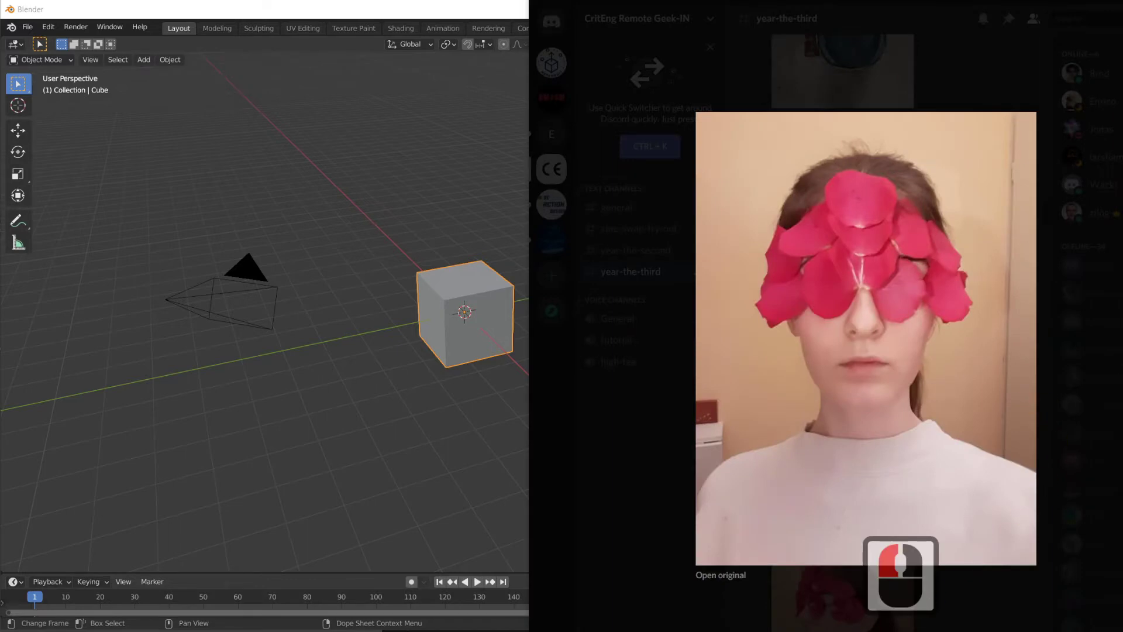
Examine the front and side reference photos of the petal face mask in the Discord channel
click(948, 6)
key(Escape)
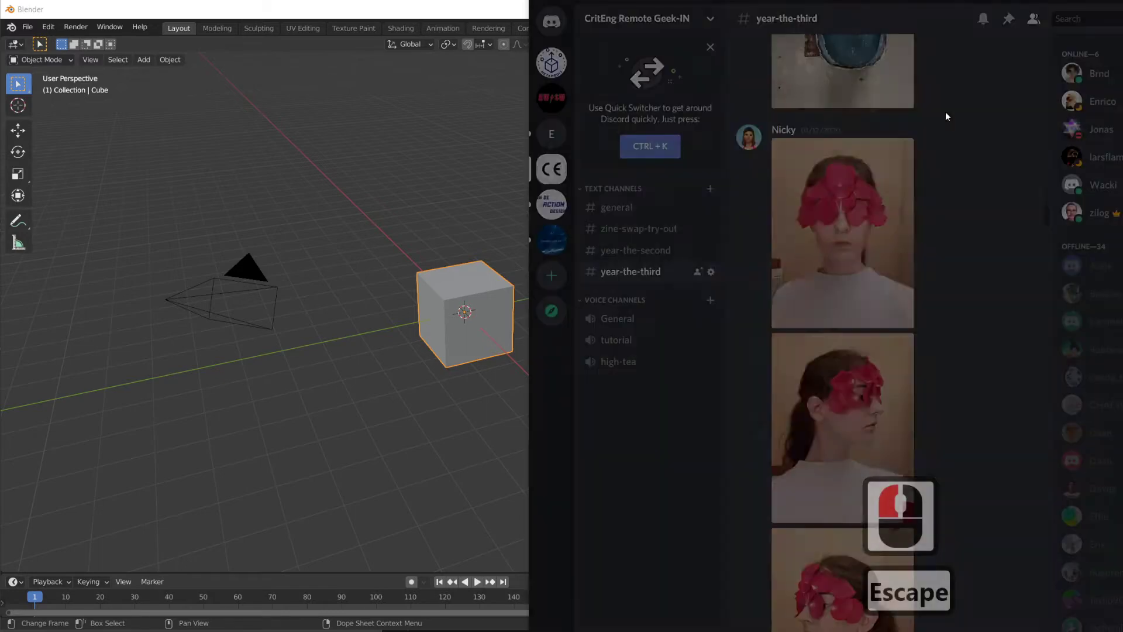
scroll(959, 310, down, 2)
click(896, 299)
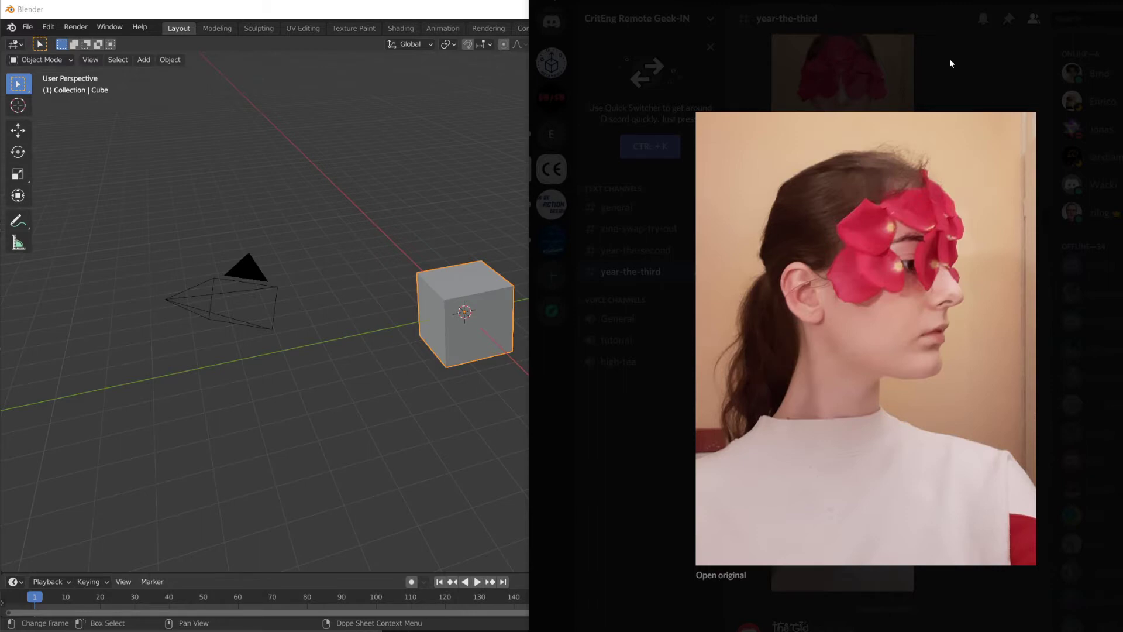
key(Escape)
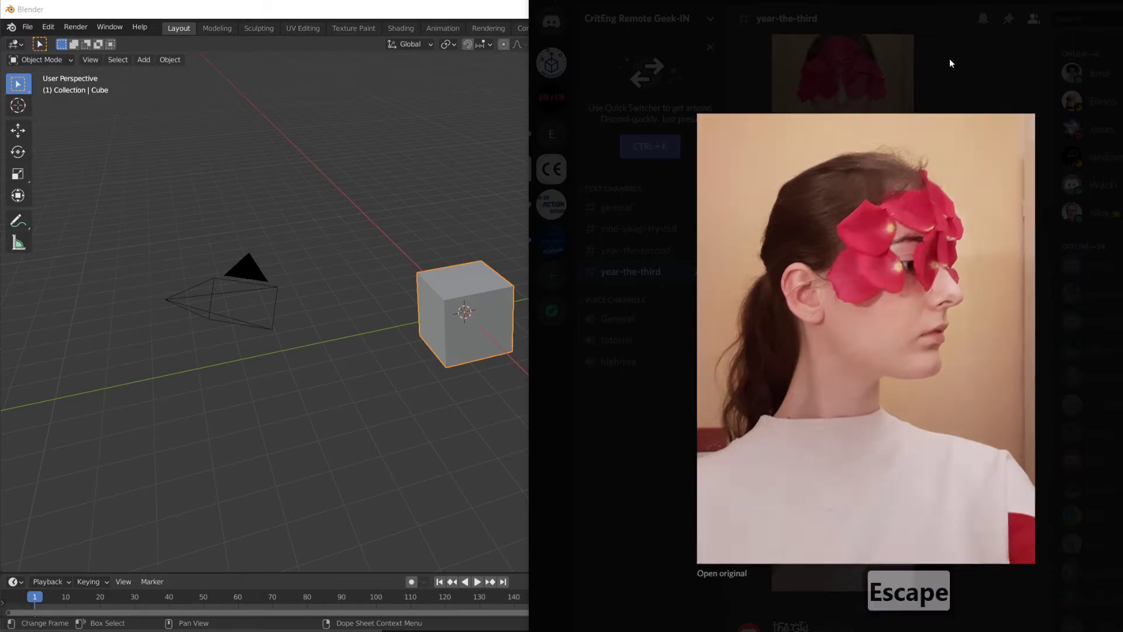
scroll(923, 258, down, 2)
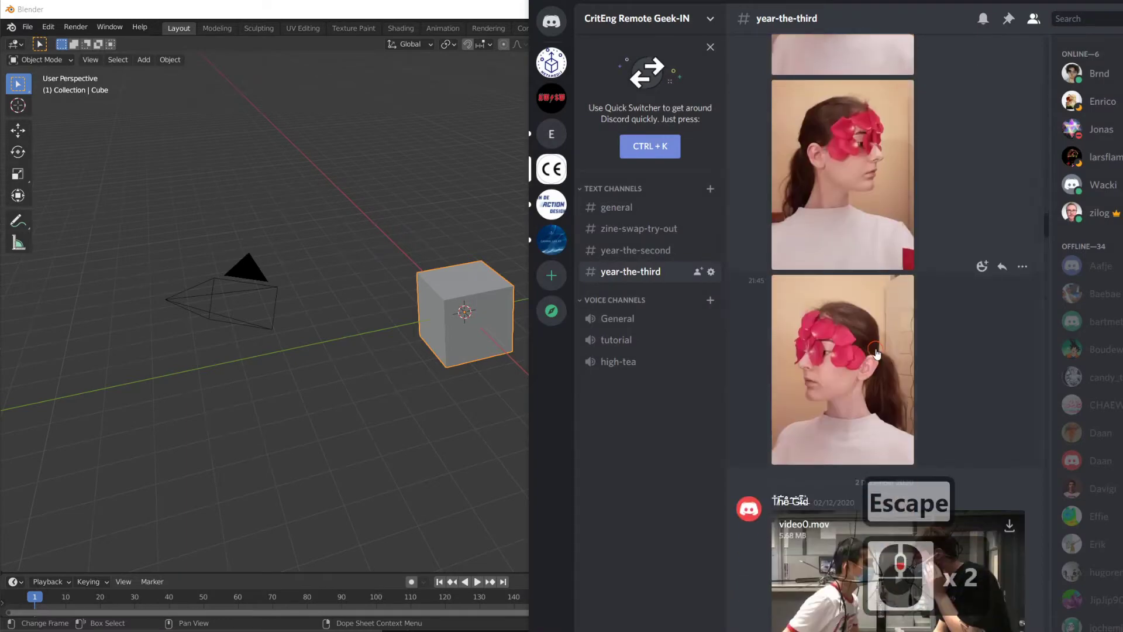
click(903, 292)
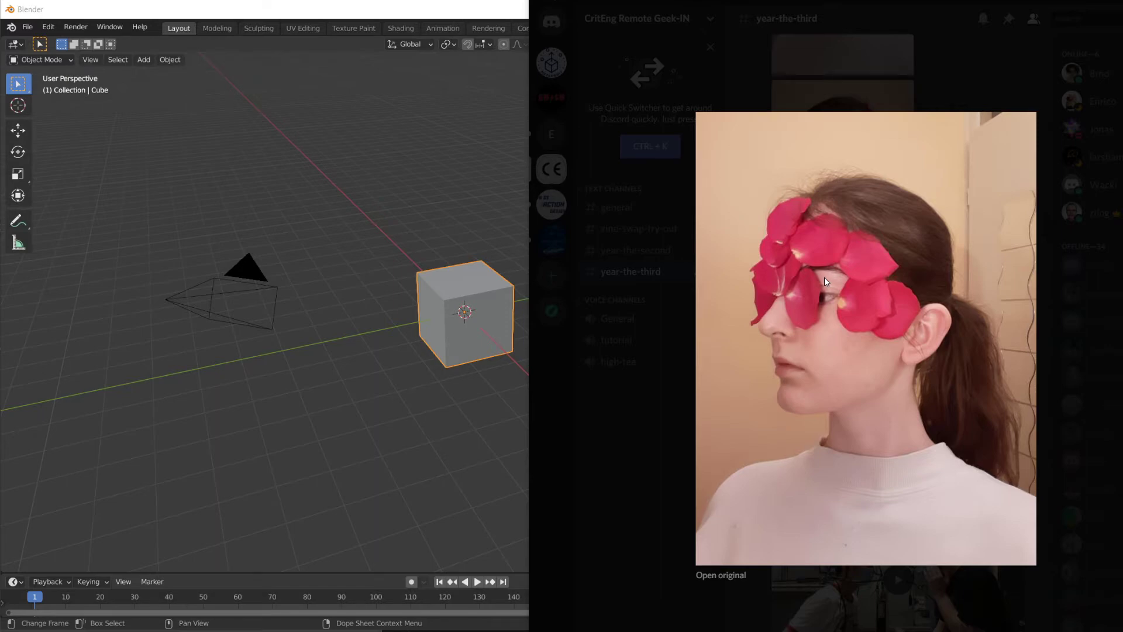
key(Escape)
Switch to Blender and start a new file without saving the current scene
double_click(496, 12)
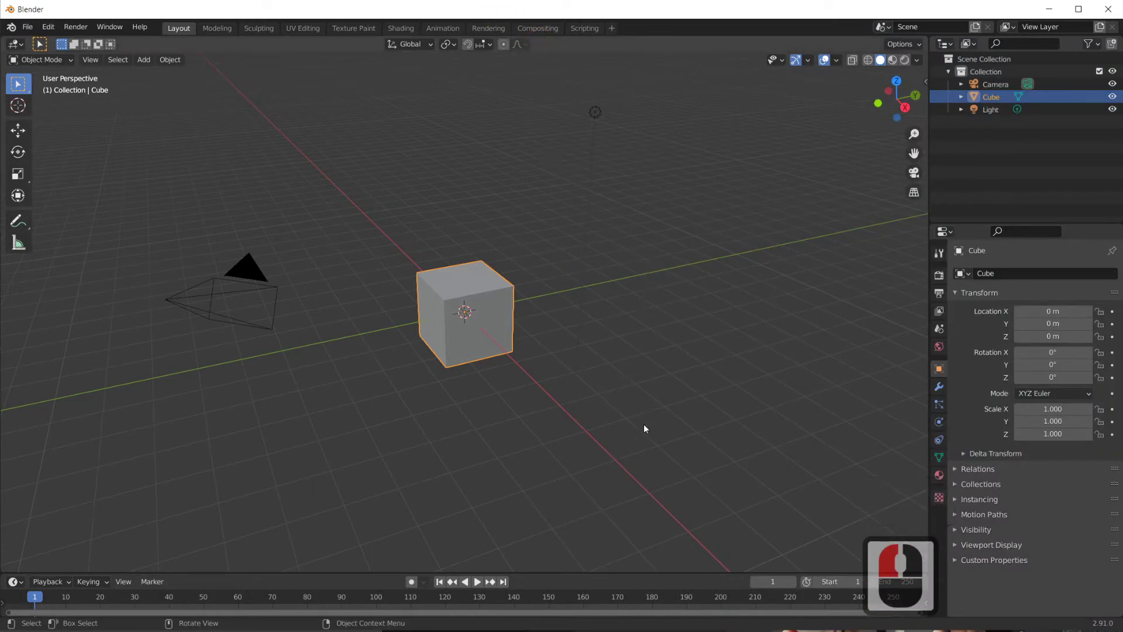
drag(644, 427, 602, 300)
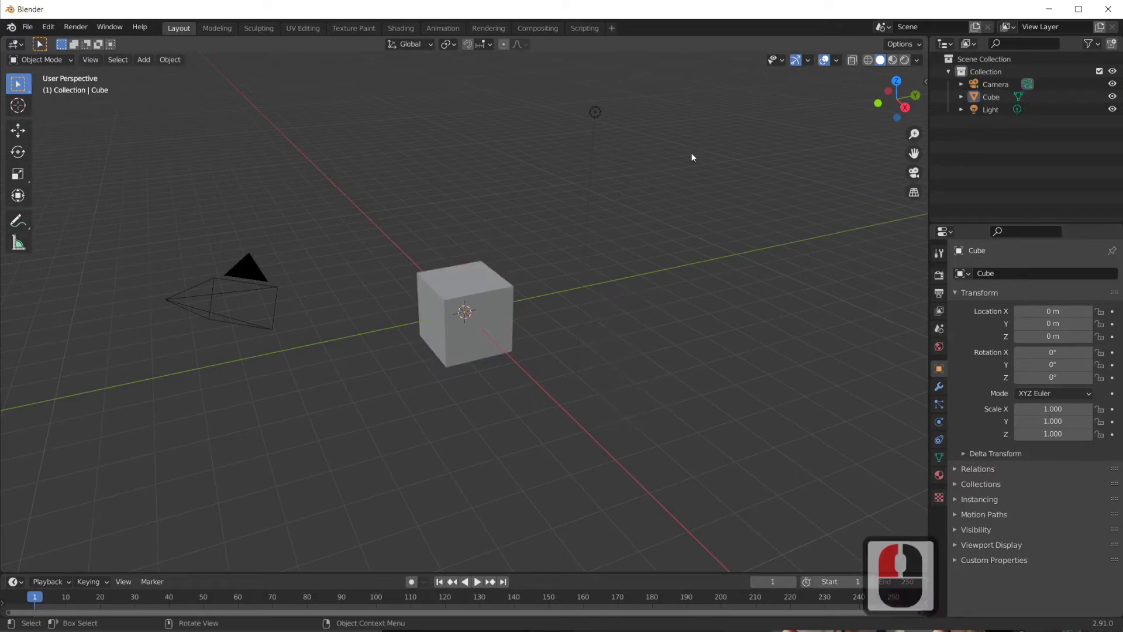
click(25, 31)
mouse_move(46, 40)
click(167, 41)
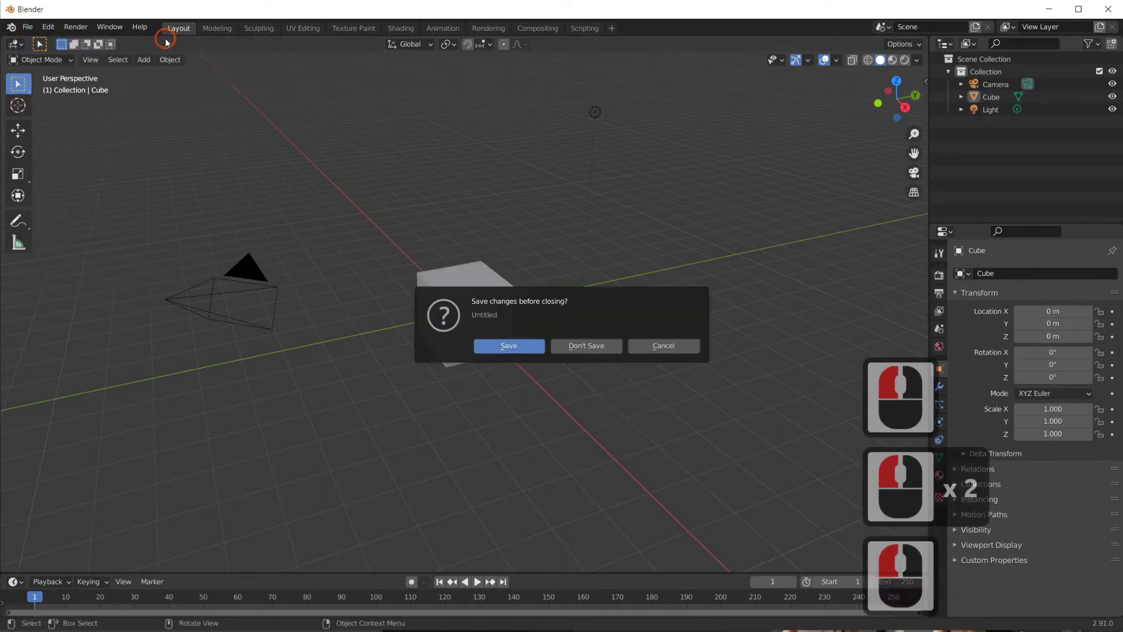
click(598, 349)
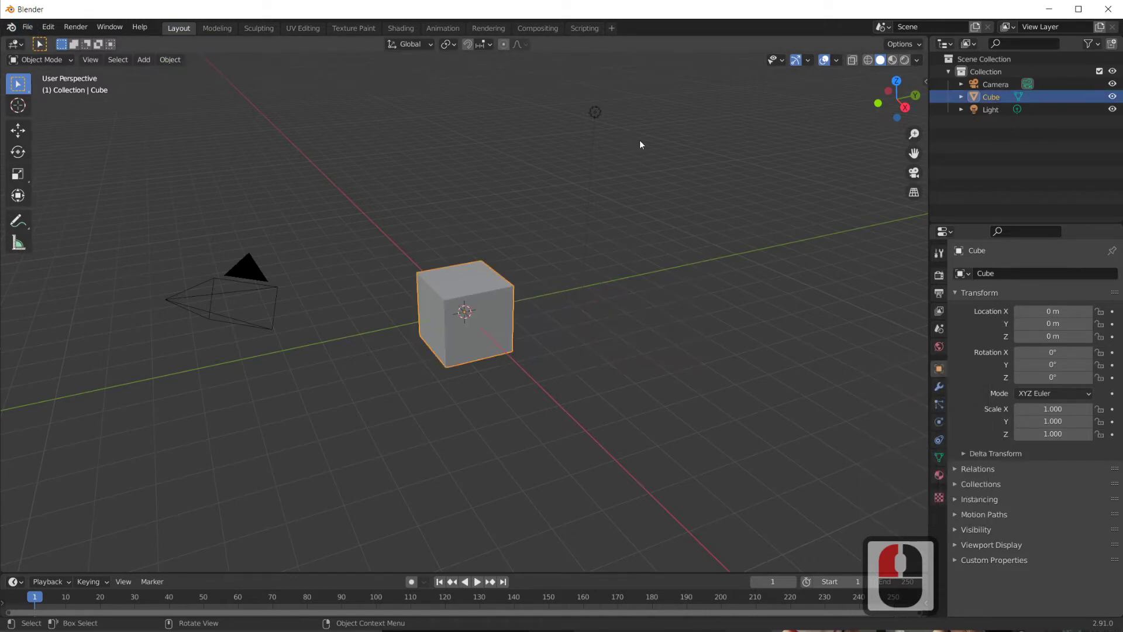
Delete the default camera, cube and light from the scene
click(987, 85)
click(990, 97)
click(991, 110)
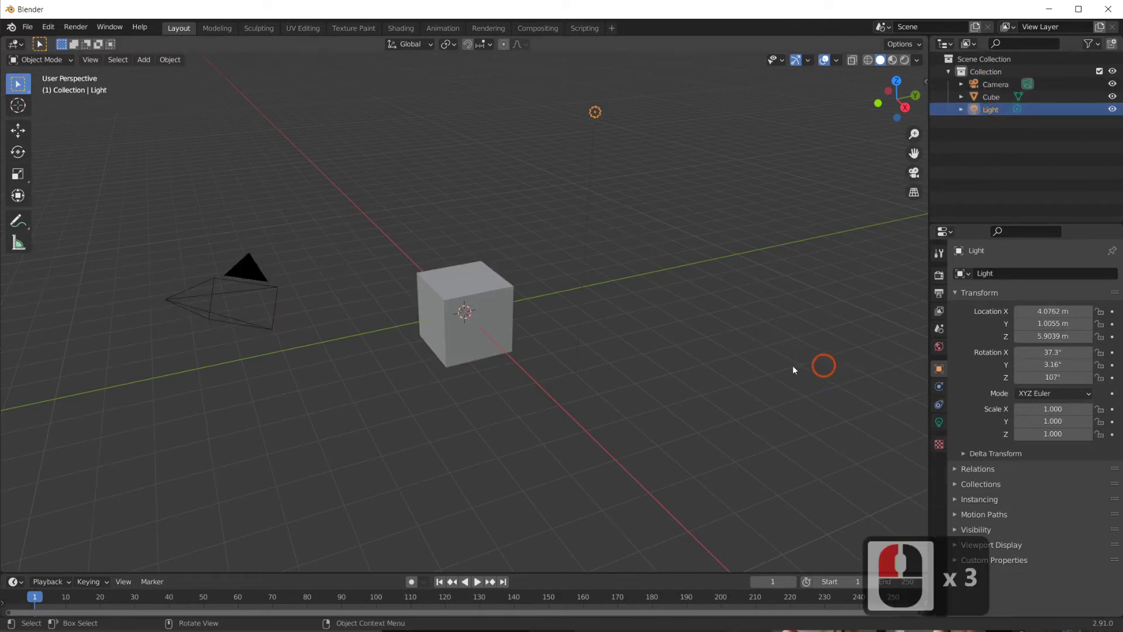
drag(732, 393, 144, 96)
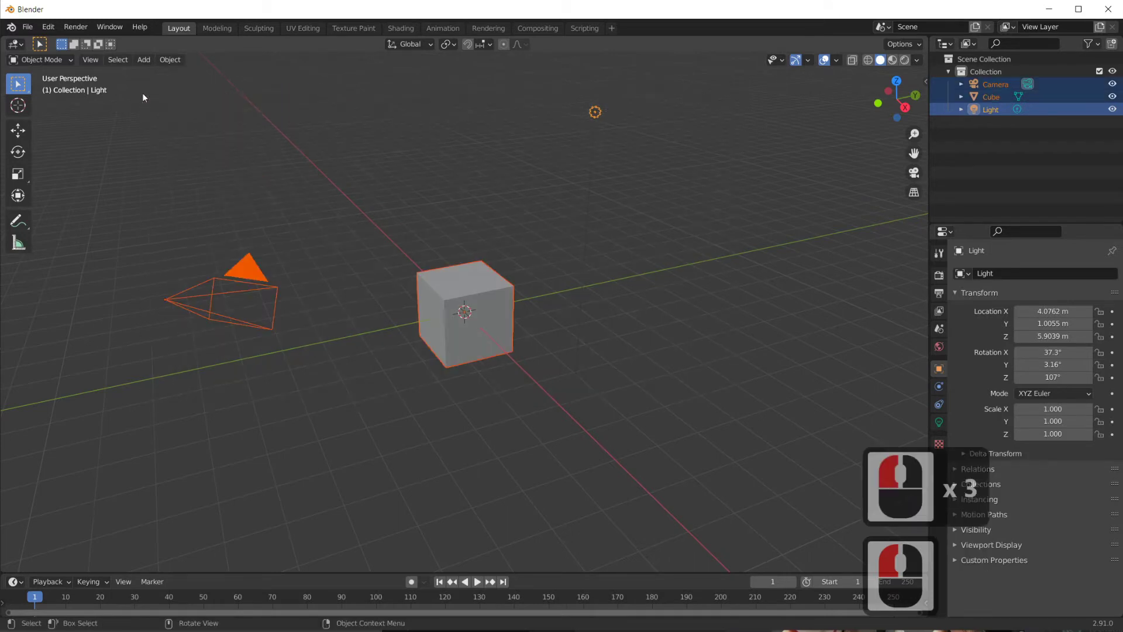
key(Delete)
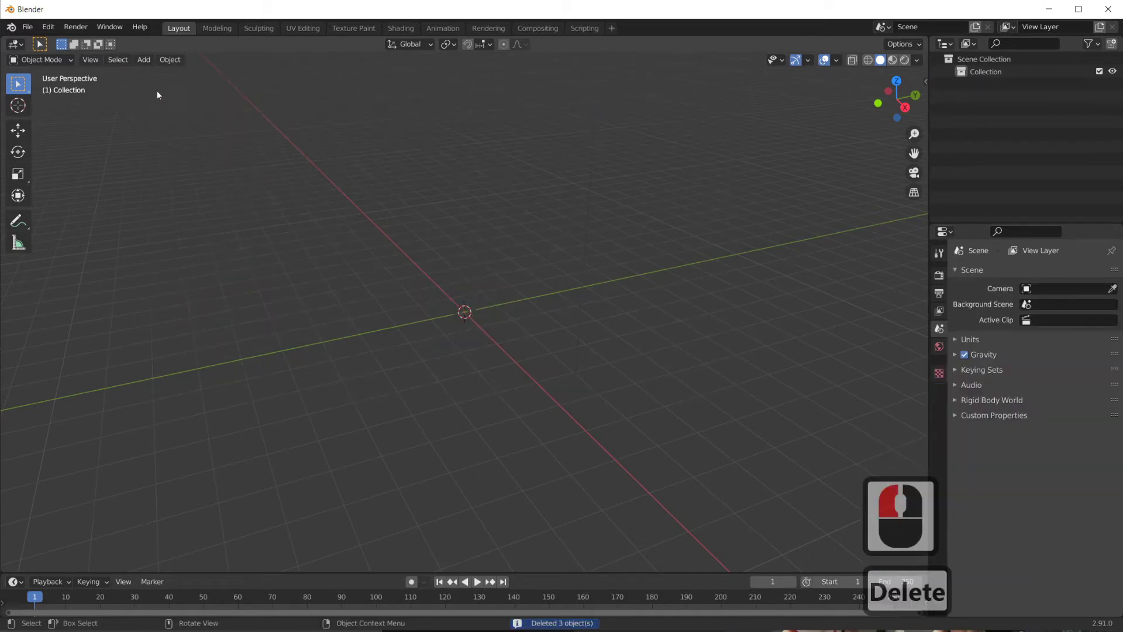
Set the 3D viewport to the Top viewpoint
click(90, 59)
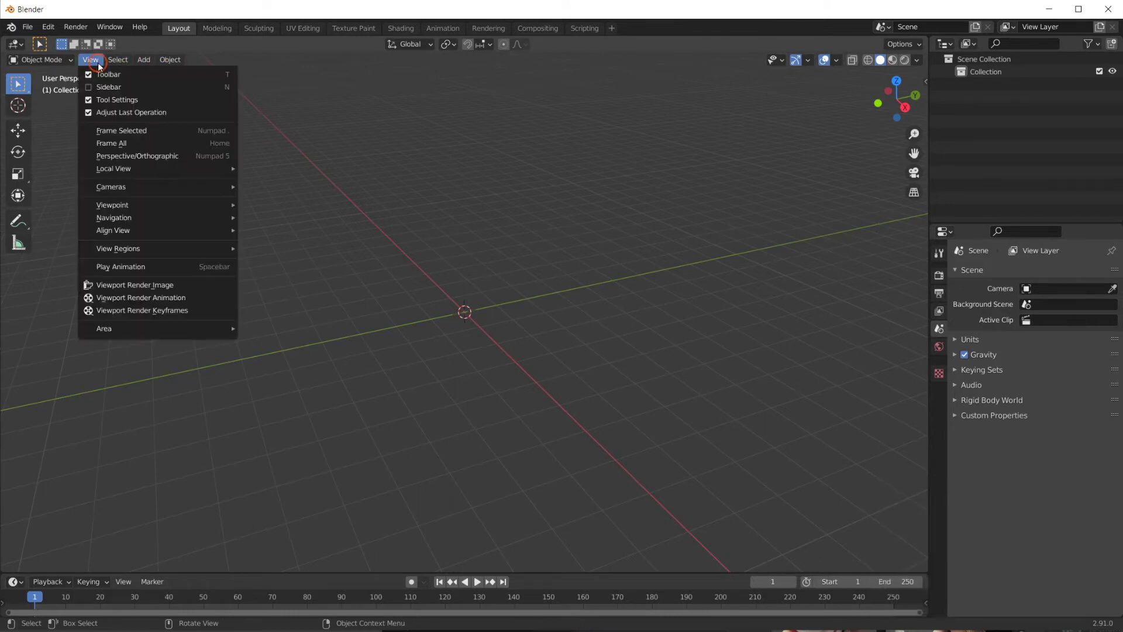
mouse_move(130, 208)
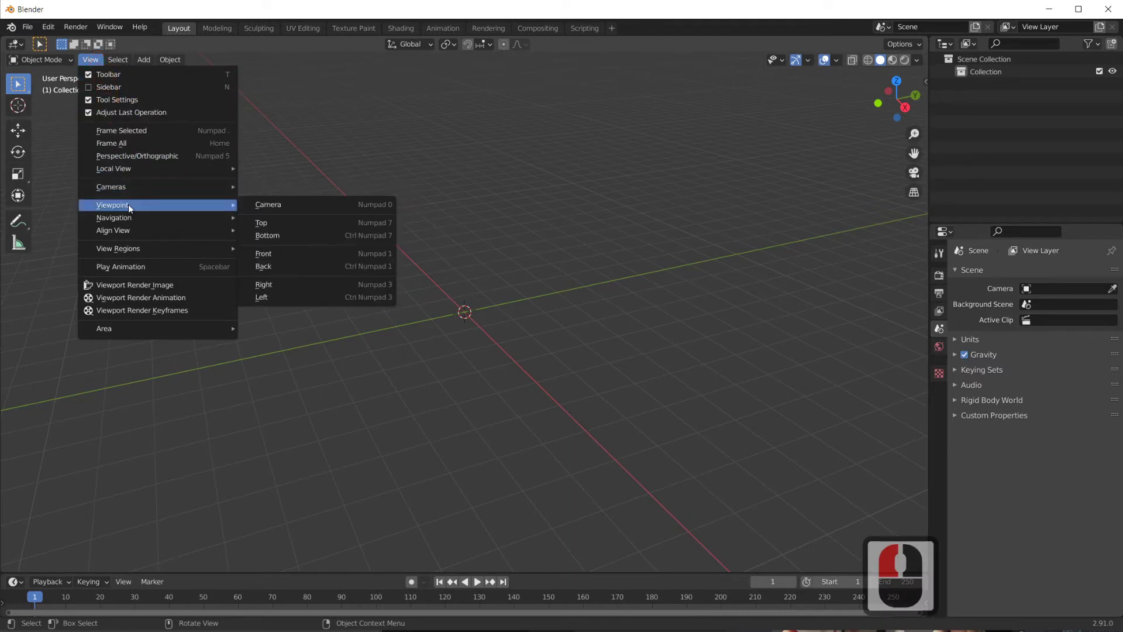
click(91, 59)
click(91, 60)
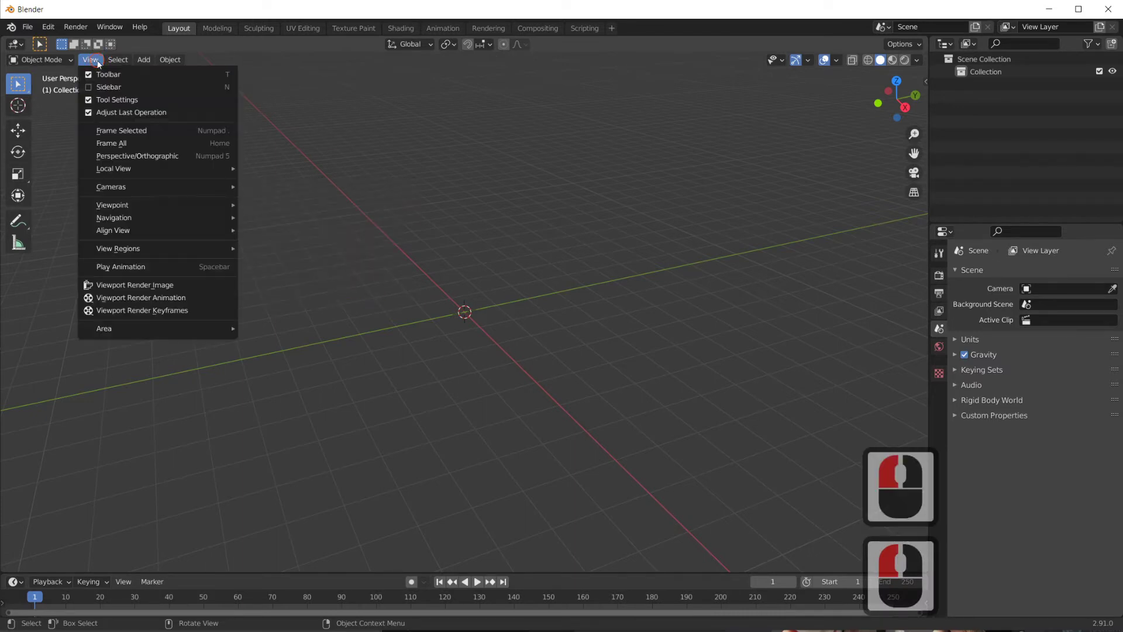
mouse_move(193, 204)
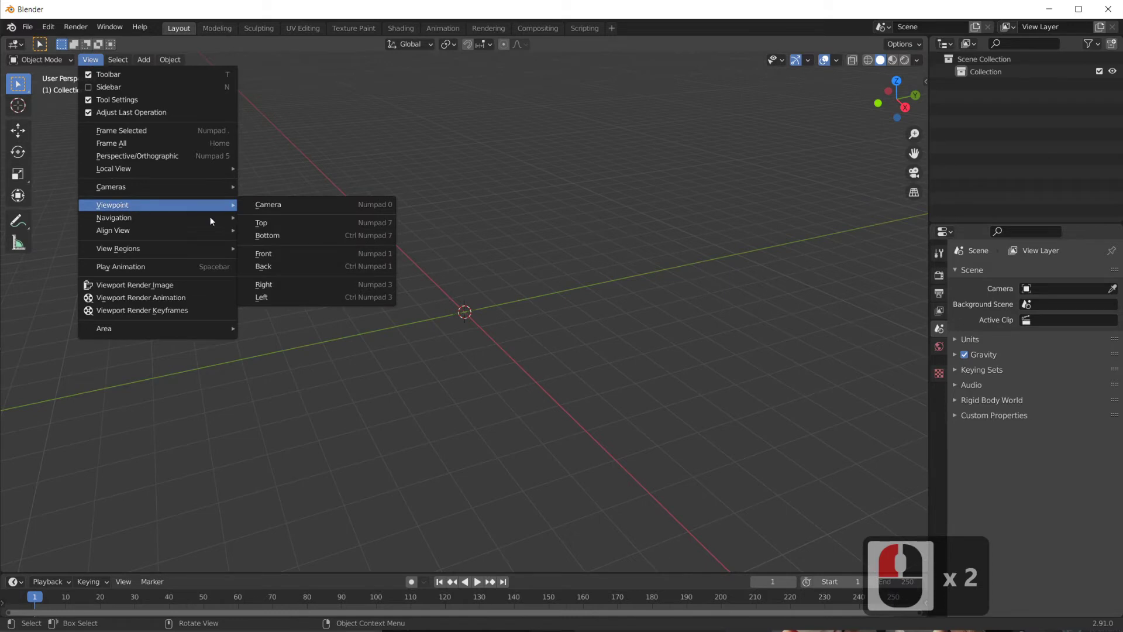
click(266, 225)
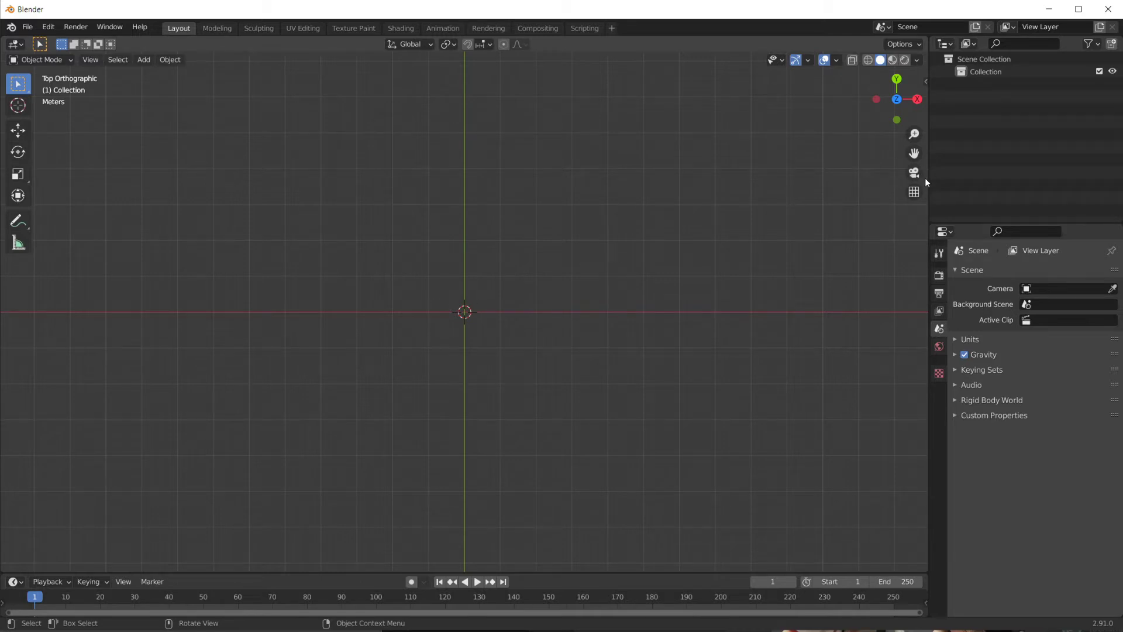
Switch to Discord to review the side-profile photo of the petal mask, and return to Blender
key(alt+Tab)
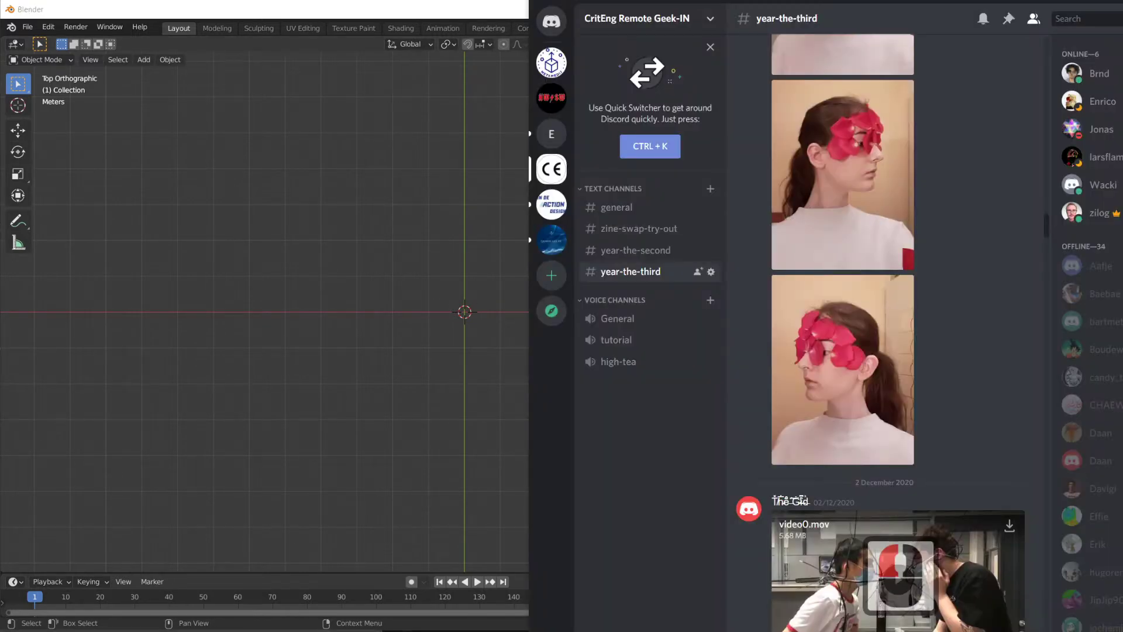
click(825, 226)
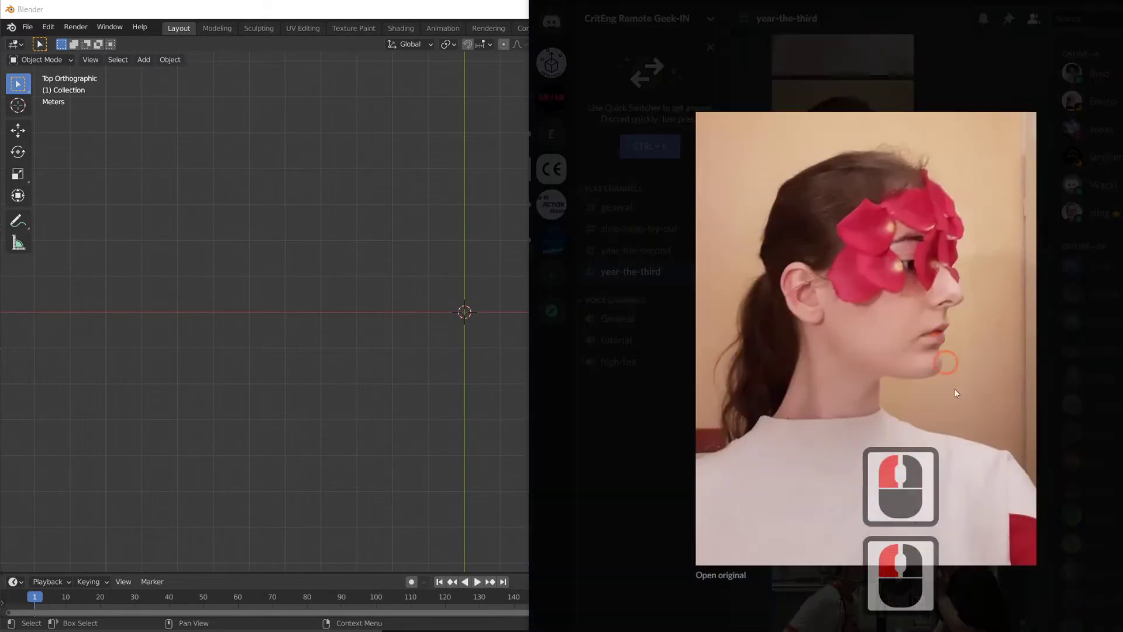
click(506, 13)
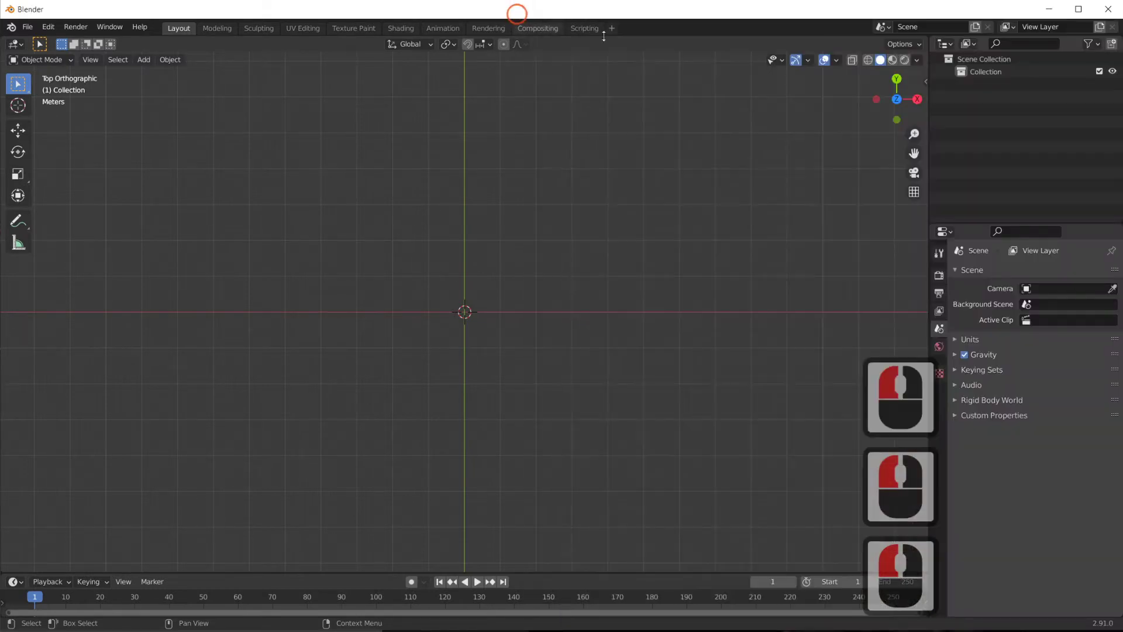
Switch to the browser and examine the masked rose petal texture Flowers0195 in the image search and on textures.com
key(alt+Tab)
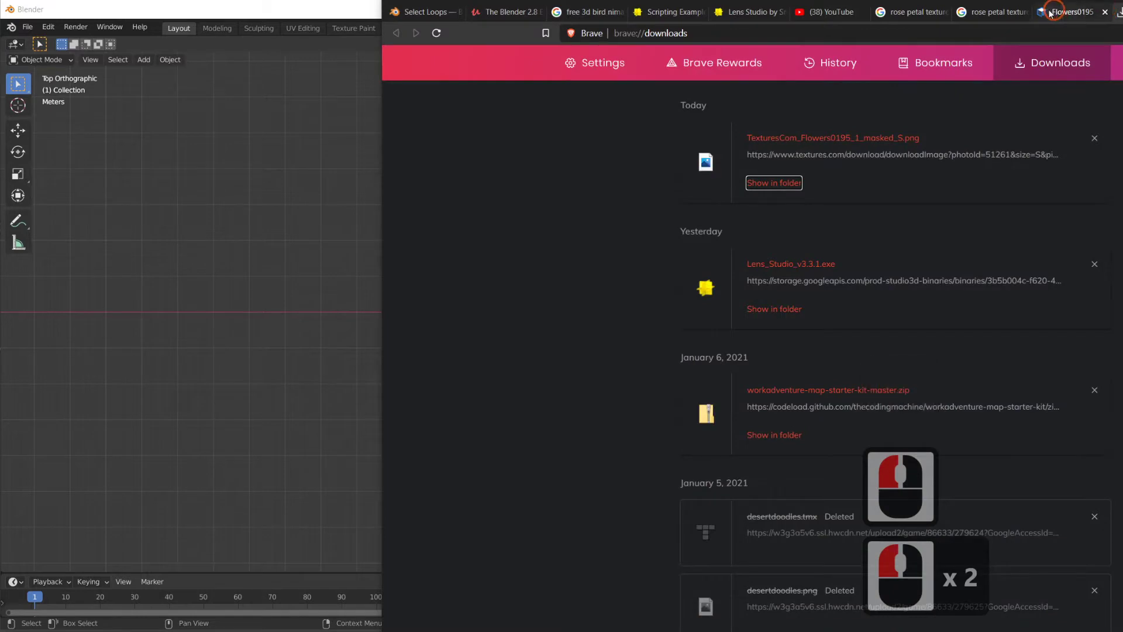
click(988, 12)
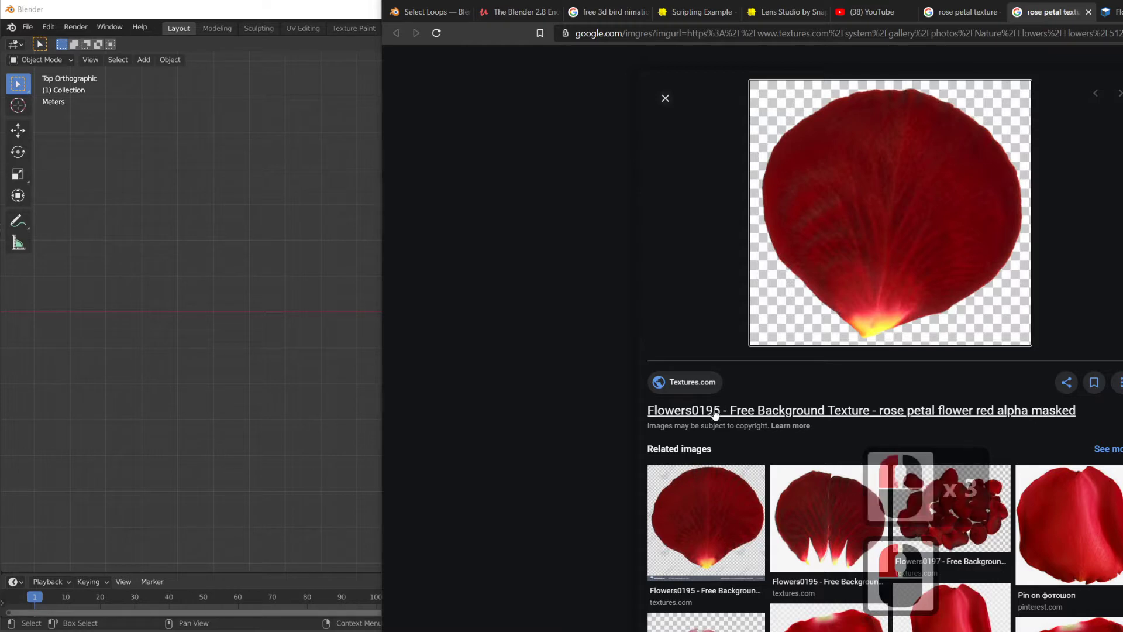
click(1112, 11)
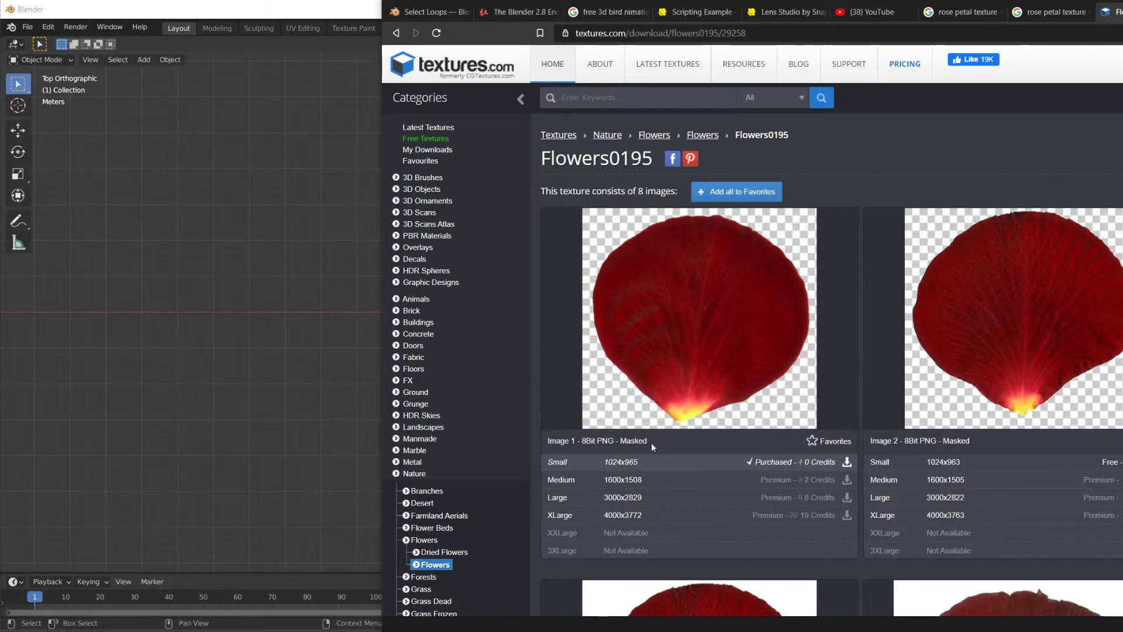
Show the downloaded TexturesCom_Flowers0195_1_masked_S.png in its folder and widen the Name column to fit the file name
key(ctrl+j)
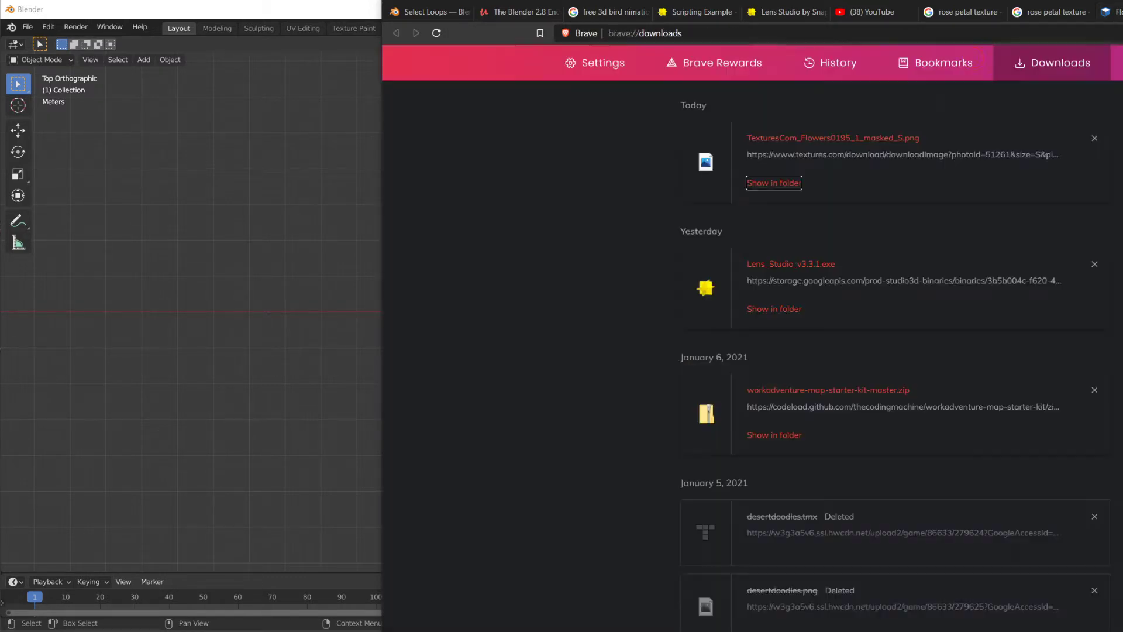
click(784, 183)
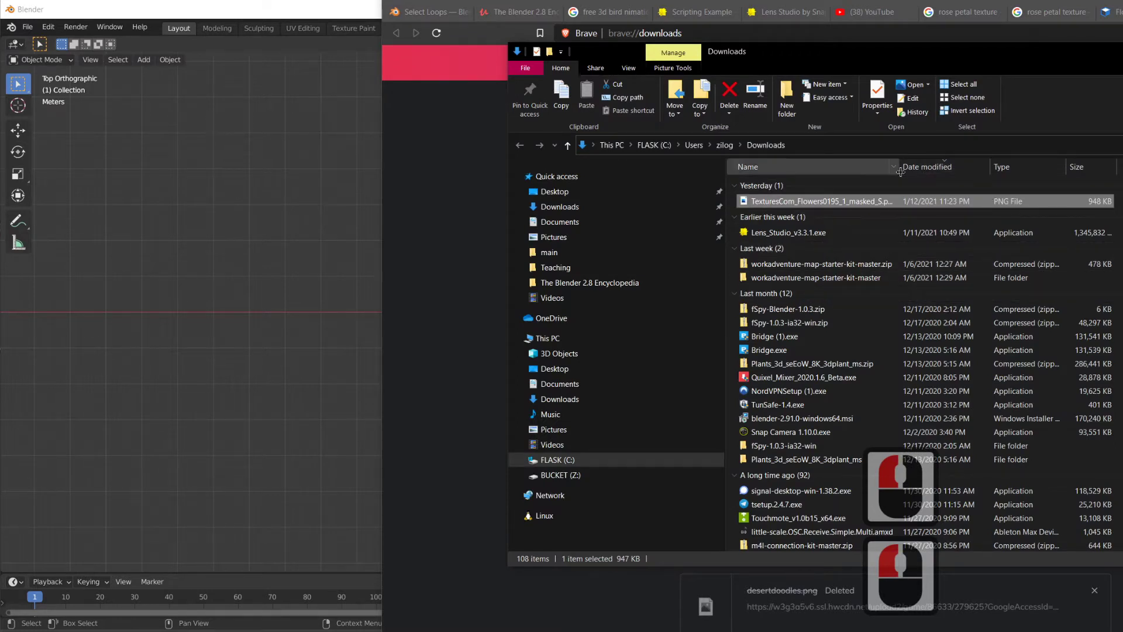
drag(898, 167, 943, 169)
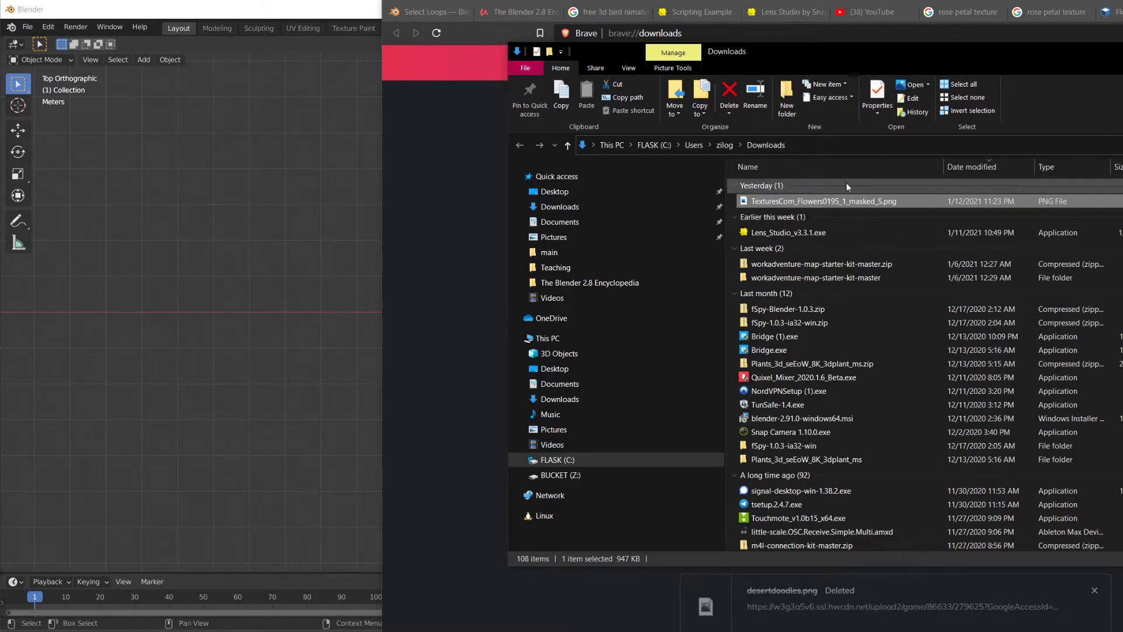
View TexturesCom_Flowers0195_1_masked_S.png in Photos to check the petal's transparent background, and close the viewer
double_click(890, 201)
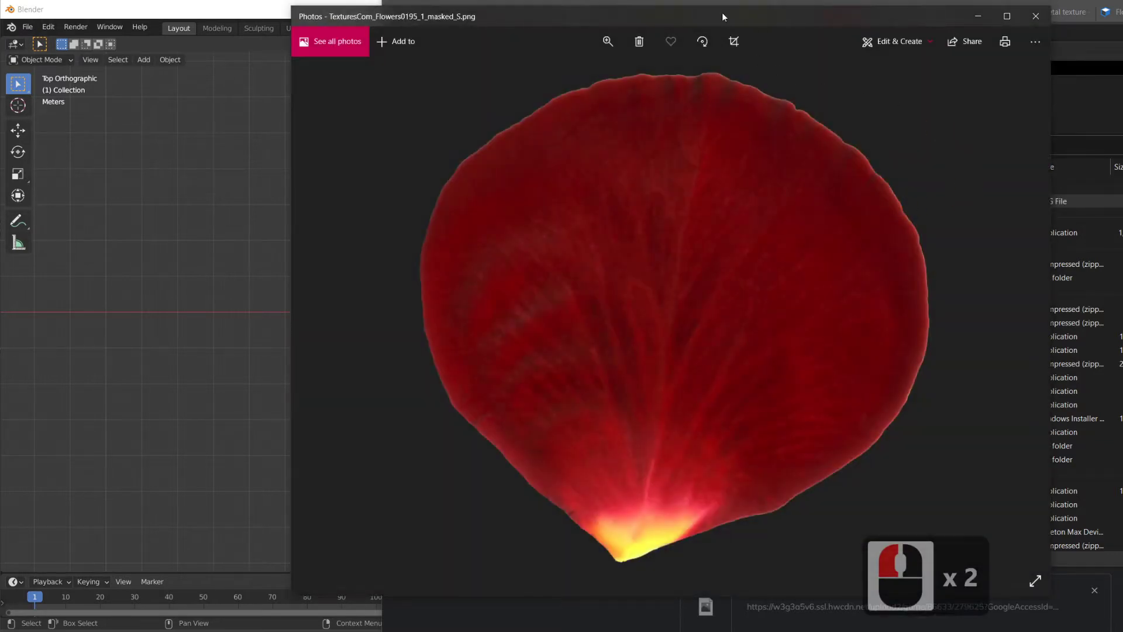
mouse_move(723, 12)
mouse_down()
mouse_move(762, 24)
mouse_move(707, 19)
mouse_up()
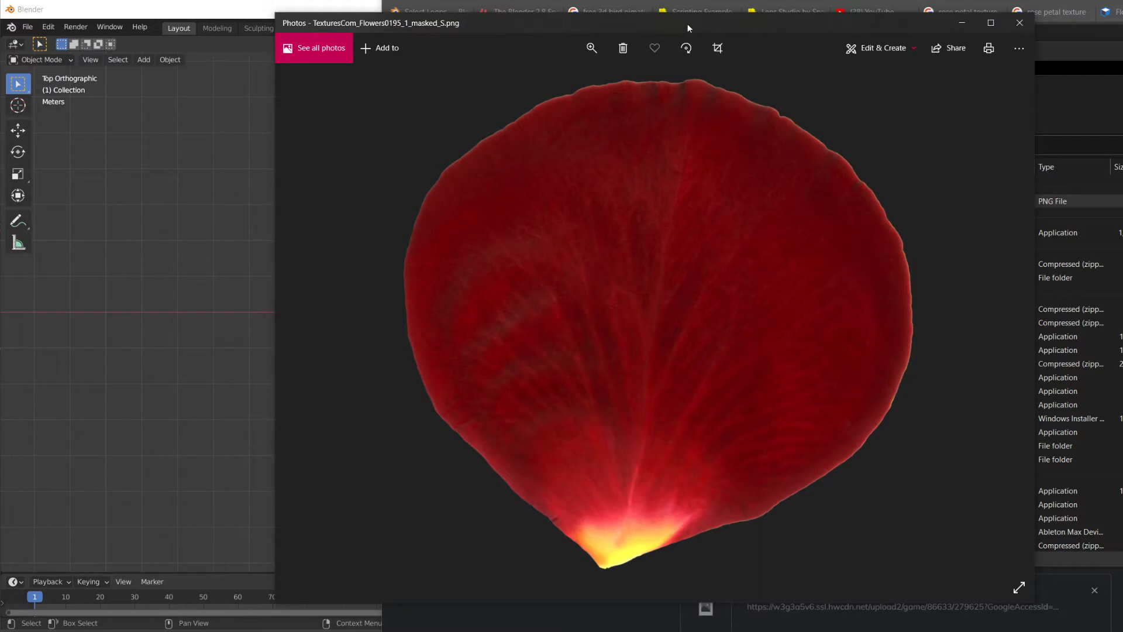
drag(687, 24, 765, 27)
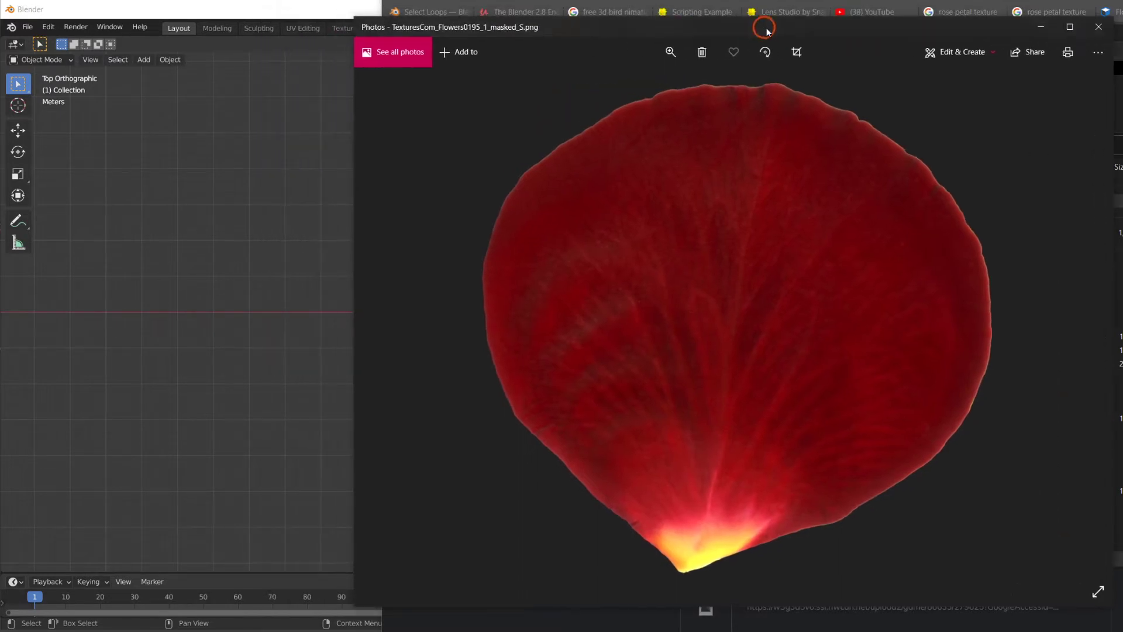
click(1097, 27)
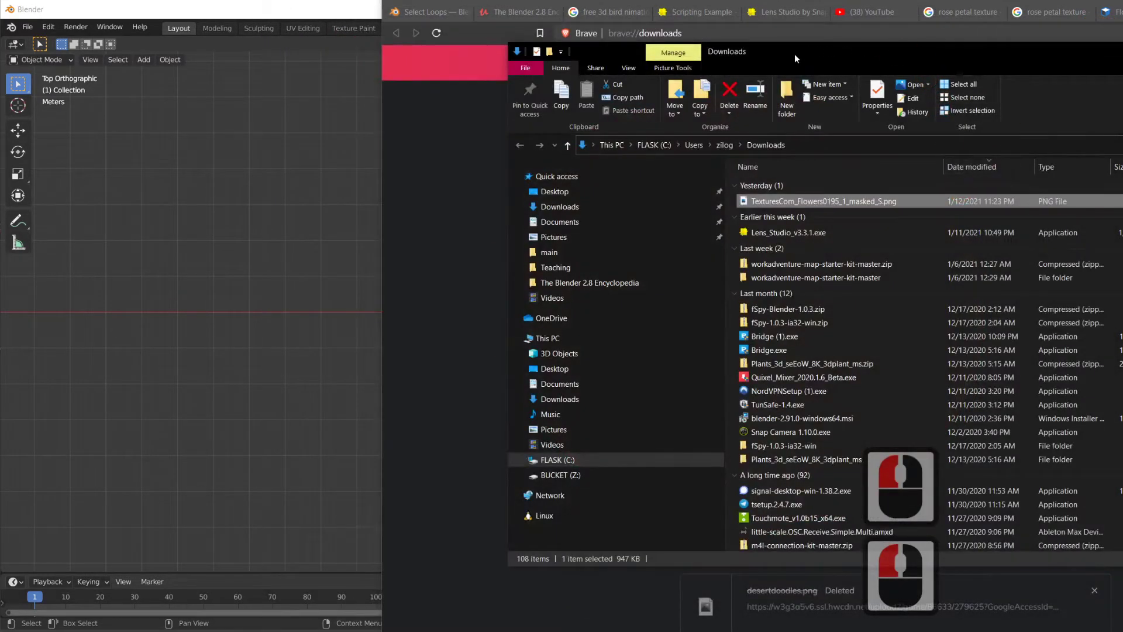
Bring TexturesCom_Flowers0195_1_masked_S.png from the Downloads folder into Blender's top view as a reference image at the world origin
drag(795, 54, 810, 54)
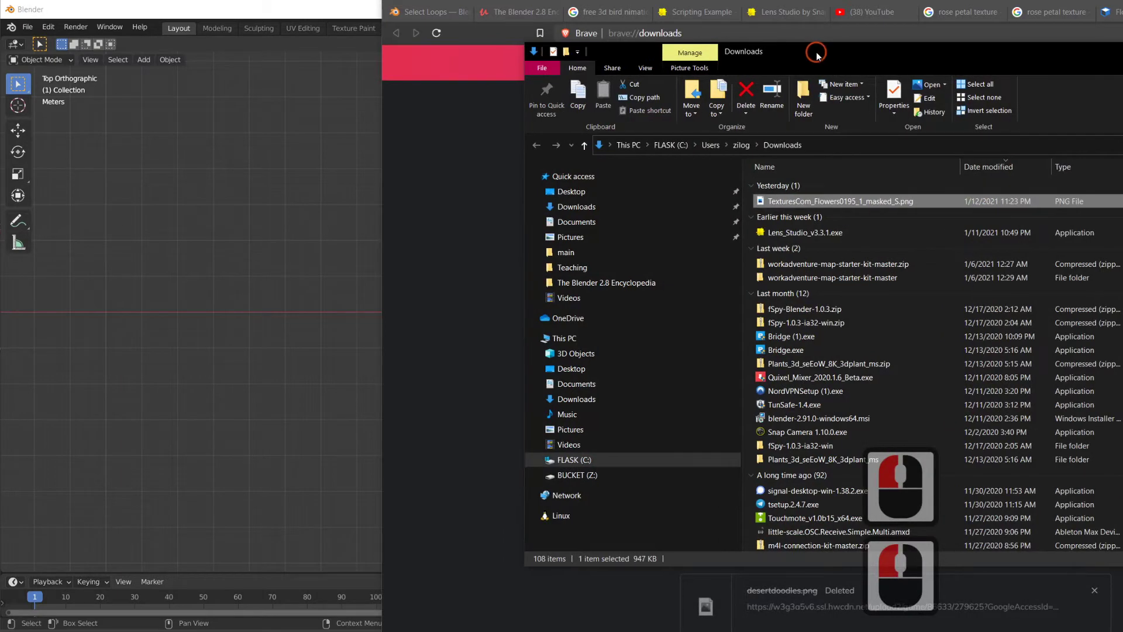
double_click(367, 13)
key(alt+Tab)
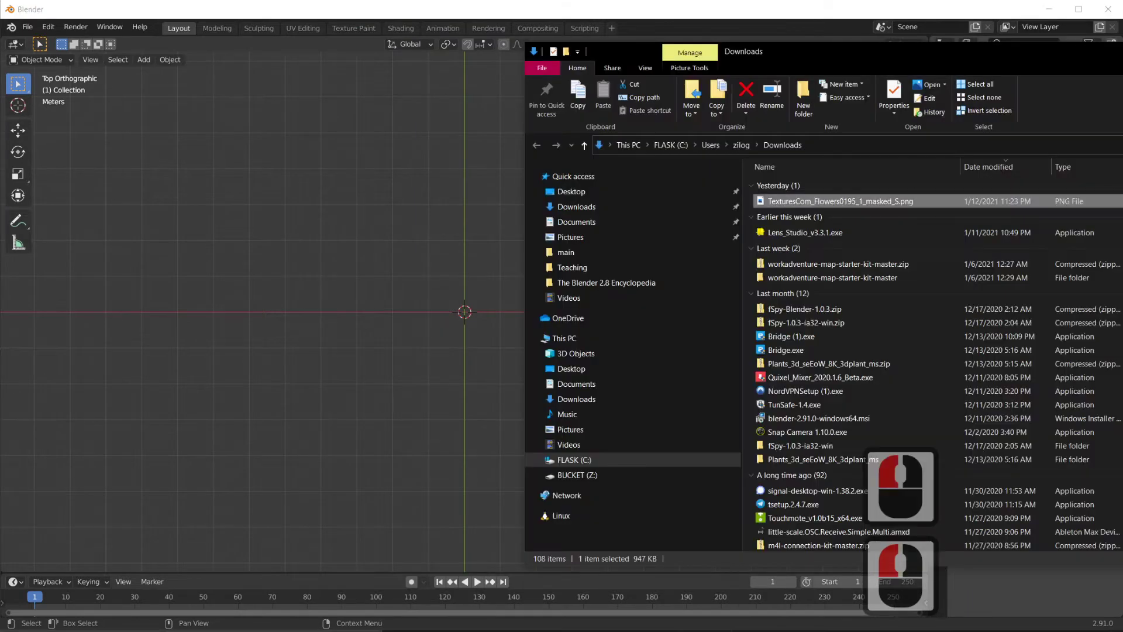
drag(852, 47, 865, 83)
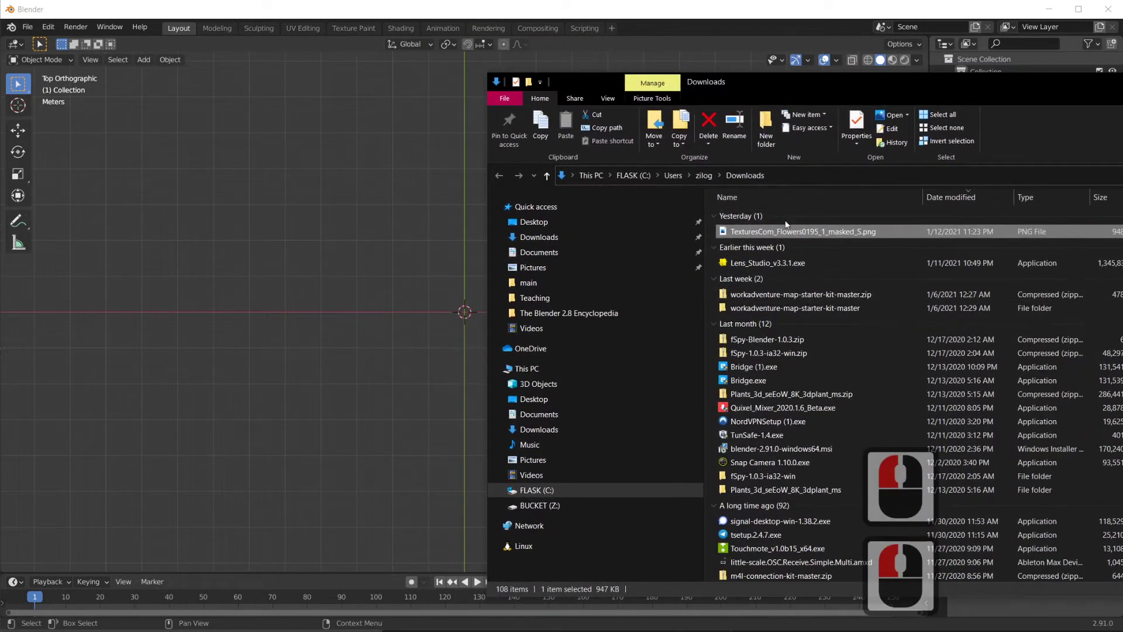
drag(792, 92, 852, 97)
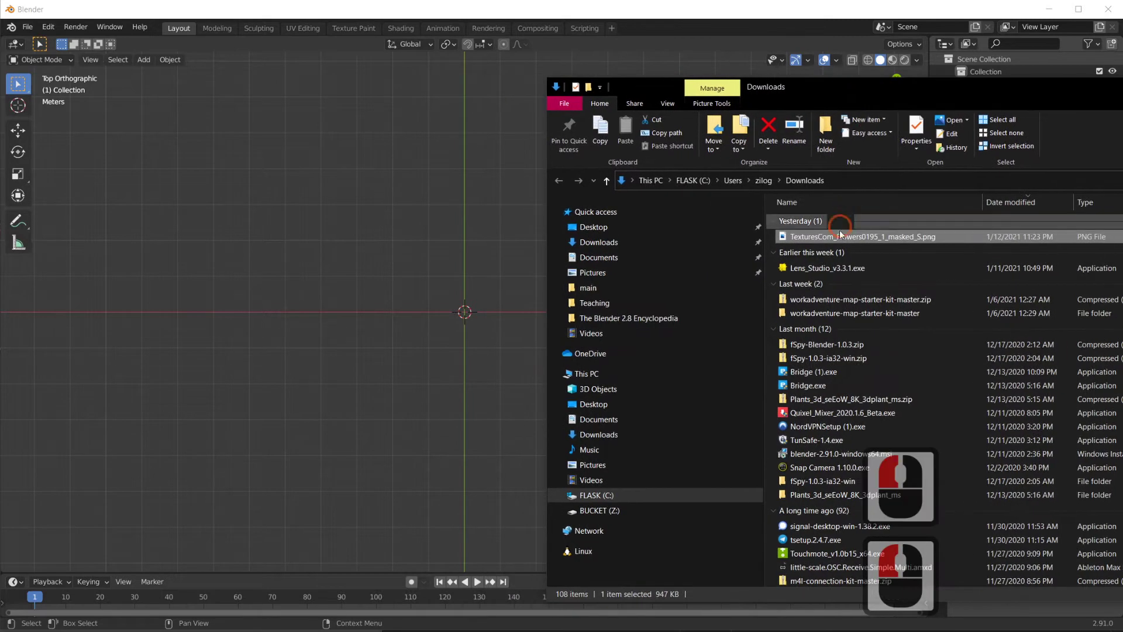
drag(840, 237, 466, 316)
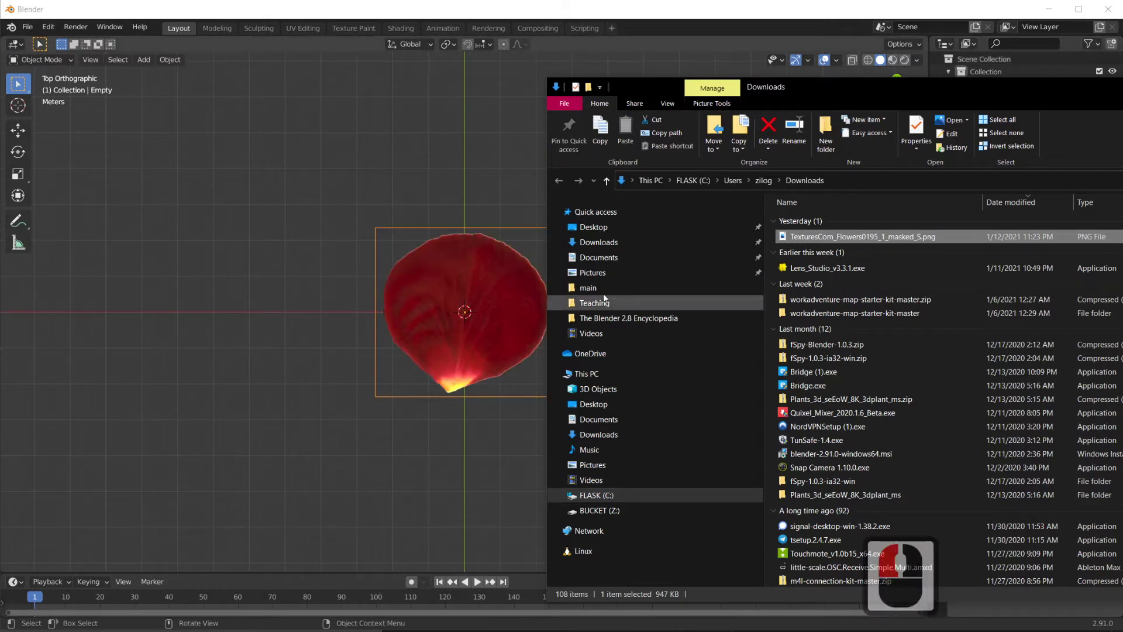
Return to Blender and rename the reference image's Empty object to "ref image"
click(940, 86)
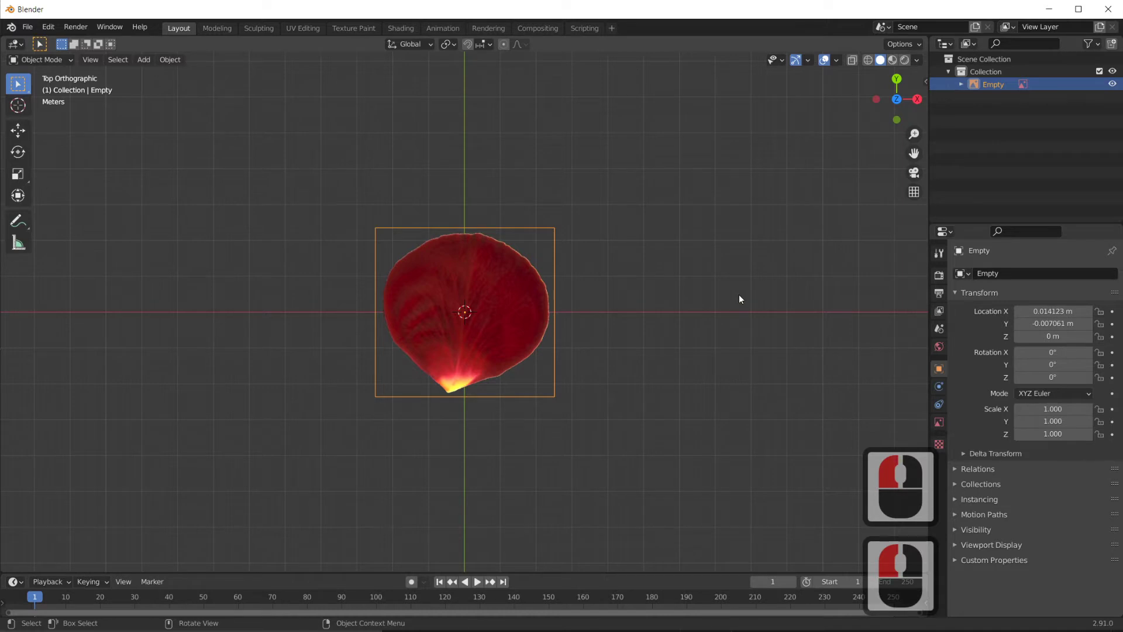
right_click(992, 86)
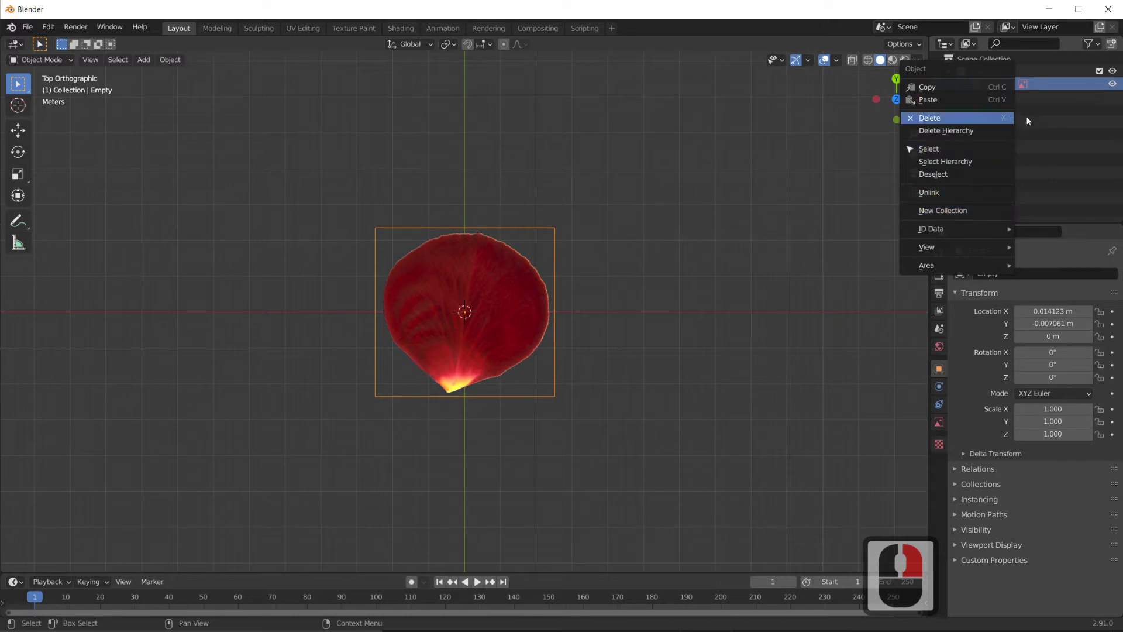
key(Escape)
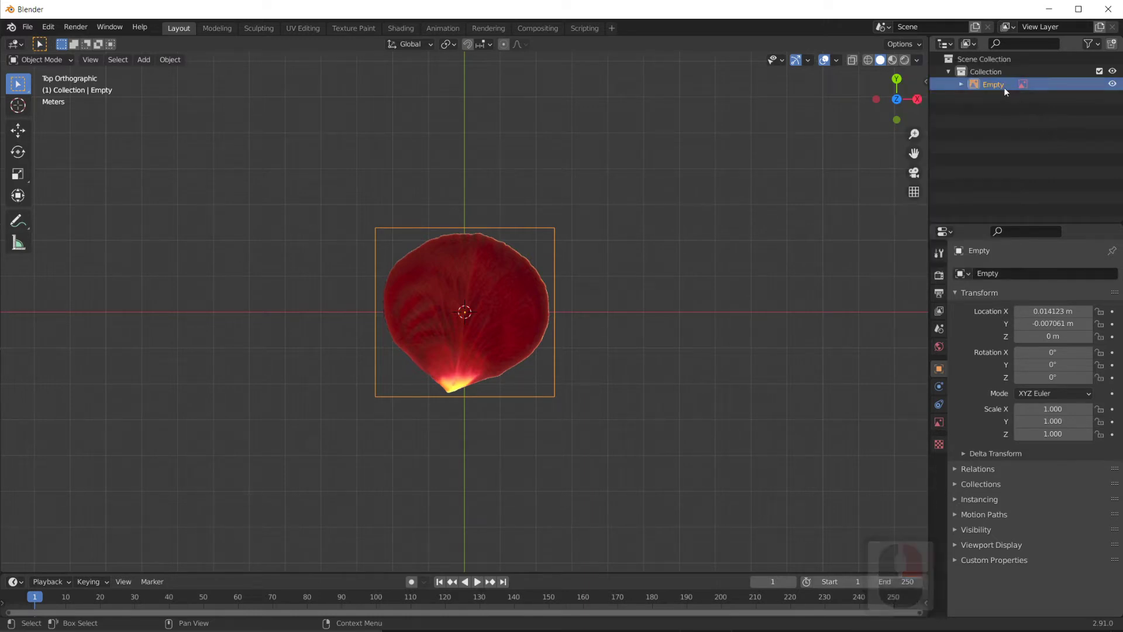
key(F2)
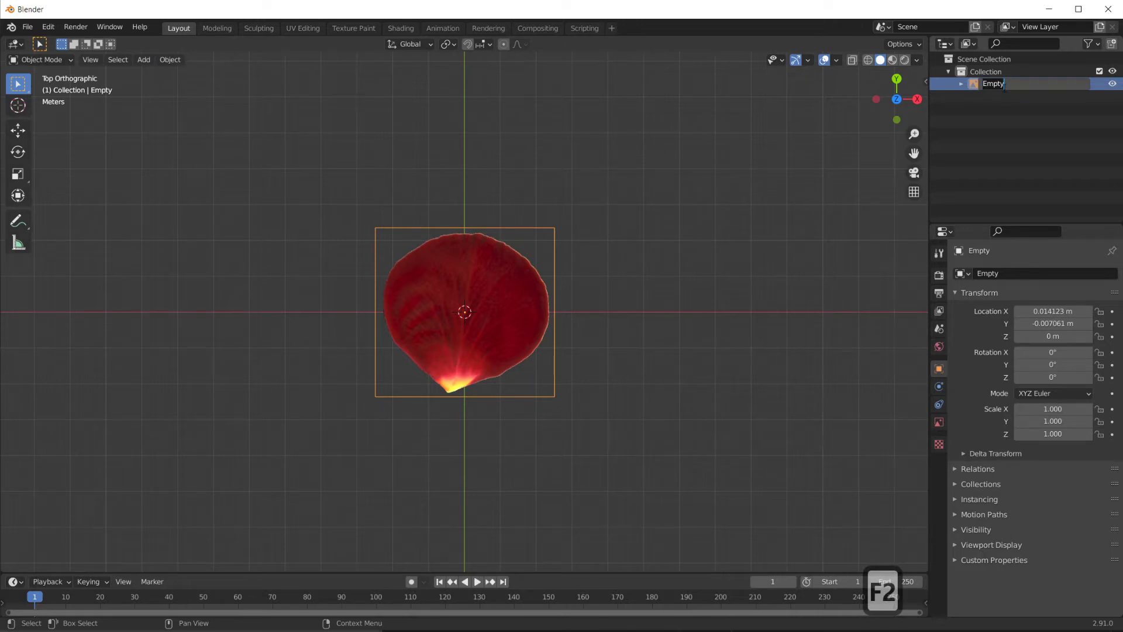
text(ref image)
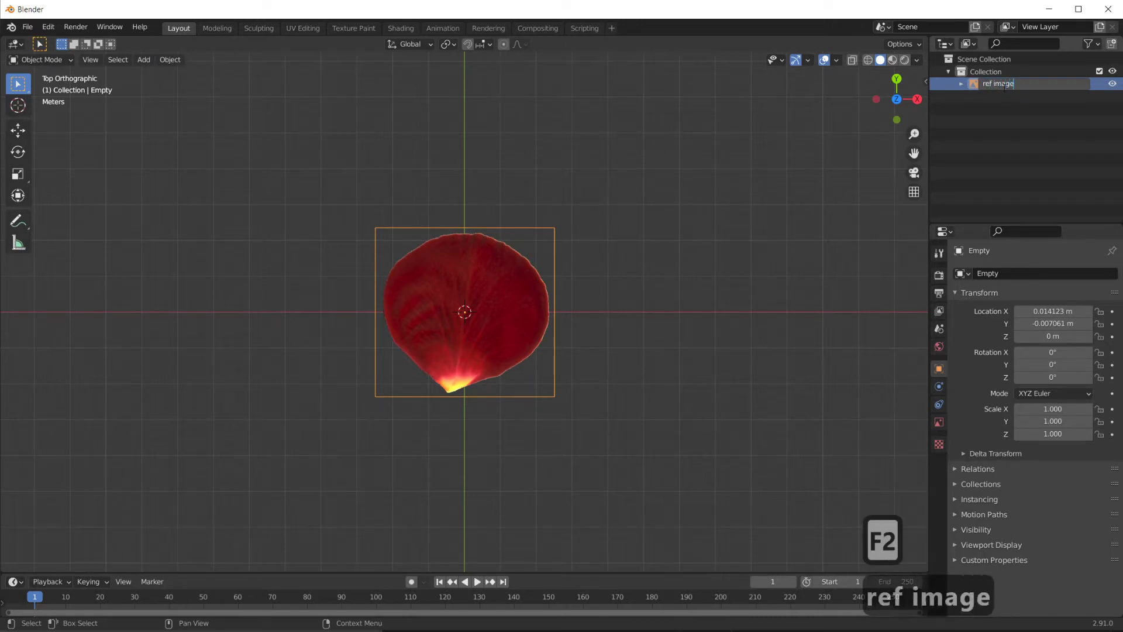
key(Return)
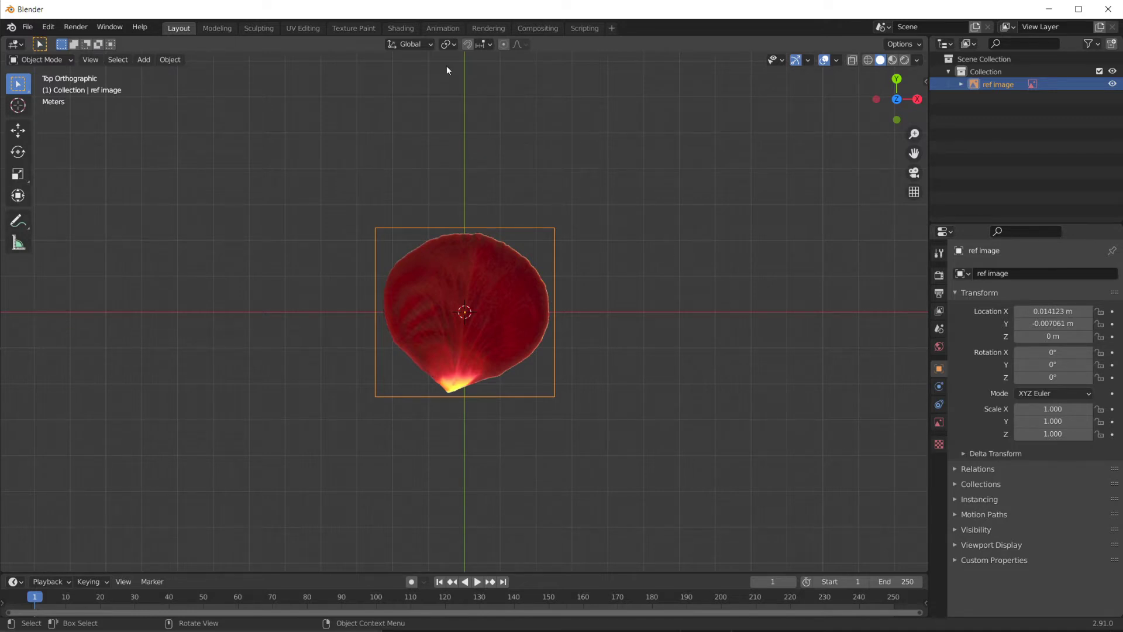
Add a mesh plane at the world origin and scale it to about 2.523 so it covers the petal image
click(148, 59)
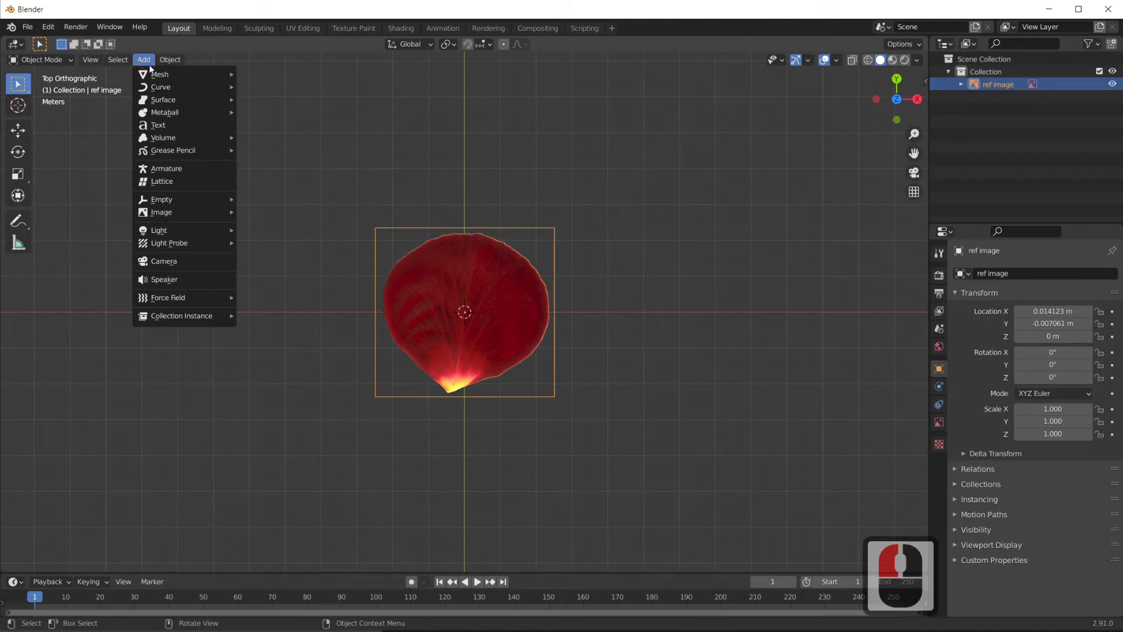
mouse_move(151, 76)
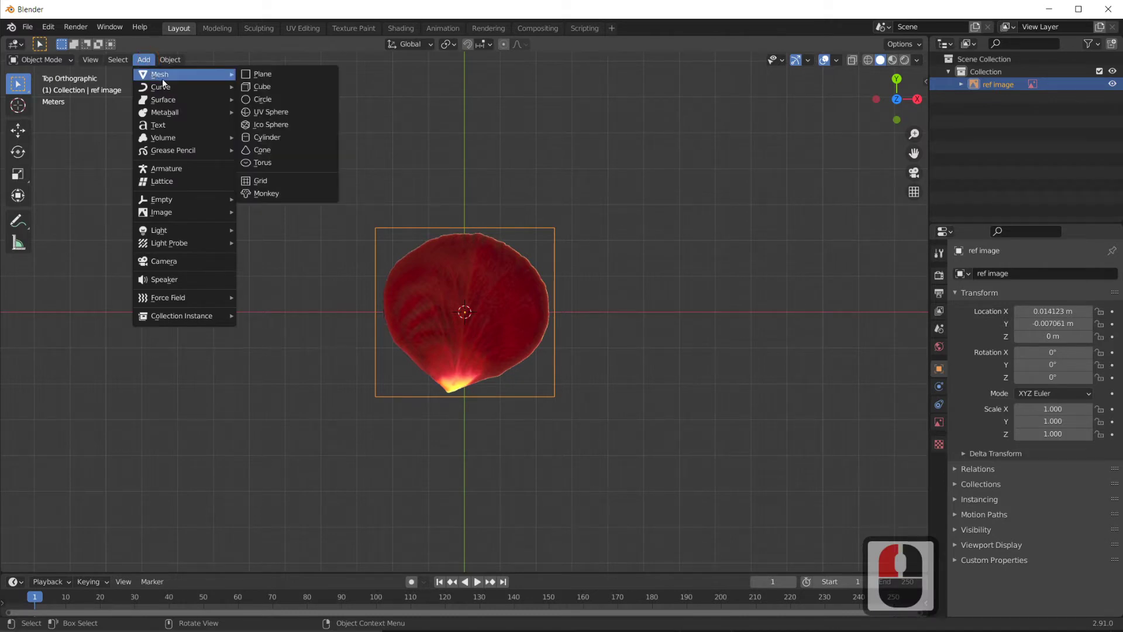
click(253, 77)
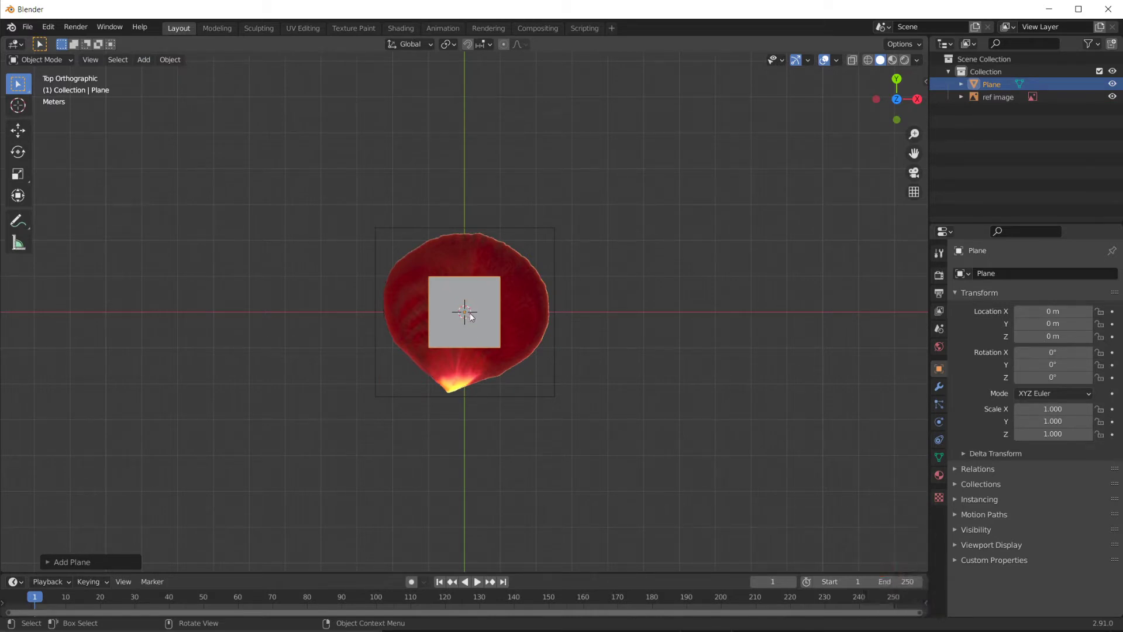
key(s)
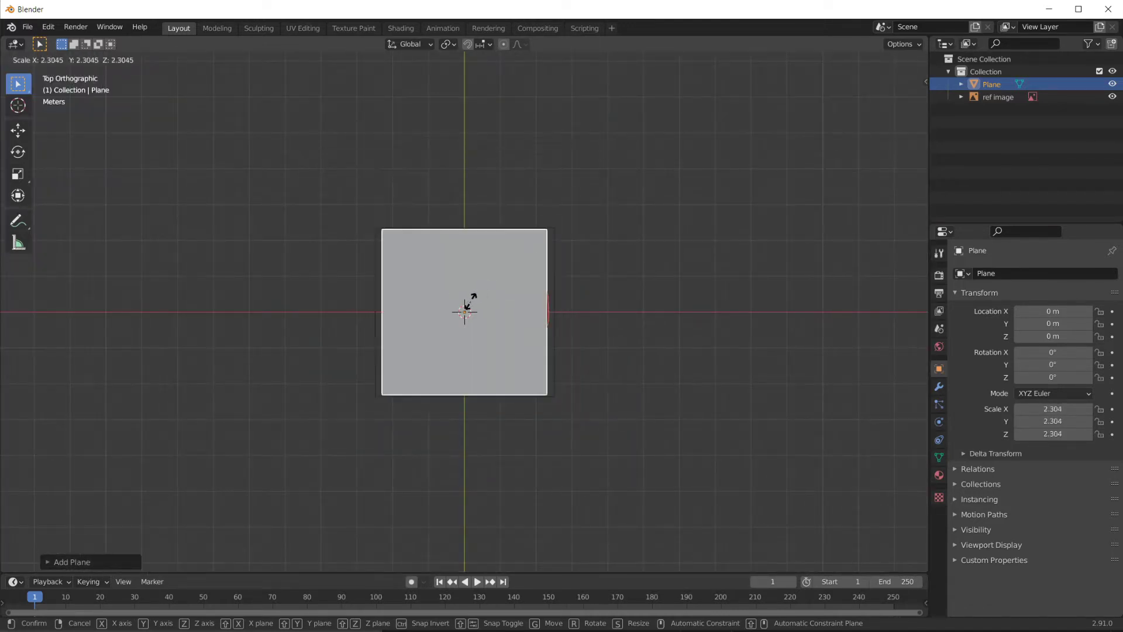
click(503, 291)
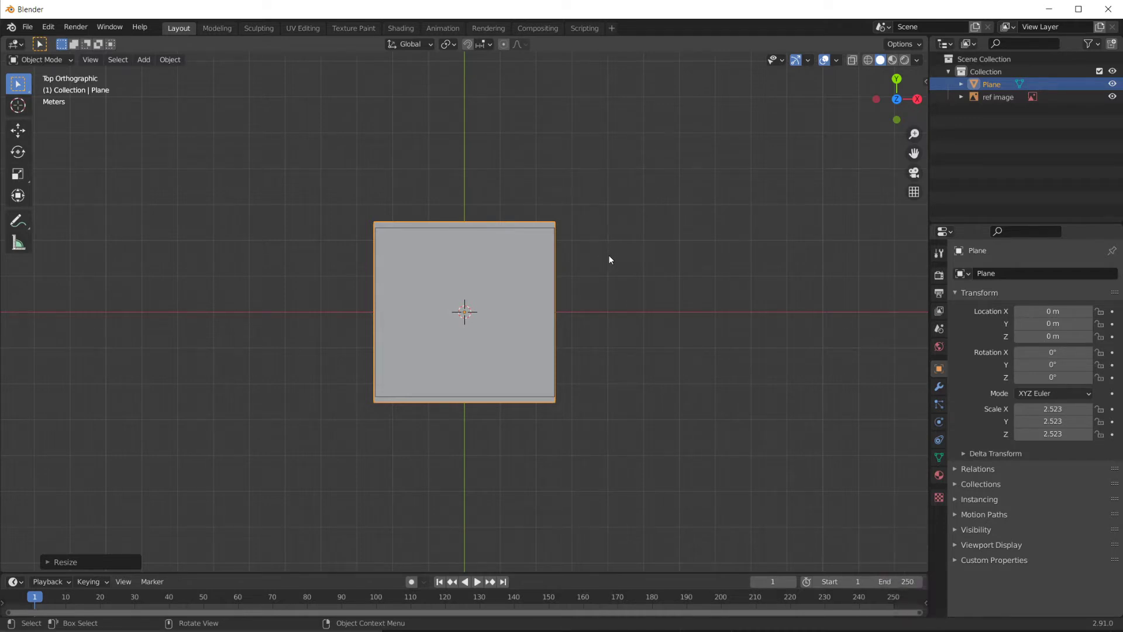
Compare the plane with the petal image beneath by hiding the plane briefly and showing it again
scroll(543, 262, up, 4)
scroll(543, 263, down, 2)
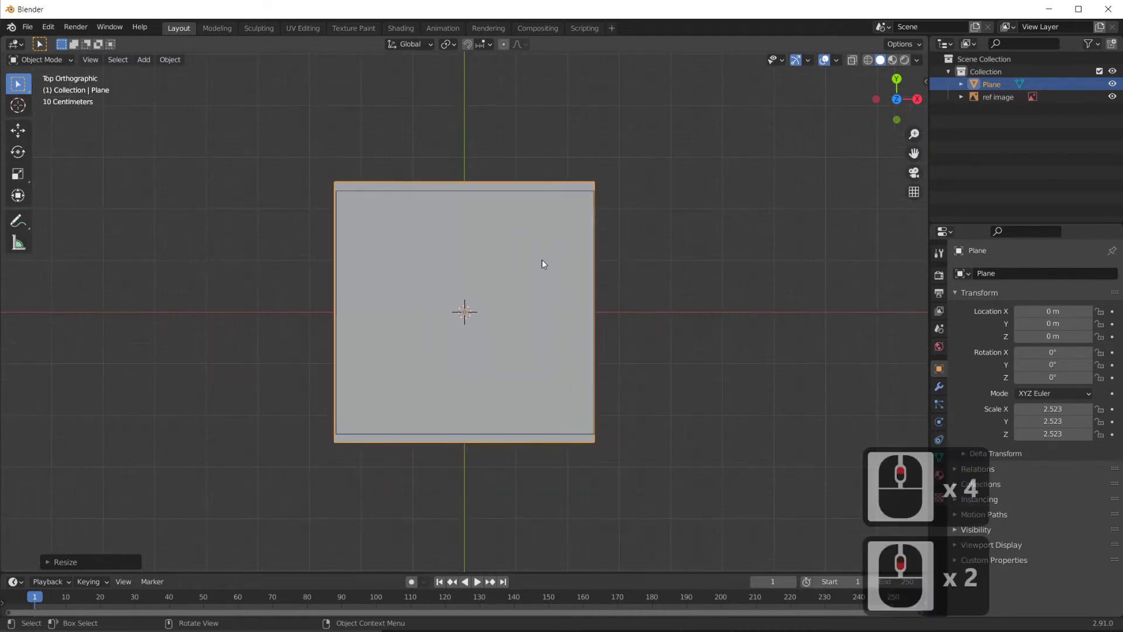
scroll(542, 264, down, 2)
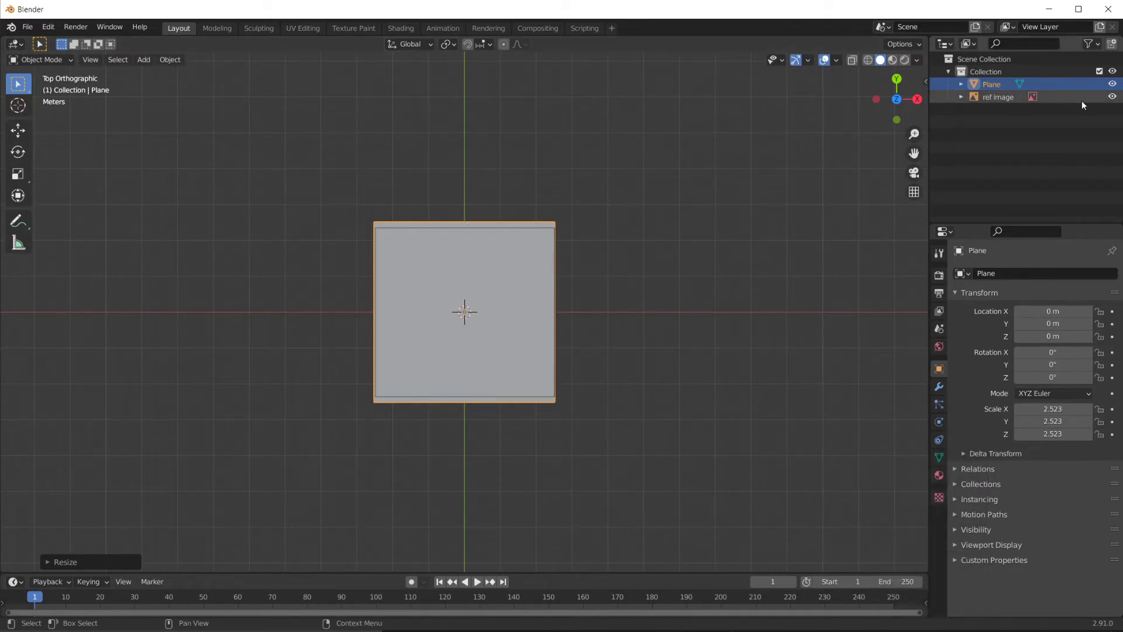
click(1112, 83)
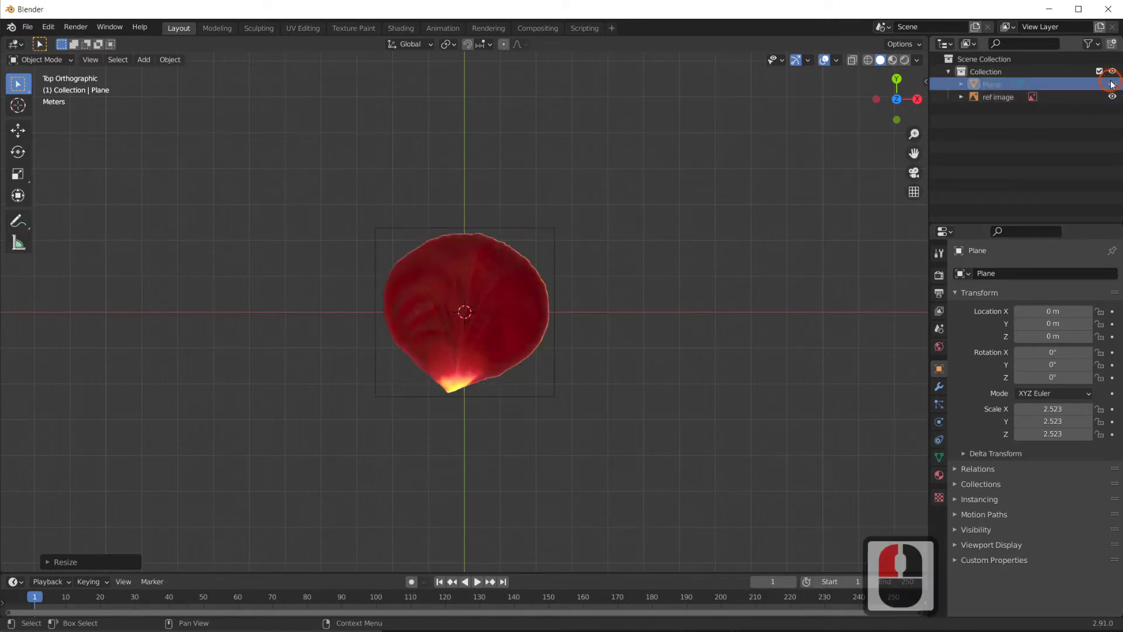
click(1111, 84)
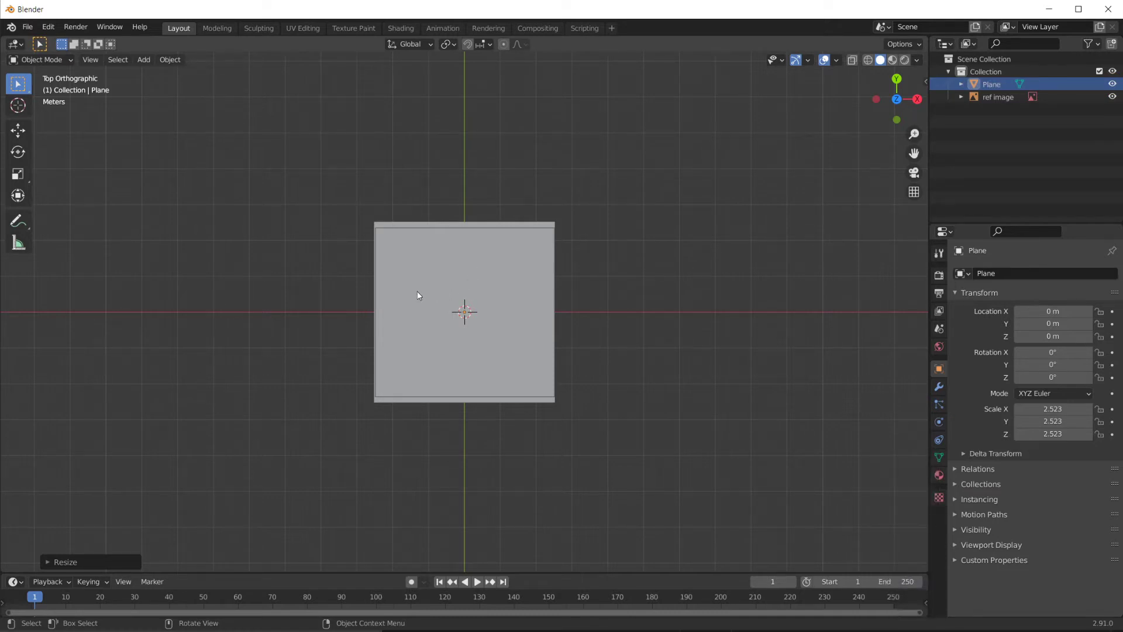
Switch the plane from Object Mode to Edit Mode
click(62, 61)
click(65, 61)
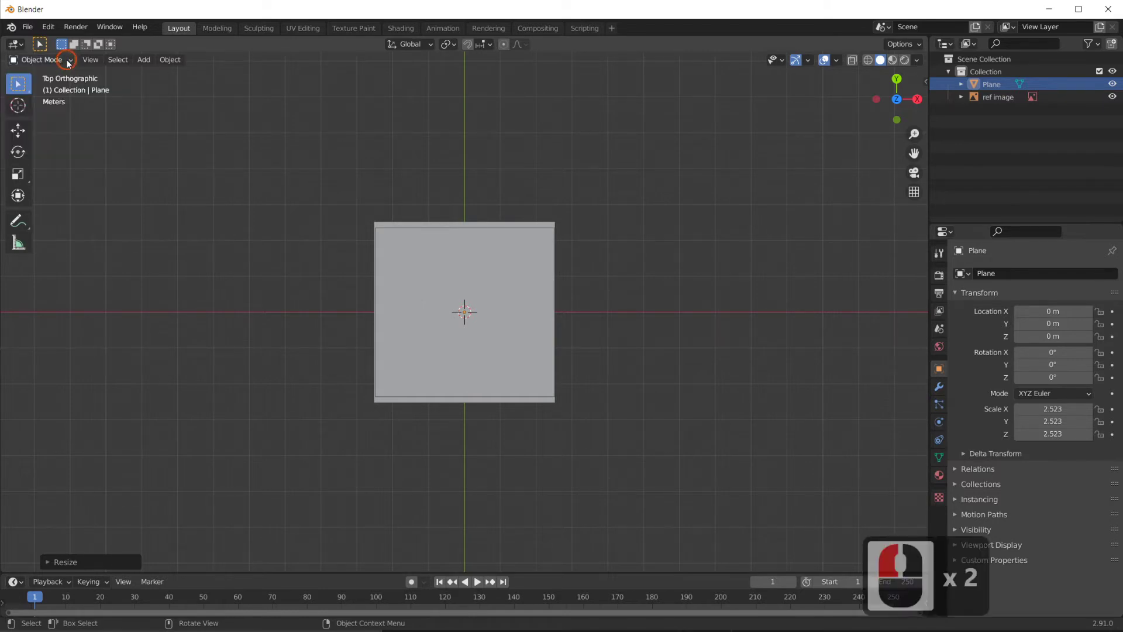
key(Tab)
key(Tab)
key(Tab)
key(Tab)
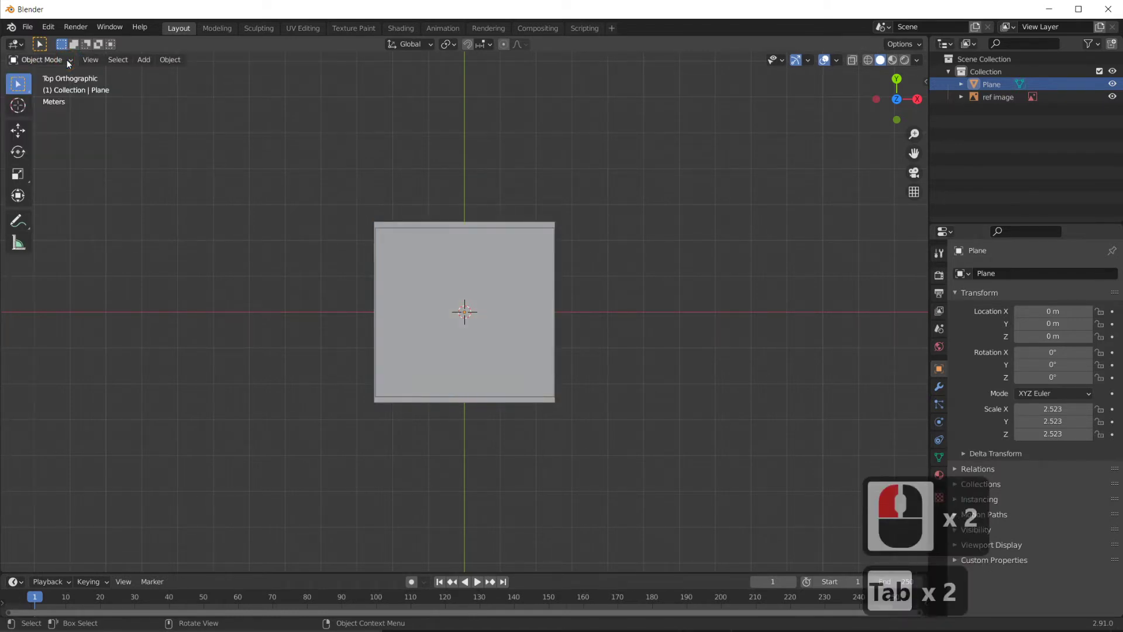
key(Tab)
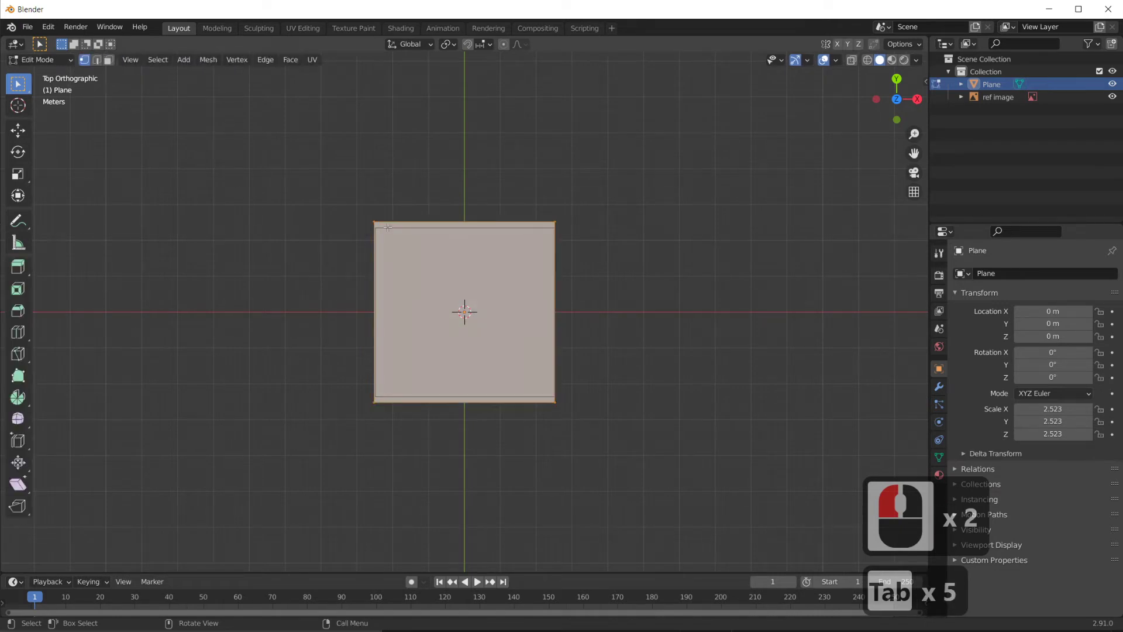
key(Tab)
key(Tab)
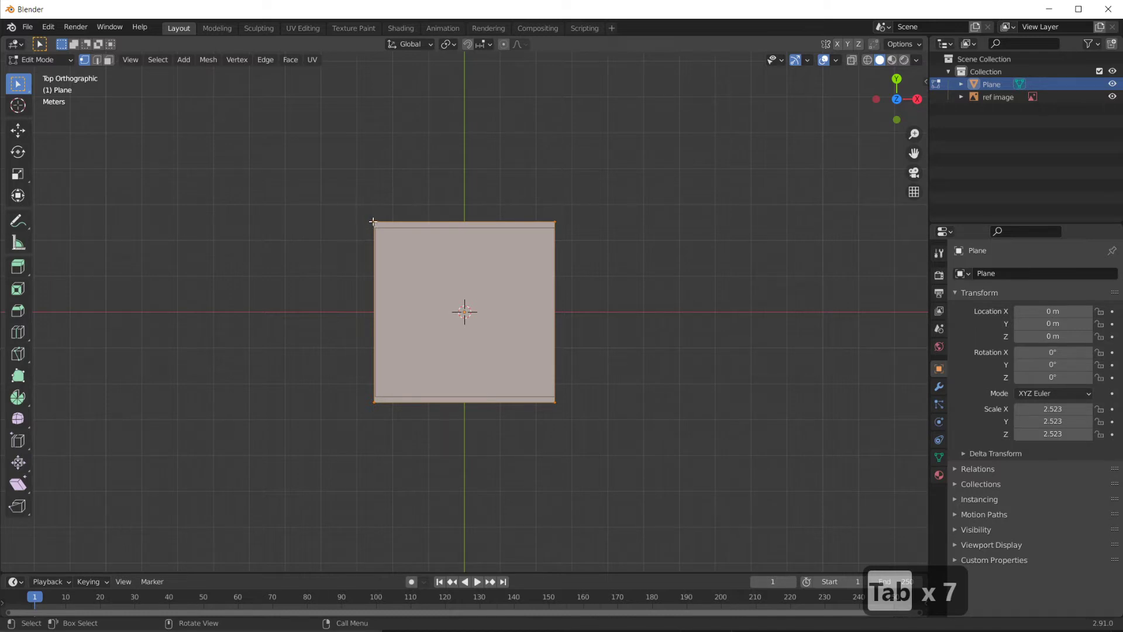
Try moving the plane's upper-left corner vertex inward onto the petal's edge
click(374, 222)
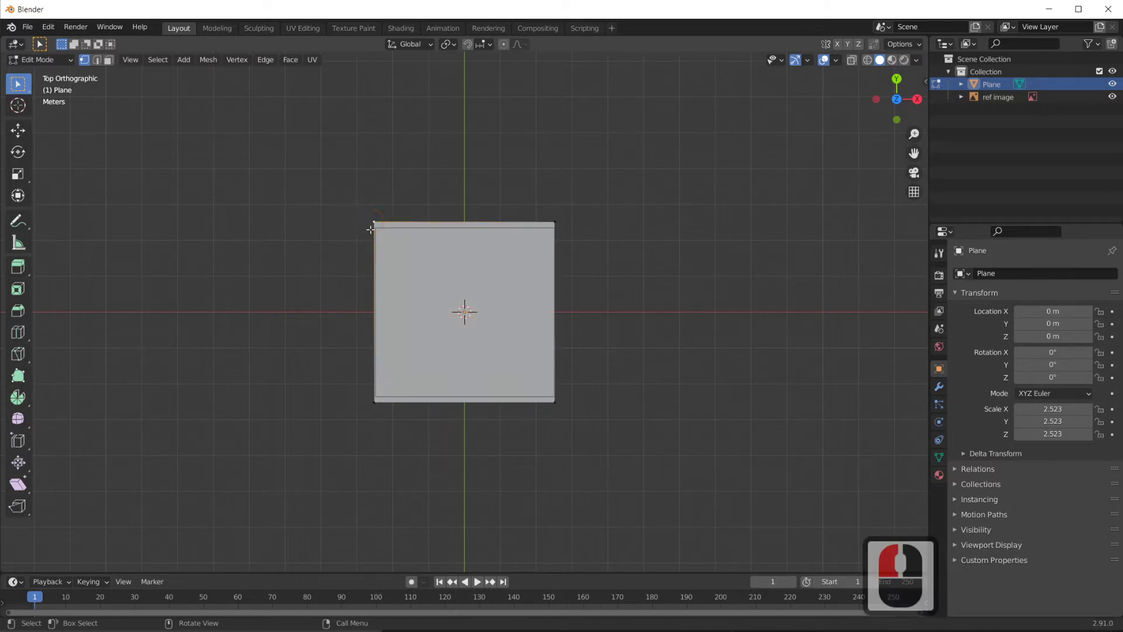
key(g)
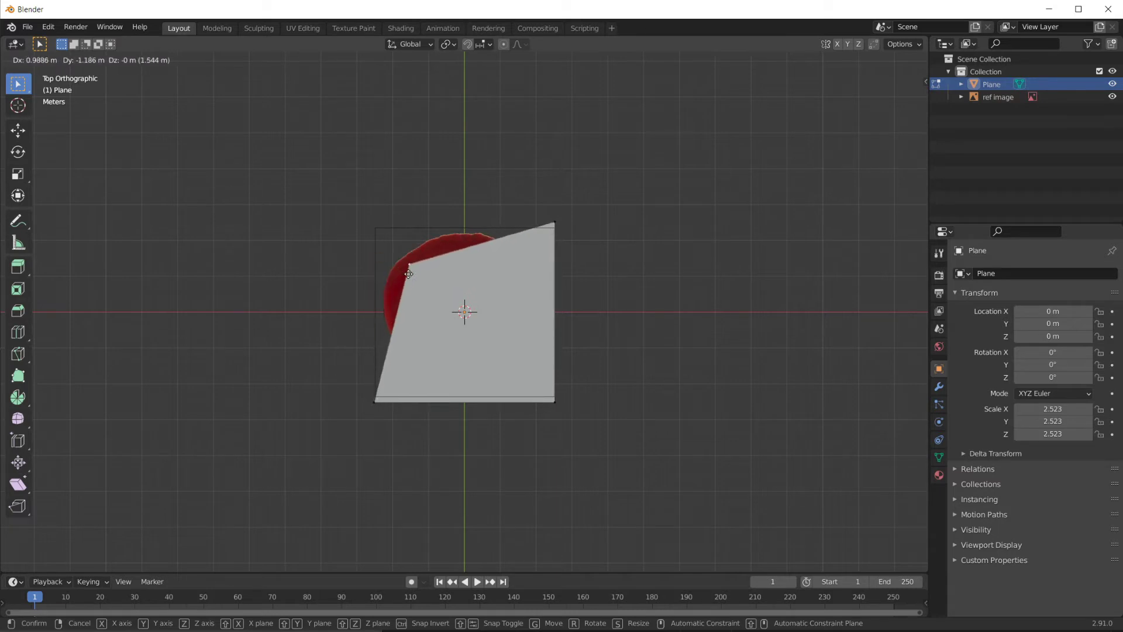
key(Escape)
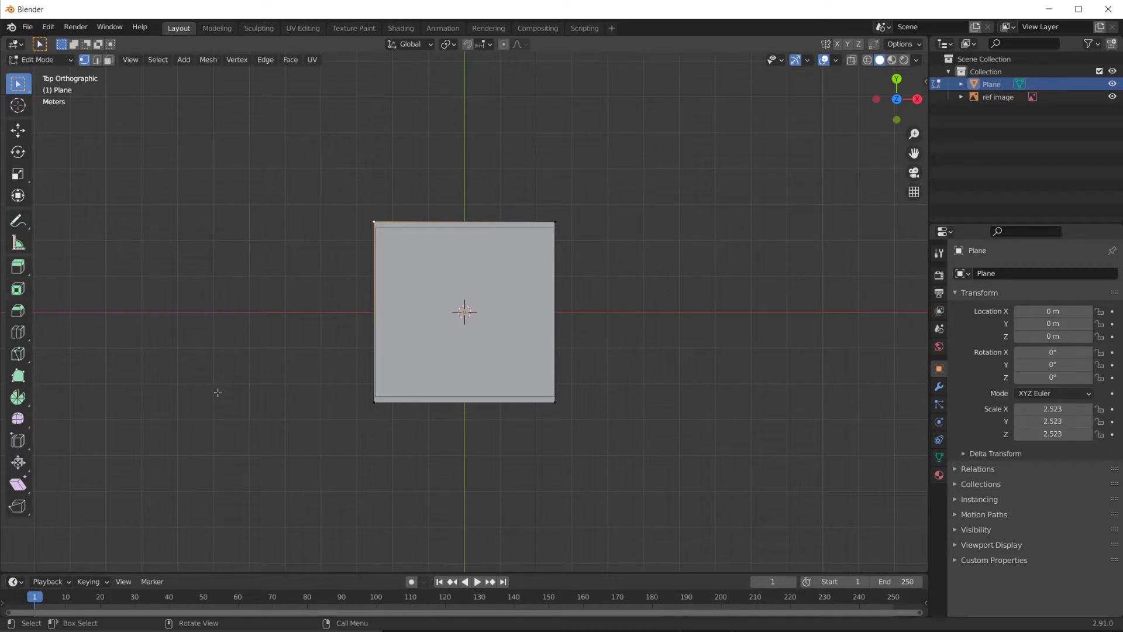
Try horizontal loop cuts across the plane with varying numbers of cuts, from 1 up to 20 and back to 8
key(ctrl)
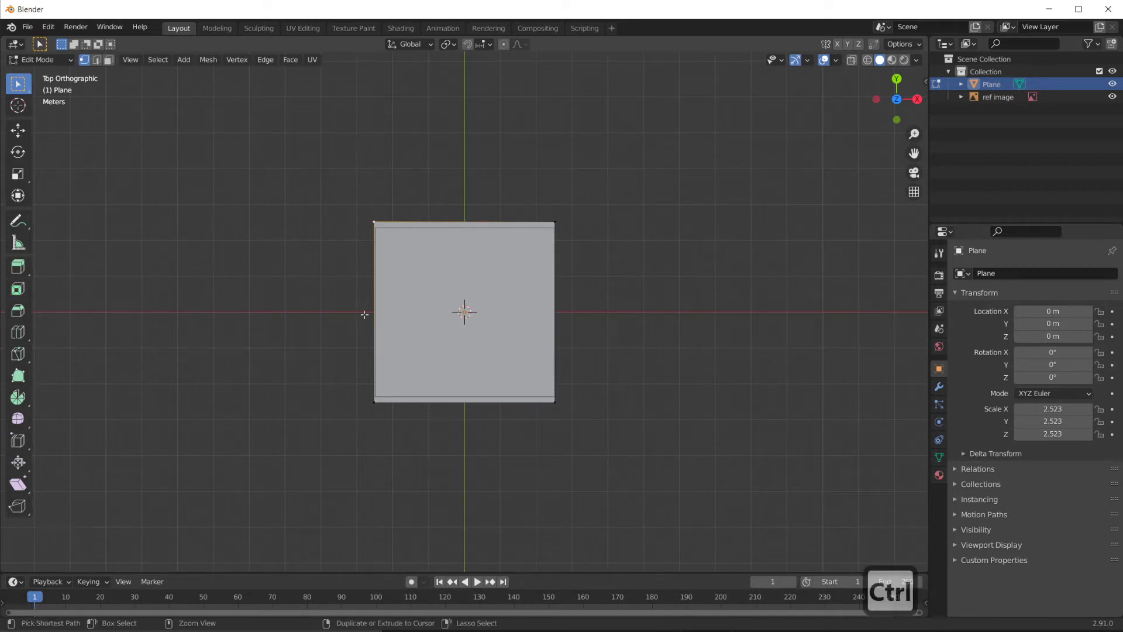
key(ctrl+r)
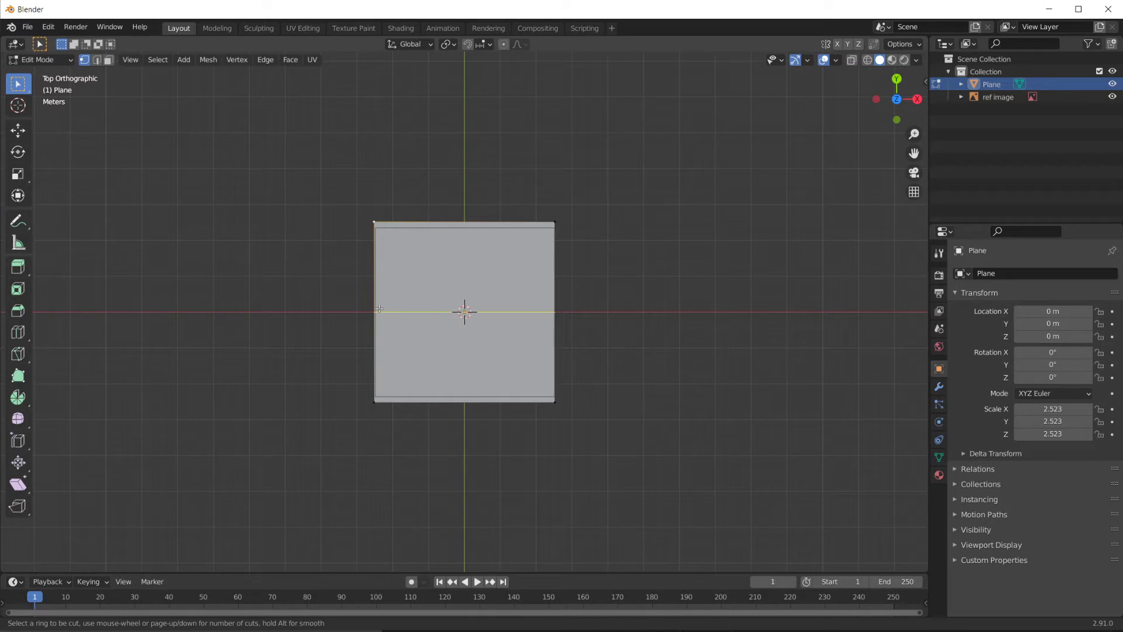
scroll(379, 309, up, 8)
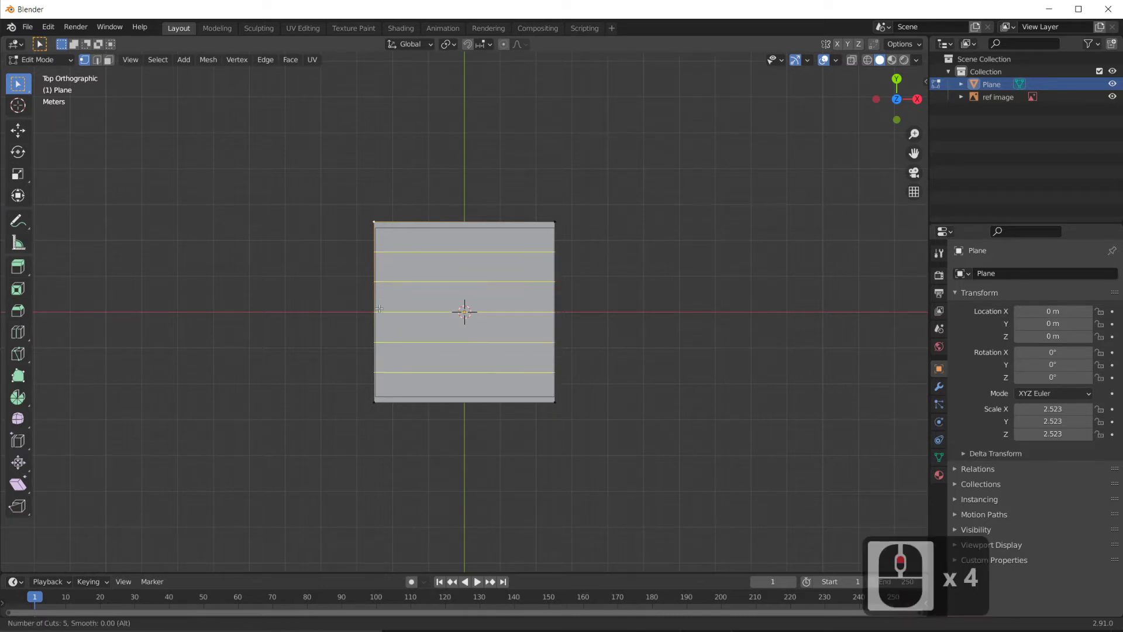
scroll(379, 308, down, 9)
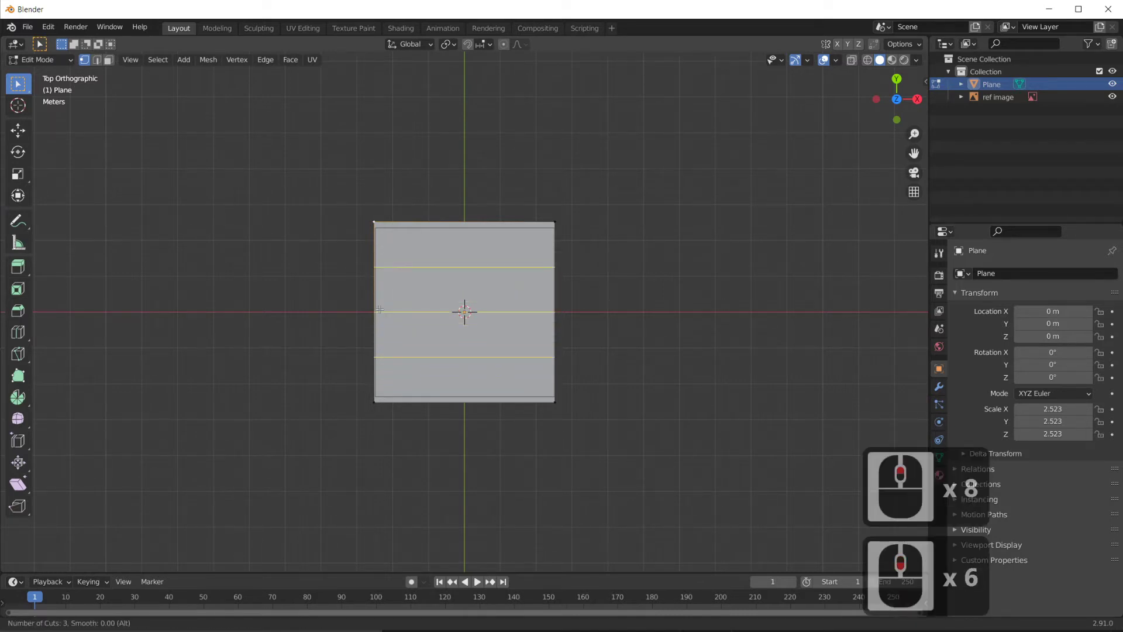
scroll(379, 309, up, 4)
scroll(379, 308, up, 12)
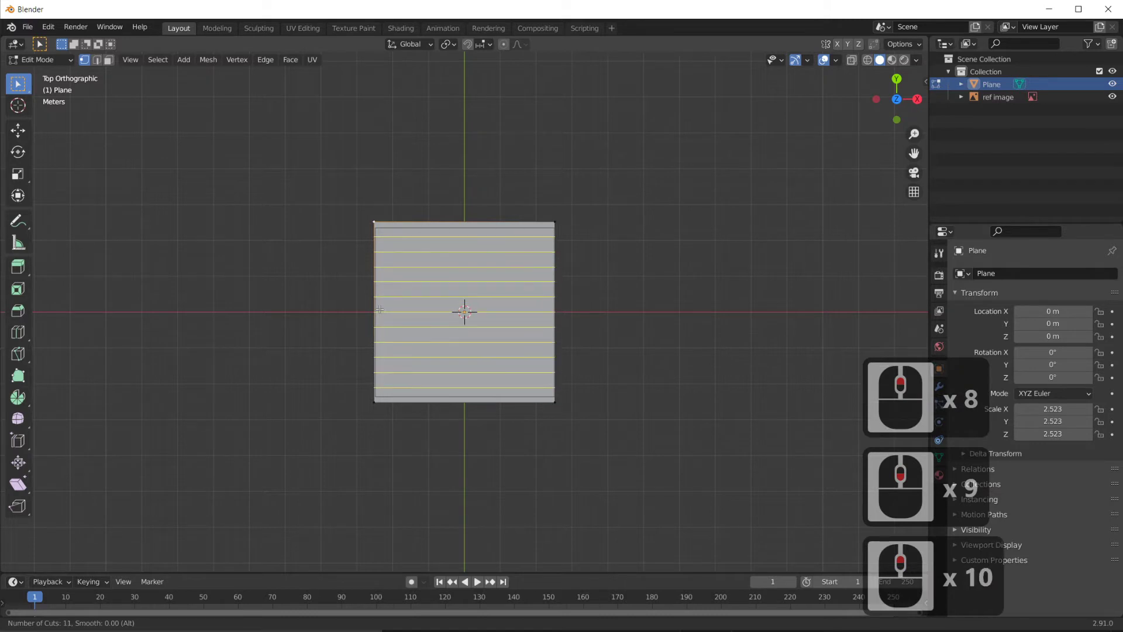
scroll(379, 309, up, 1)
scroll(380, 309, down, 5)
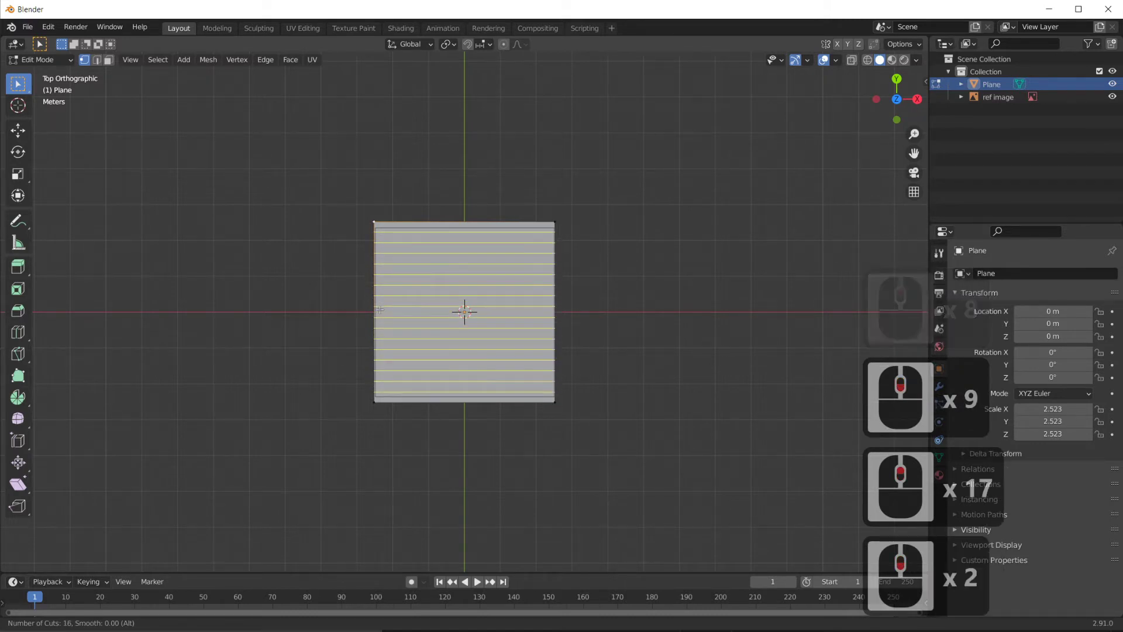
scroll(379, 309, up, 3)
scroll(380, 309, up, 4)
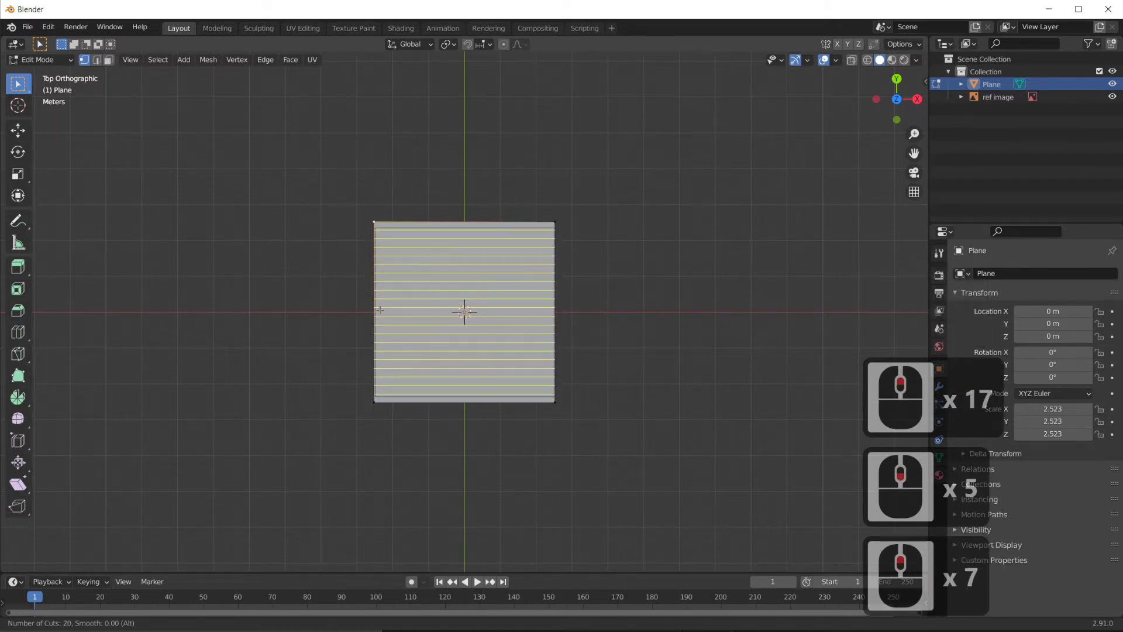
scroll(380, 309, down, 8)
scroll(380, 309, down, 11)
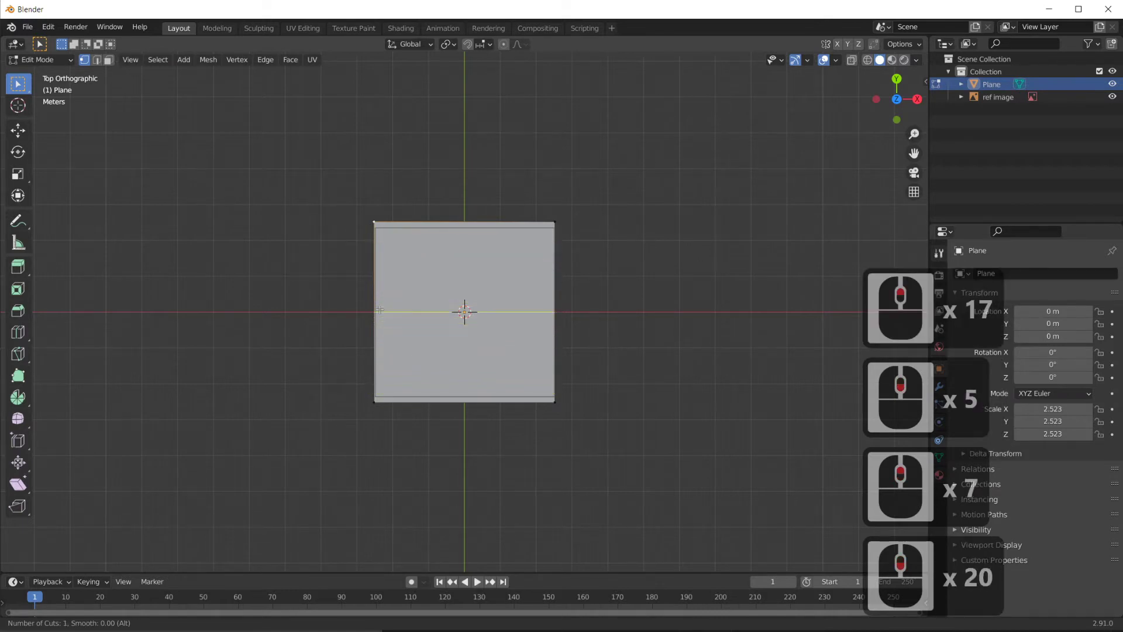
scroll(380, 308, up, 7)
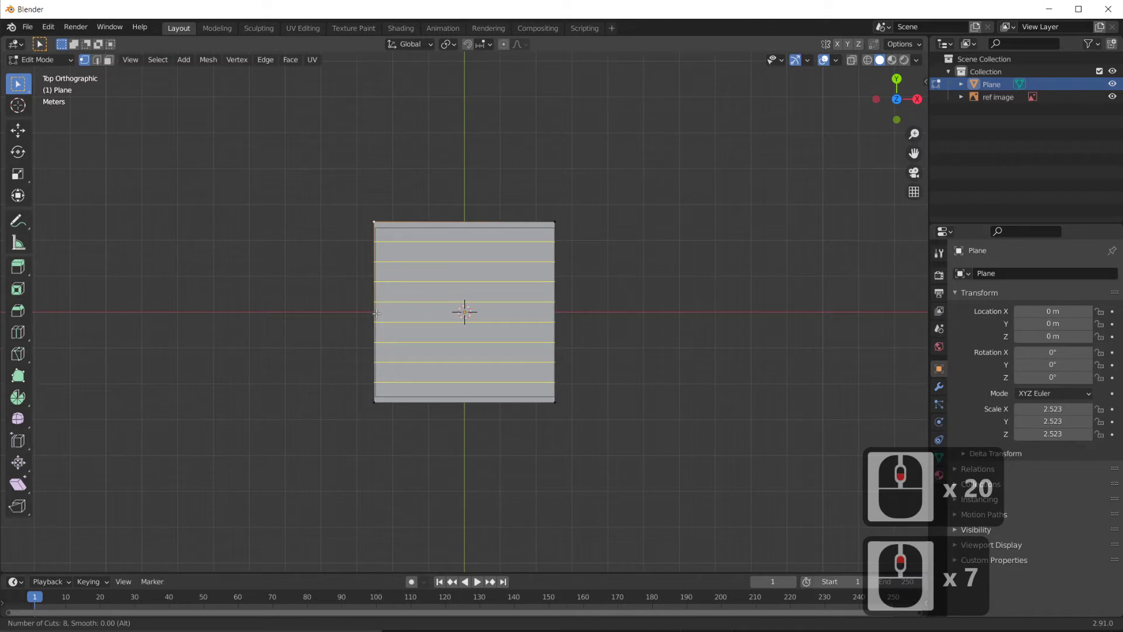
key(Escape)
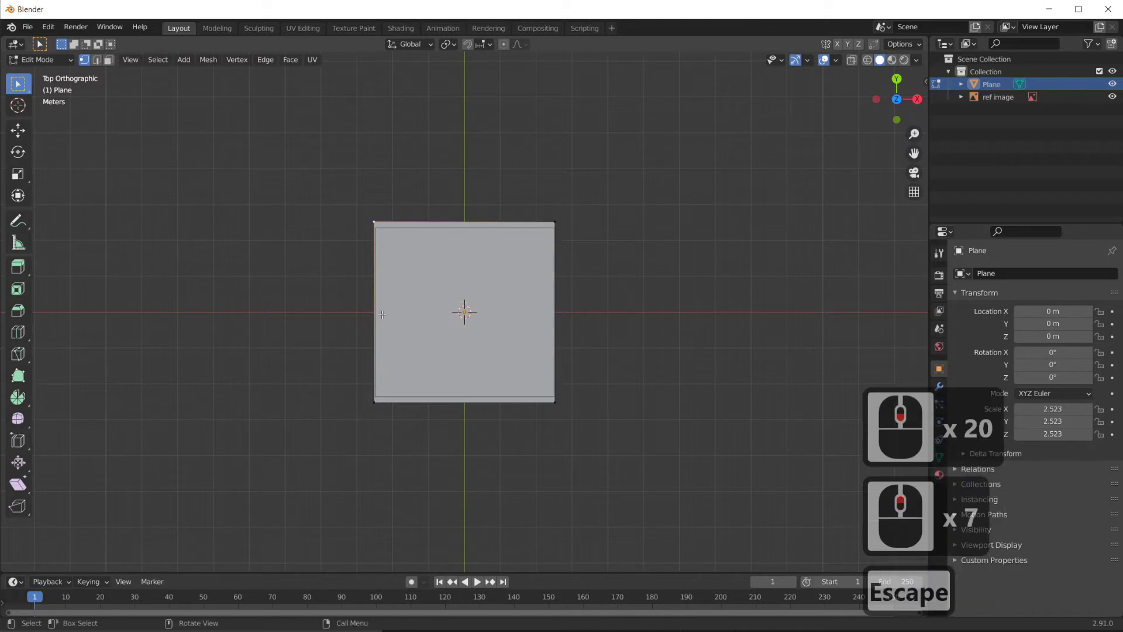
Display the plane in wireframe so the petal image shows through, and select the whole mesh
click(868, 60)
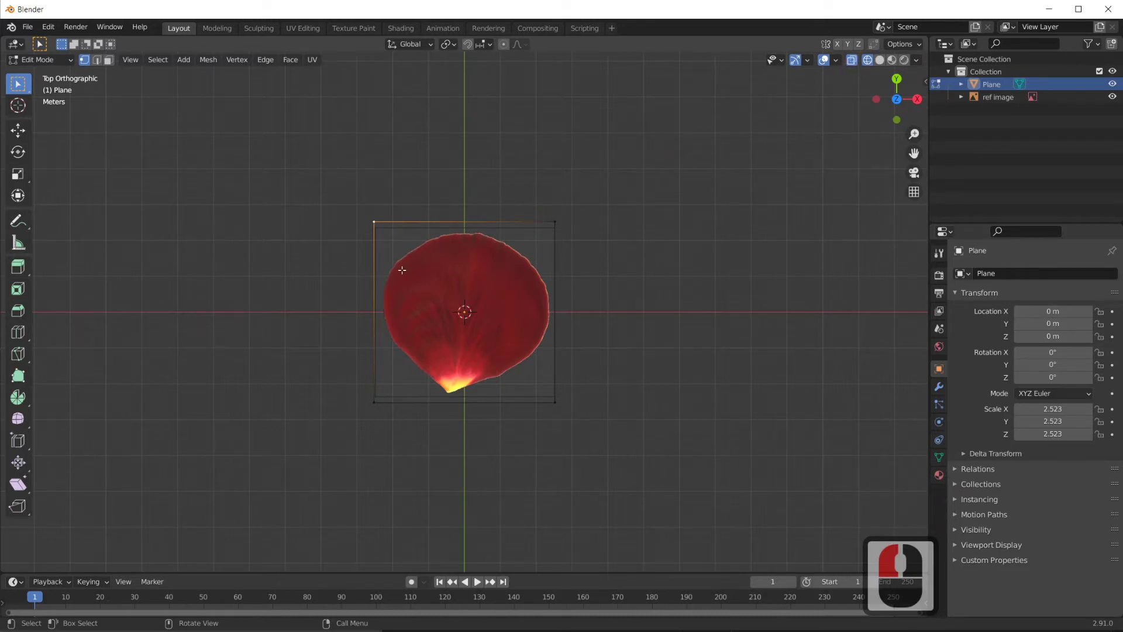
key(a)
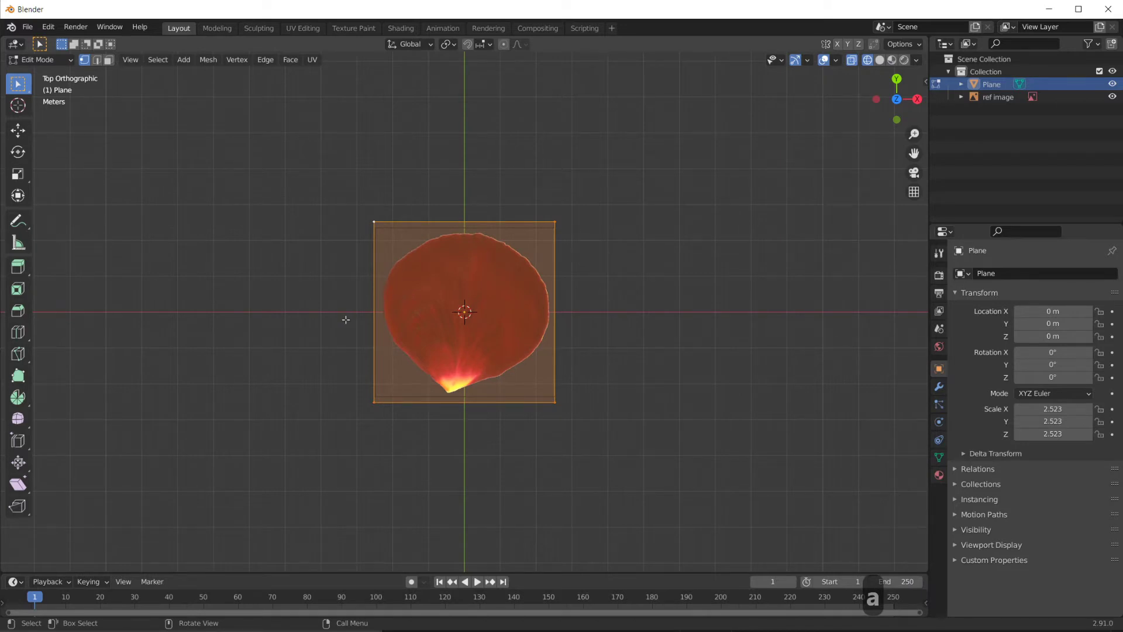
key(ctrl)
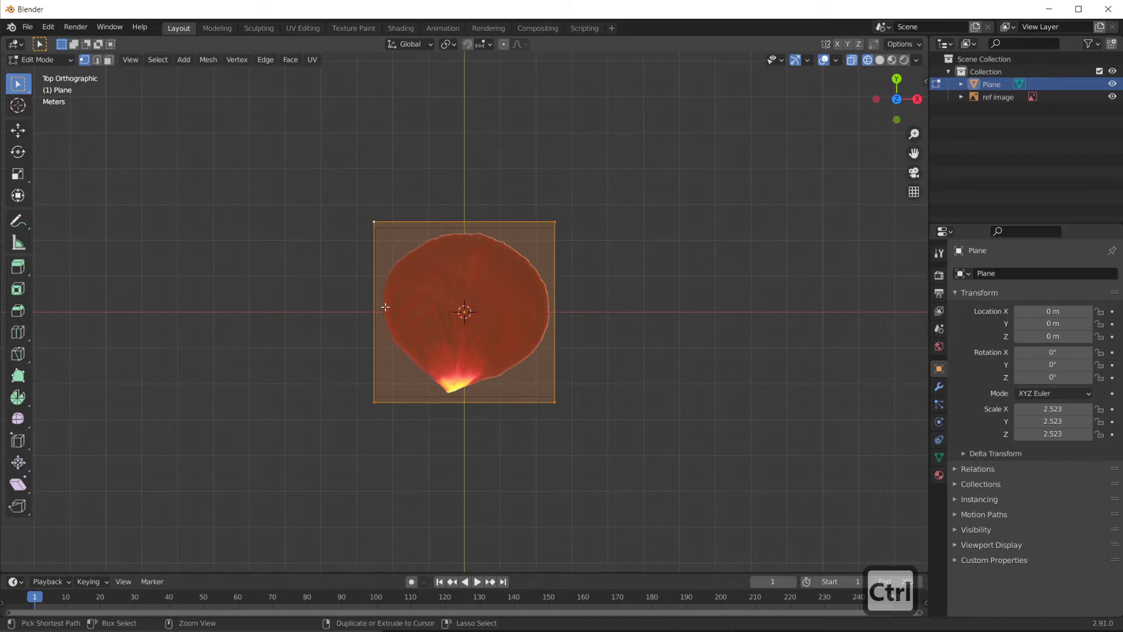
Add 12 horizontal loop cuts across the plane, keeping them evenly spaced without any edge slide
key(ctrl+r)
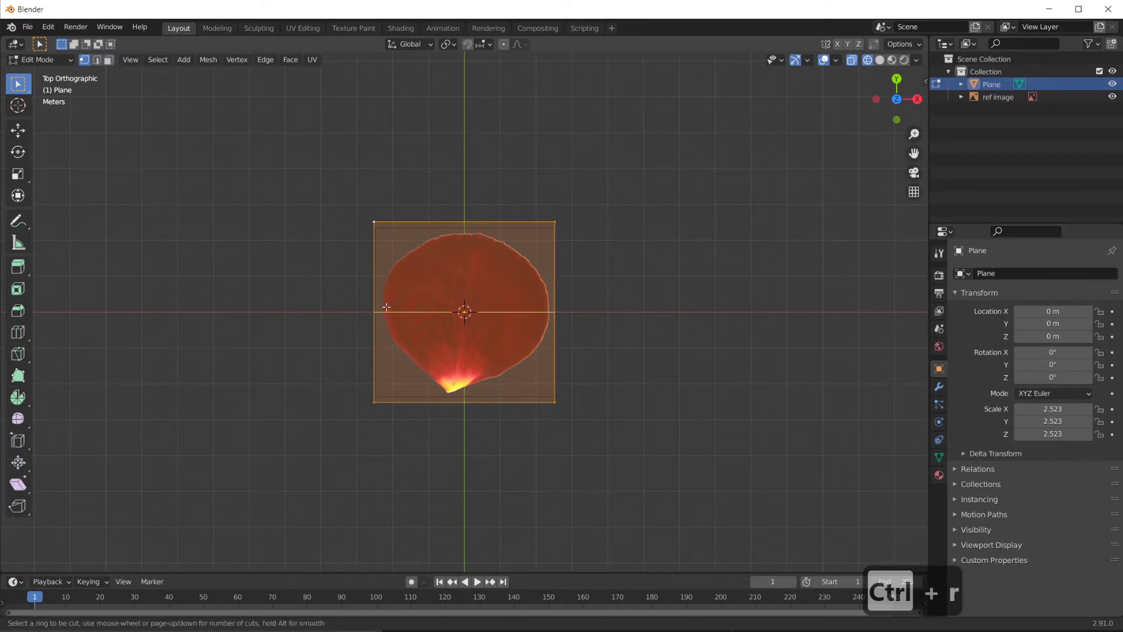
scroll(398, 306, up, 1)
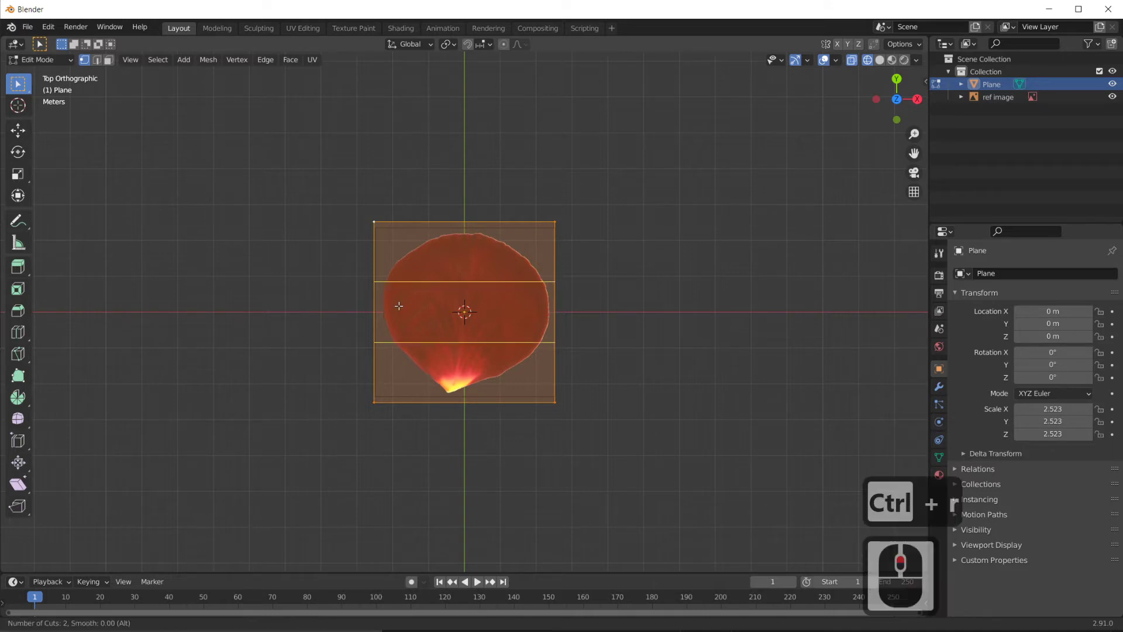
scroll(399, 306, up, 3)
scroll(399, 306, up, 3)
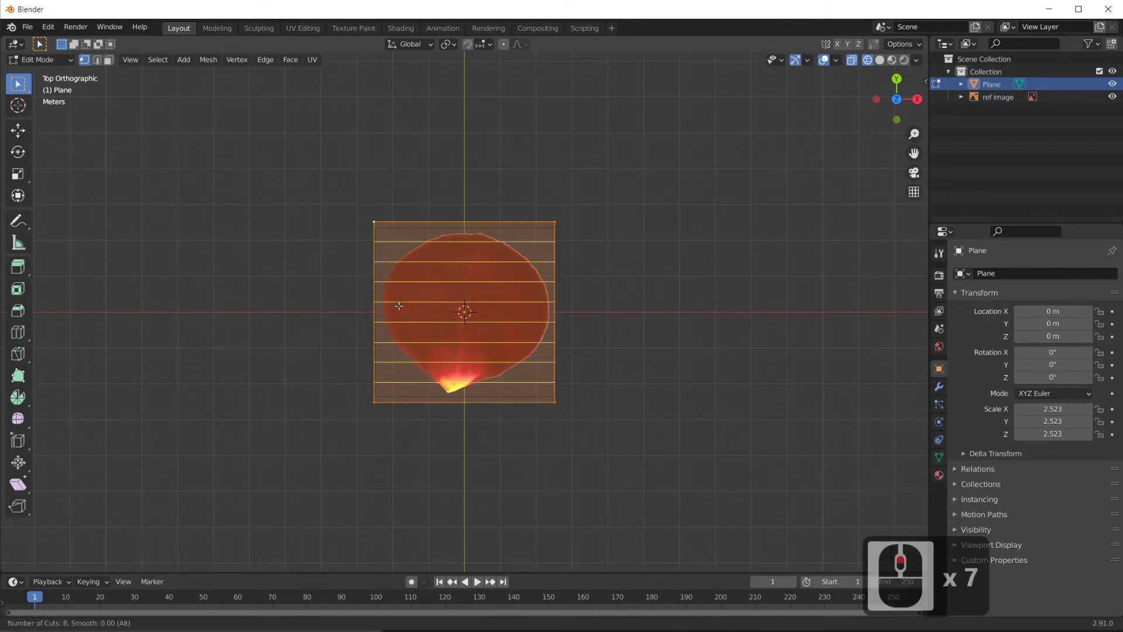
scroll(398, 306, up, 2)
scroll(398, 306, up, 2)
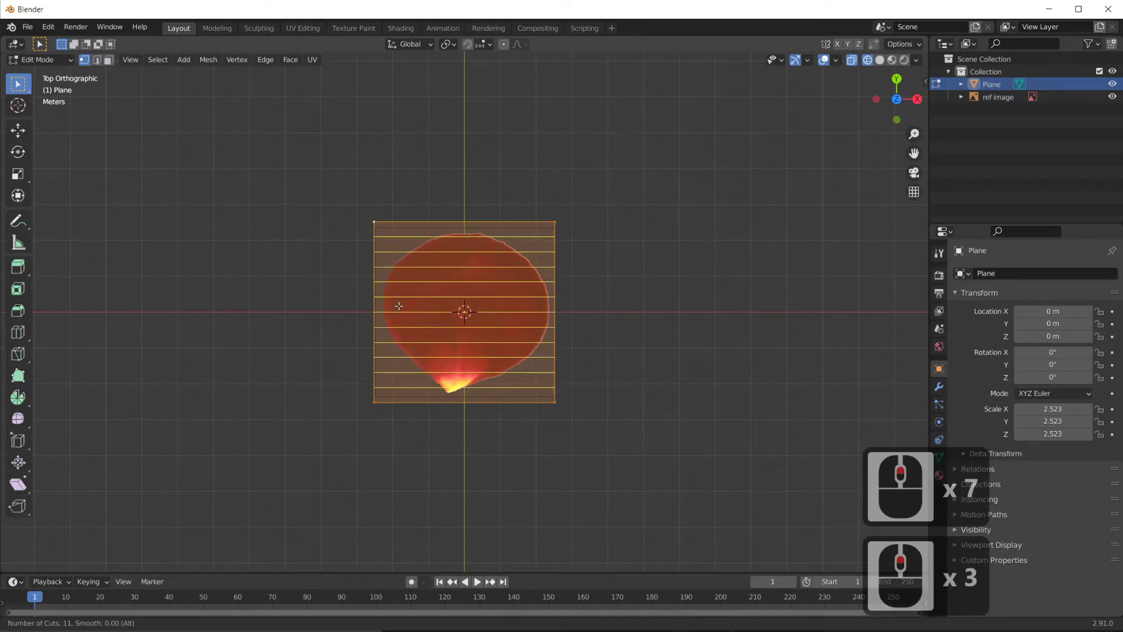
scroll(398, 306, up, 1)
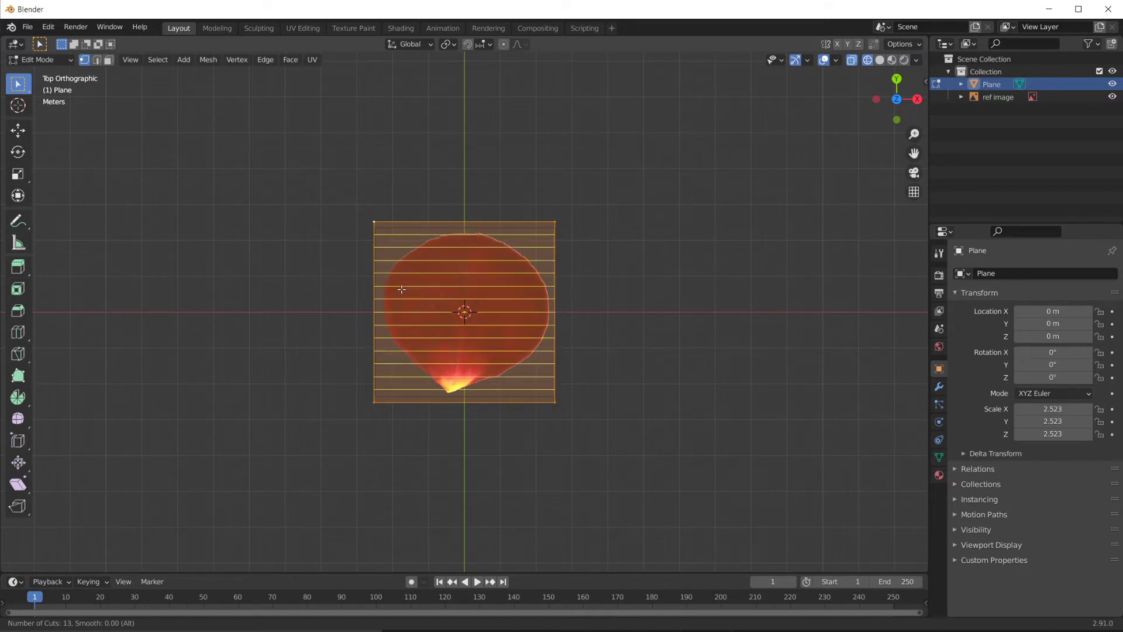
scroll(402, 289, up, 2)
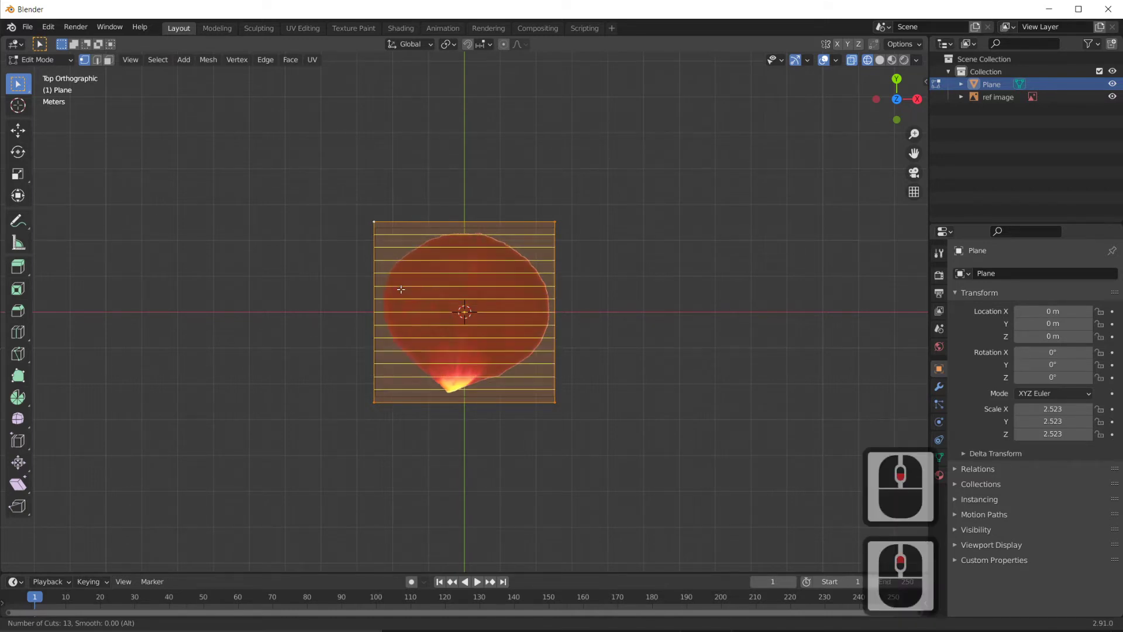
scroll(401, 289, down, 2)
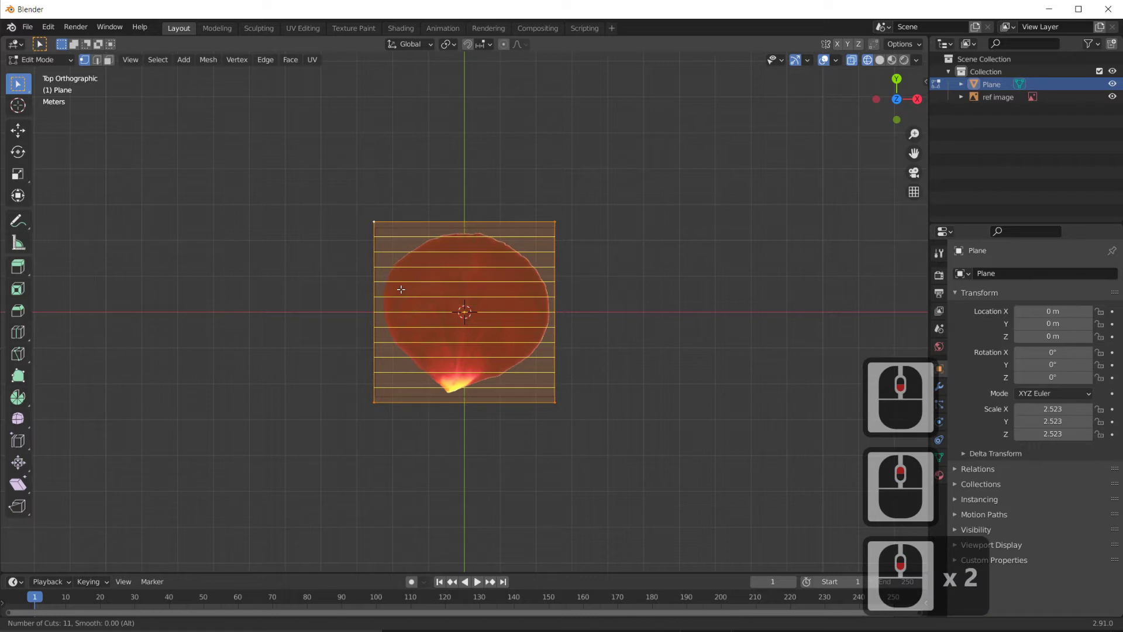
scroll(401, 289, up, 1)
scroll(401, 289, up, 1)
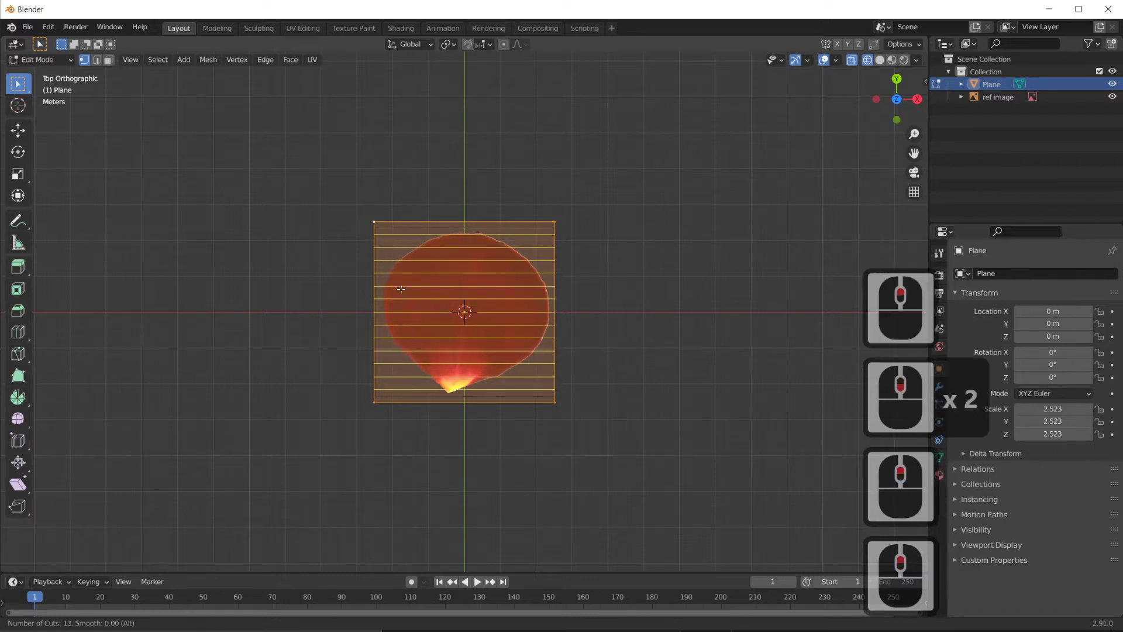
scroll(401, 289, down, 1)
click(401, 289)
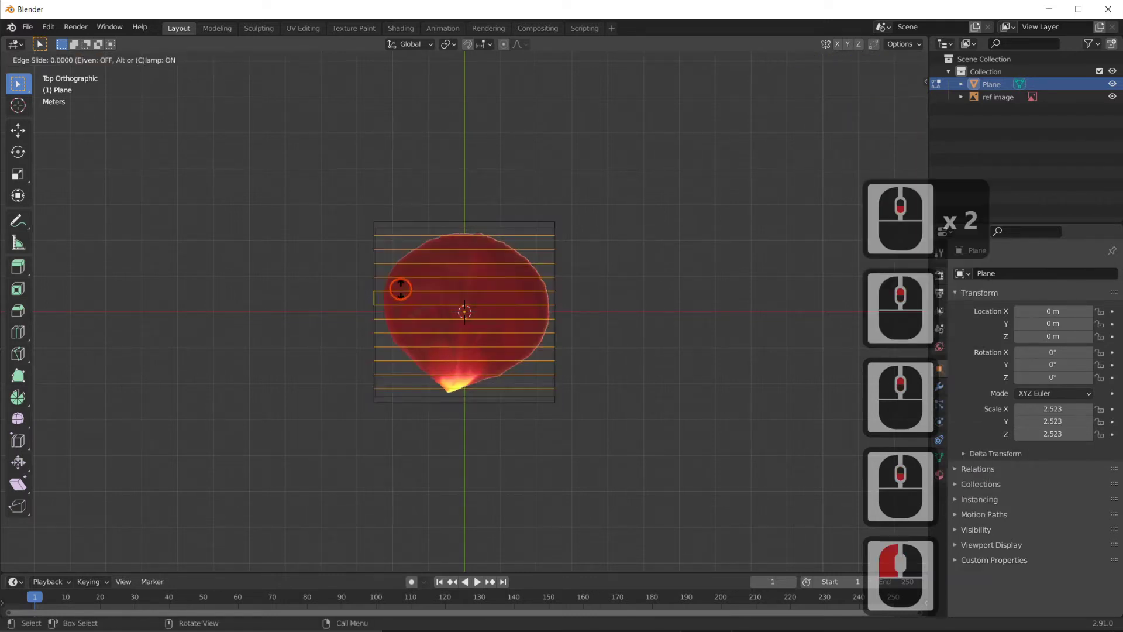
drag(486, 306, 485, 294)
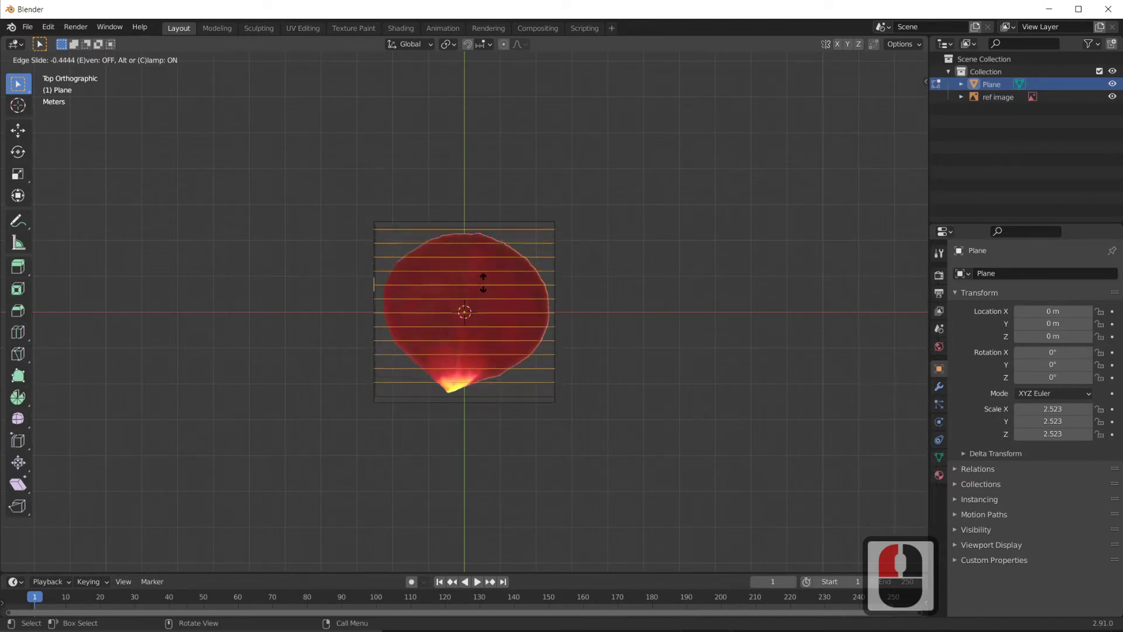
key(Escape)
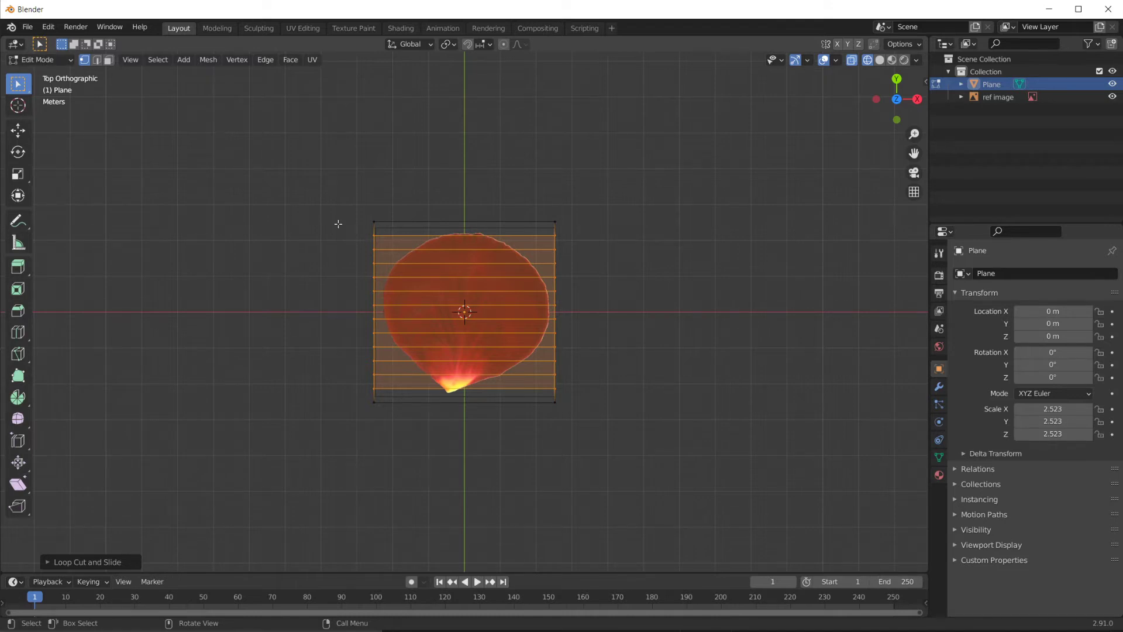
Deselect the mesh and try moving only the plane's upper-left corner vertex inward along the top edge
key(a)
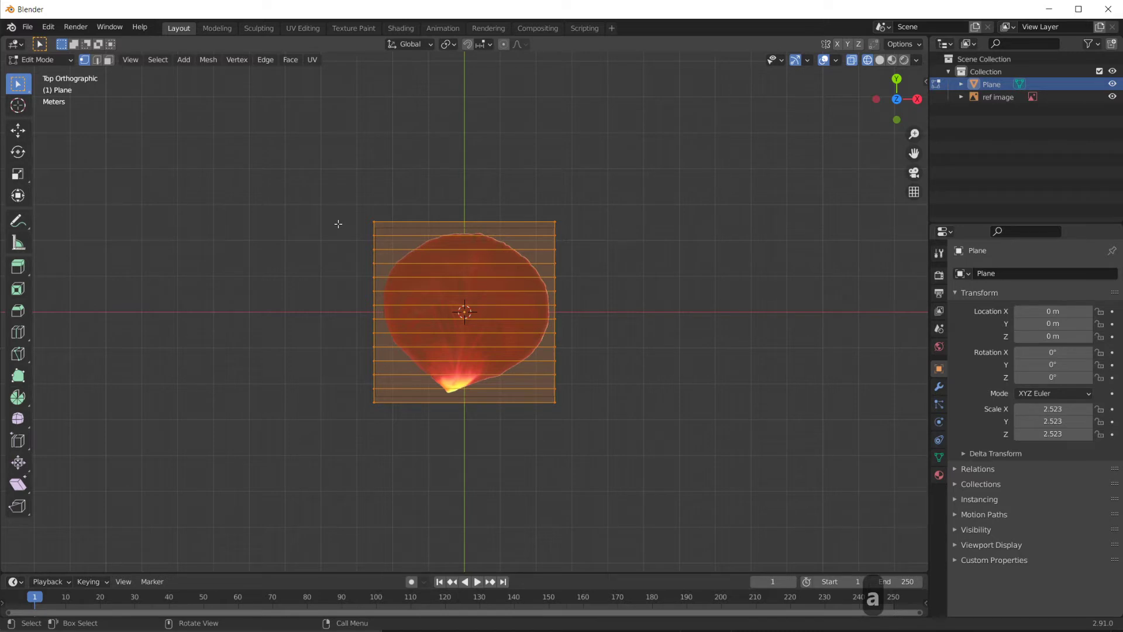
key(a)
key(a)
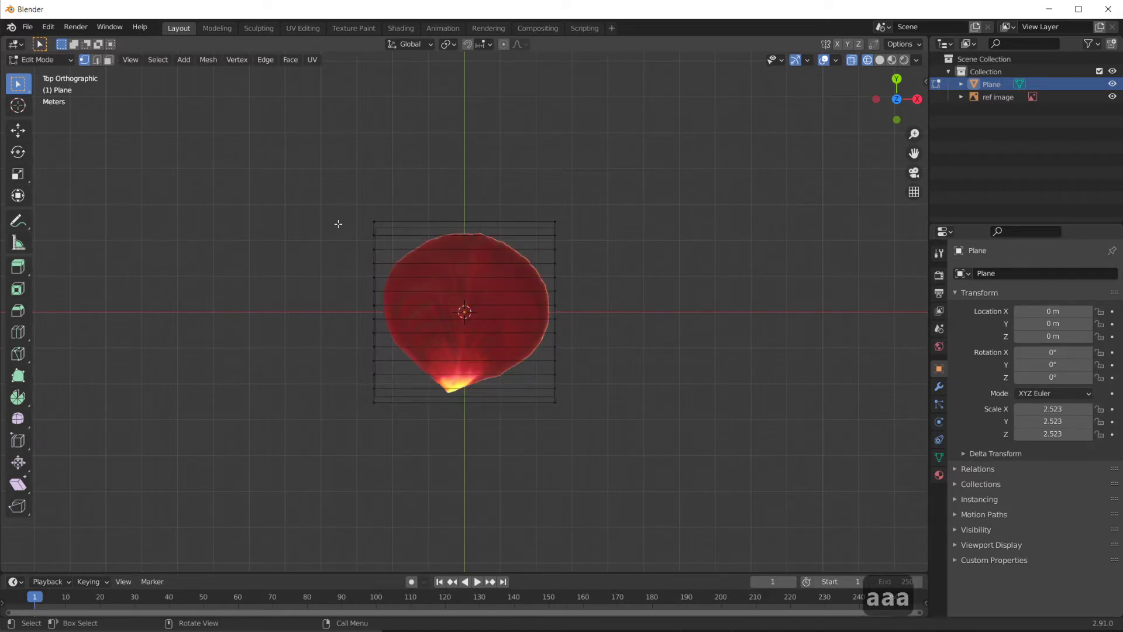
click(374, 222)
key(g)
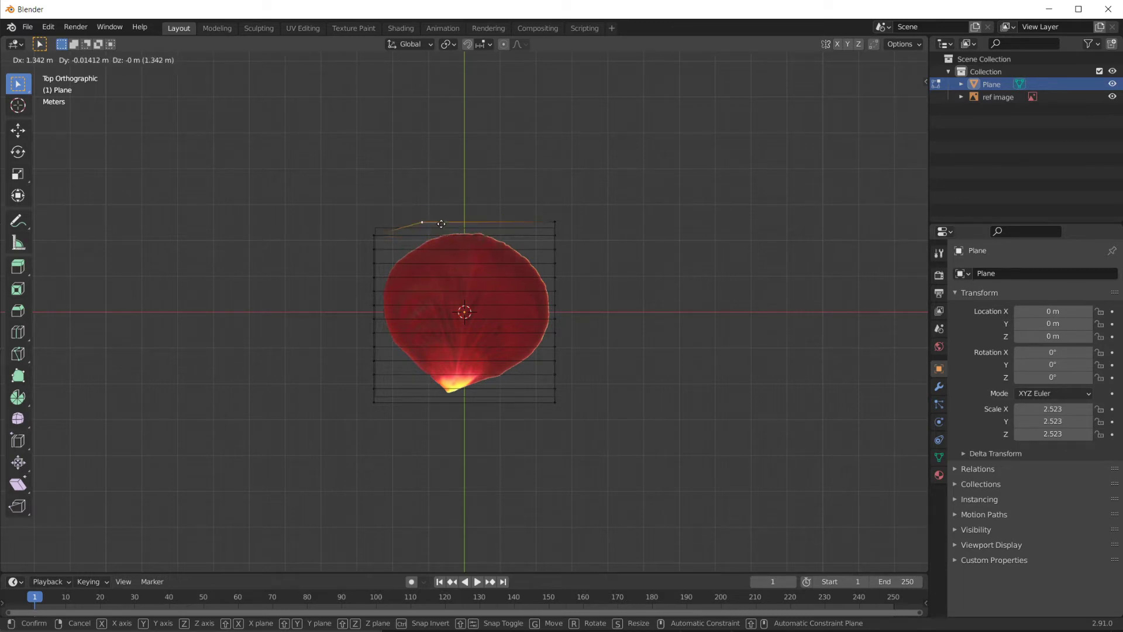
key(Escape)
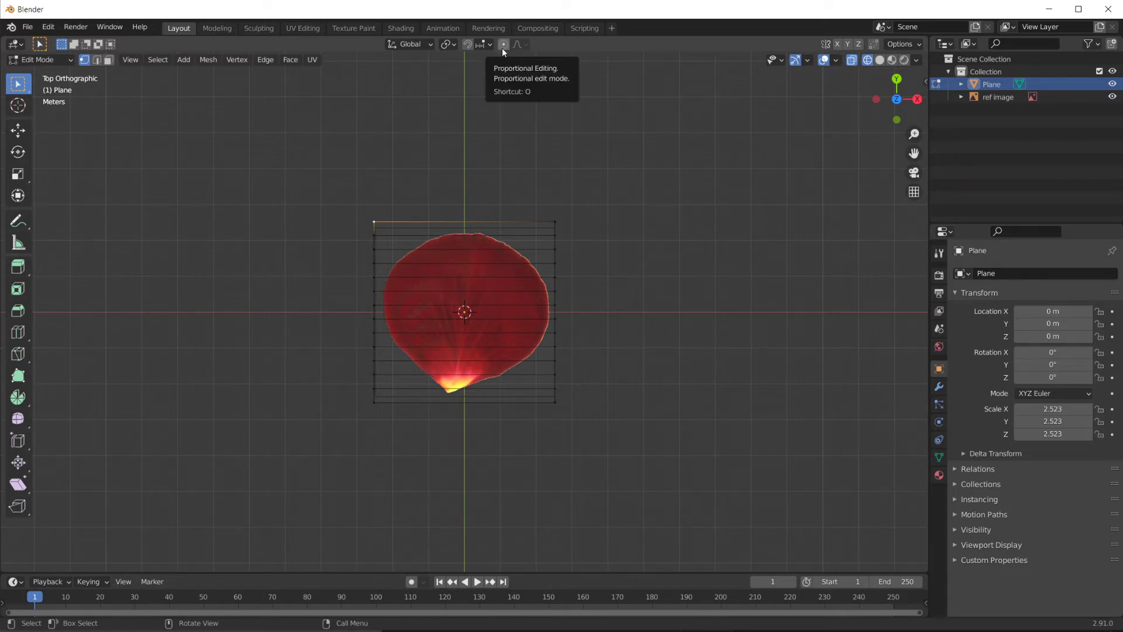
Toggle Proportional Editing on and off several times and leave it enabled
key(o)
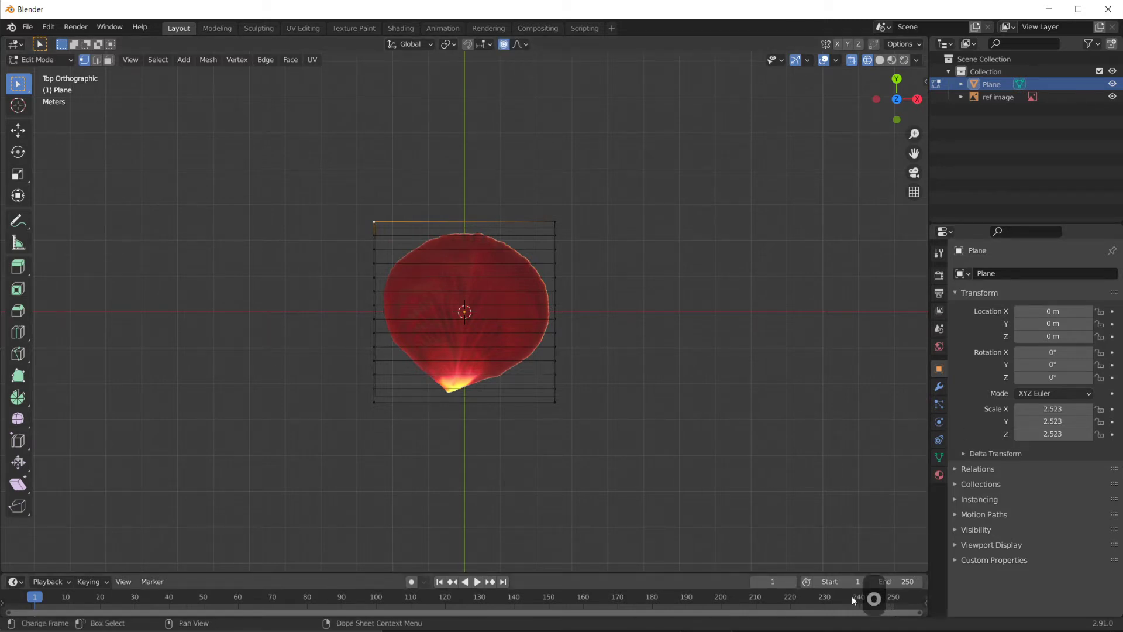
key(o)
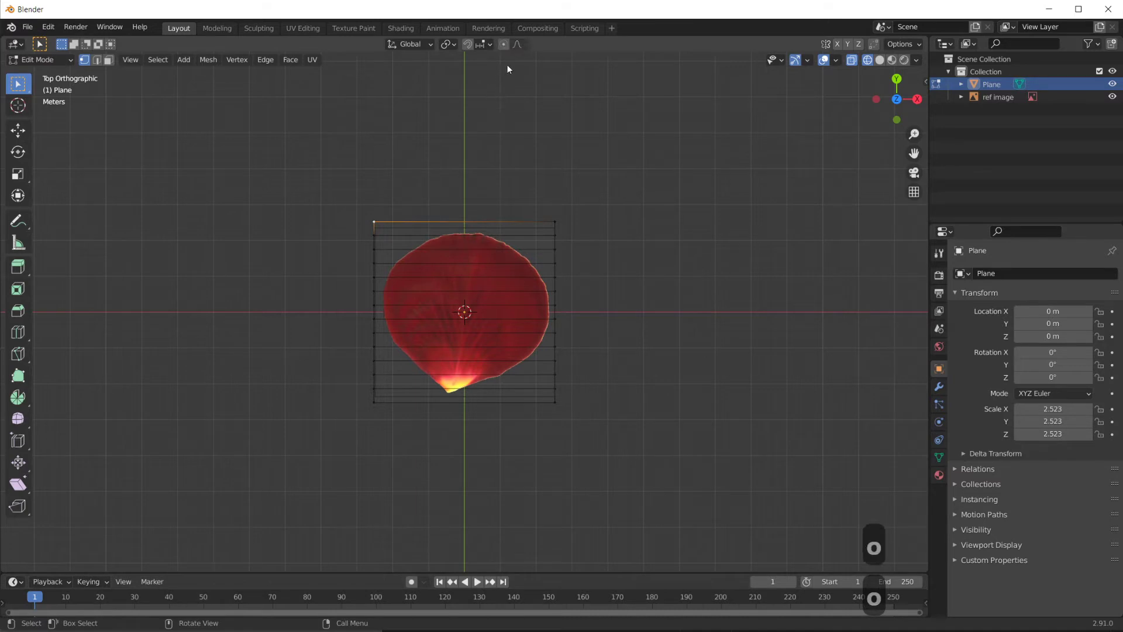
key(o)
key(o)
key(o)
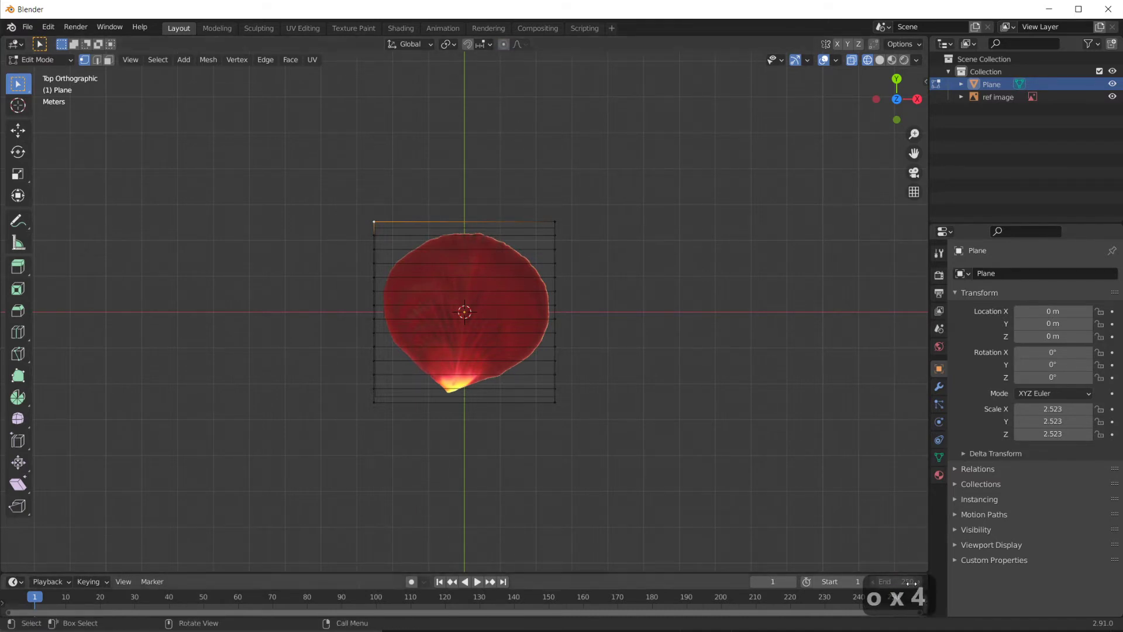
key(o)
key(o)
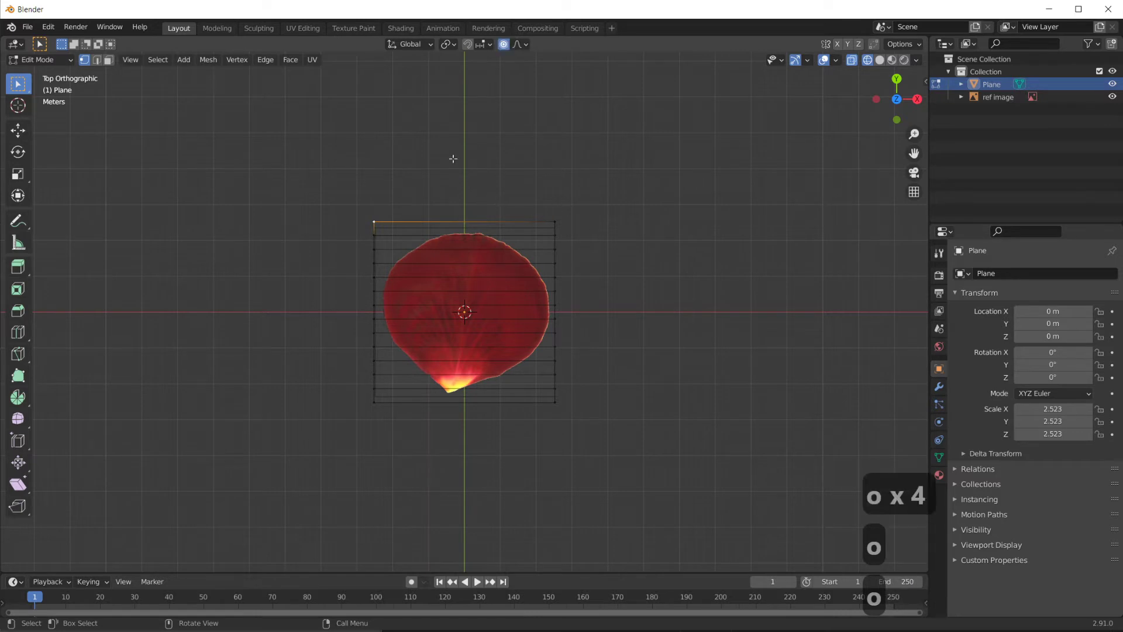
key(o)
key(o)
key(o)
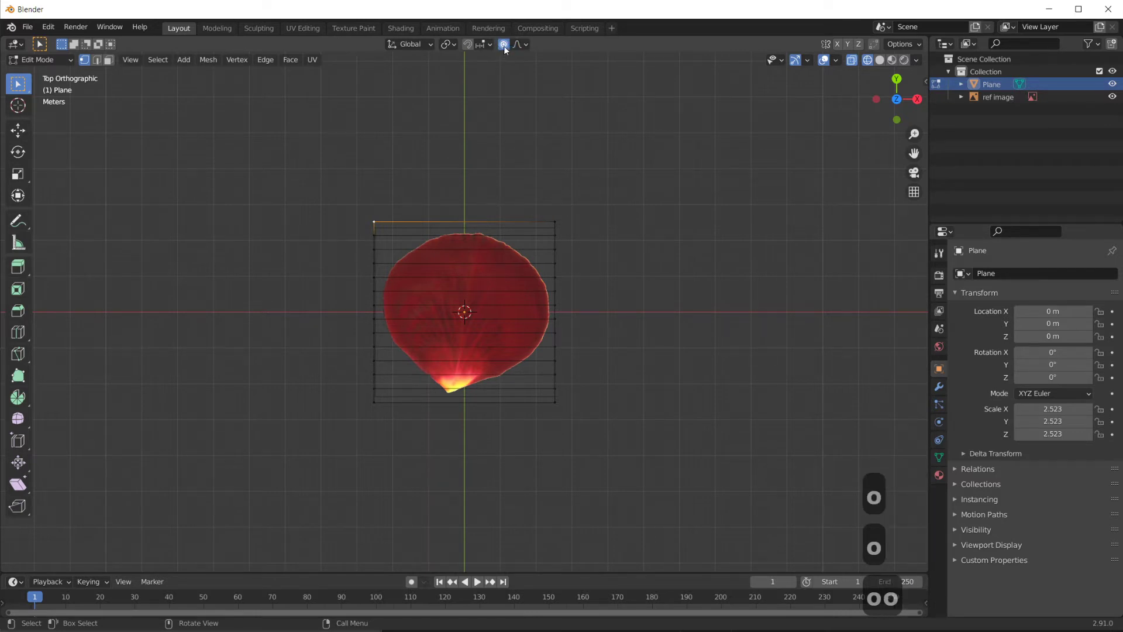
key(o)
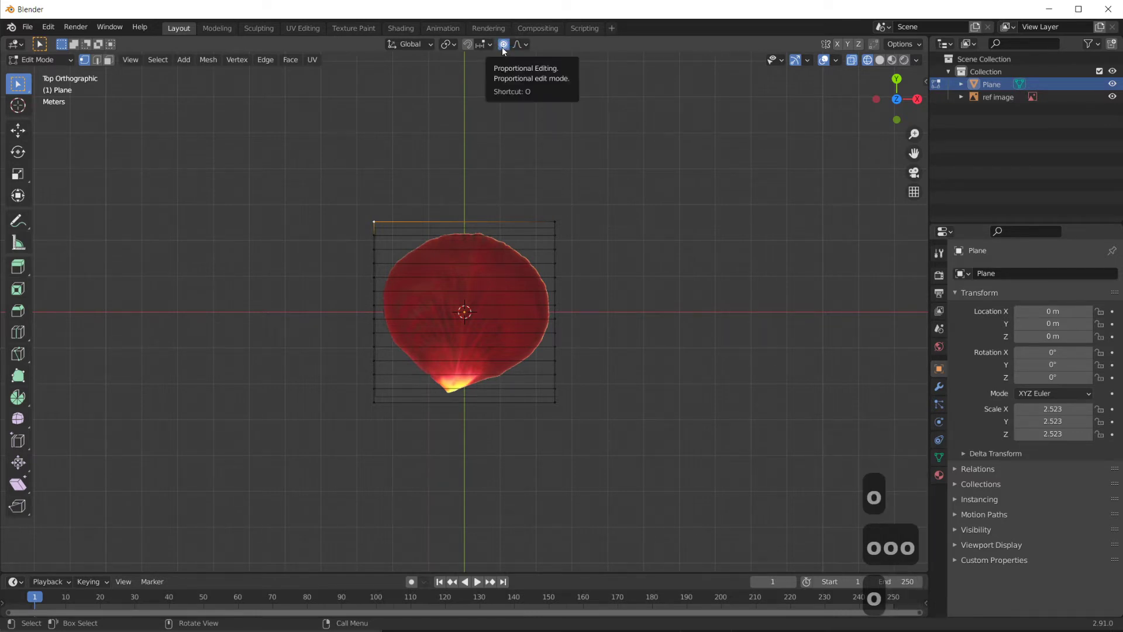
click(506, 45)
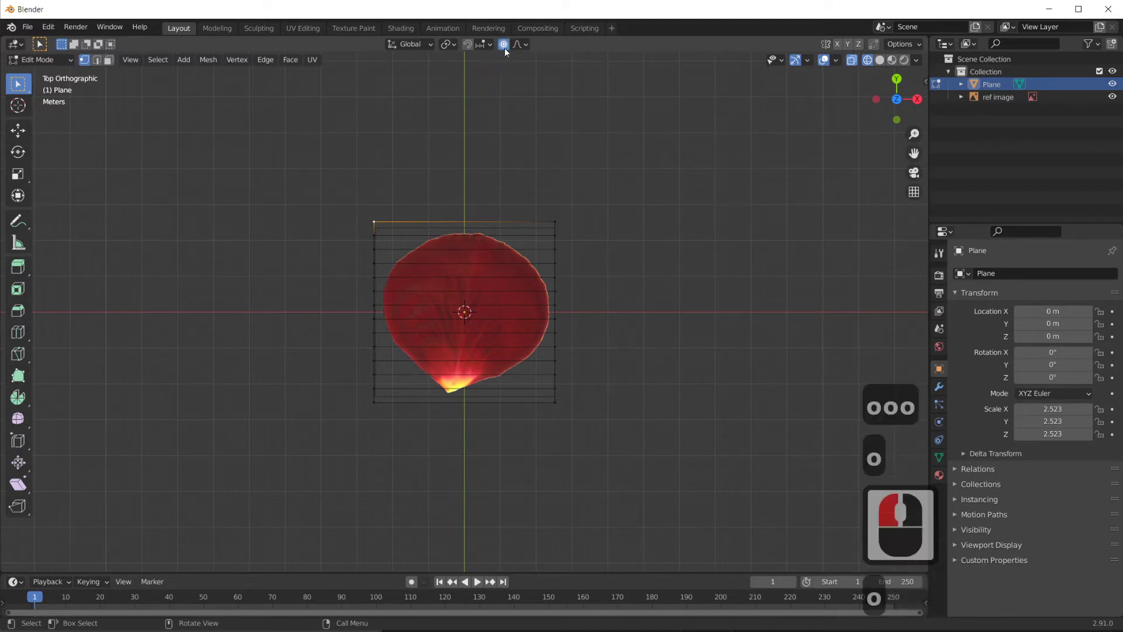
key(o)
key(o)
key(o)
key(o)
key(o)
key(o)
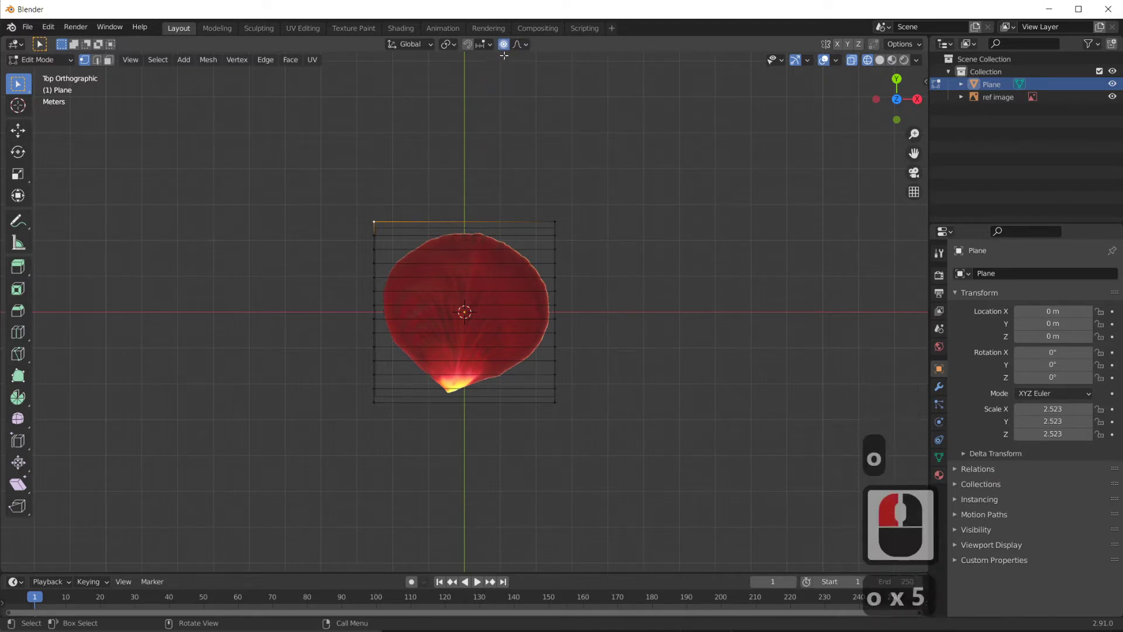
key(o)
key(o)
key(o)
key(o)
key(o)
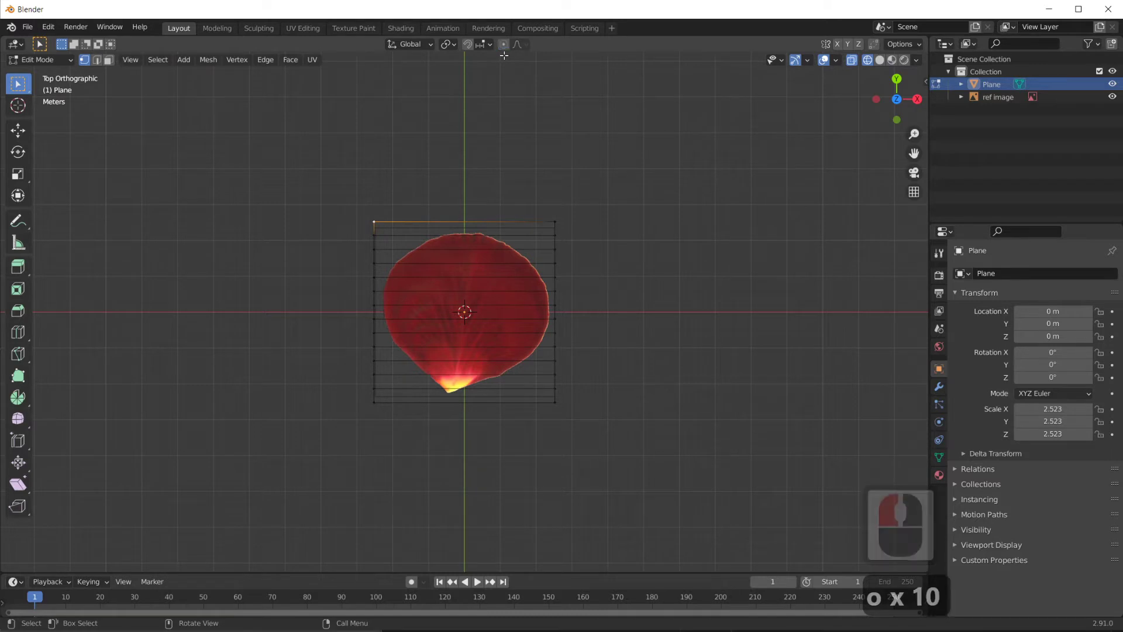
key(o)
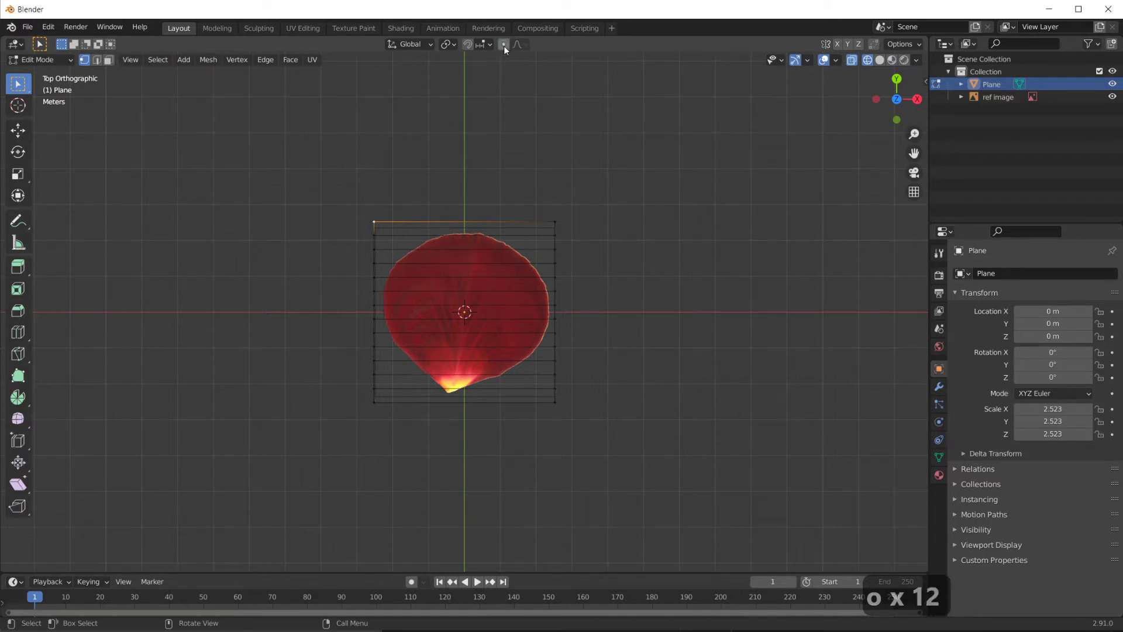
key(o)
key(o)
key(o)
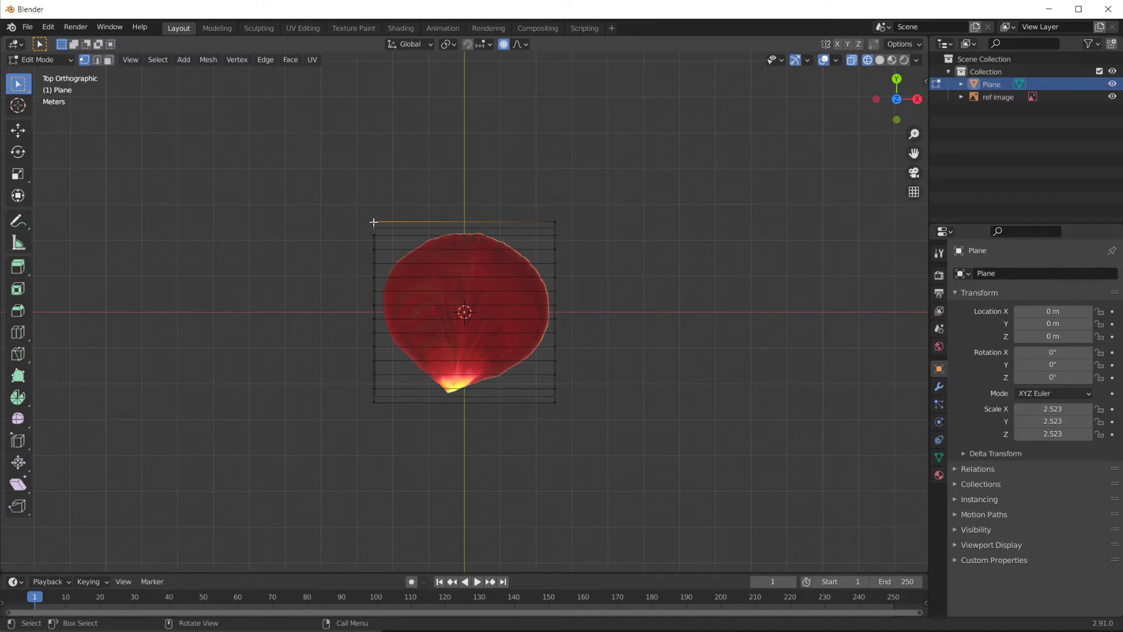
Try moving the plane's upper-right corner vertex inward with Smooth falloff, growing and shrinking the proportional editing radius to compare its influence
key(g)
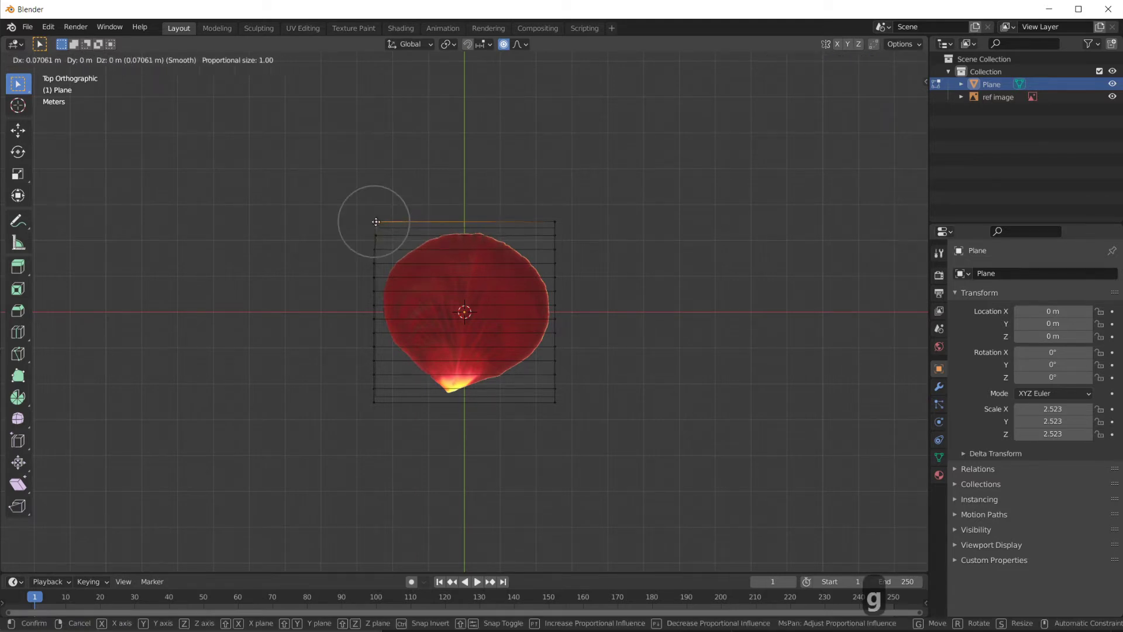
key(Escape)
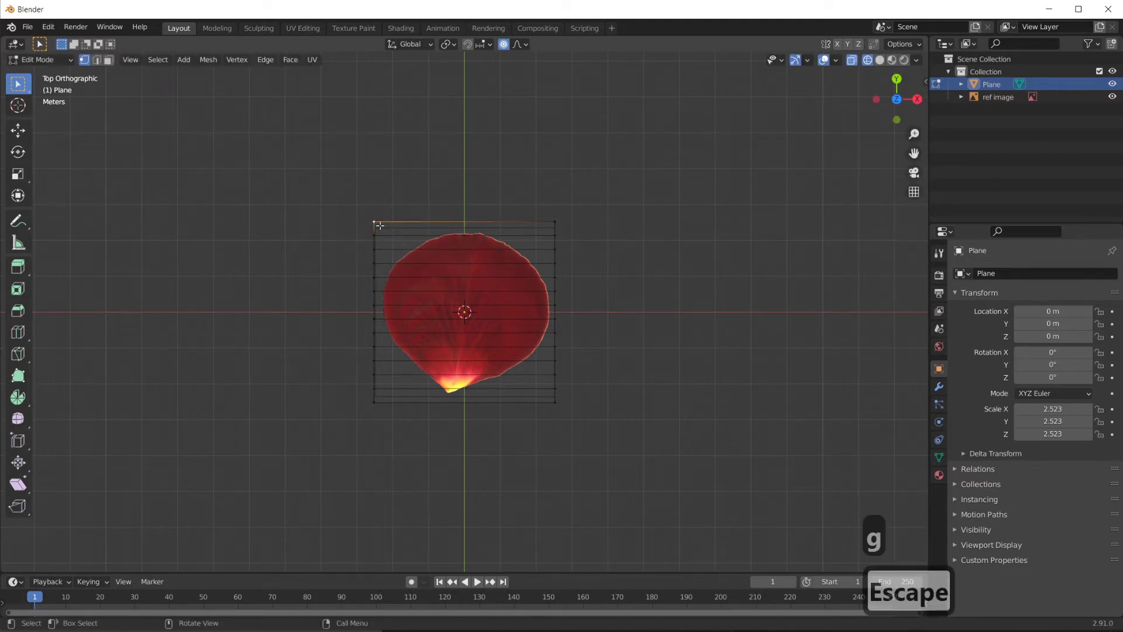
click(553, 221)
key(g)
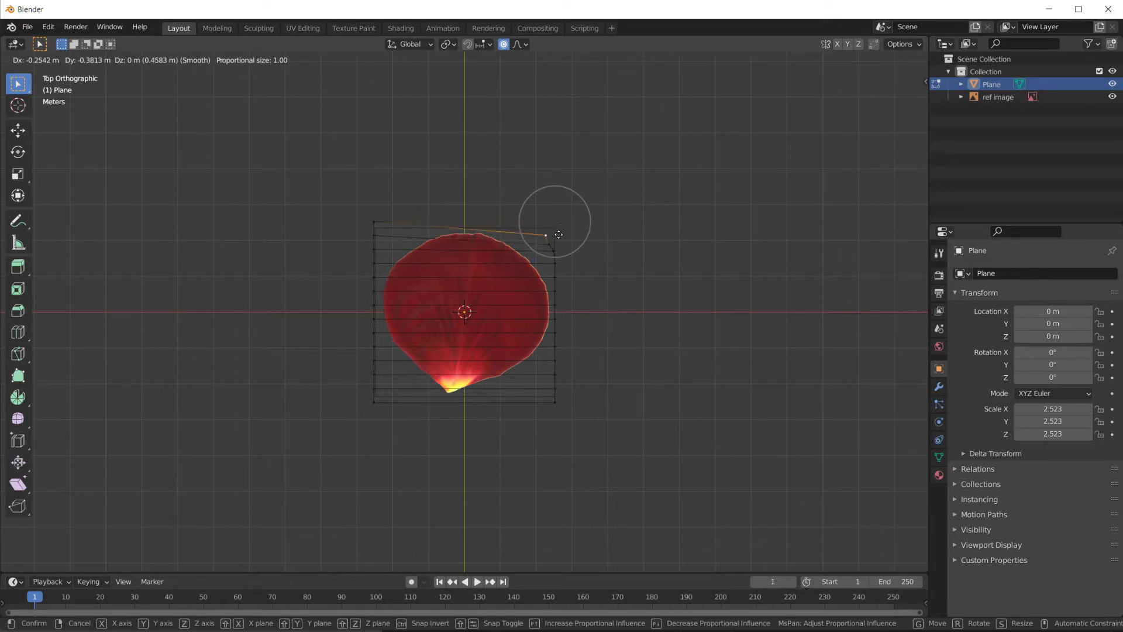
scroll(564, 222, down, 18)
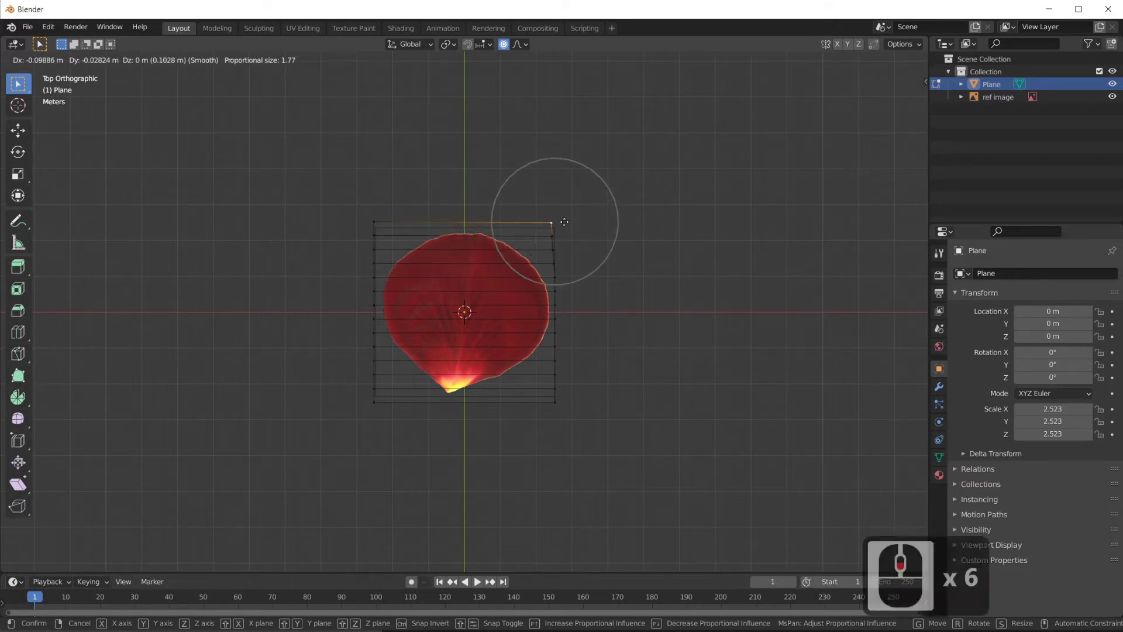
scroll(564, 221, down, 1)
scroll(564, 222, up, 5)
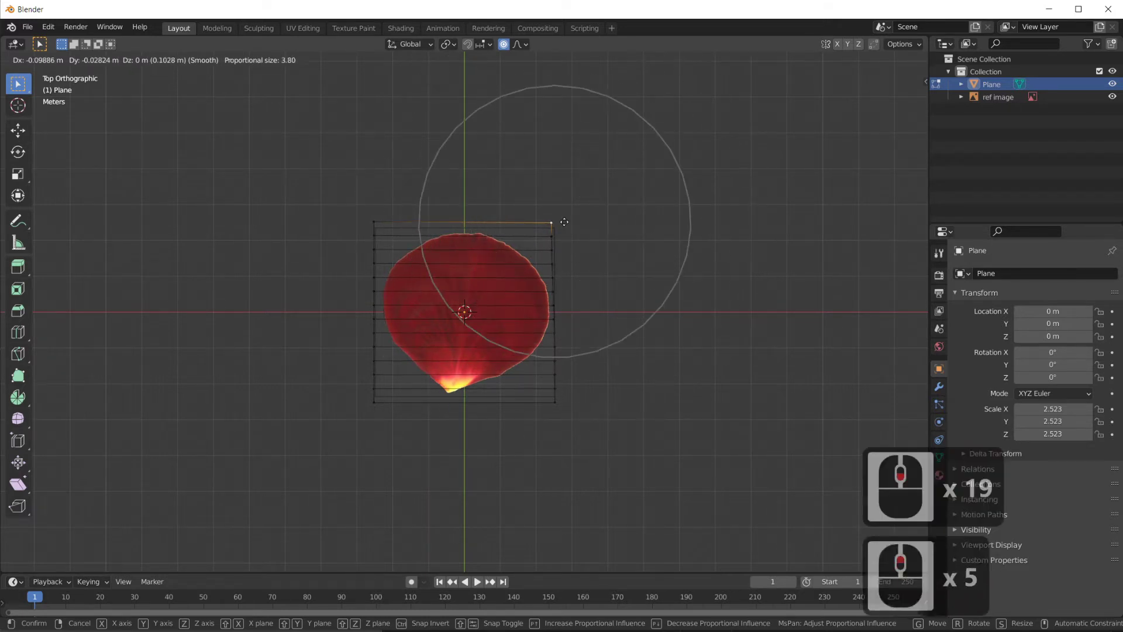
scroll(564, 221, up, 17)
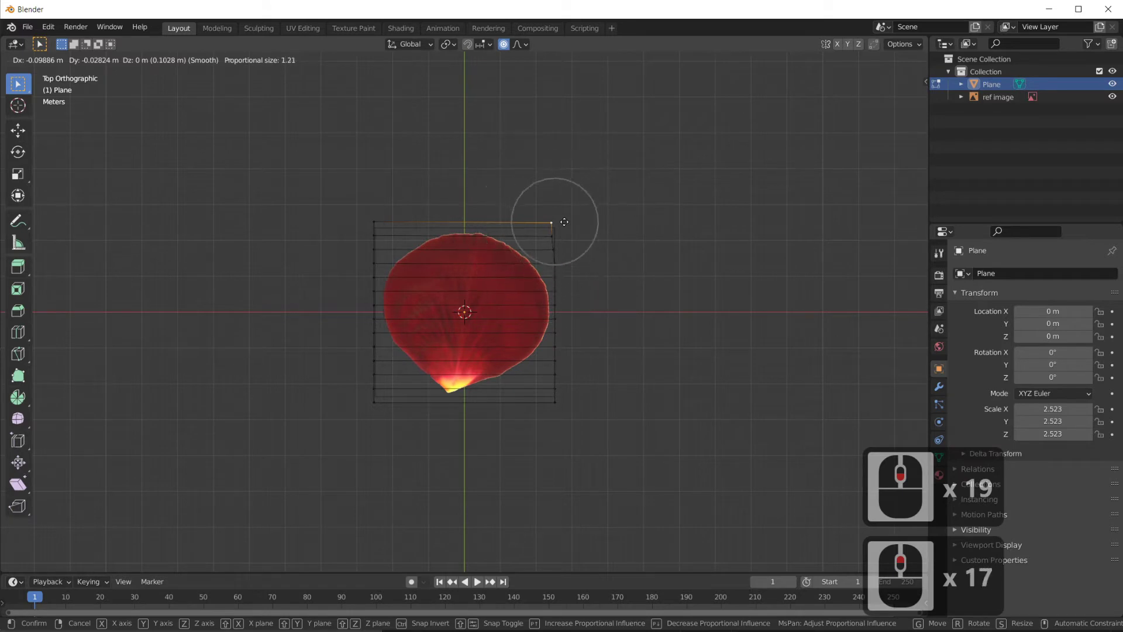
scroll(563, 221, up, 5)
scroll(564, 222, down, 20)
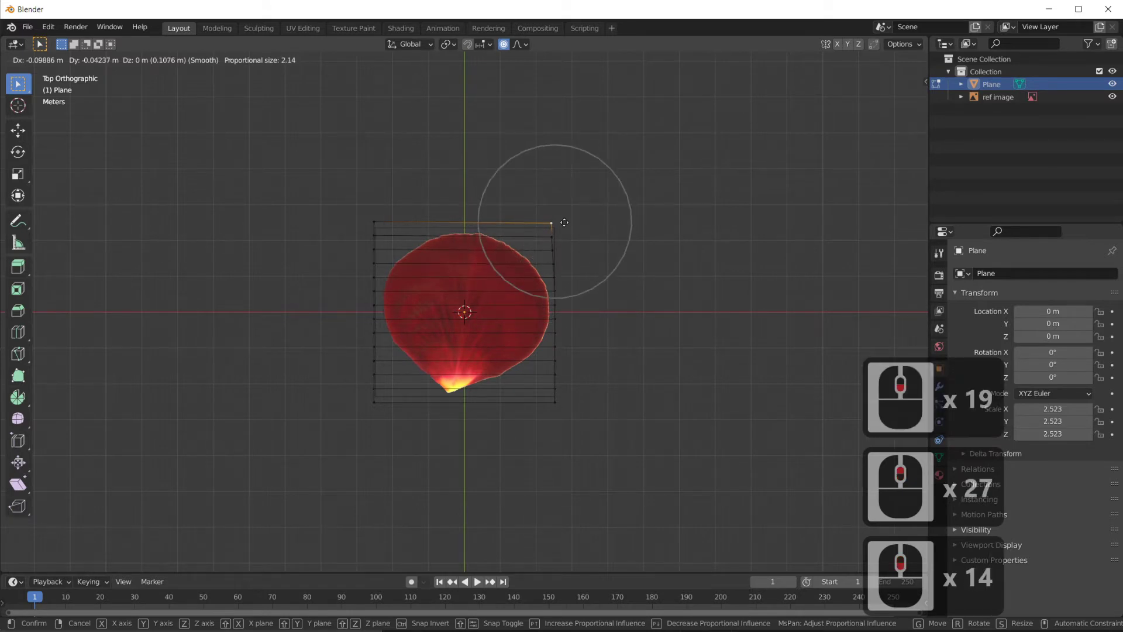
scroll(565, 227, up, 5)
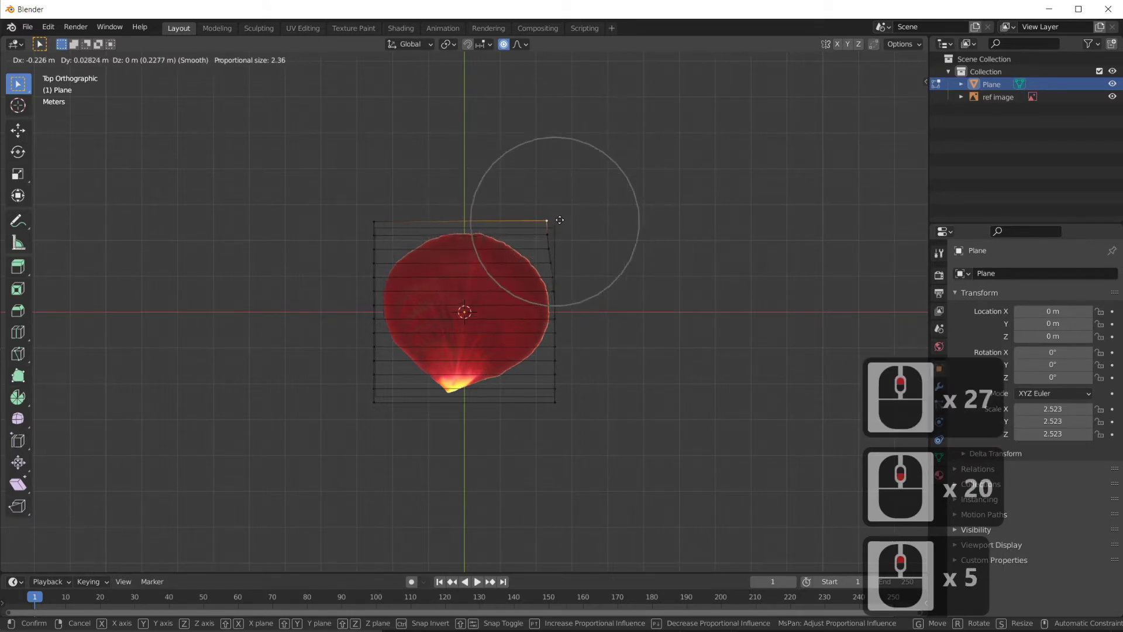
scroll(529, 232, up, 2)
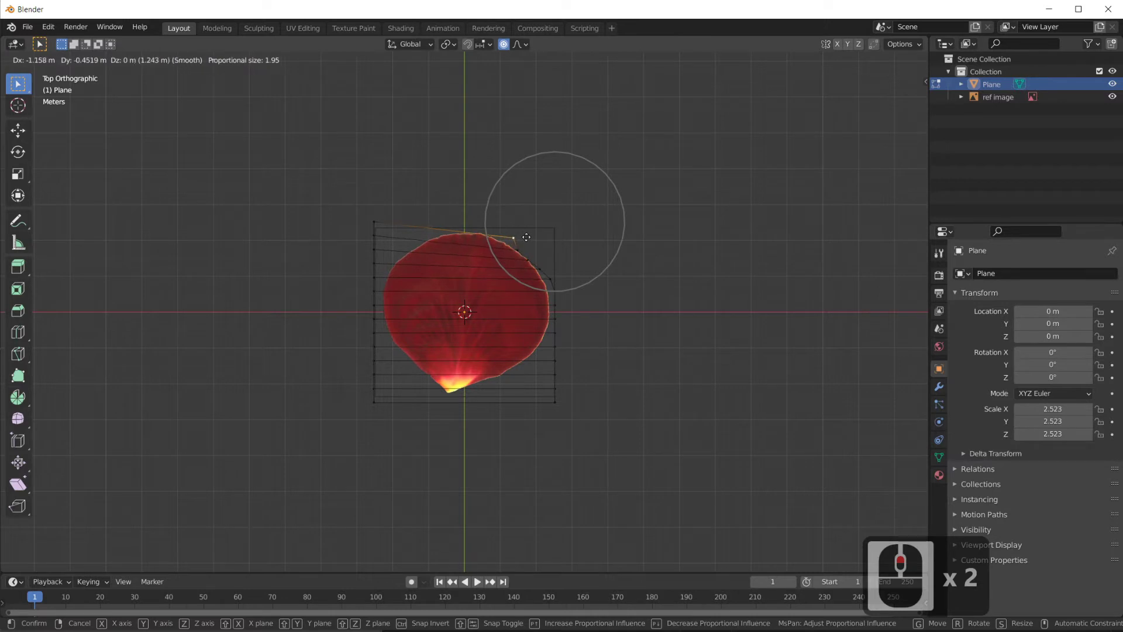
key(Escape)
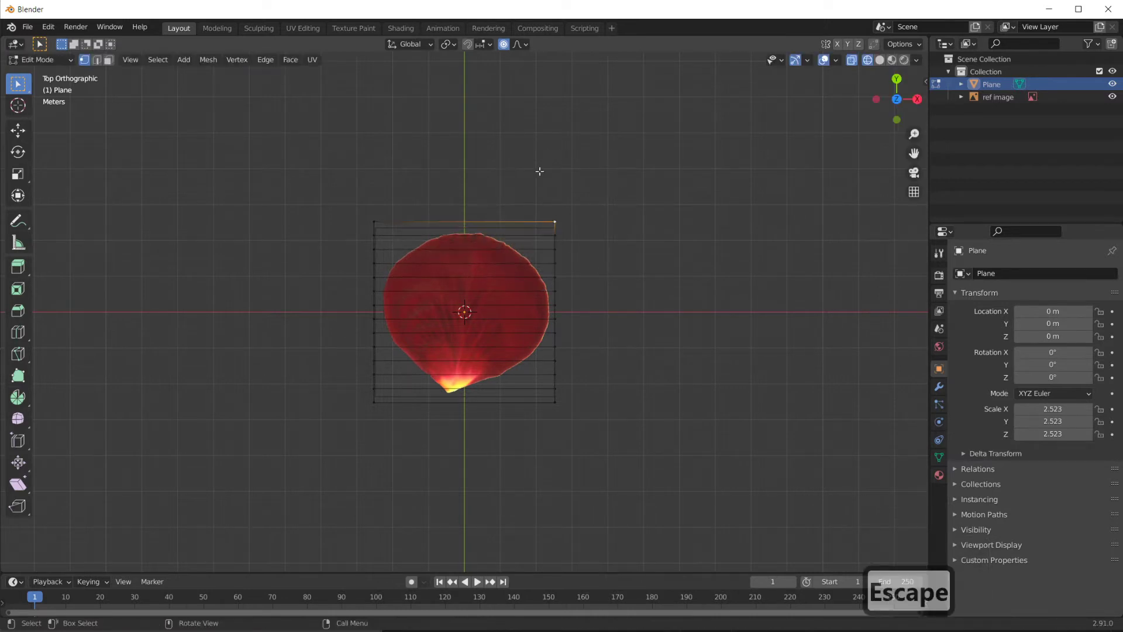
Change the proportional editing falloff to Sharp and try moving the upper-right corner vertex onto the petal's outline
click(524, 46)
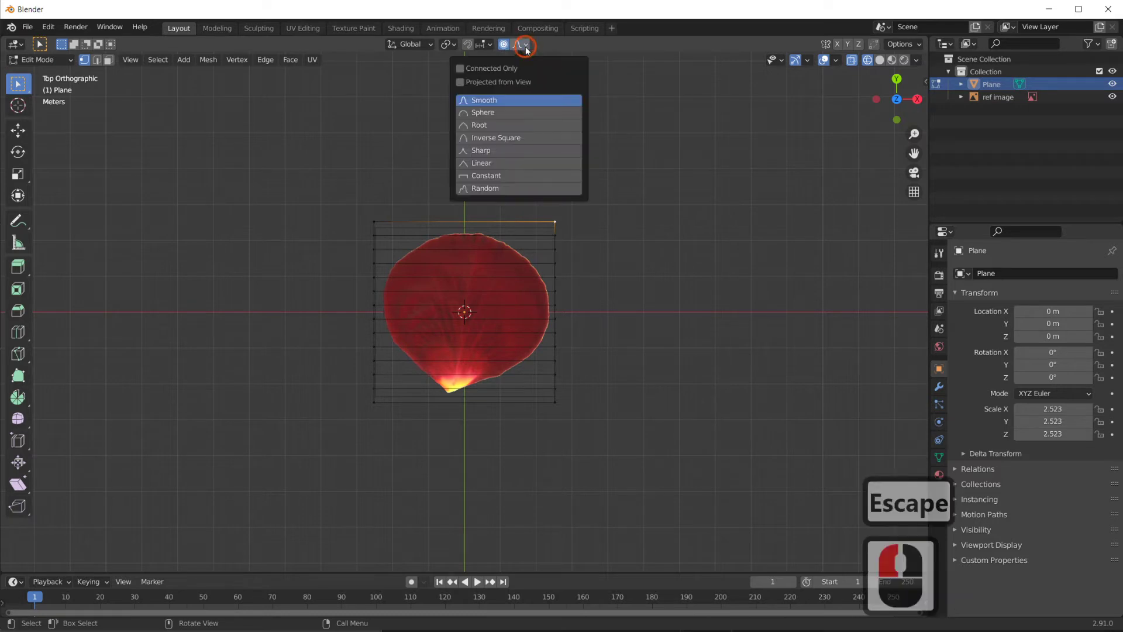
click(488, 155)
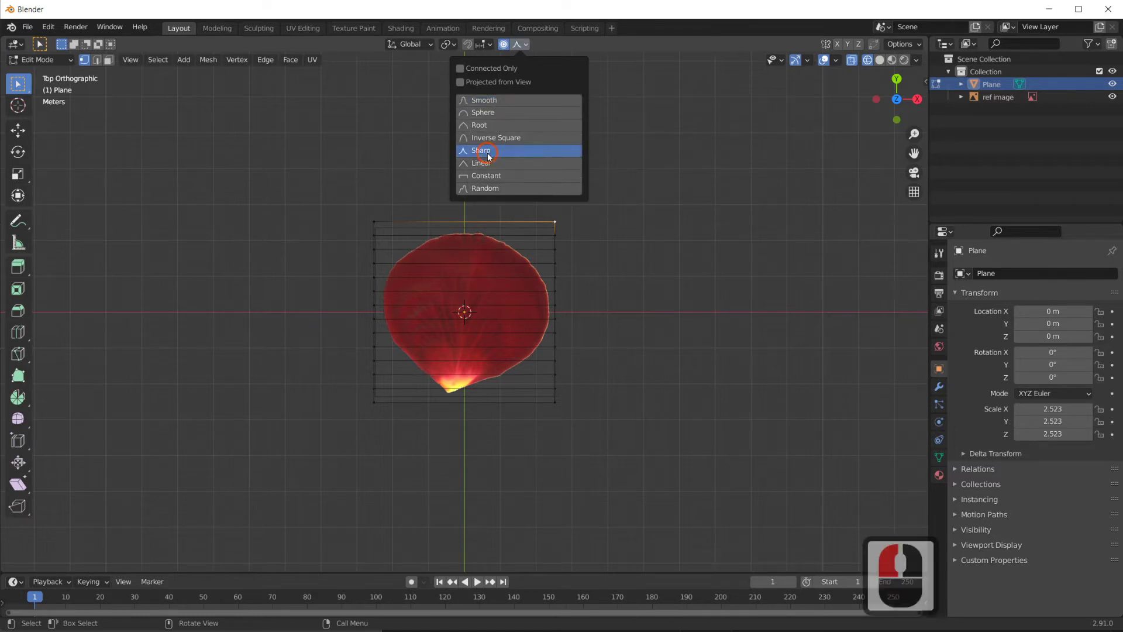
click(522, 45)
click(553, 219)
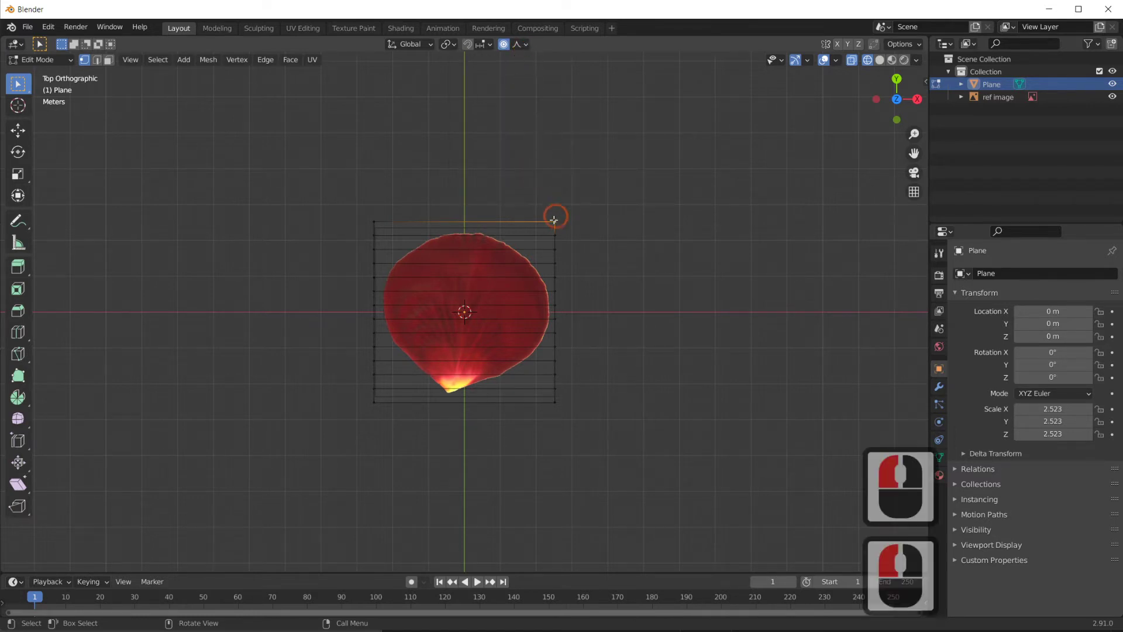
key(g)
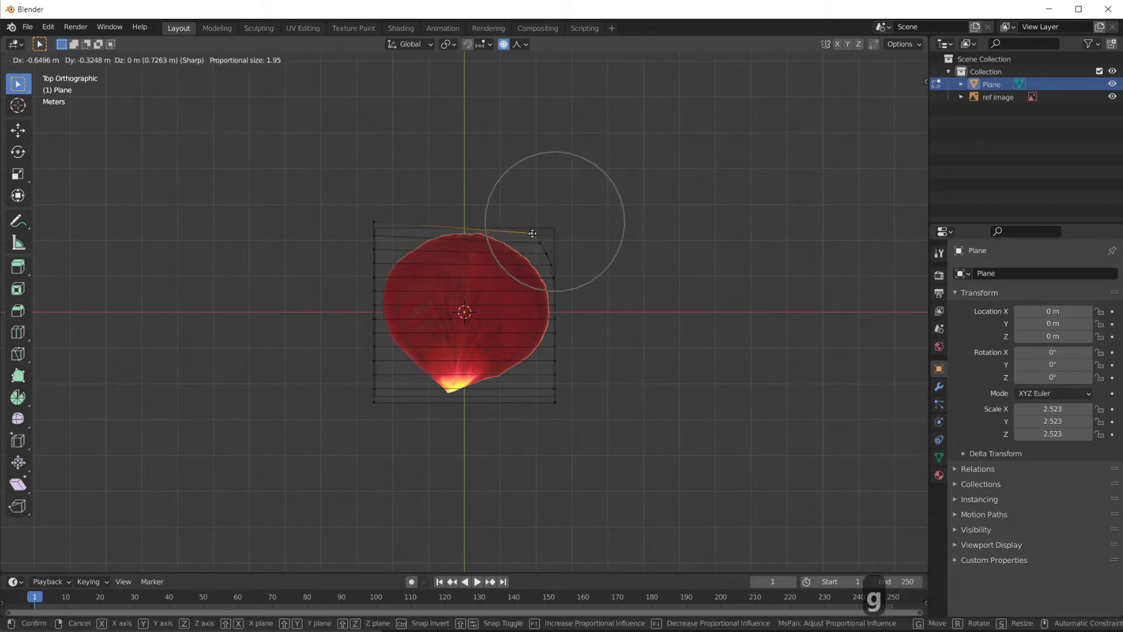
scroll(532, 234, down, 10)
scroll(527, 244, up, 9)
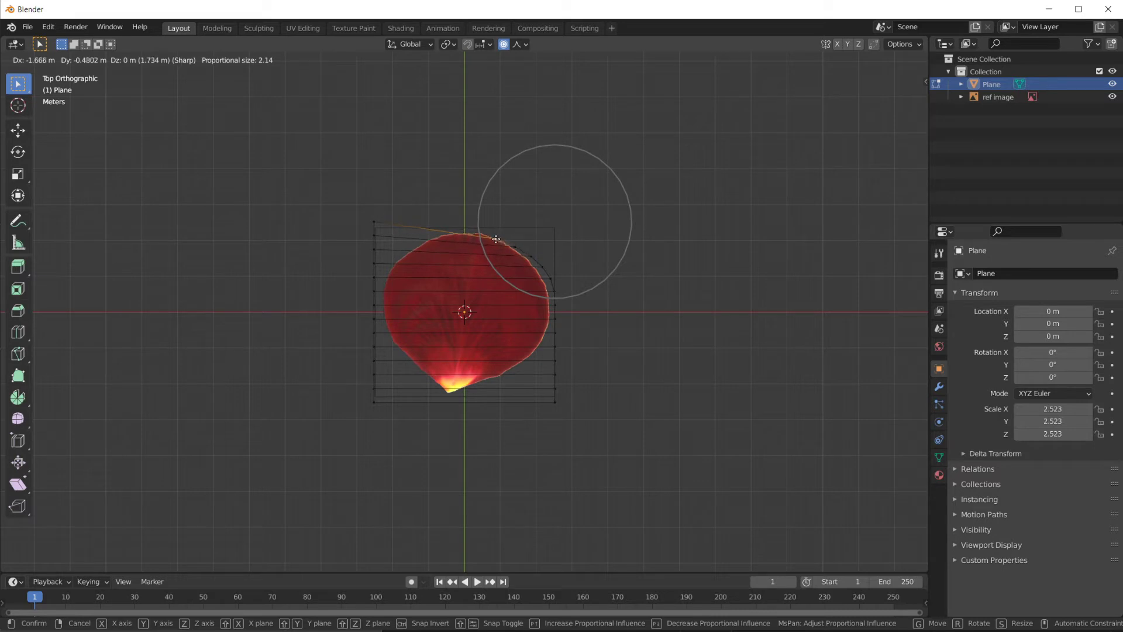
key(Escape)
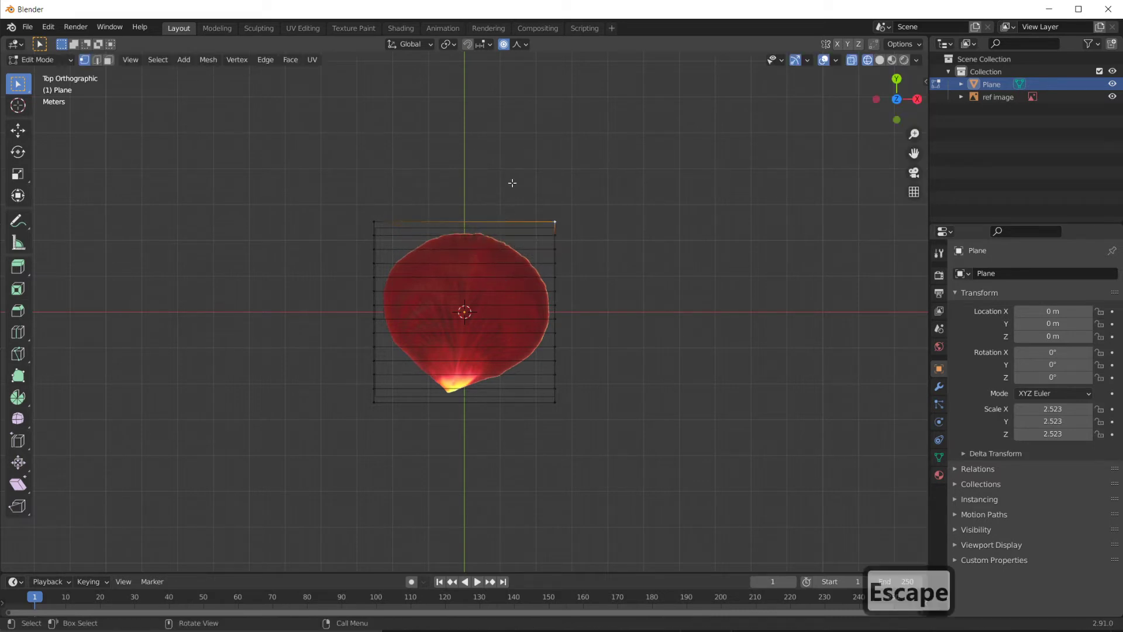
Switch the falloff back to Smooth and try moving the upper-right corner vertex toward the petal's top for comparison
click(525, 44)
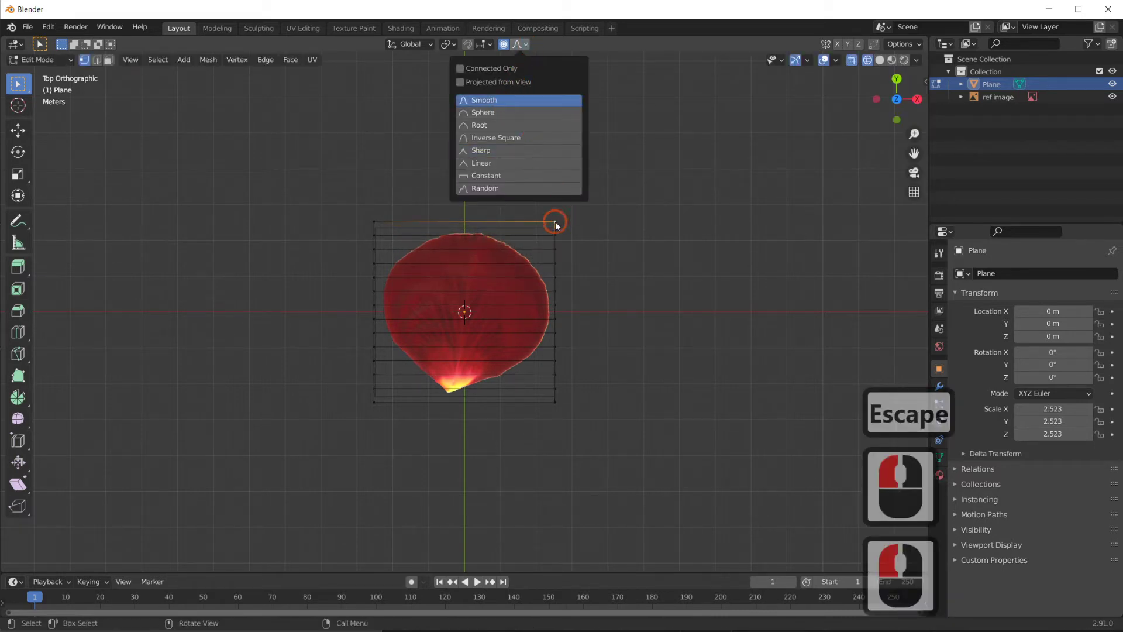
drag(556, 220, 554, 223)
key(g)
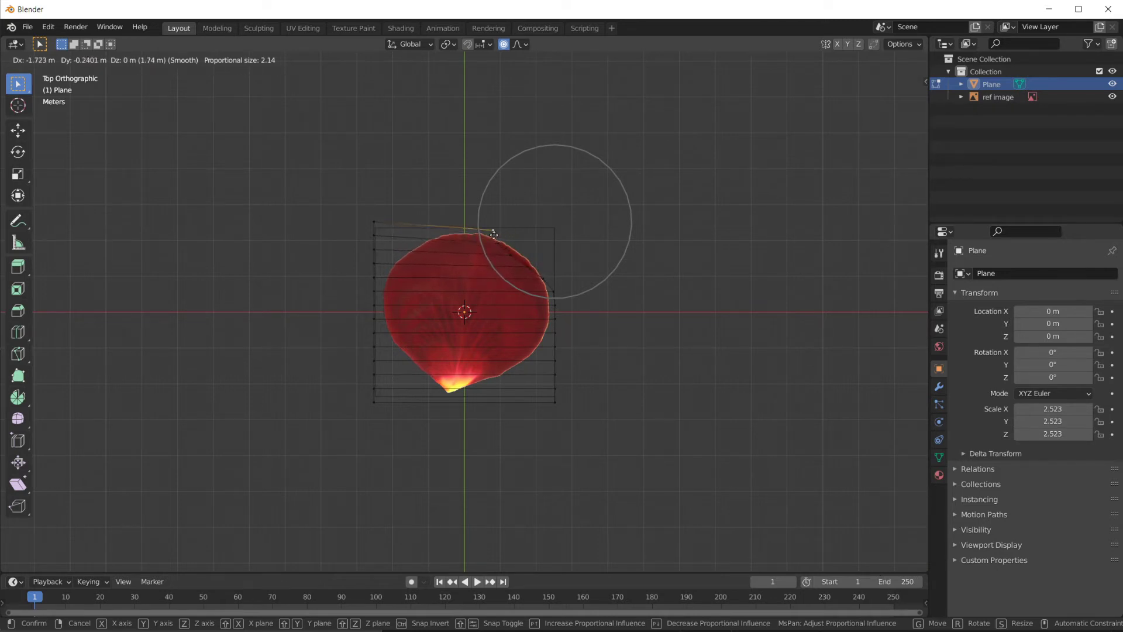
key(Escape)
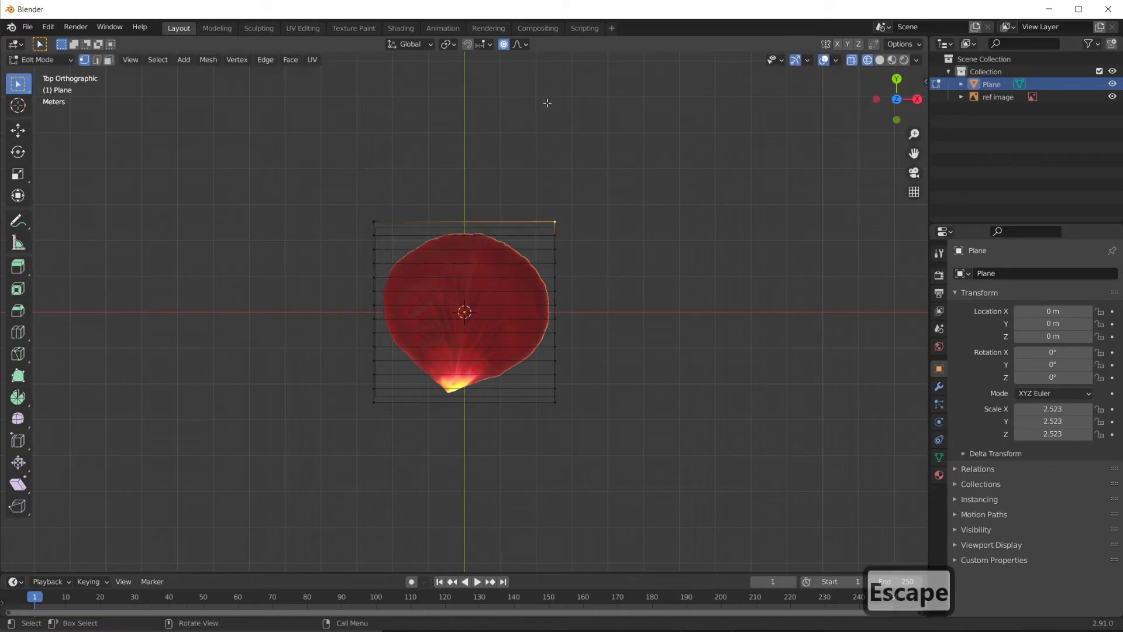
Set the proportional editing falloff to Sharp
click(527, 45)
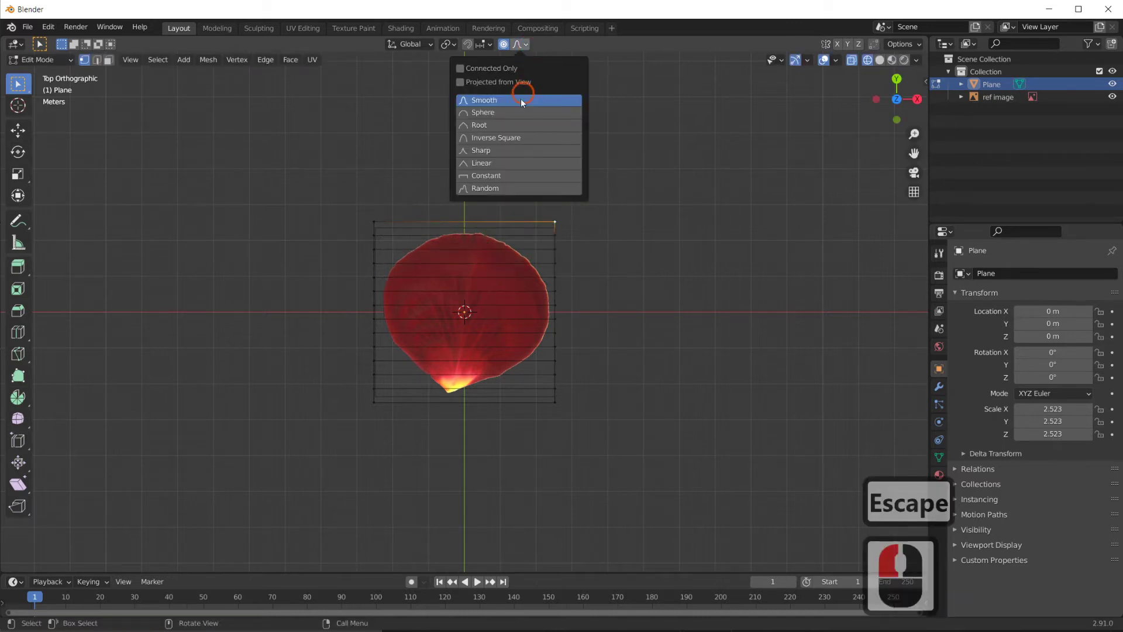
click(493, 151)
key(Escape)
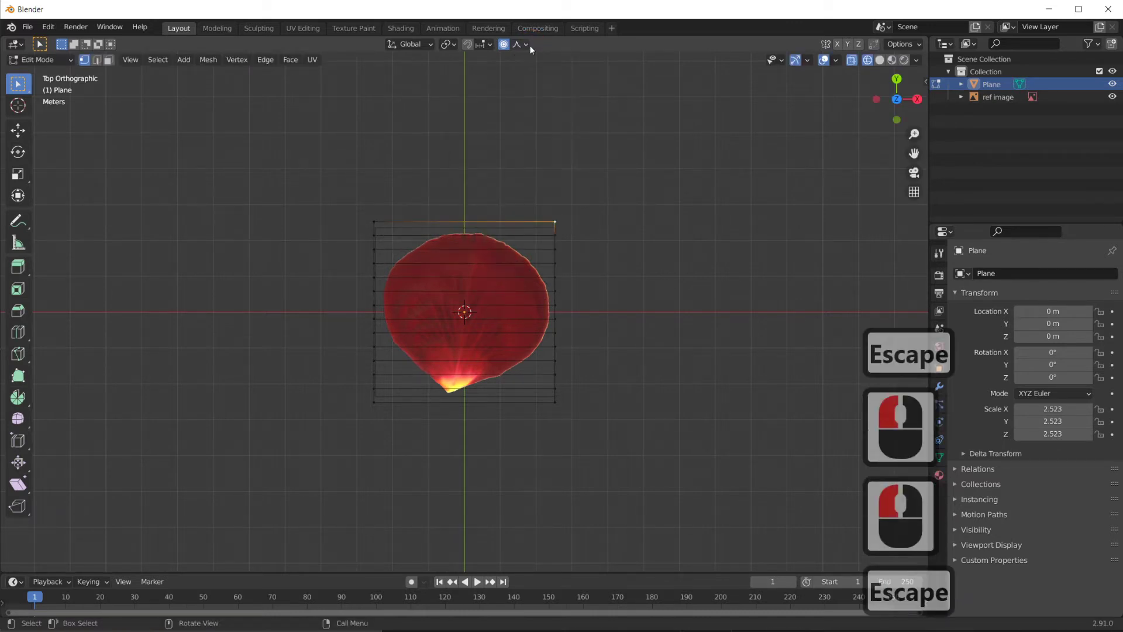
click(526, 45)
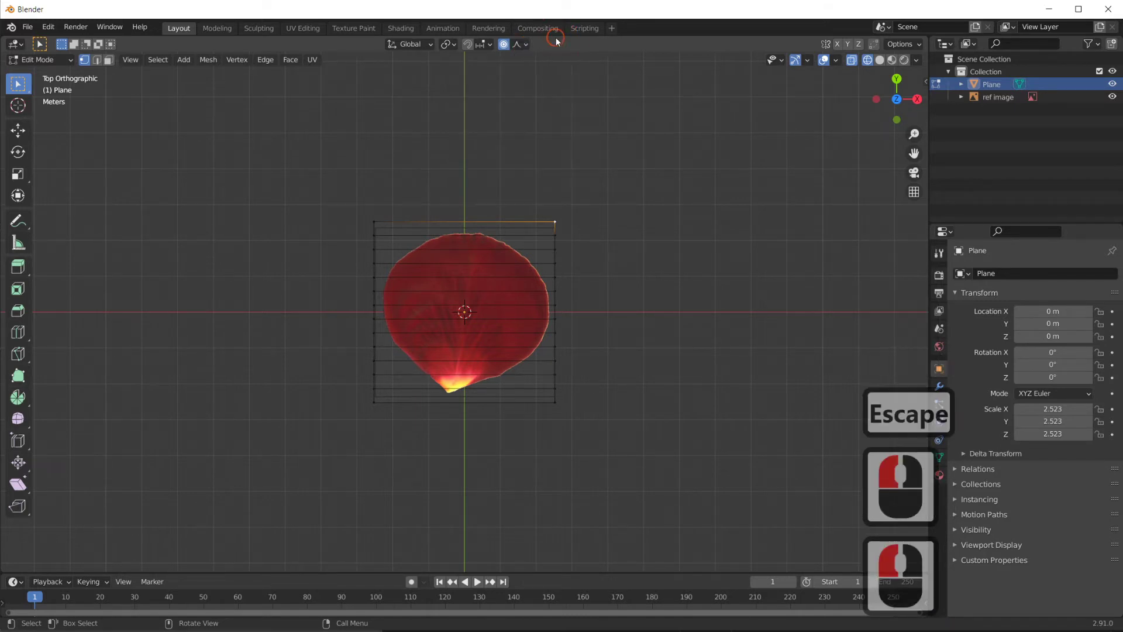
click(575, 191)
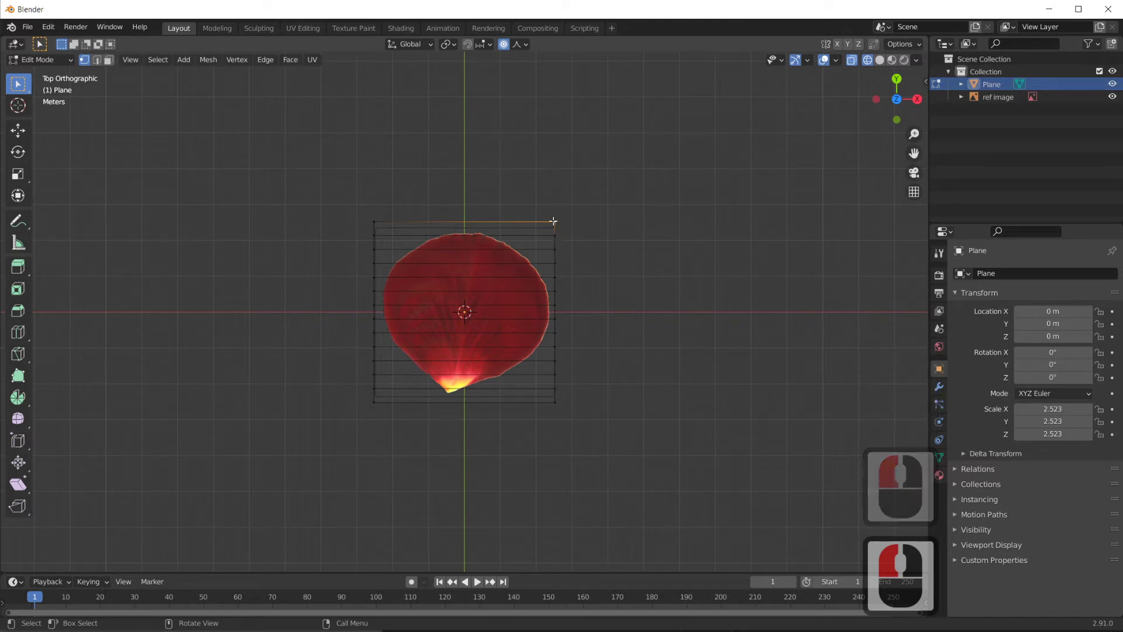
Move the upper-right corner vertex onto the petal's upper-right outline with a proportional size of 2.59, so the side edge follows the curve
key(g)
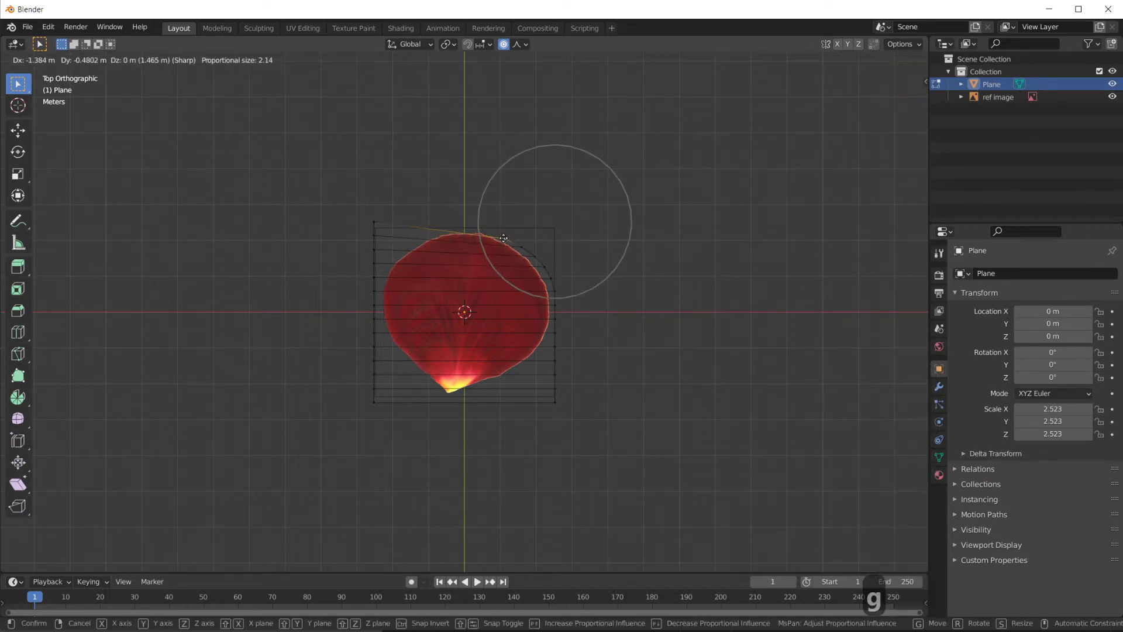
scroll(492, 239, down, 2)
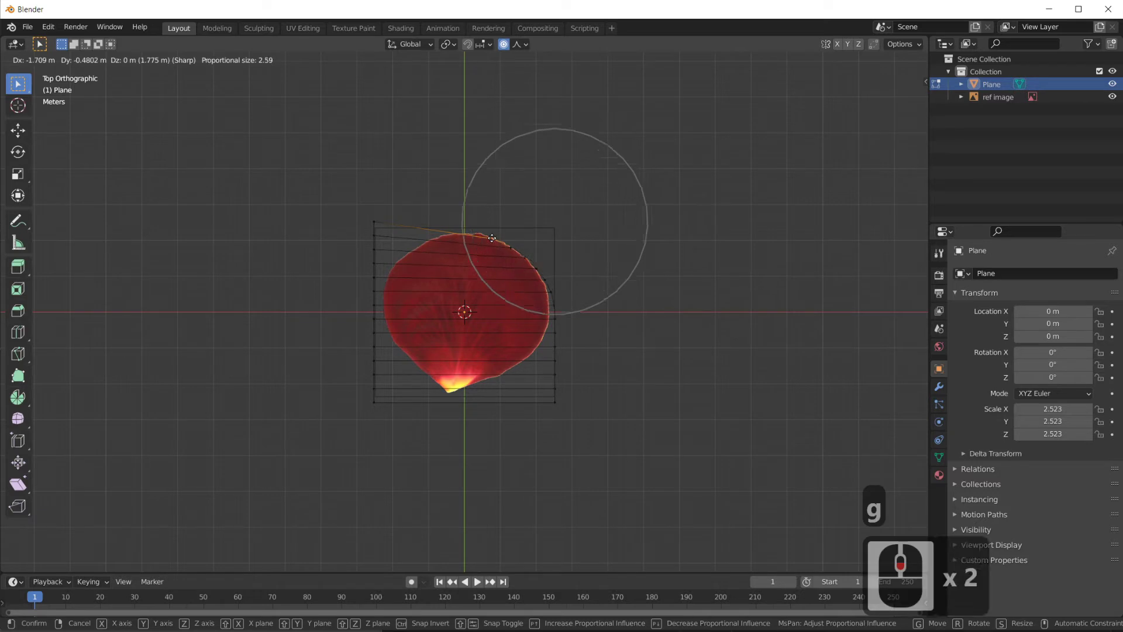
scroll(492, 238, up, 2)
scroll(491, 239, down, 5)
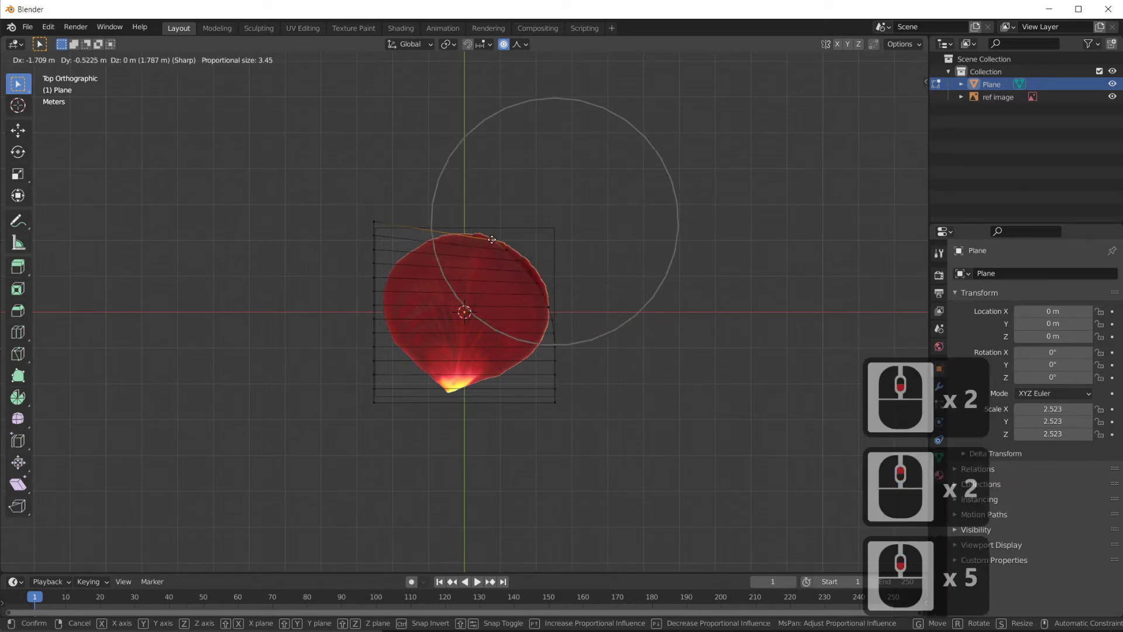
scroll(491, 239, up, 4)
scroll(492, 239, down, 4)
scroll(492, 239, up, 4)
scroll(492, 239, down, 3)
scroll(492, 240, up, 2)
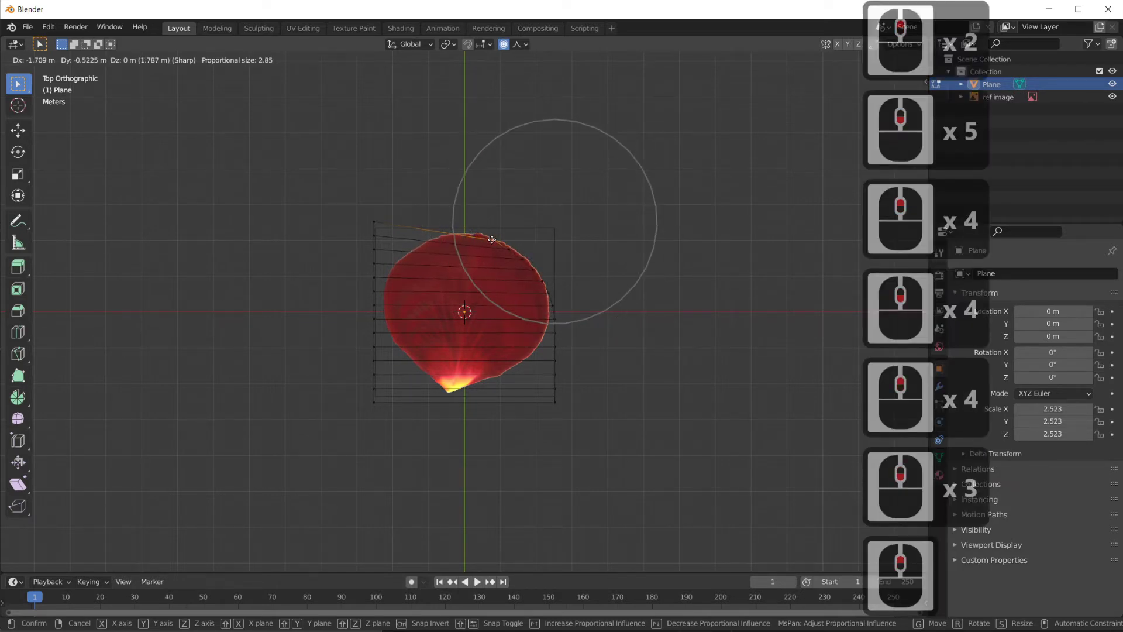
scroll(491, 239, down, 1)
scroll(492, 239, up, 1)
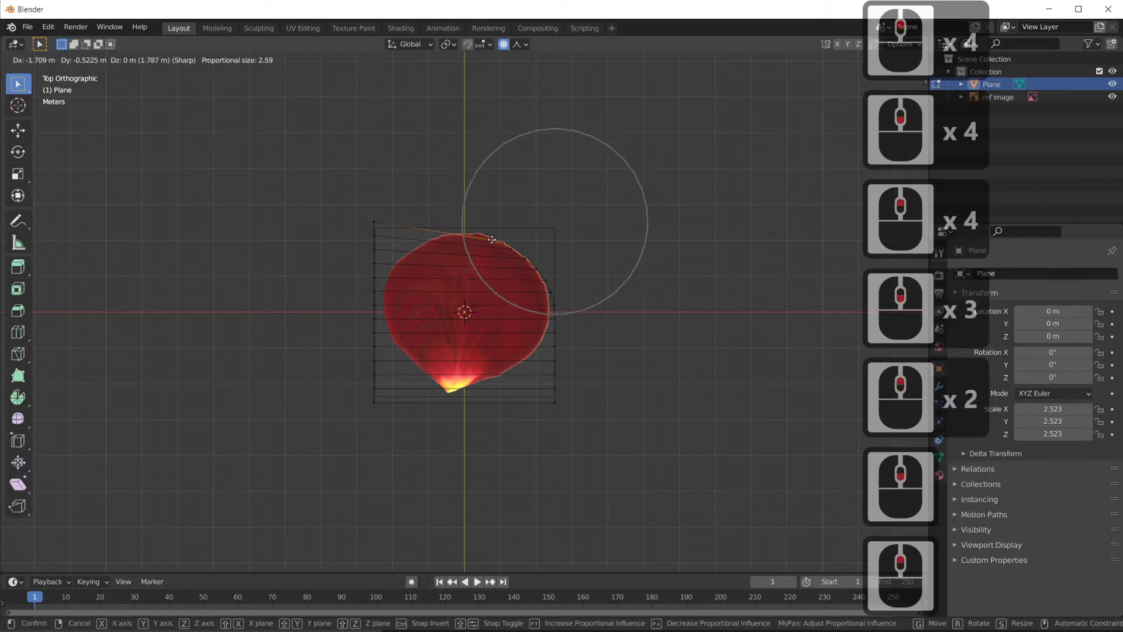
click(495, 239)
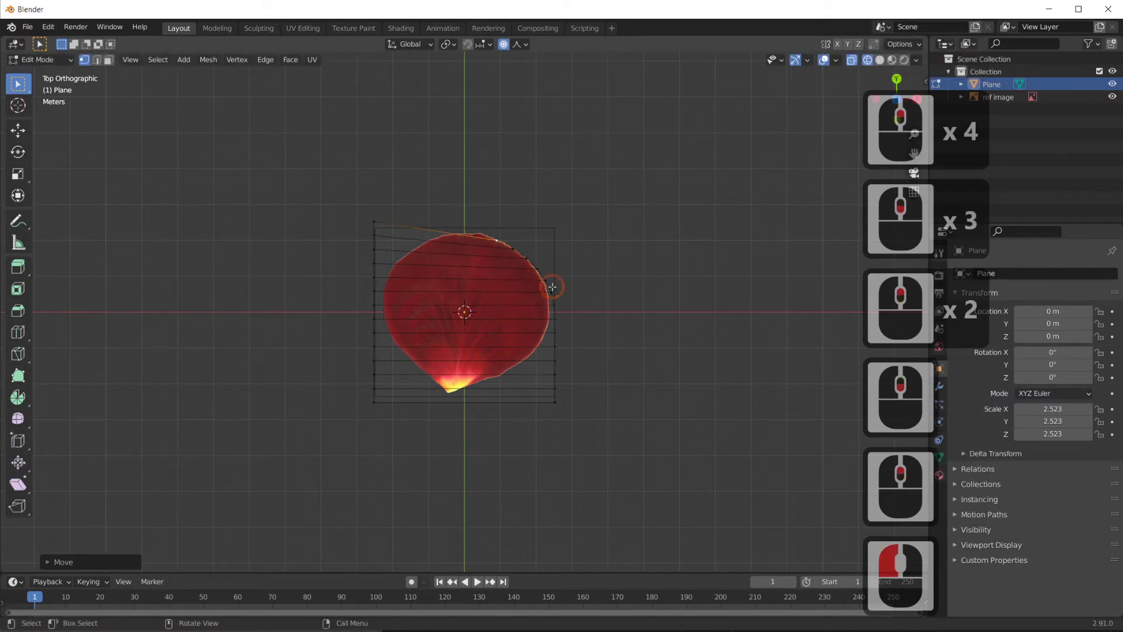
Move the lower-right corner vertex onto the petal's base with a proportional size of 2.36, so the lower-right edge follows the outline
click(553, 402)
key(g)
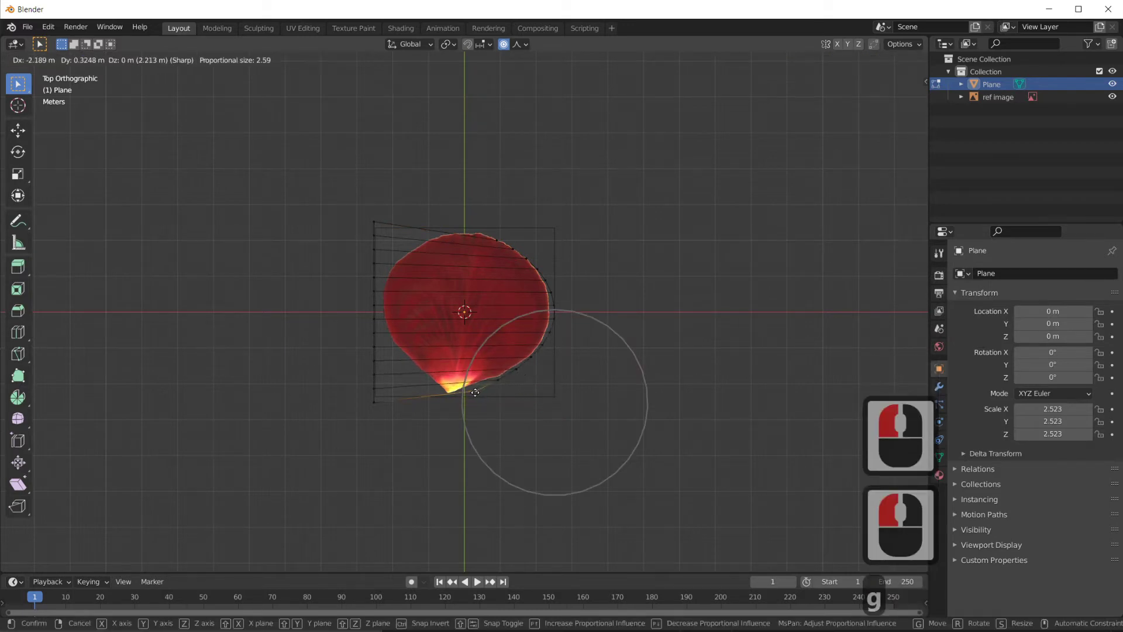
scroll(457, 388, up, 2)
scroll(456, 391, down, 1)
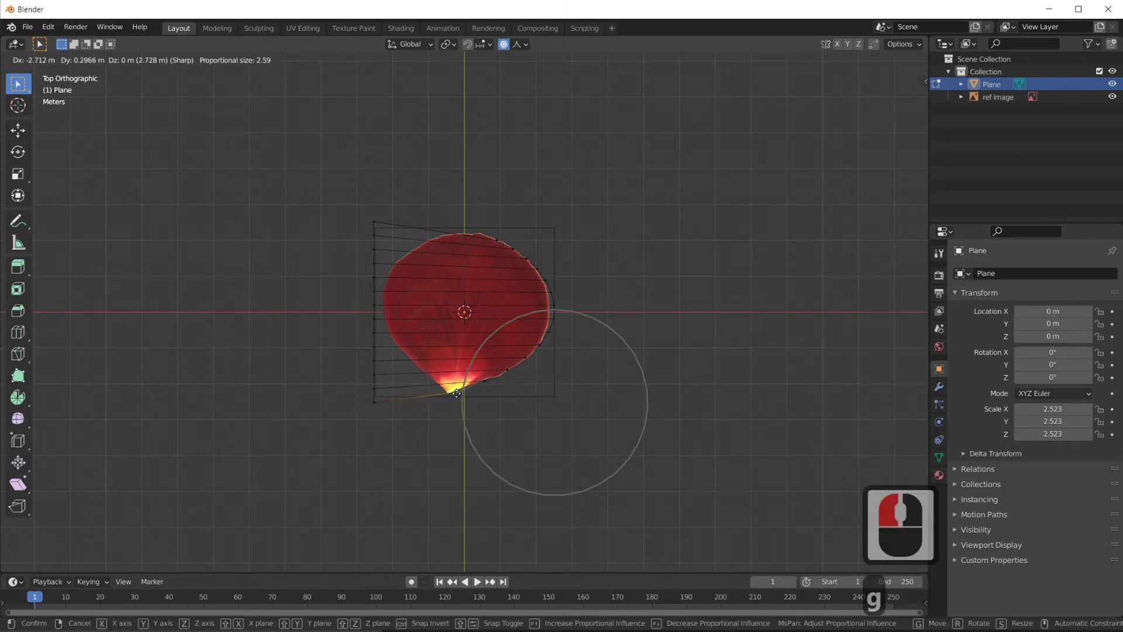
scroll(455, 392, down, 1)
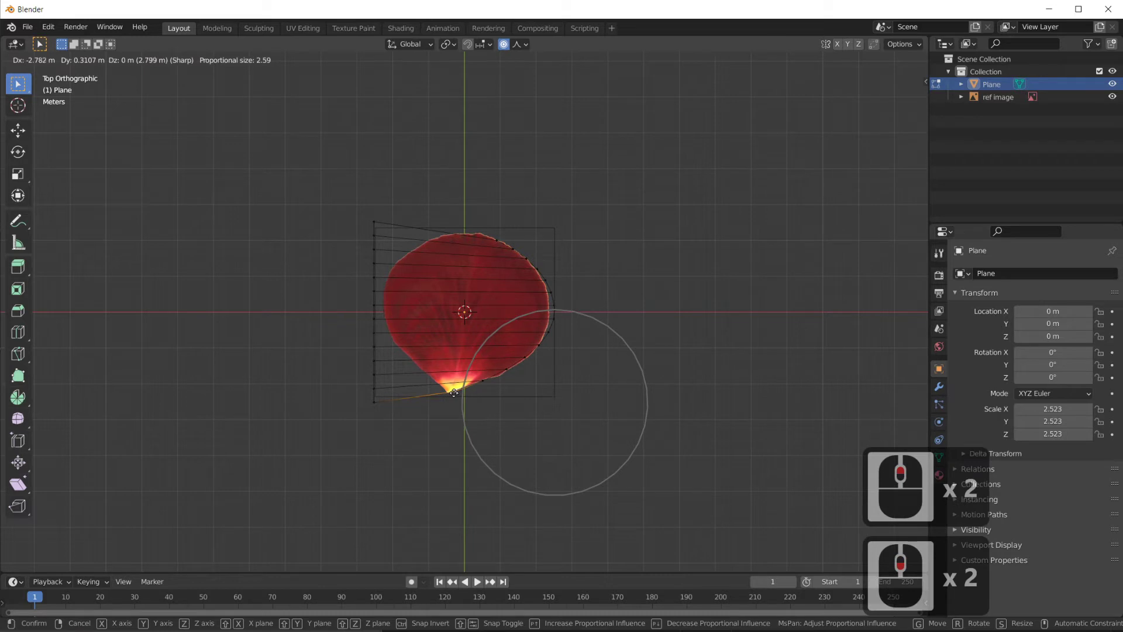
scroll(454, 392, down, 5)
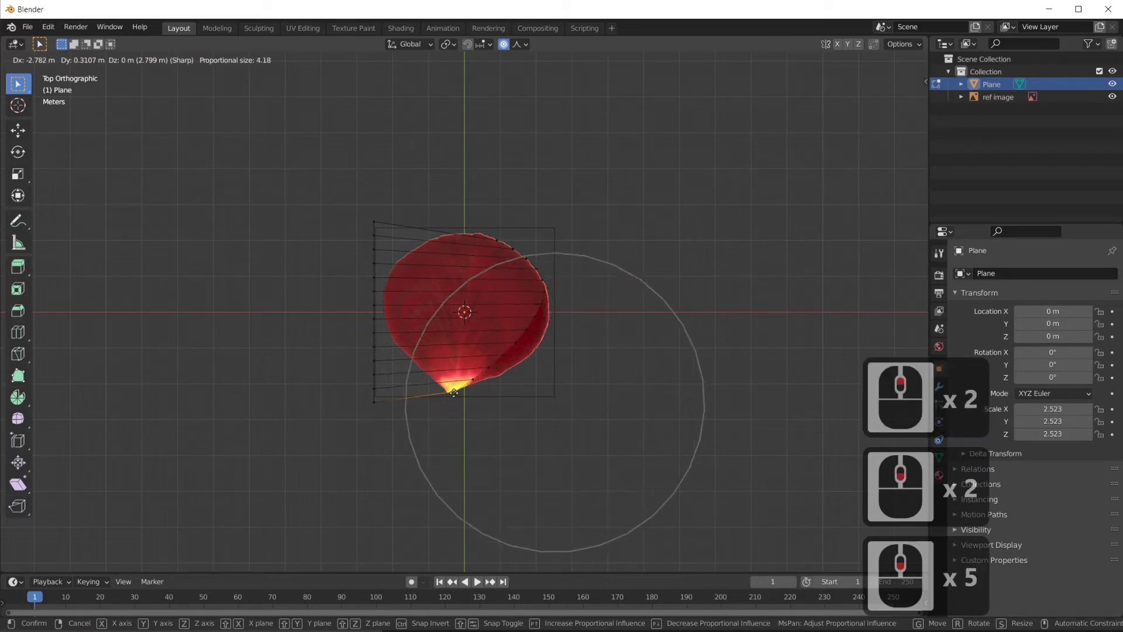
scroll(454, 392, up, 2)
scroll(454, 392, up, 4)
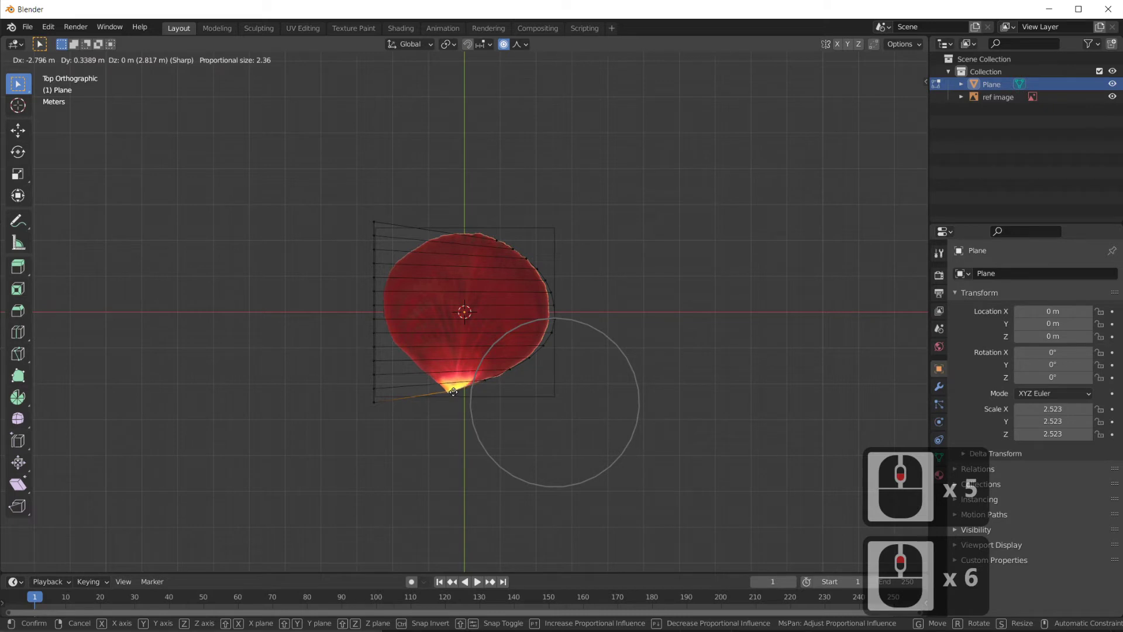
scroll(454, 393, down, 1)
scroll(454, 393, up, 1)
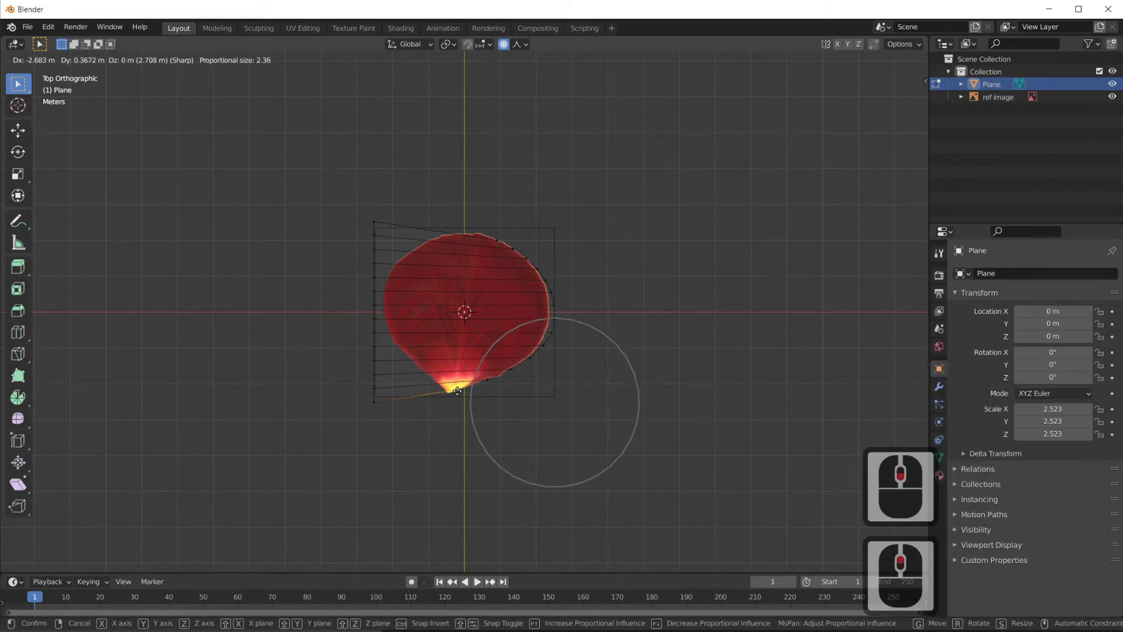
click(457, 388)
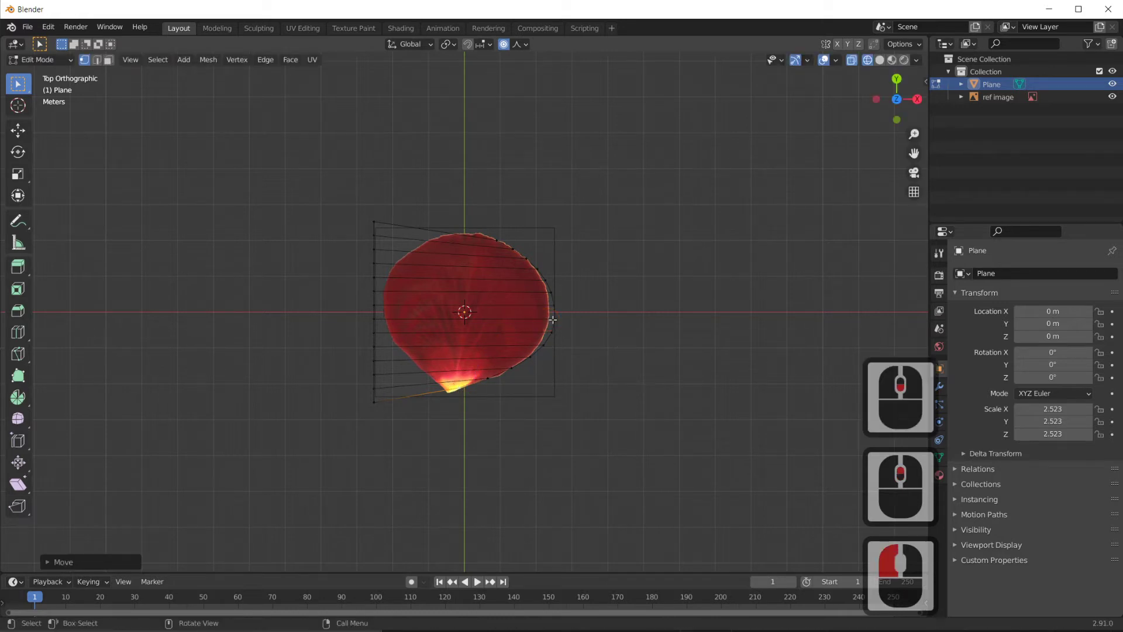
Move the right-edge vertex near the horizontal axis and another one above it inward onto the petal's right outline
click(551, 318)
key(g)
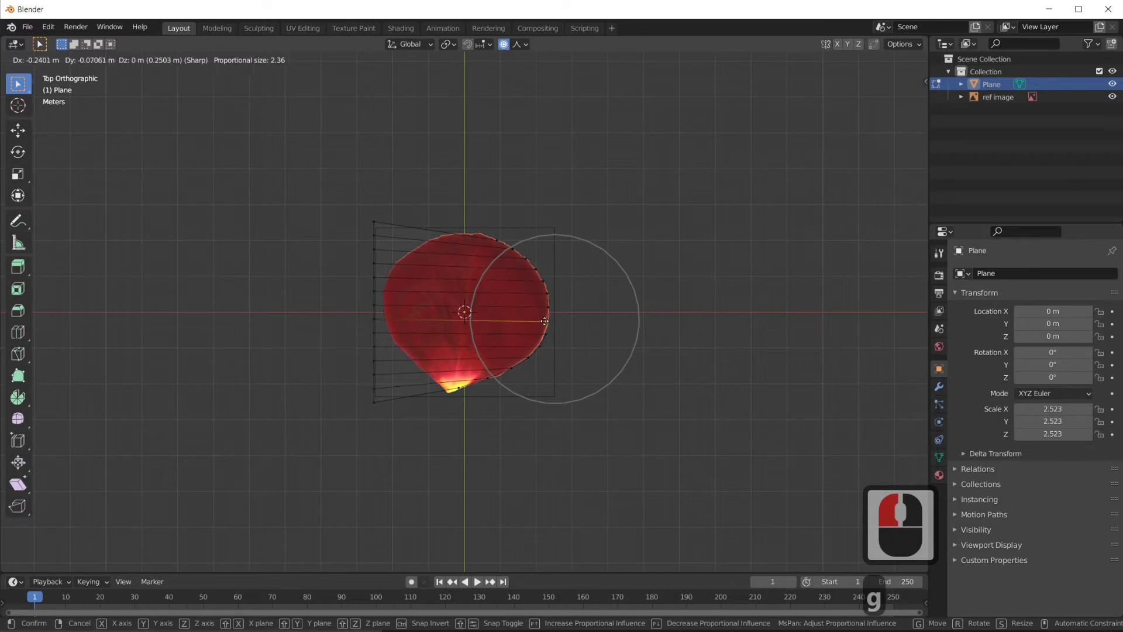
click(547, 313)
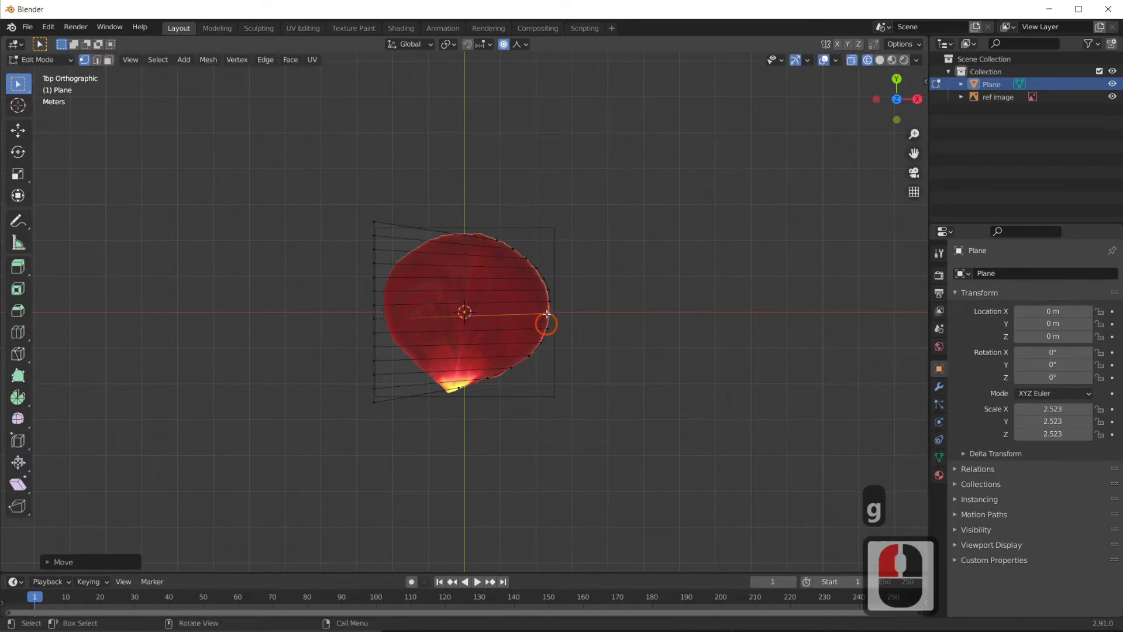
click(548, 289)
click(545, 278)
key(g)
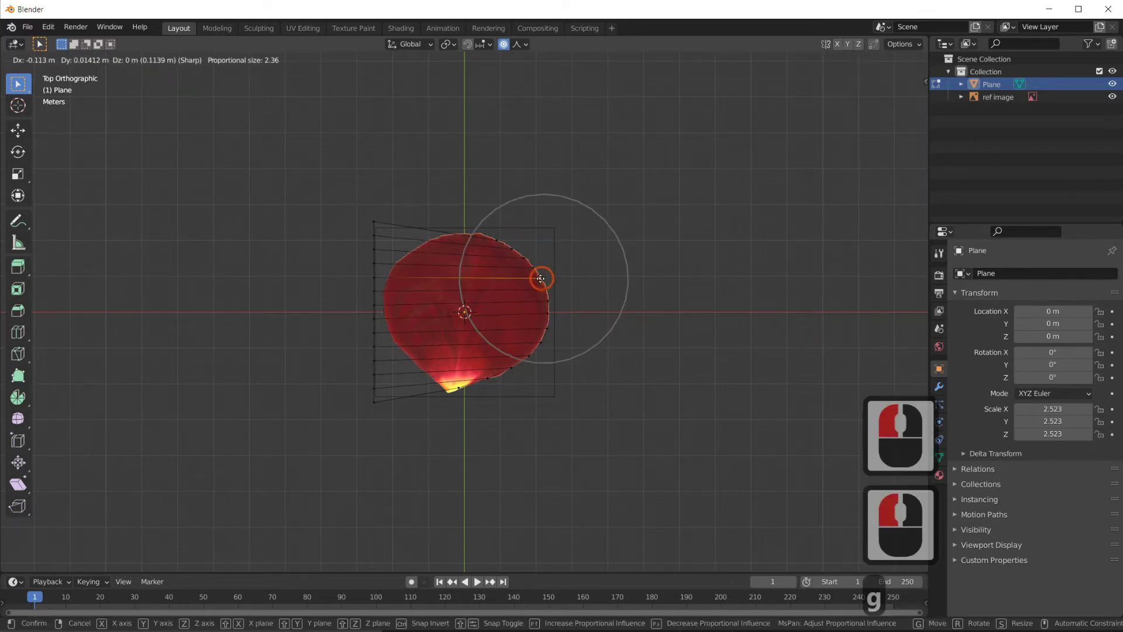
click(541, 278)
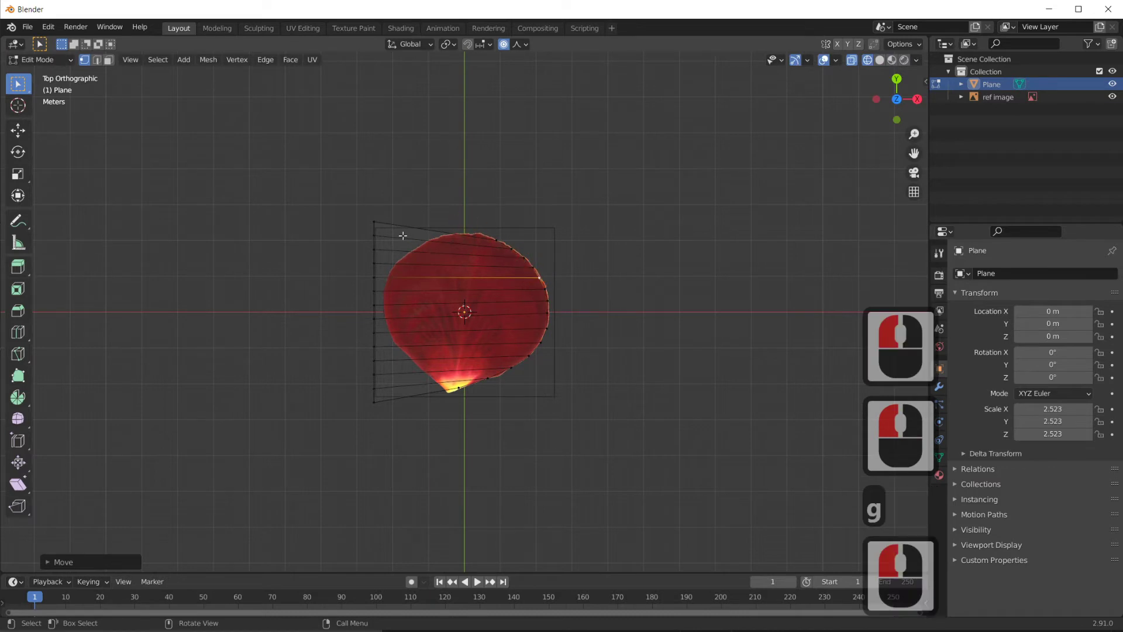
Move the upper-left corner vertex onto the petal's top outline with a proportional size of 3.14
click(374, 218)
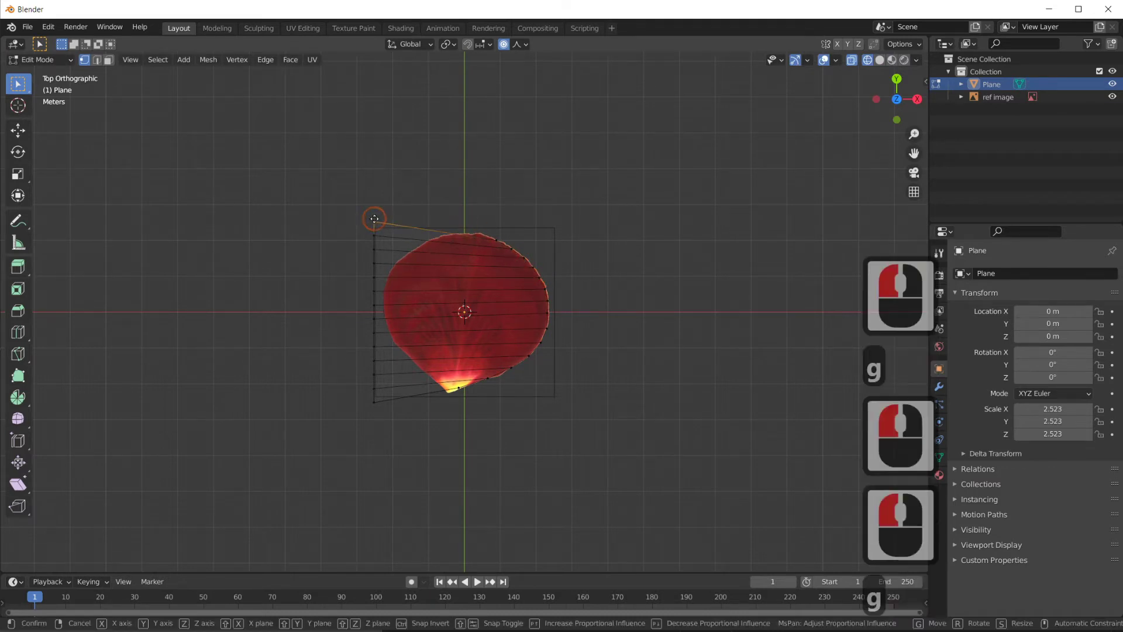
key(g)
scroll(383, 226, down, 3)
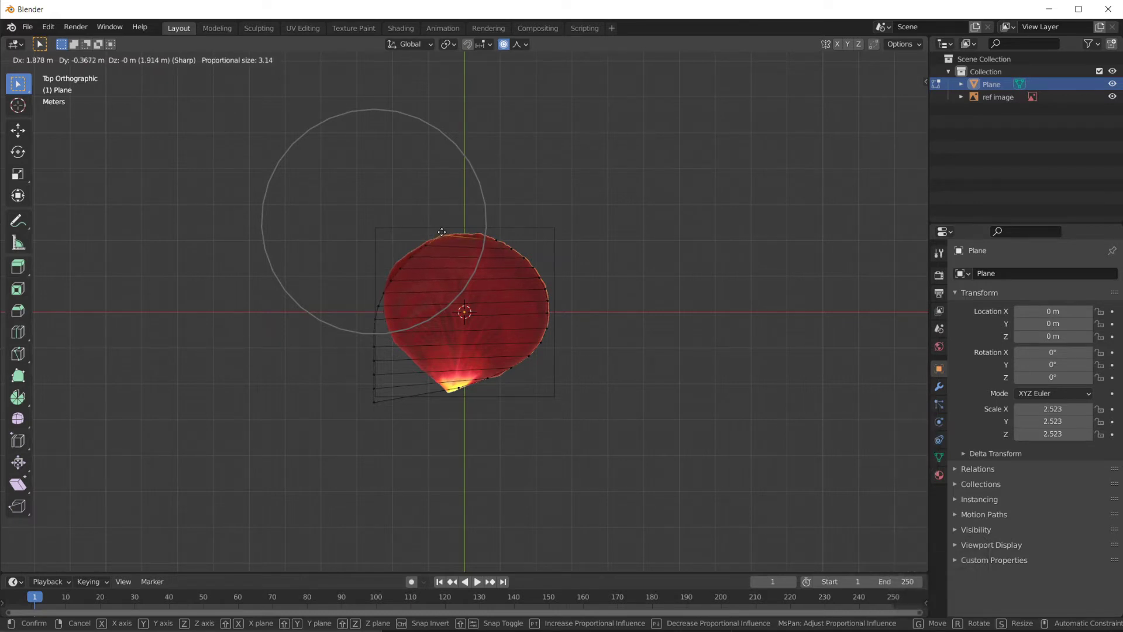
click(428, 248)
Shift the vertex just below the upper-left corner outward onto the outline with a proportional size of 1.61
click(427, 245)
key(g)
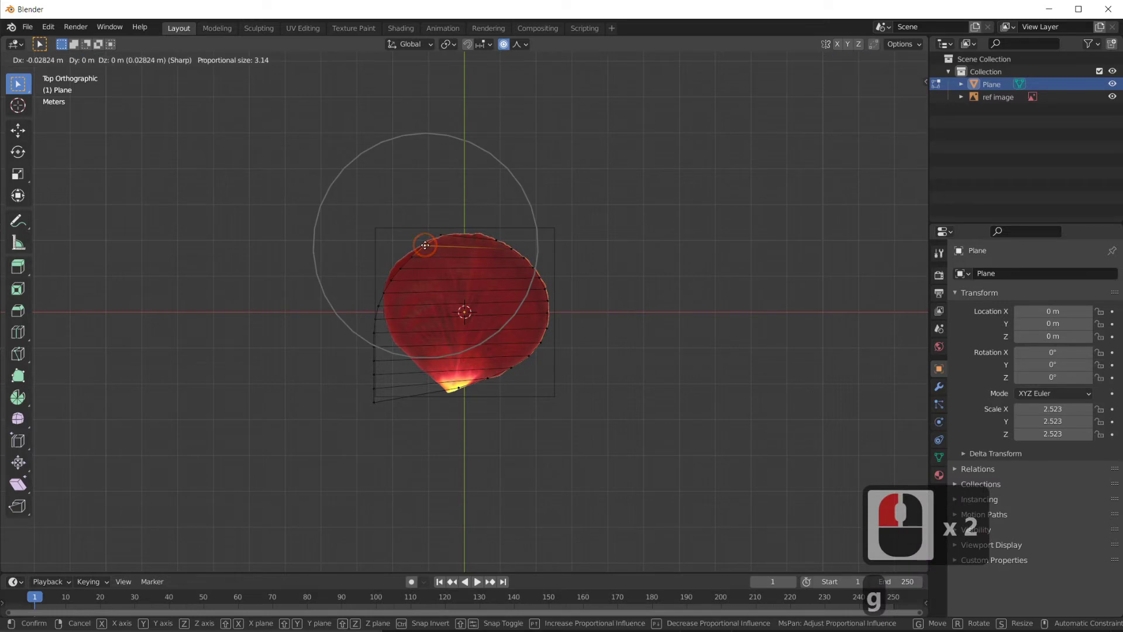
scroll(425, 245, up, 7)
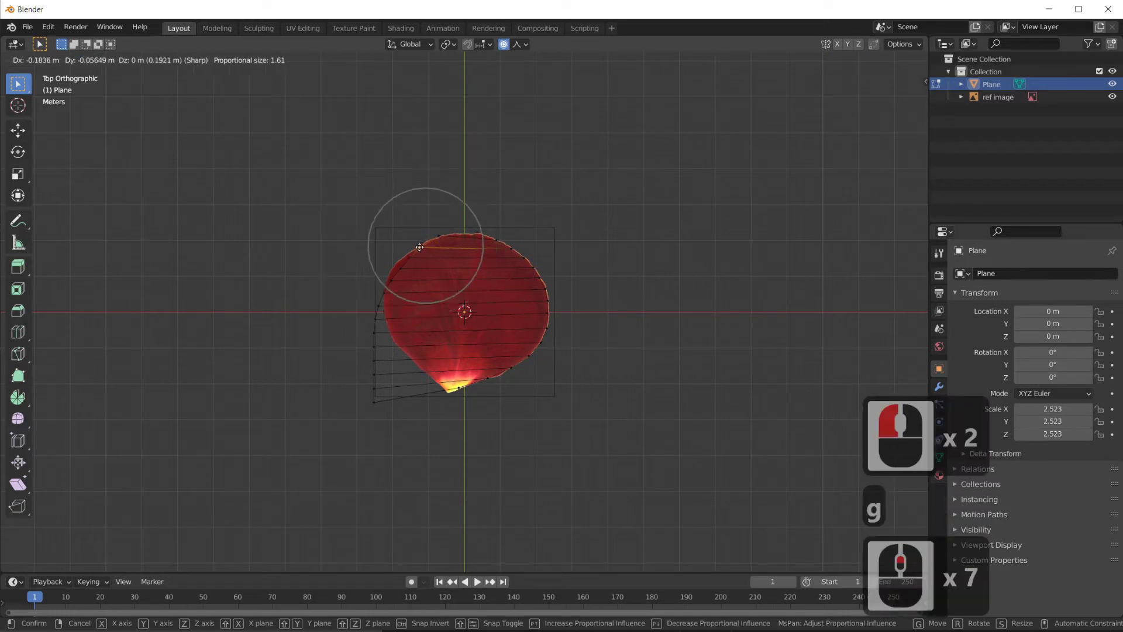
click(418, 247)
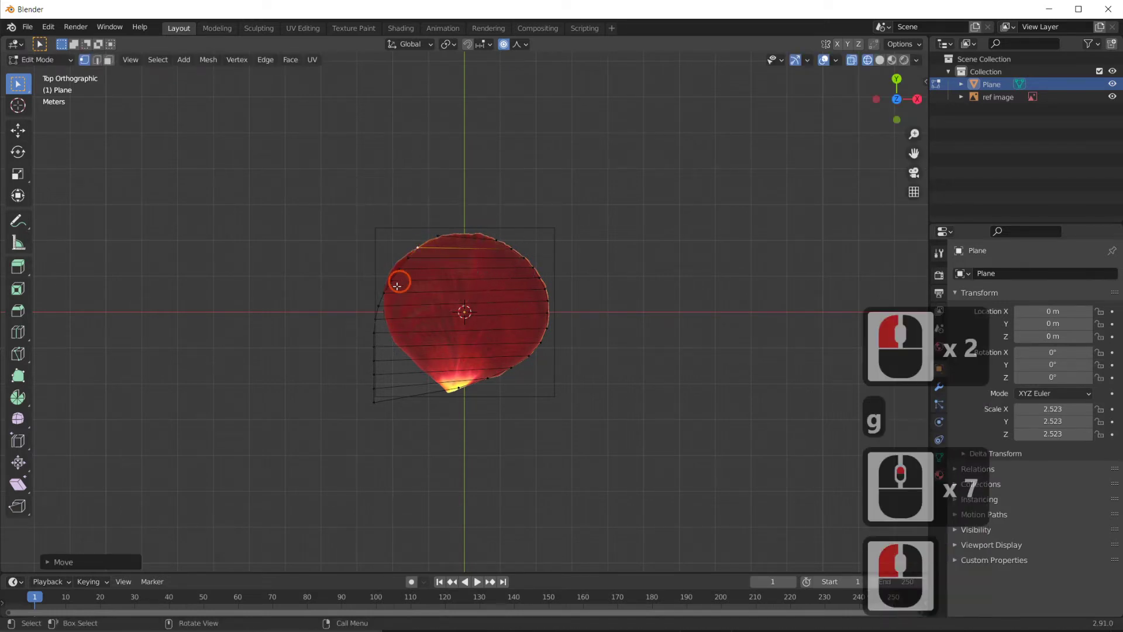
Move the lower-left corner vertex to the petal's base tip with a proportional size of 3.45, so the left edge follows the outline
click(374, 401)
key(g)
scroll(381, 398, down, 8)
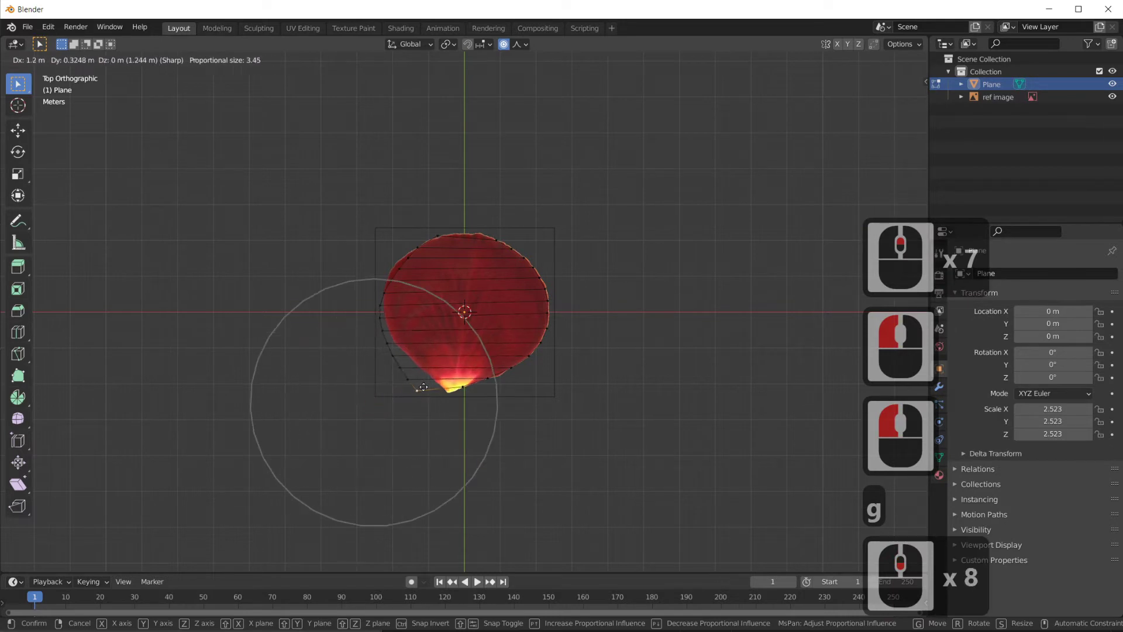
click(447, 386)
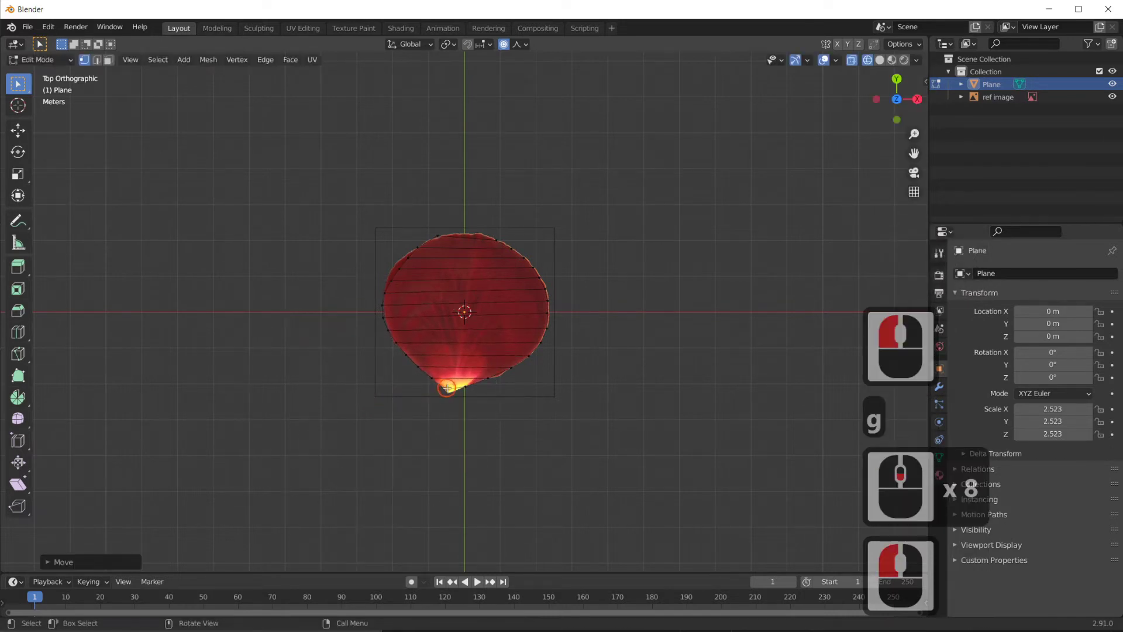
Adjust two vertices on the left edge above the horizontal axis to fit the petal's outline, using a proportional size of 3.45
click(385, 292)
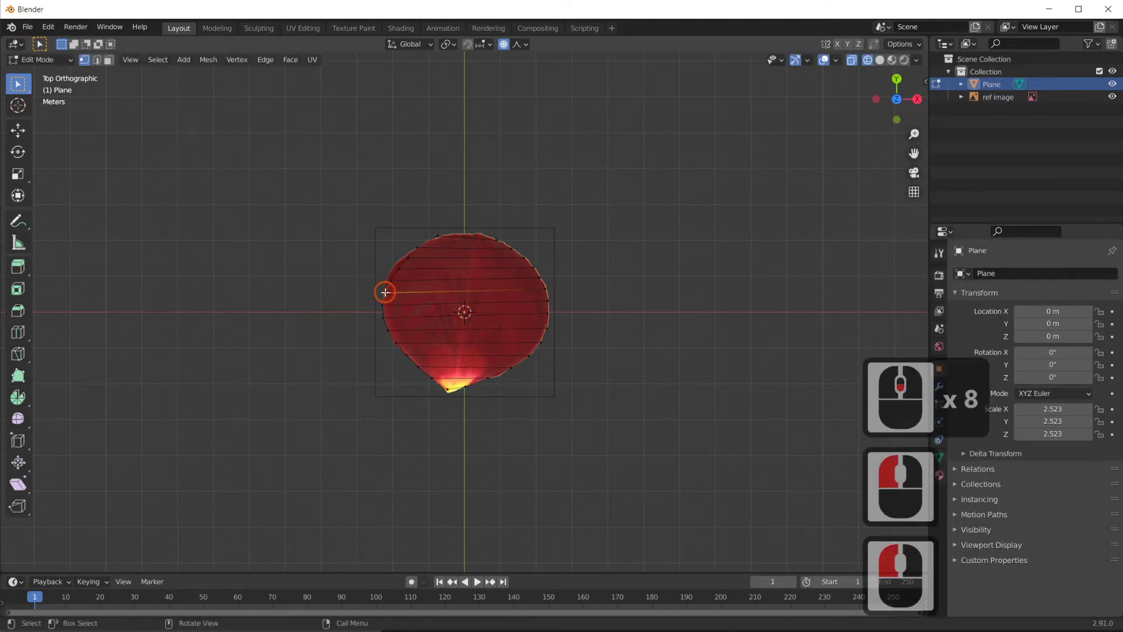
key(g)
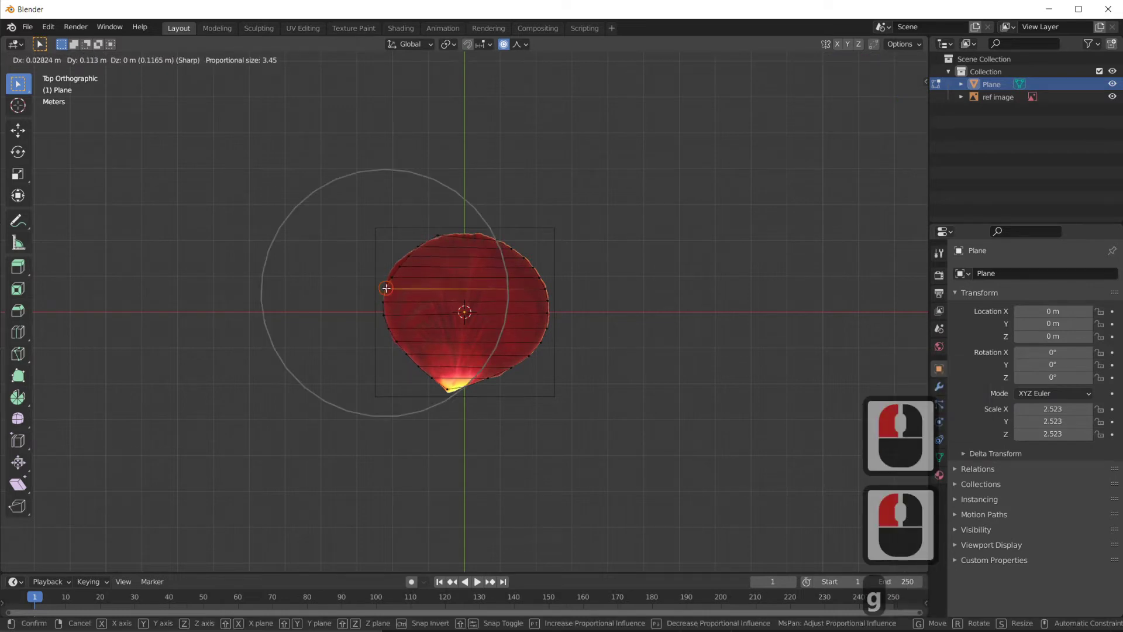
click(400, 265)
key(g)
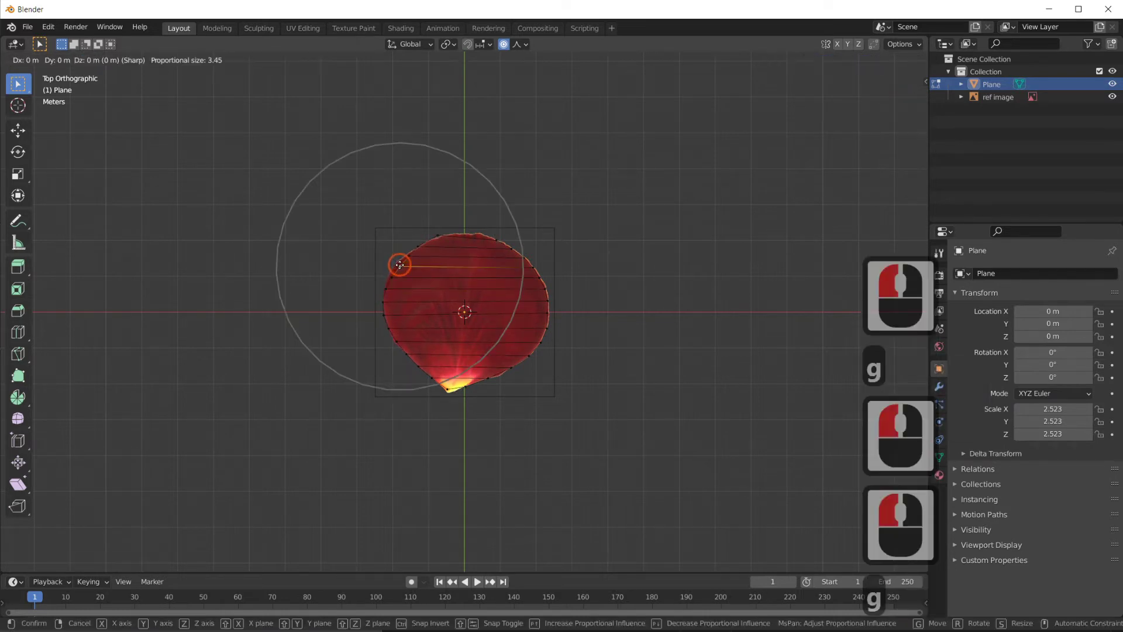
click(405, 248)
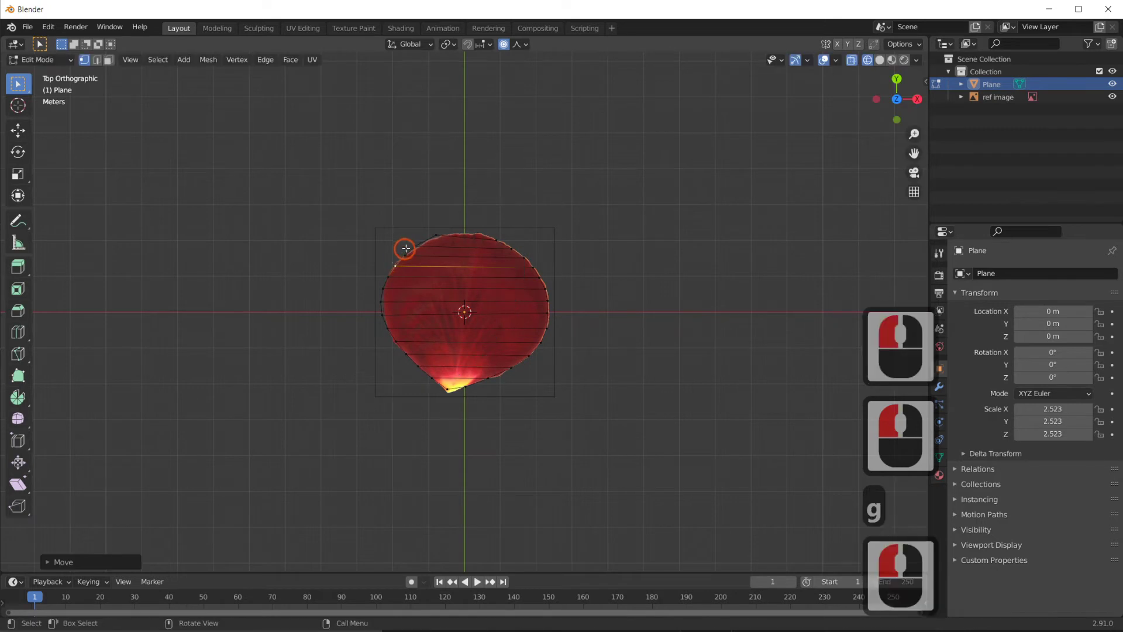
Nudge the upper-left edge vertex and the top-left corner vertex onto the petal's outline
click(414, 243)
key(g)
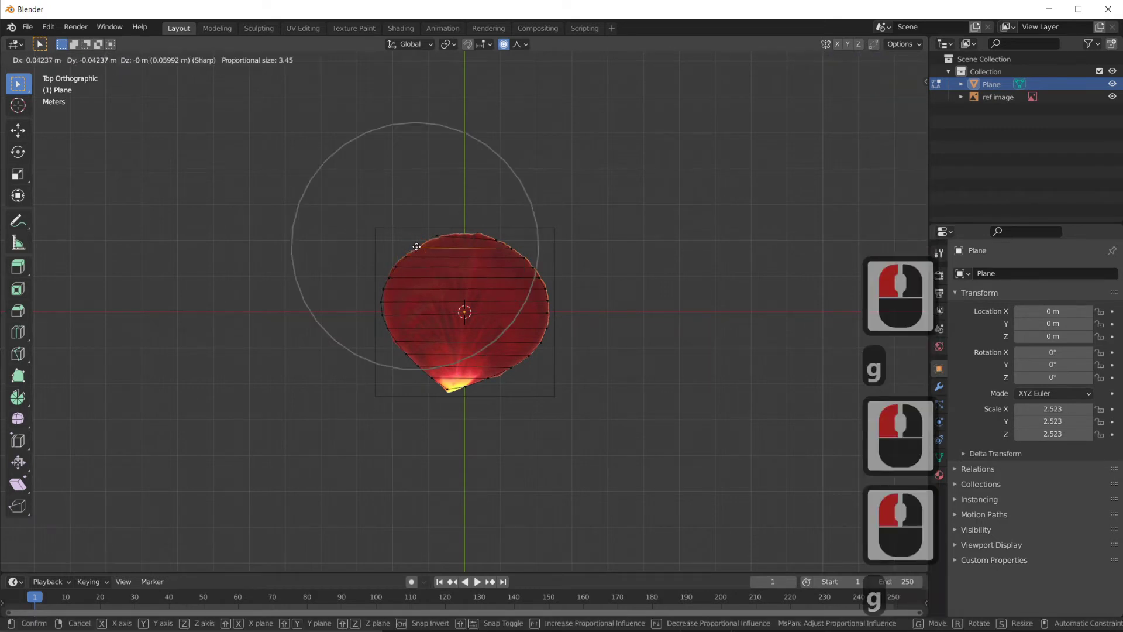
click(416, 246)
click(435, 236)
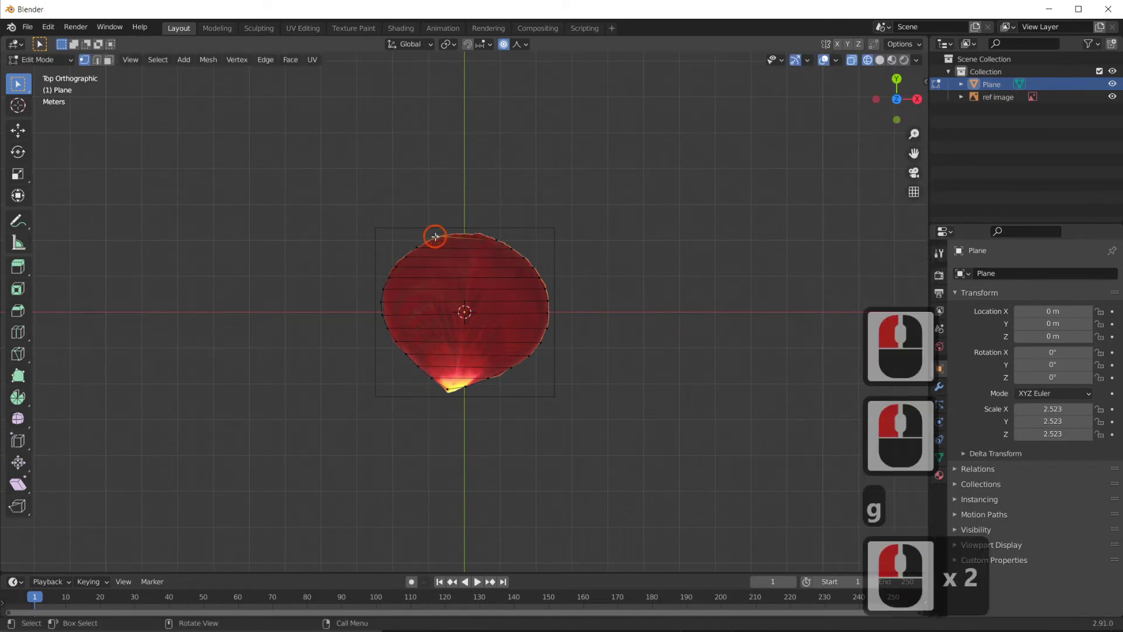
key(g)
click(428, 244)
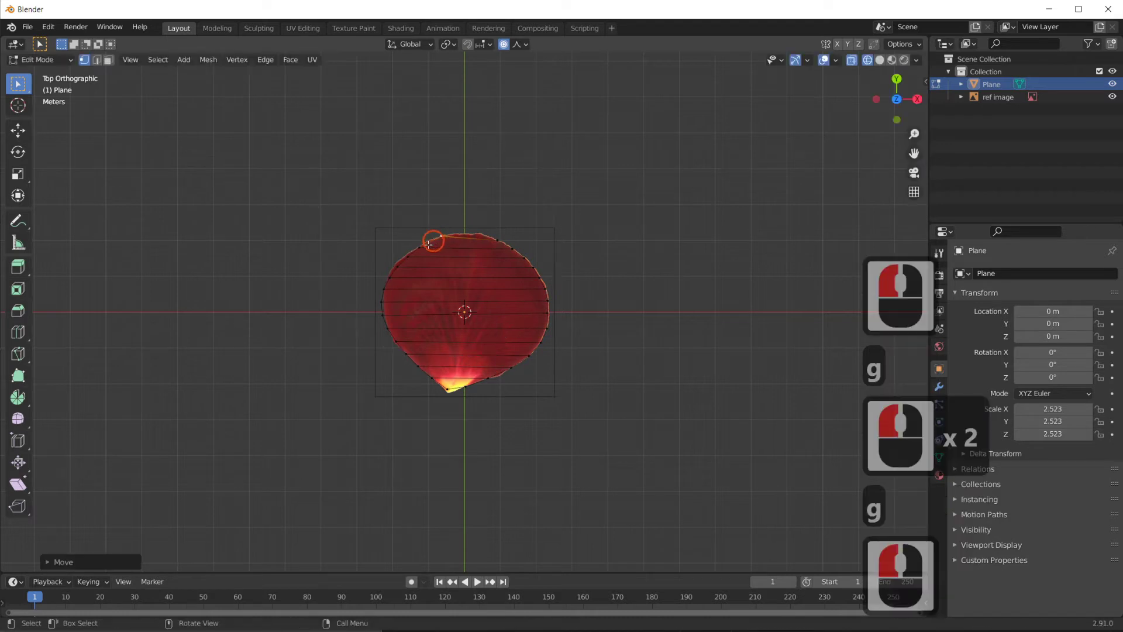
Reduce the proportional size to 0.83 and move the vertex at the petal's upper-left bend outward onto the outline
click(401, 265)
key(g)
scroll(399, 266, up, 3)
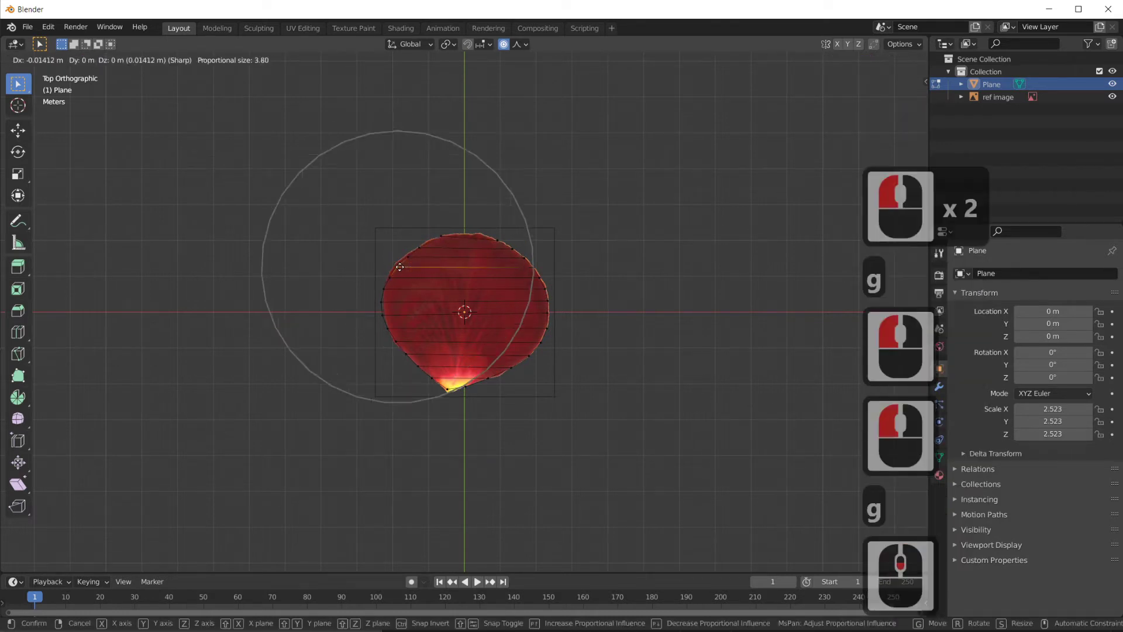
scroll(399, 267, down, 3)
scroll(399, 267, up, 19)
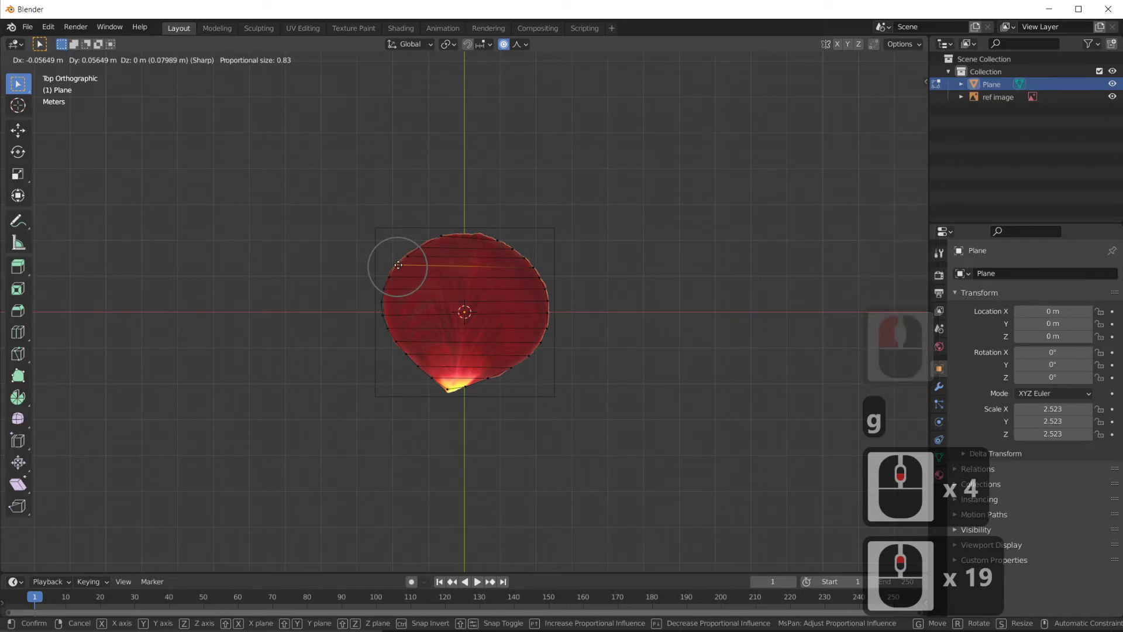
click(398, 263)
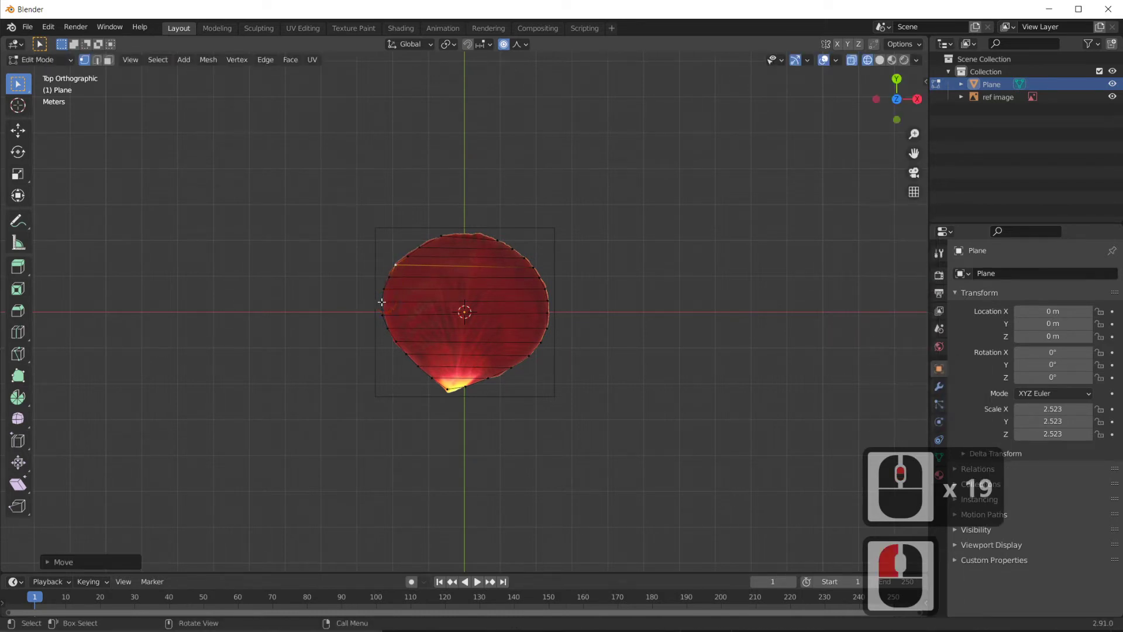
Fine-tune the leftmost edge vertex and the base tip vertex onto the petal's outline with a proportional size of 0.83
click(381, 302)
key(g)
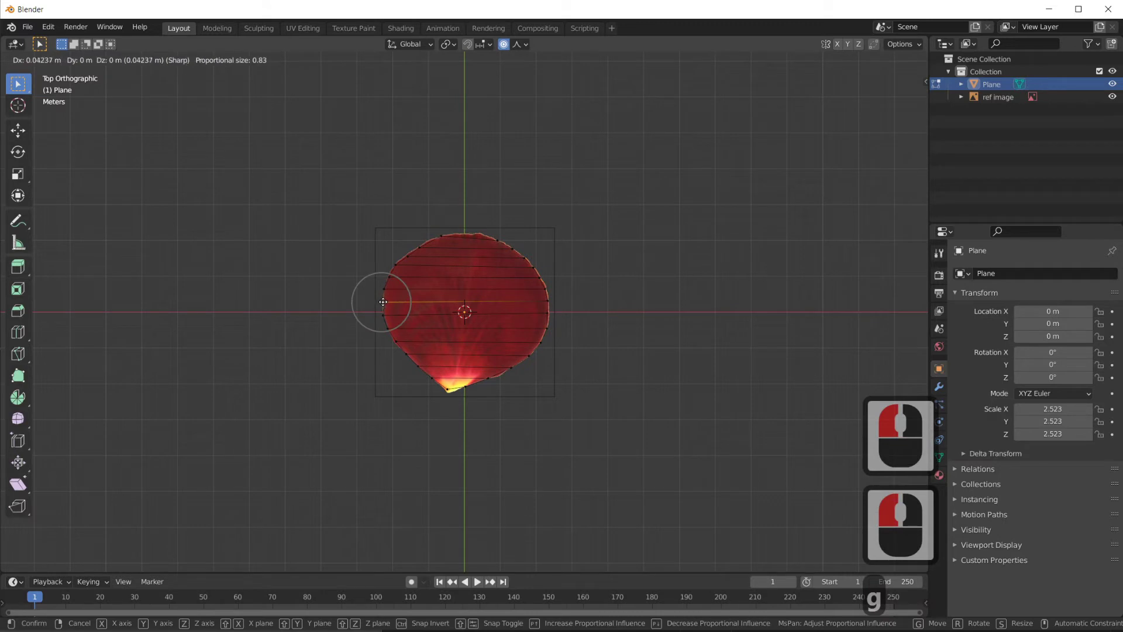
click(384, 302)
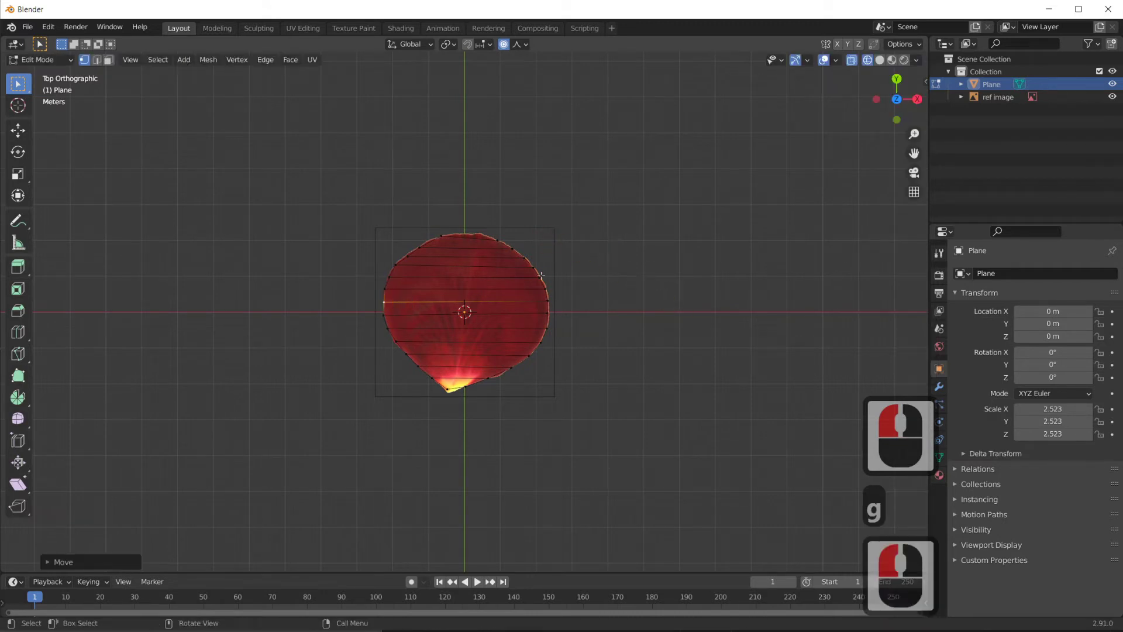
click(446, 388)
key(g)
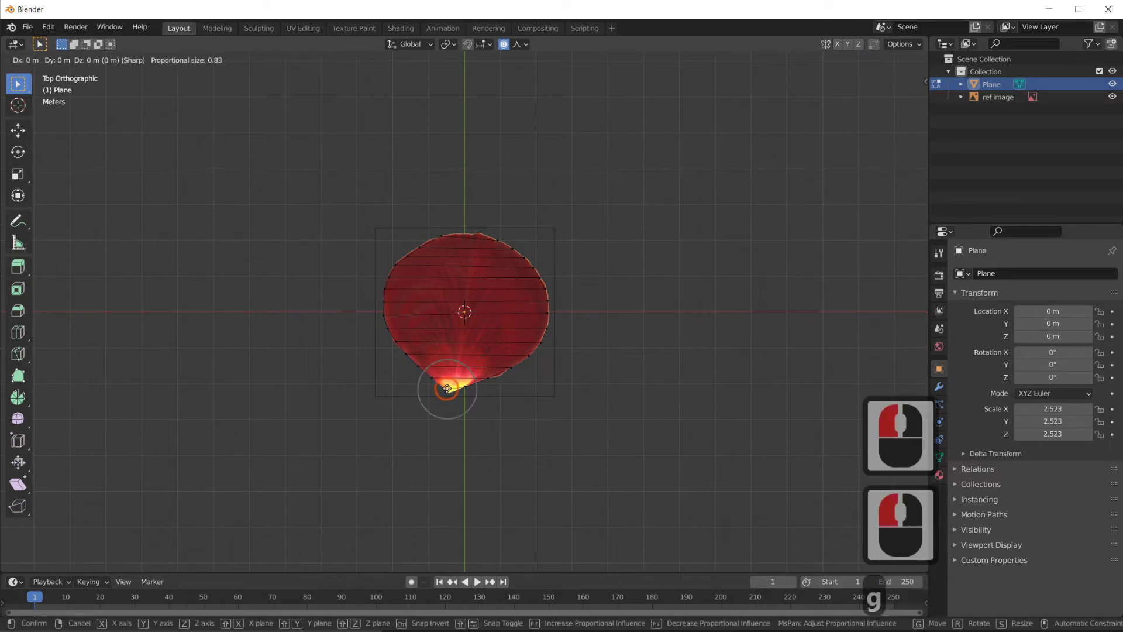
click(447, 390)
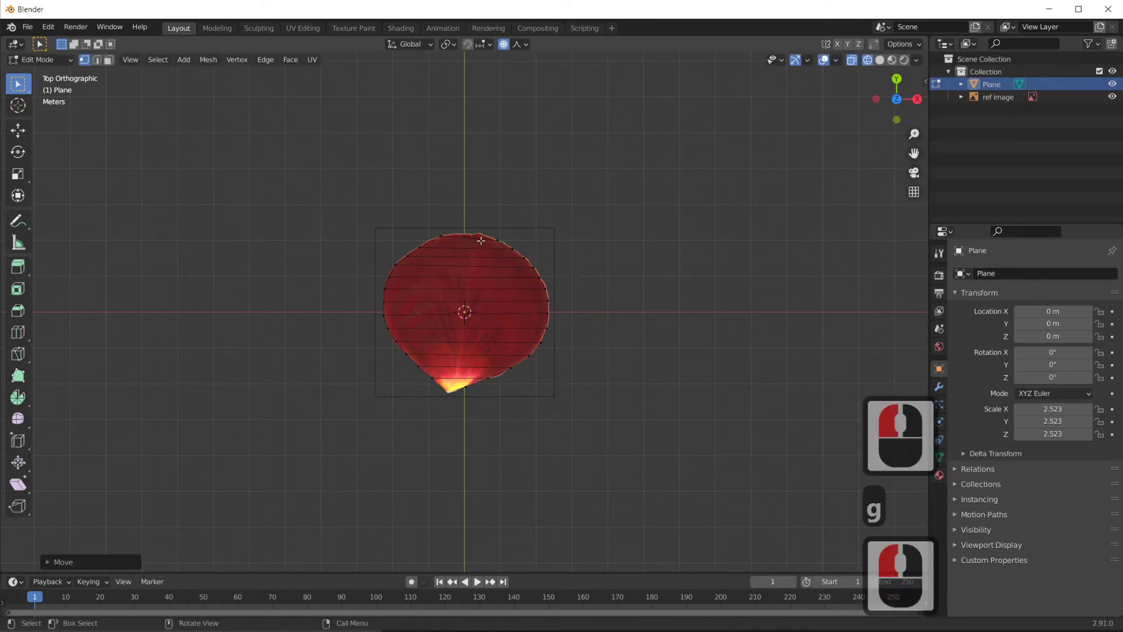
Switch the viewport to solid shading to compare the petal mesh with the reference outline from above
middle_drag(512, 311, 475, 307)
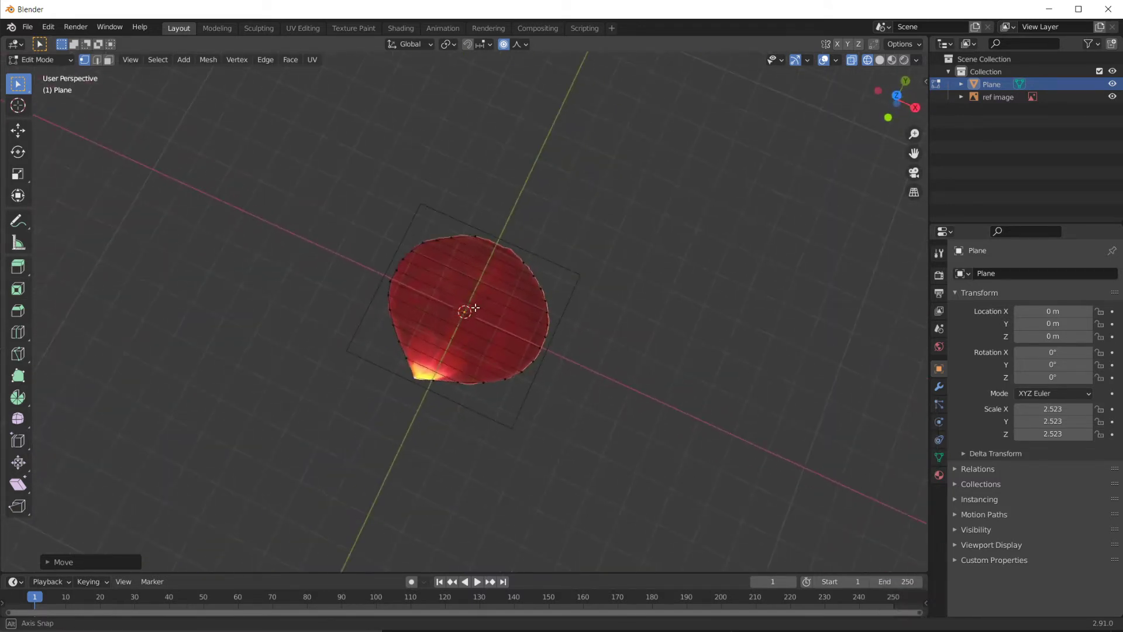
click(880, 60)
mouse_move(501, 325)
middle_down()
mouse_move(515, 368)
mouse_move(471, 267)
mouse_move(512, 339)
mouse_move(465, 349)
mouse_move(514, 328)
mouse_move(524, 300)
middle_up()
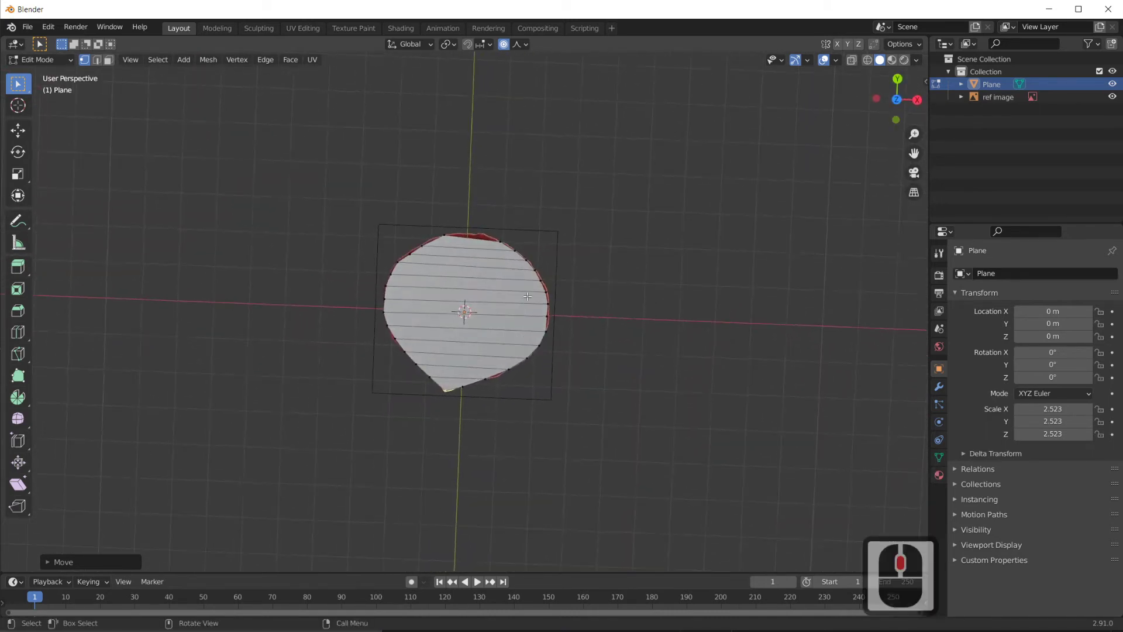
scroll(522, 292, up, 1)
scroll(522, 292, up, 2)
Nudge the upper-right edge vertex outward onto the petal's outline with a proportional size of 0.83
key(g)
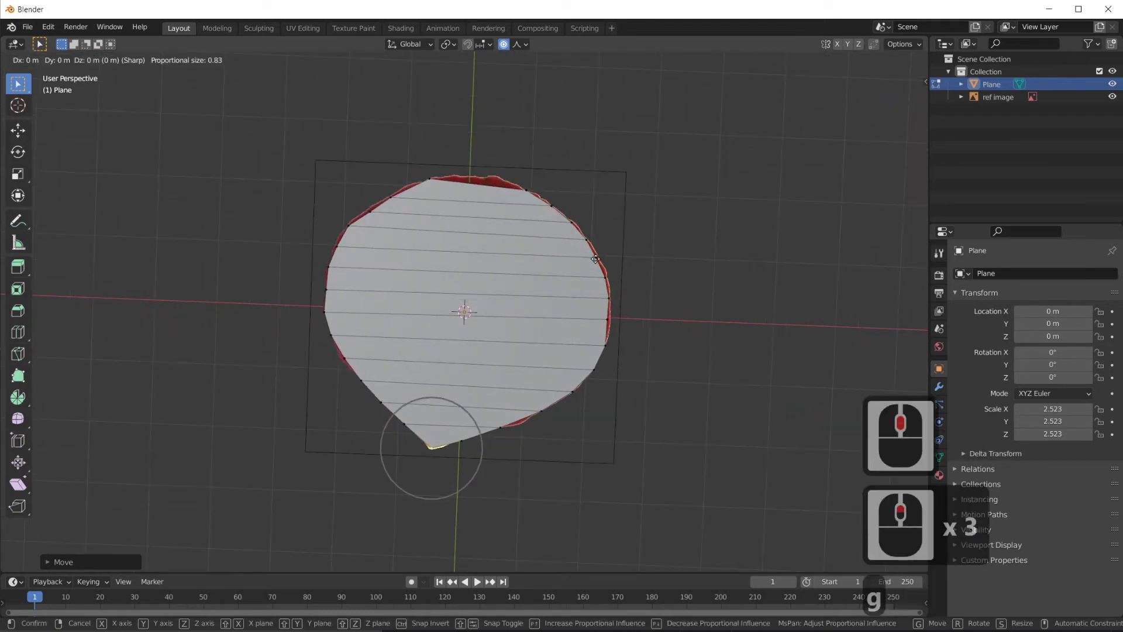
click(602, 262)
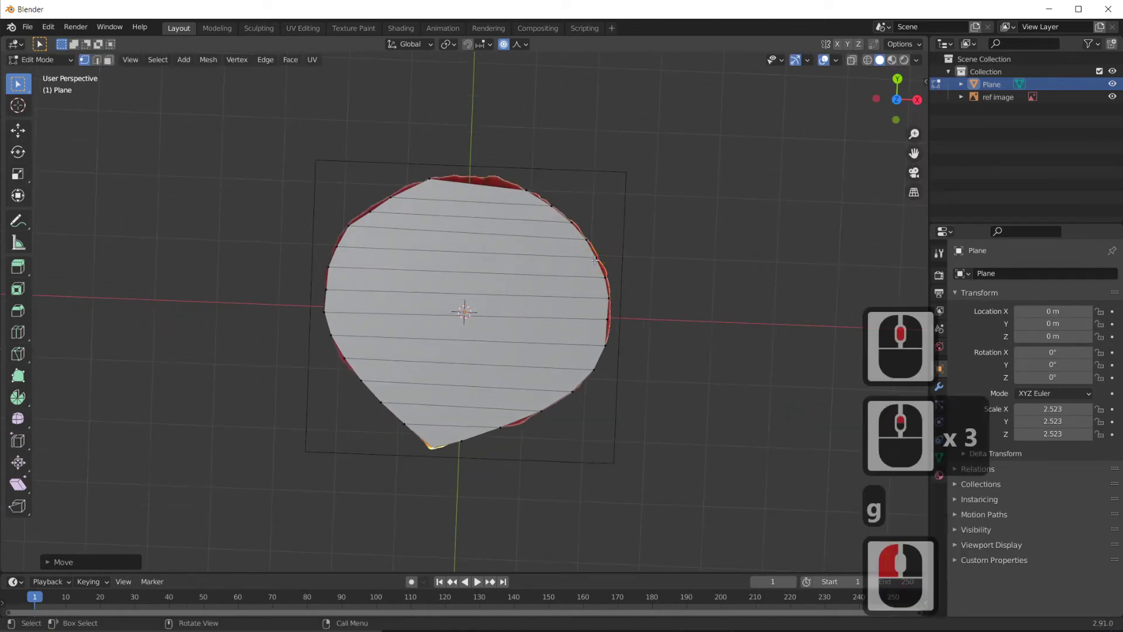
click(595, 259)
key(g)
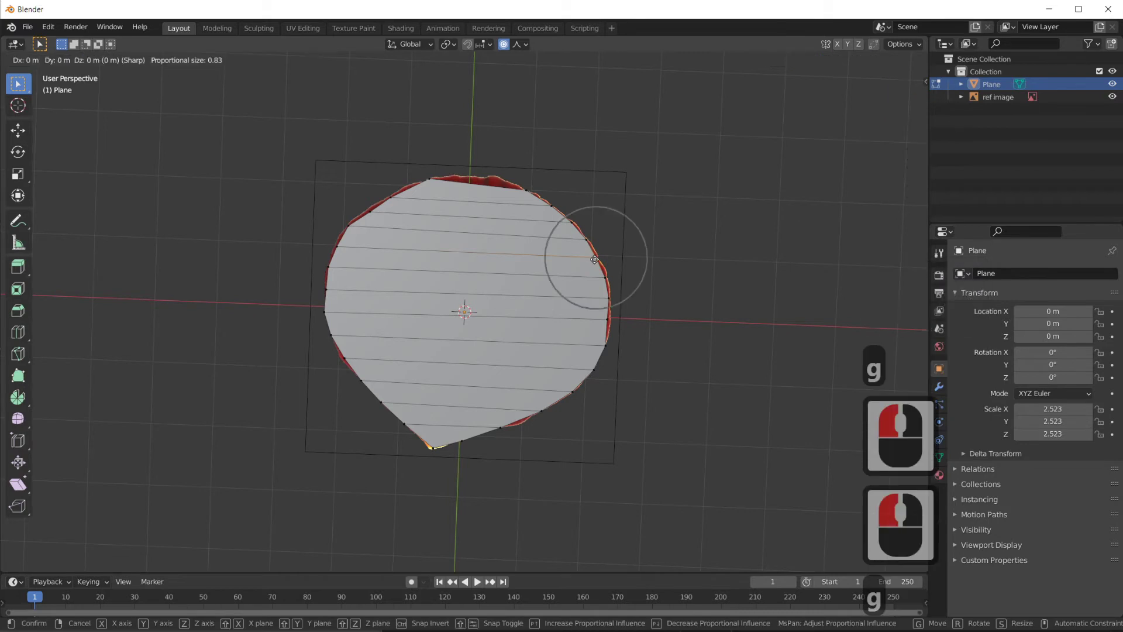
click(597, 259)
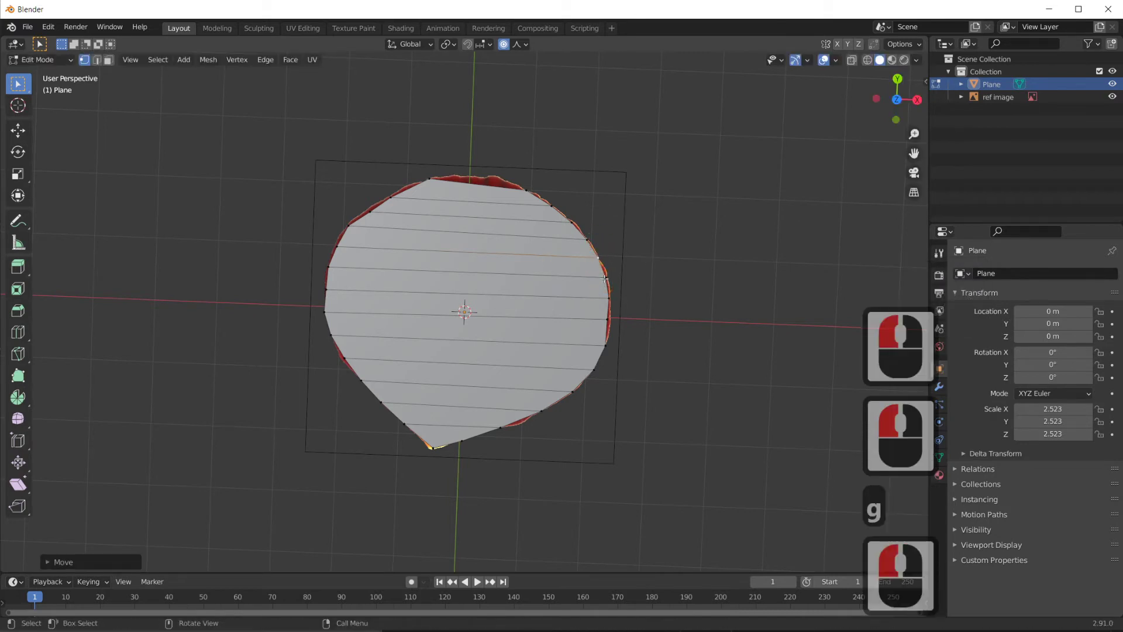
Move the next vertex down the right edge outward onto the outline, reducing the proportional size to 0.22
click(605, 279)
key(g)
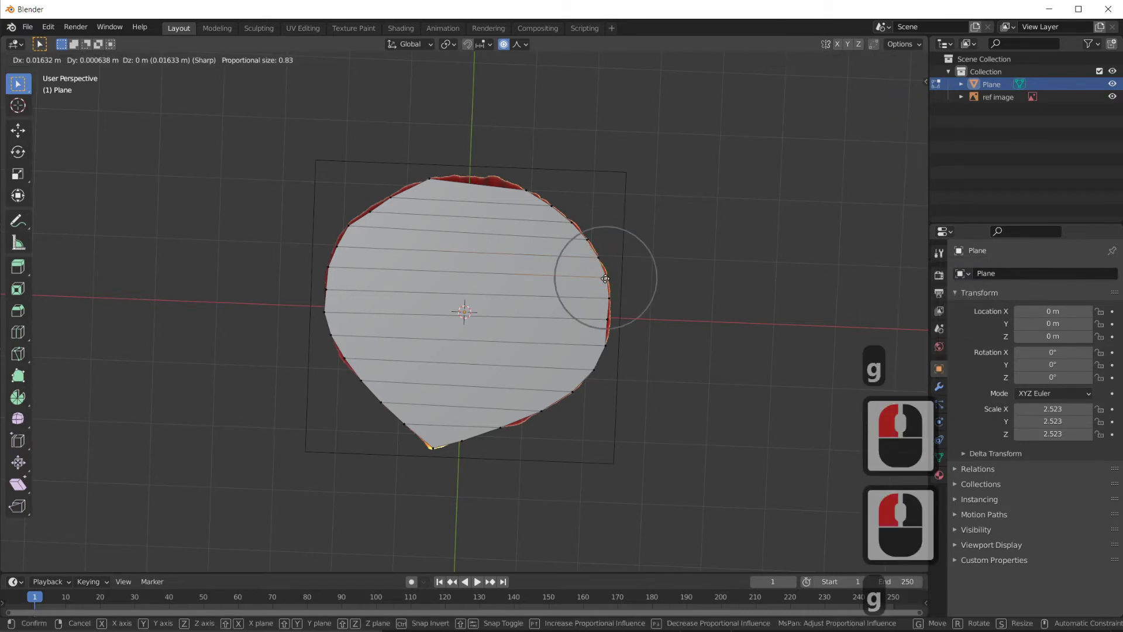
scroll(605, 279, up, 9)
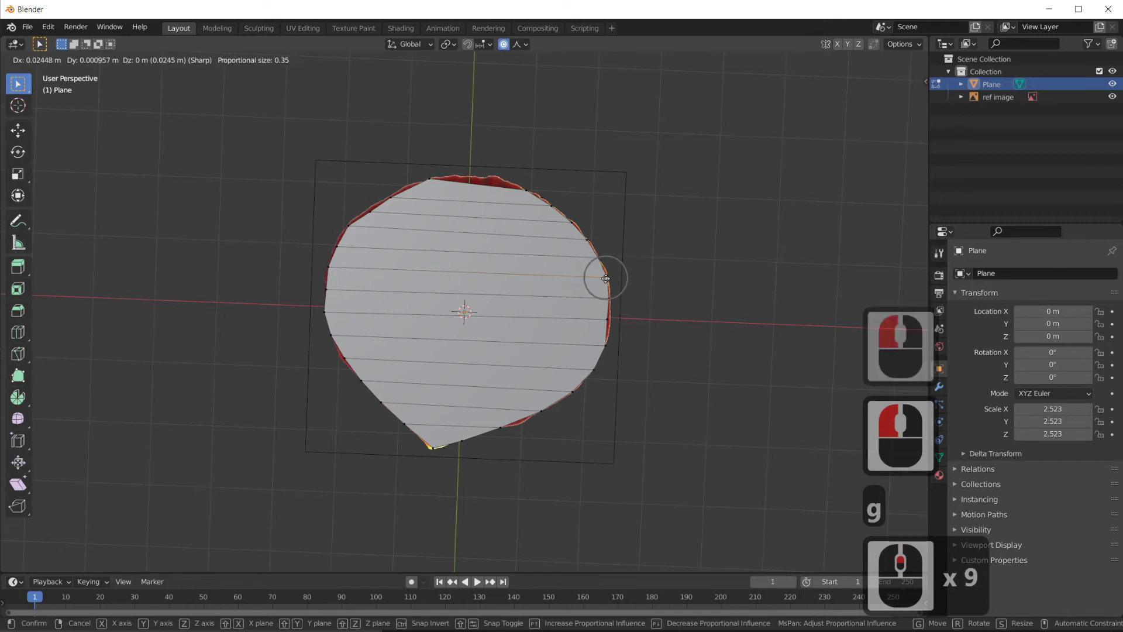
scroll(606, 278, up, 5)
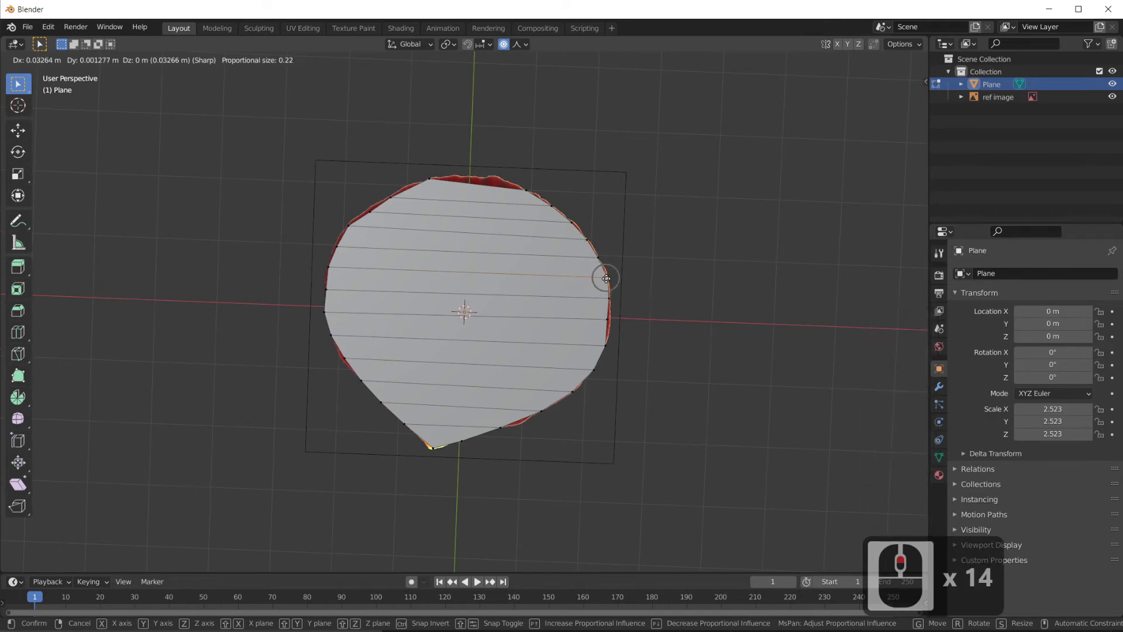
click(606, 278)
Move the top-right corner vertex up and inward onto the petal's upper outline with a proportional size of 0.22
click(526, 192)
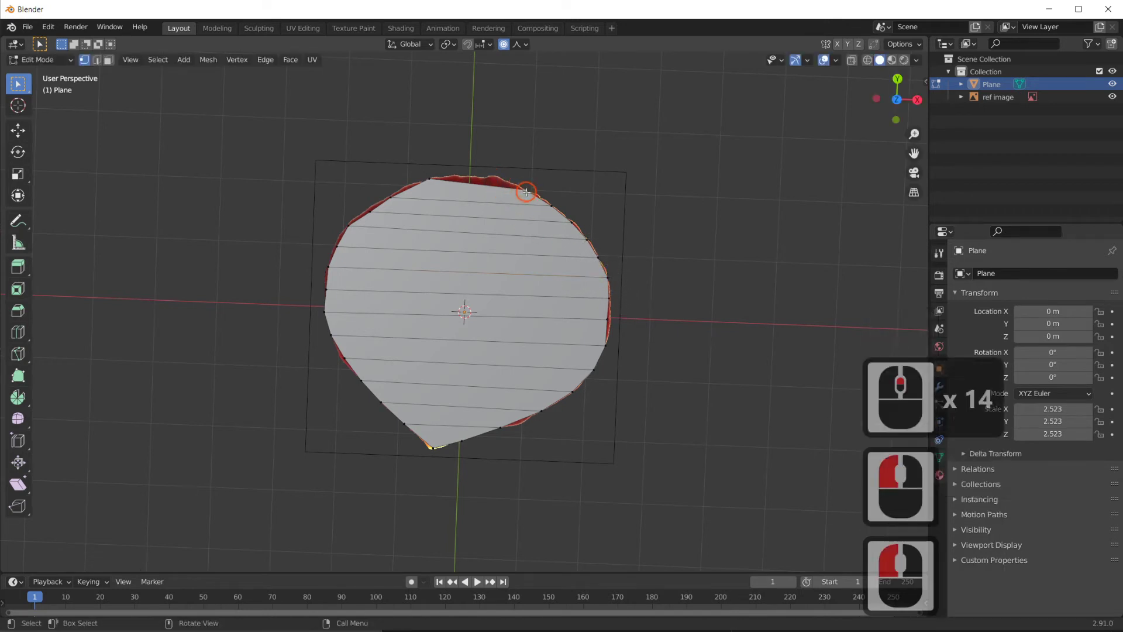
key(g)
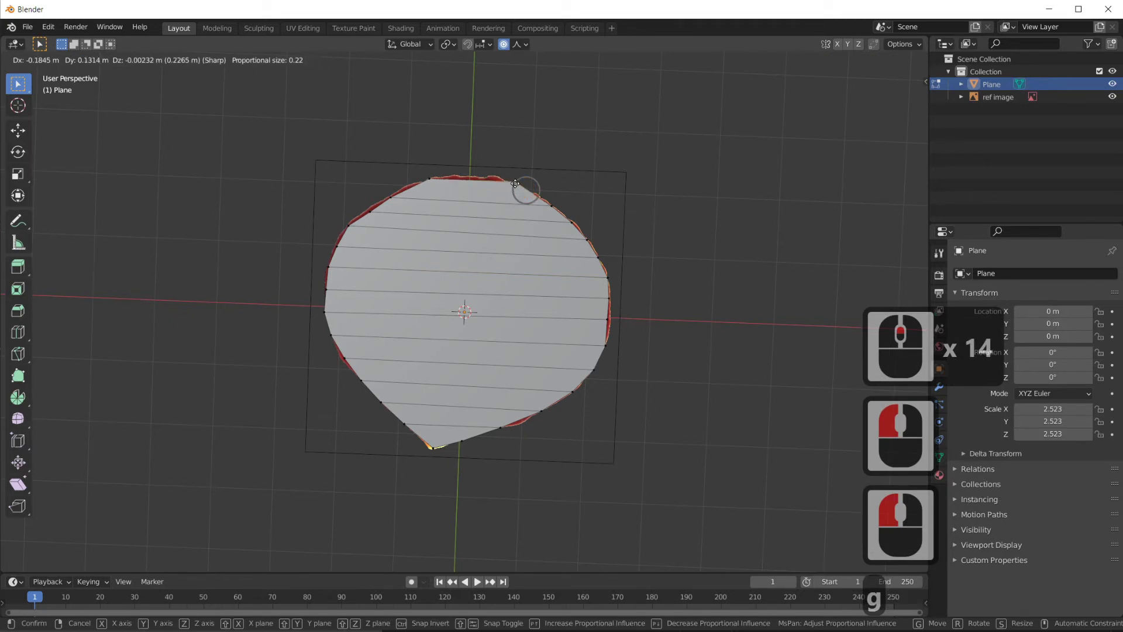
click(517, 185)
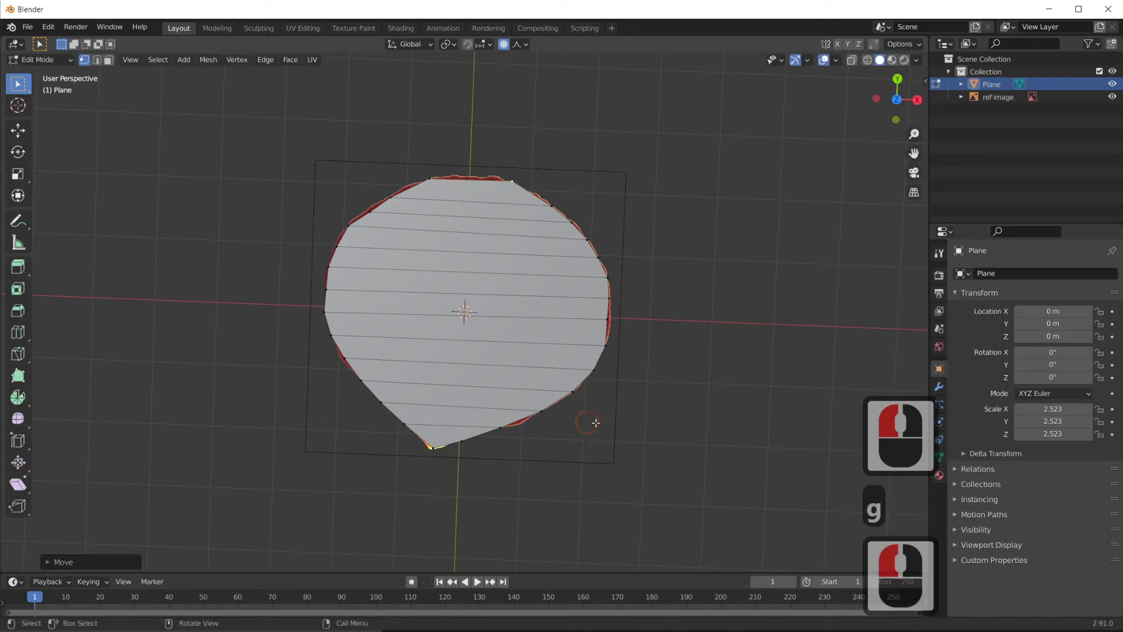
middle_drag(595, 422, 654, 427)
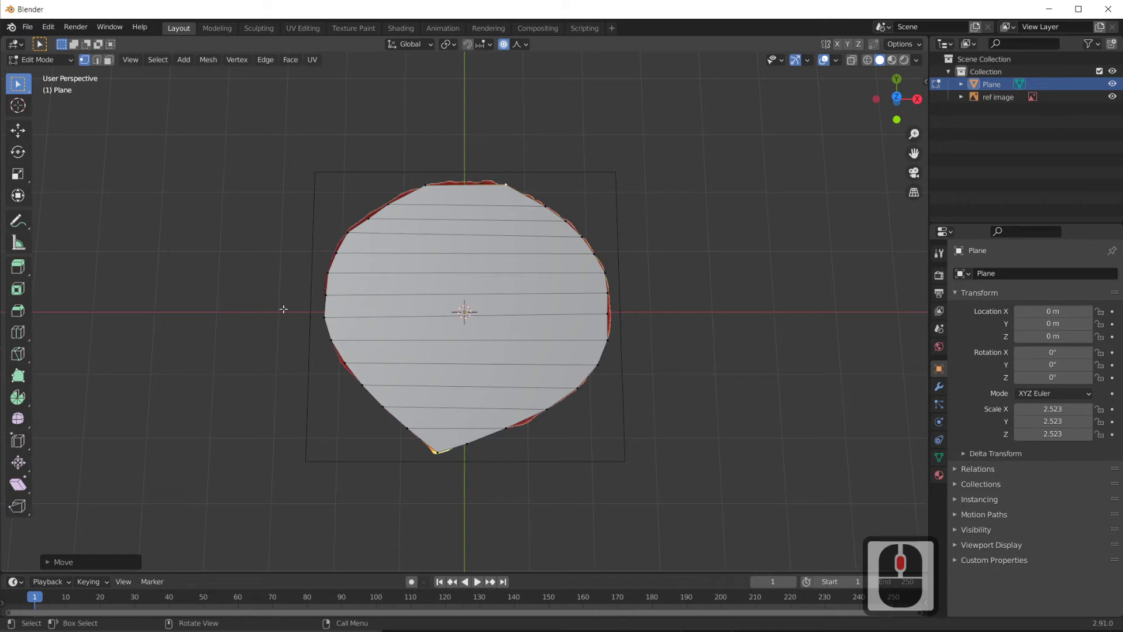
ctrl+middle_drag(465, 316, 460, 314)
key(ctrl+r)
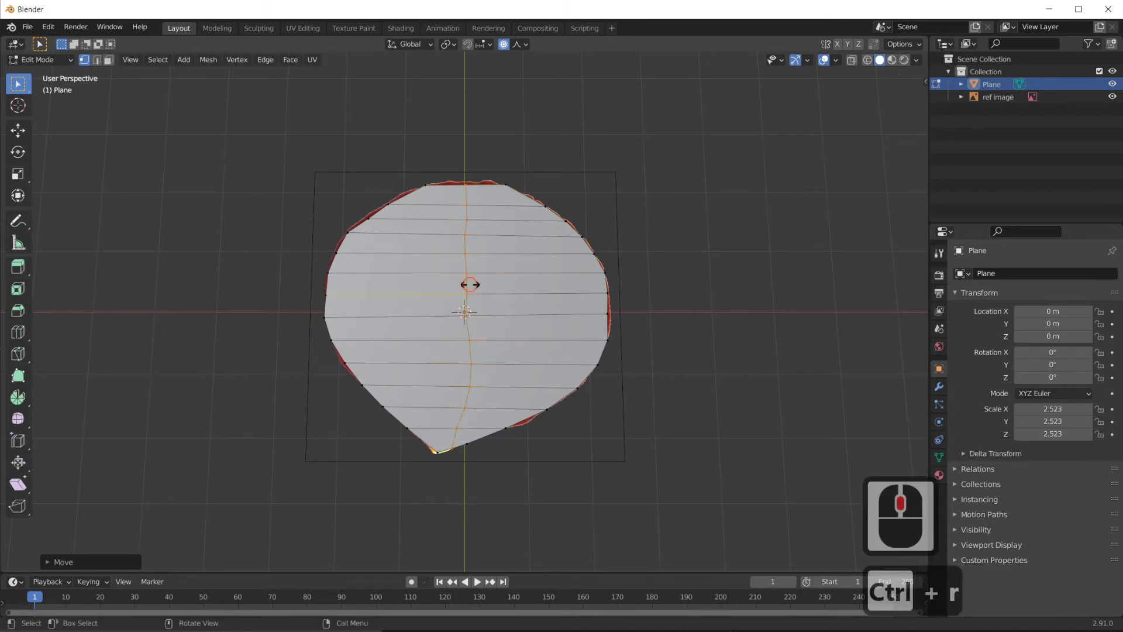
mouse_move(466, 283)
mouse_down()
mouse_move(436, 288)
mouse_move(468, 299)
mouse_up()
scroll(468, 296, up, 6)
scroll(468, 296, down, 7)
scroll(469, 295, up, 7)
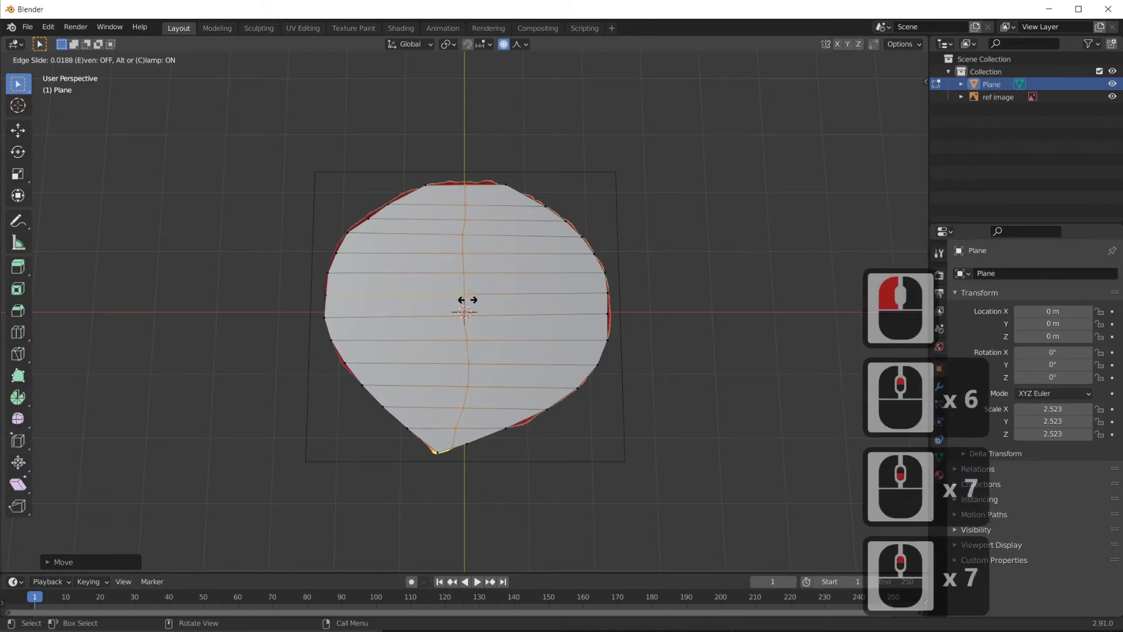
key(Escape)
key(Escape)
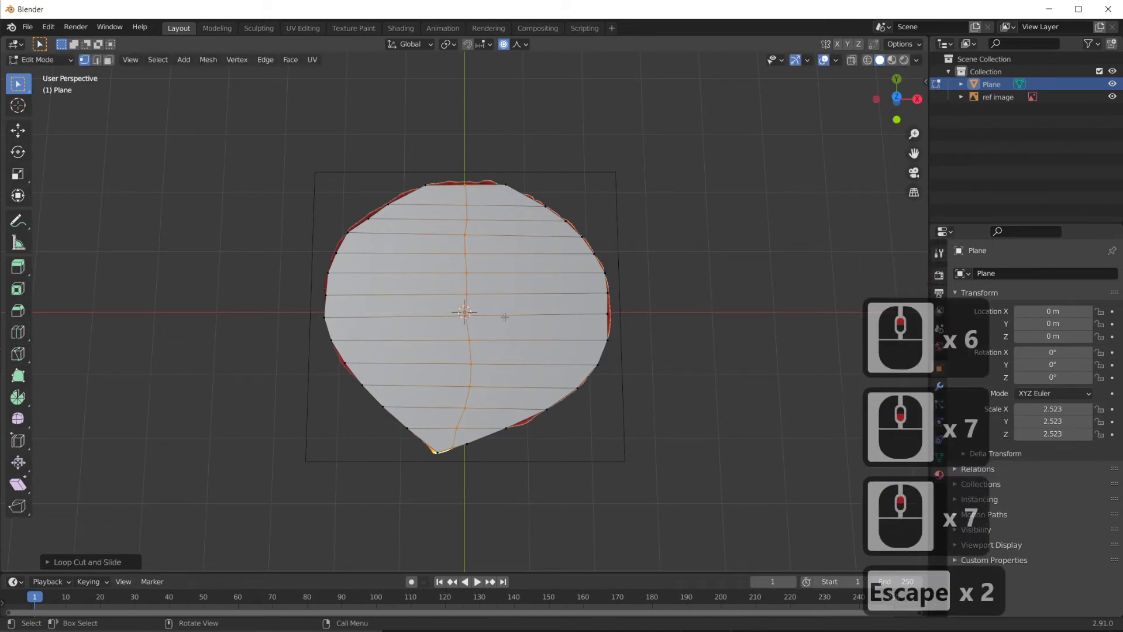
key(ctrl+z)
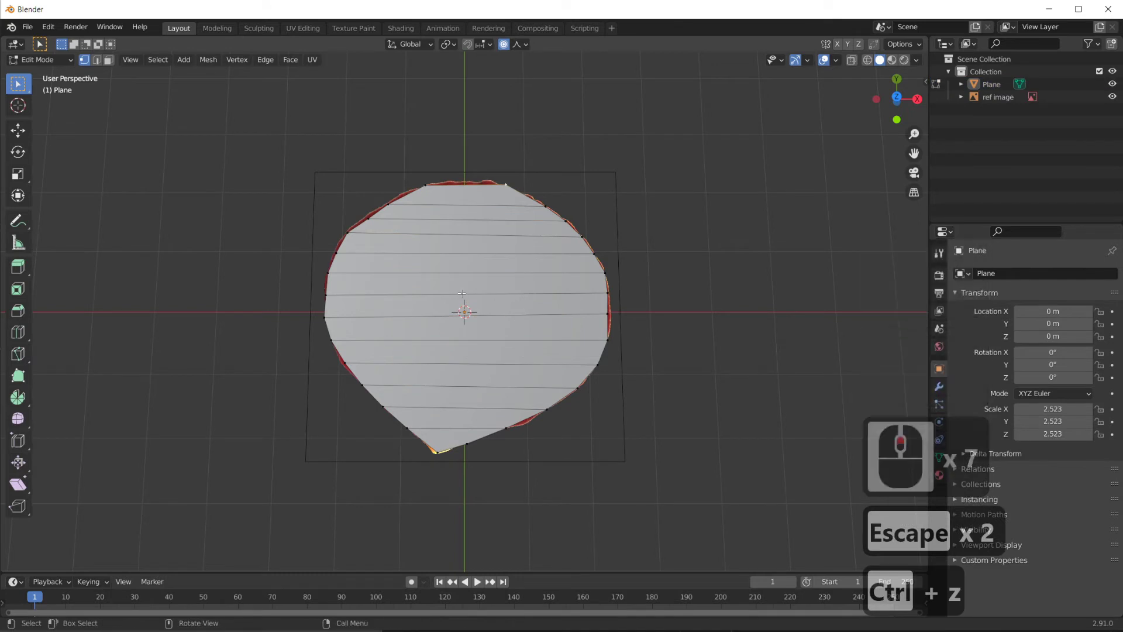
Add four evenly spaced lengthwise loop cuts from the petal's top edge to its base, without sliding them
key(ctrl+r)
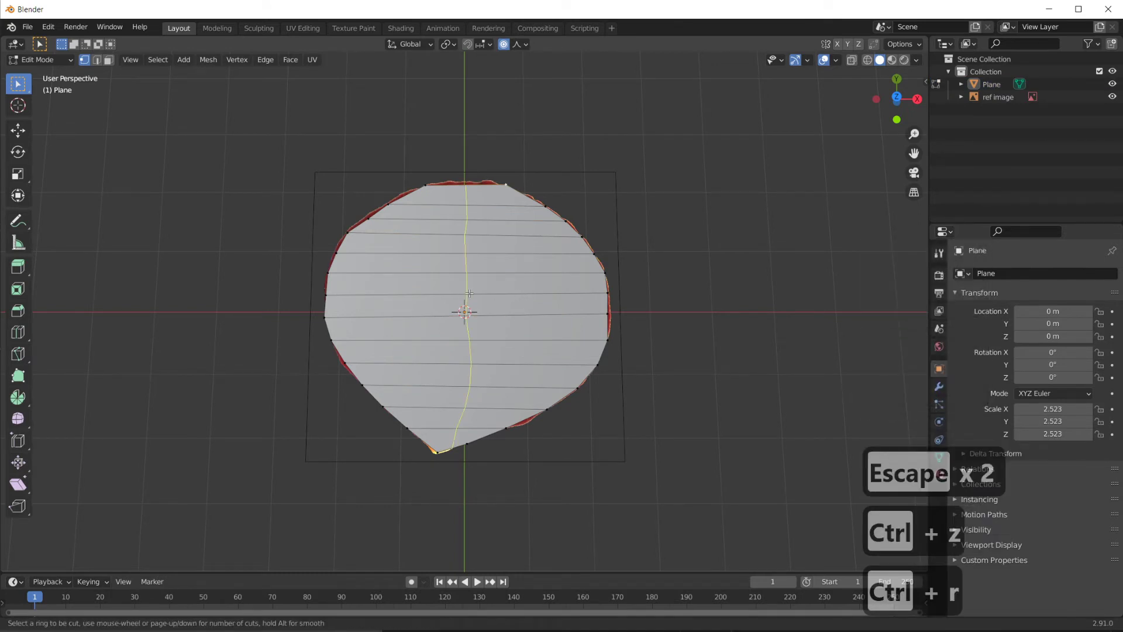
scroll(469, 293, up, 3)
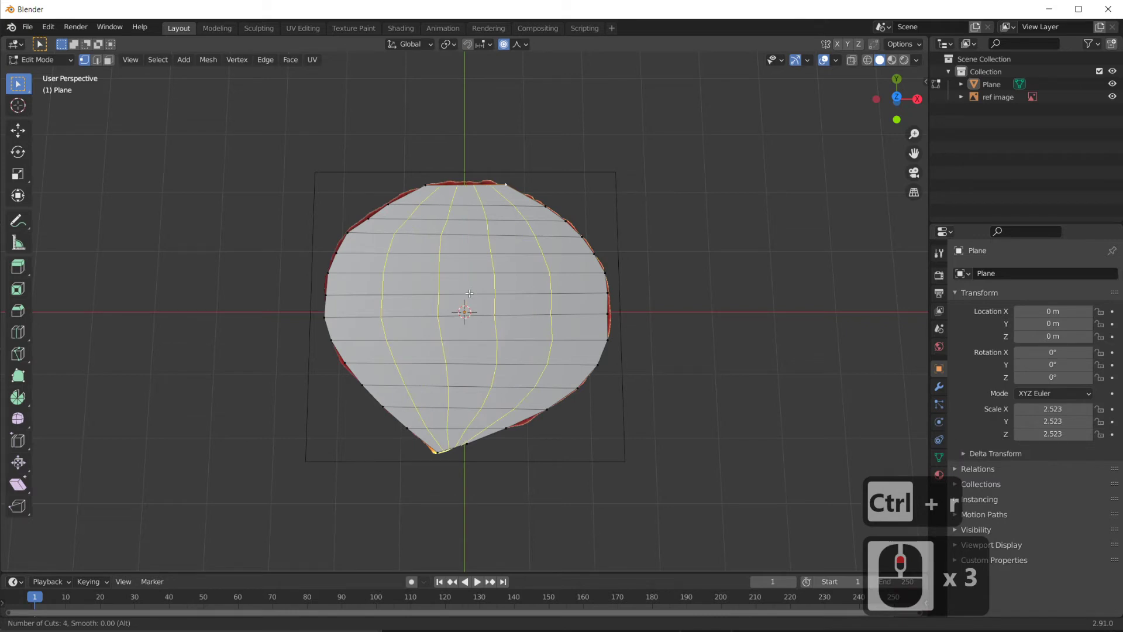
drag(469, 293, 474, 316)
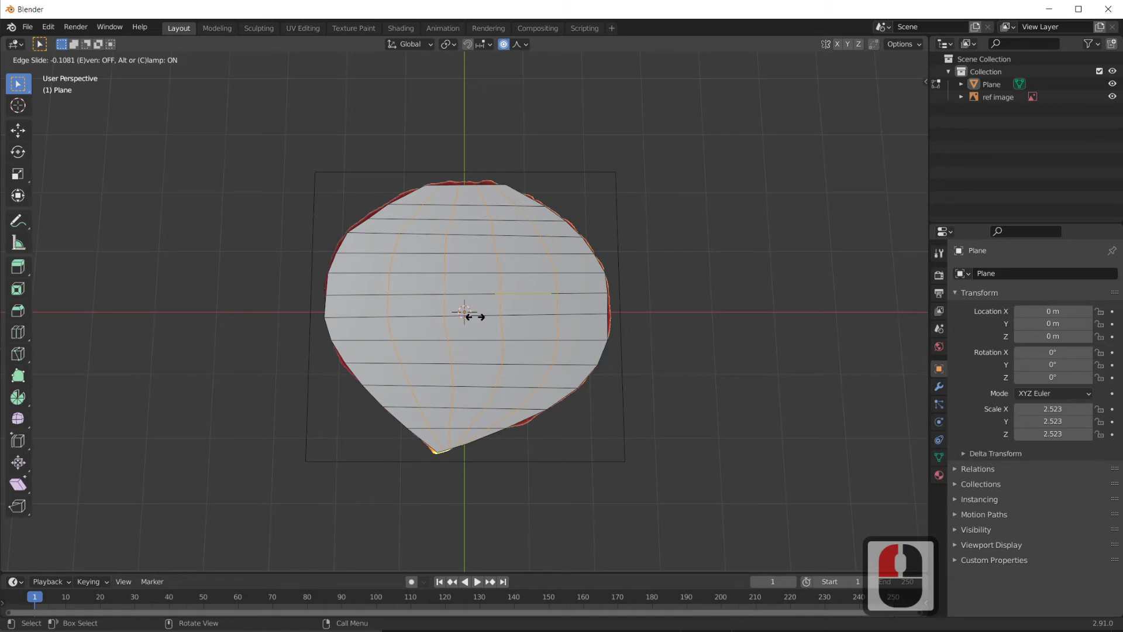
key(Escape)
Select the two middle vertices of the petal's top edge and move them together up onto the outline
scroll(607, 363, down, 1)
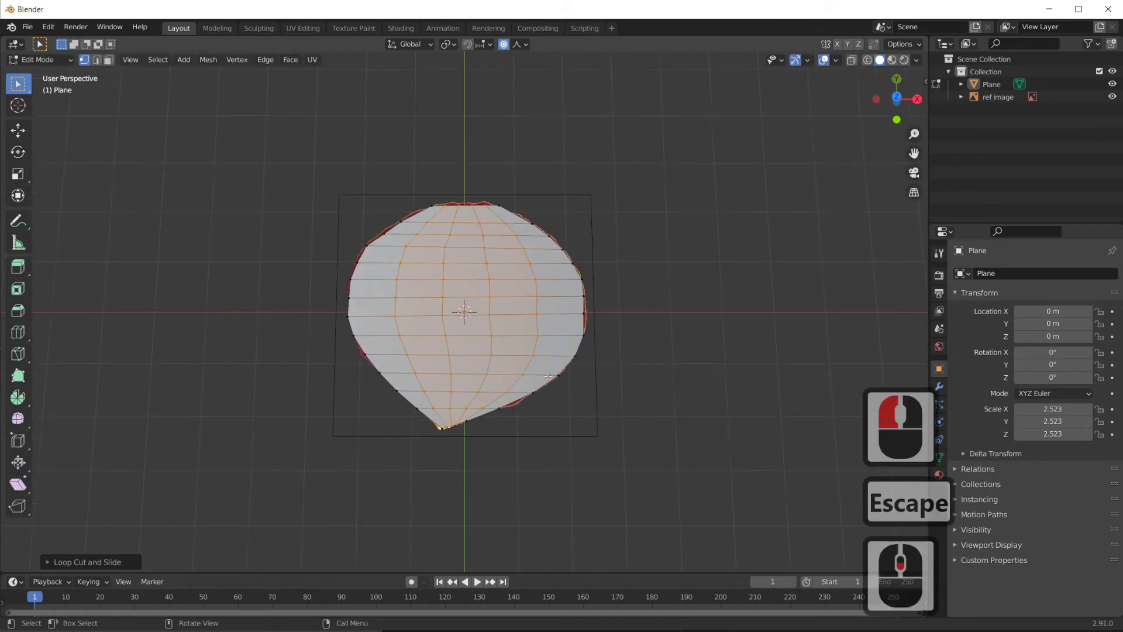
scroll(548, 376, up, 2)
middle_drag(548, 376, 471, 196)
scroll(478, 155, up, 2)
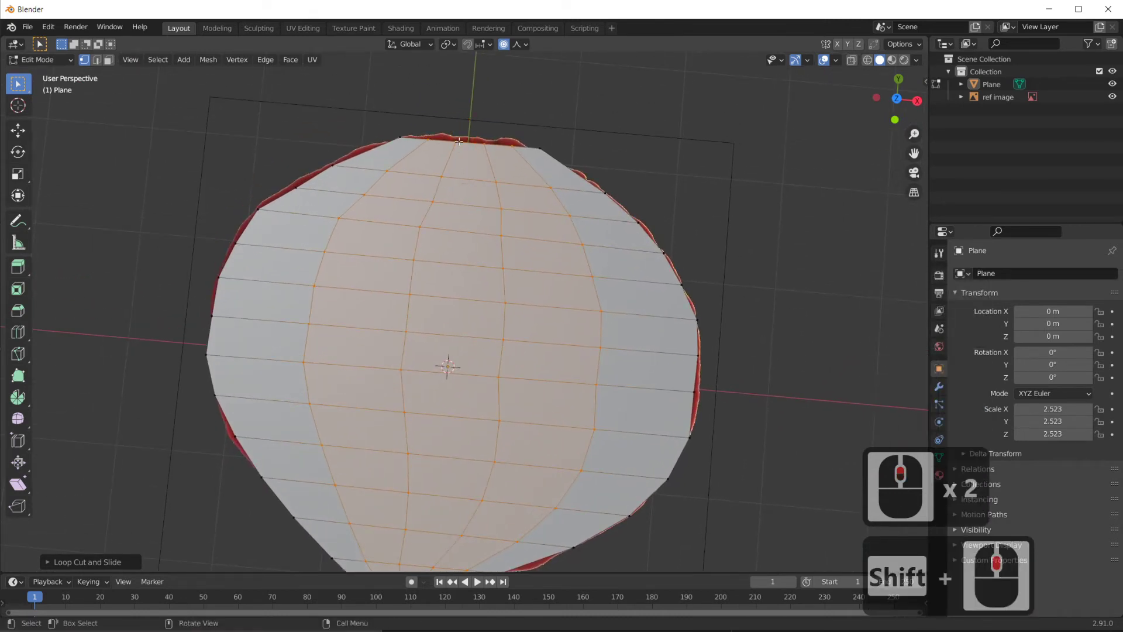
click(449, 114)
click(390, 110)
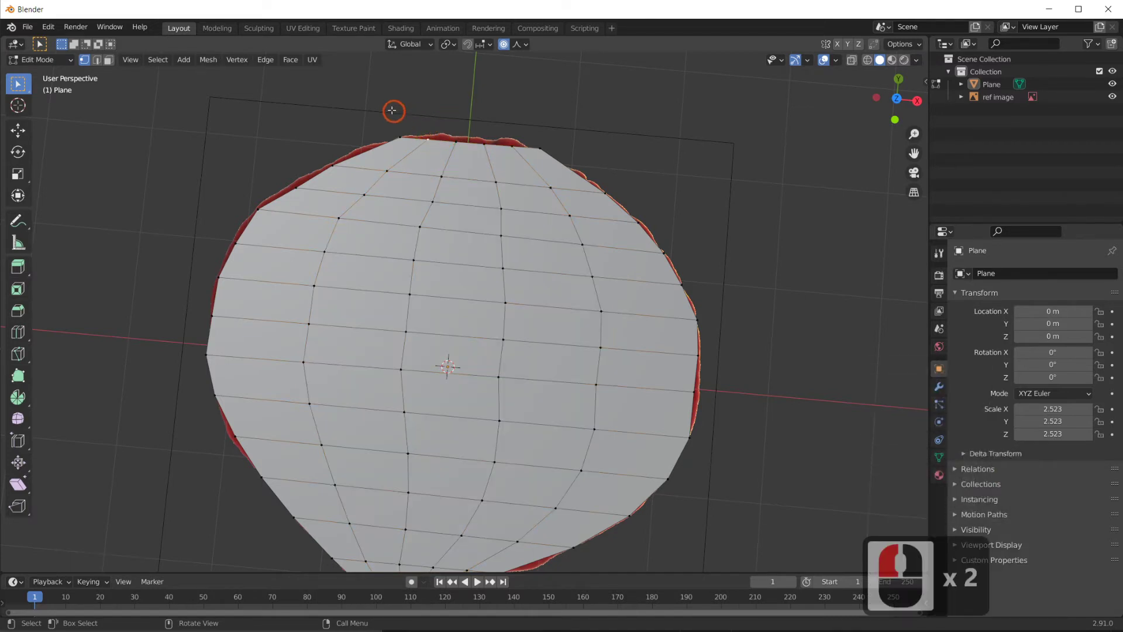
click(381, 112)
drag(381, 112, 531, 159)
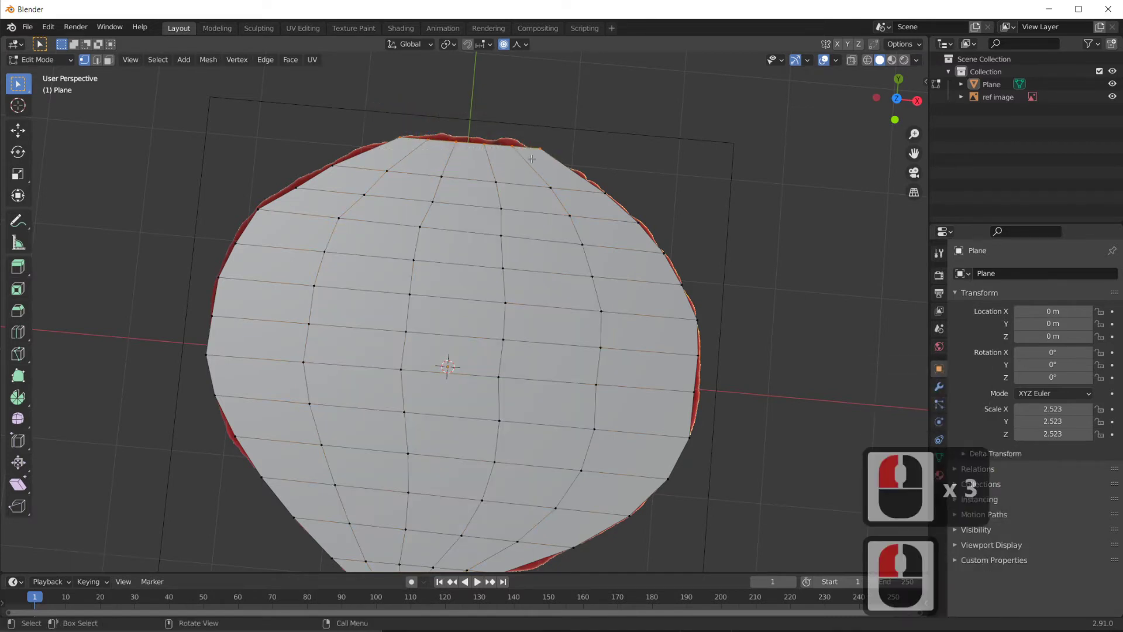
click(456, 146)
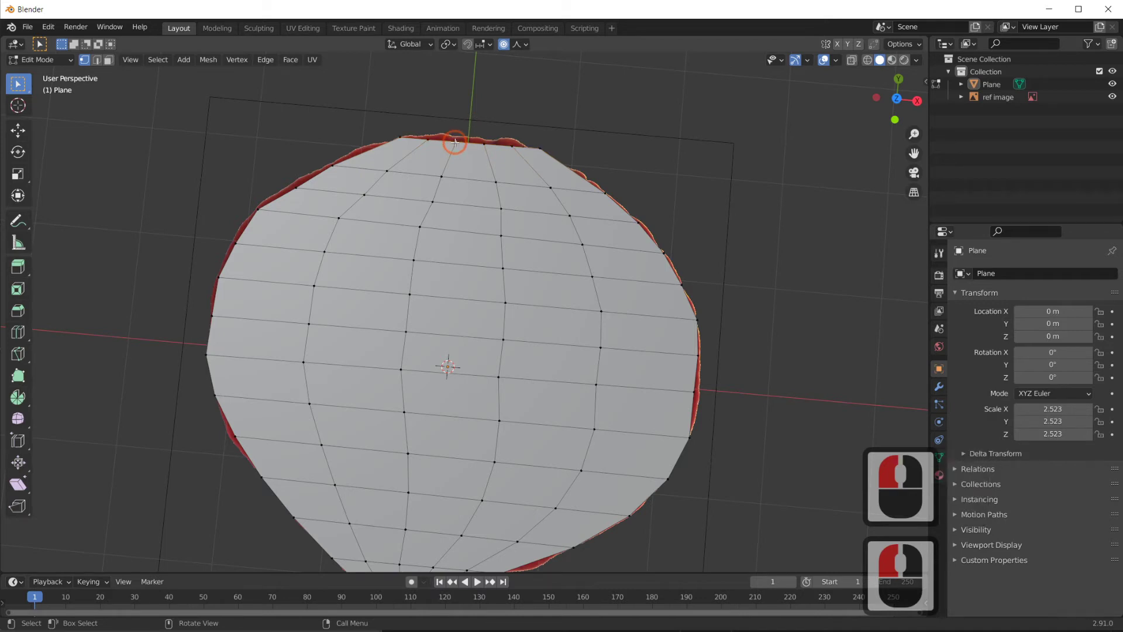
shift+click(485, 145)
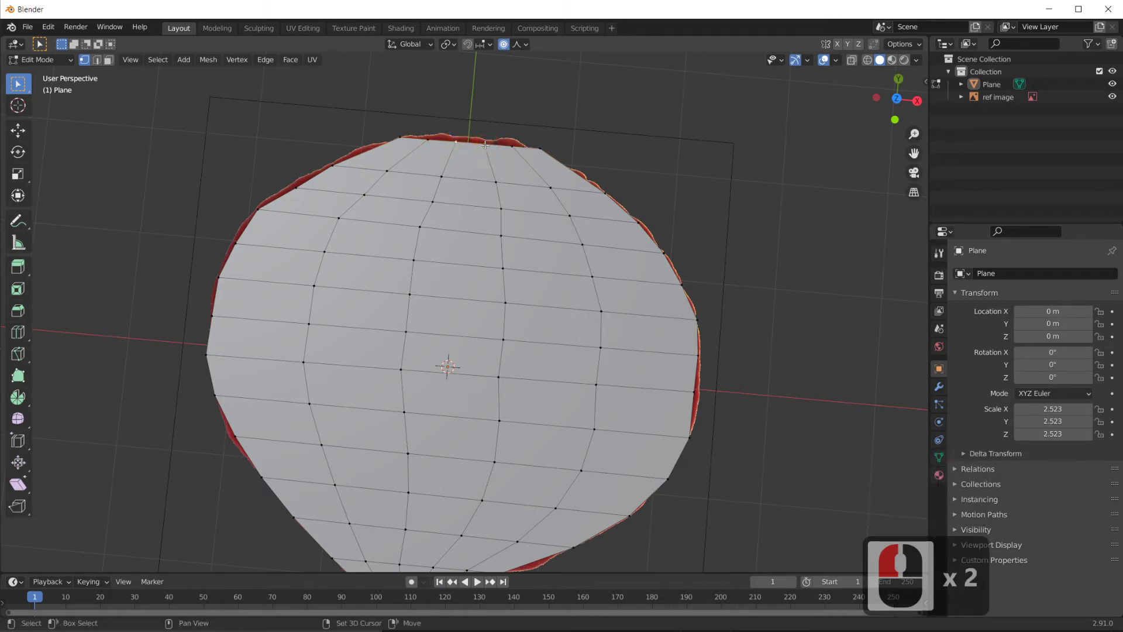
shift+click(485, 145)
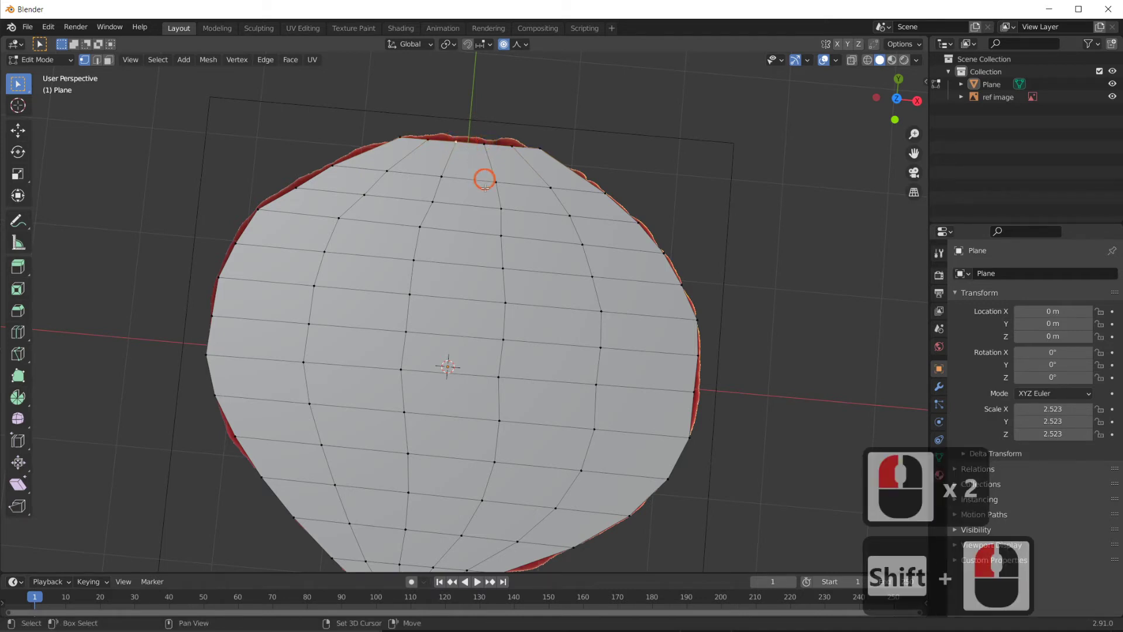
shift+click(485, 142)
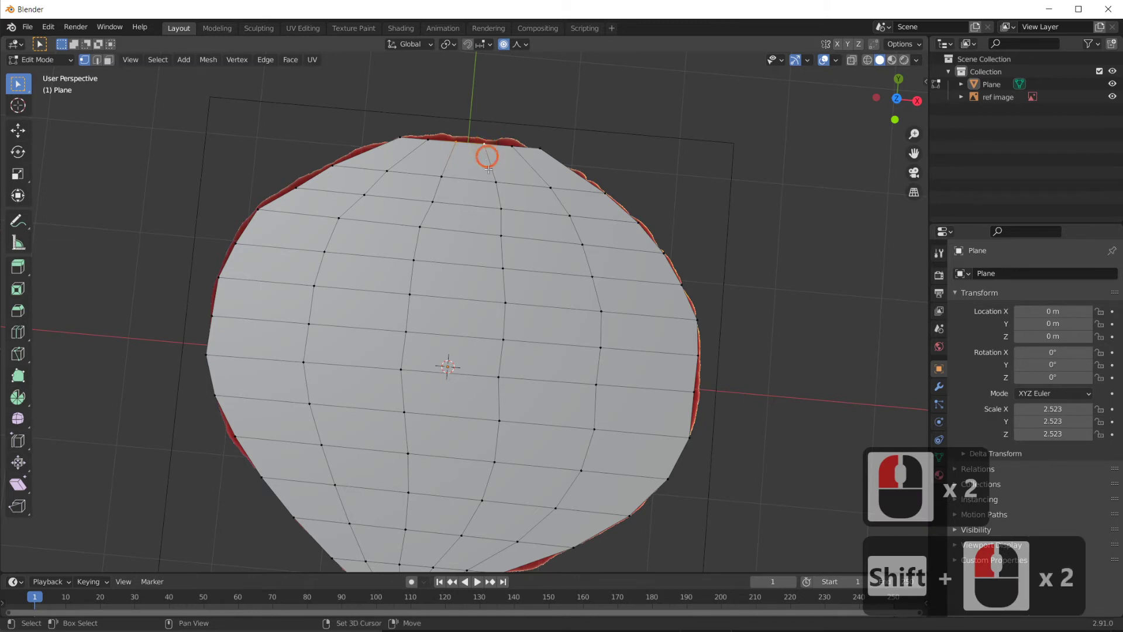
key(g)
click(471, 138)
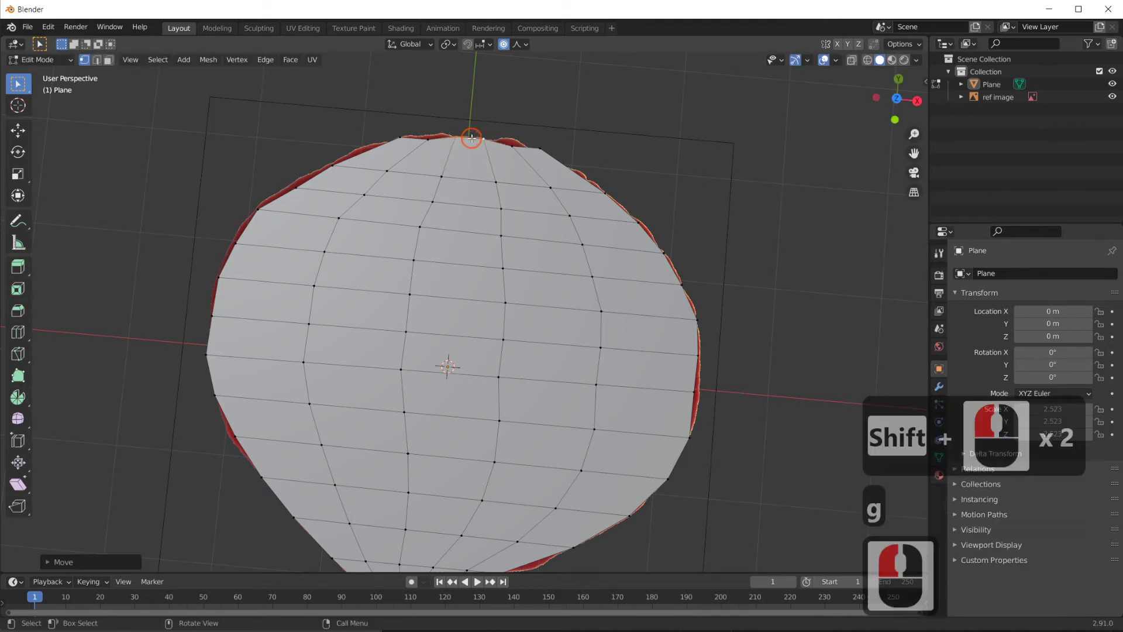
Raise the top-edge vertex beside the top-left corner onto the outline, using a proportional size of 0.47
click(426, 141)
key(g)
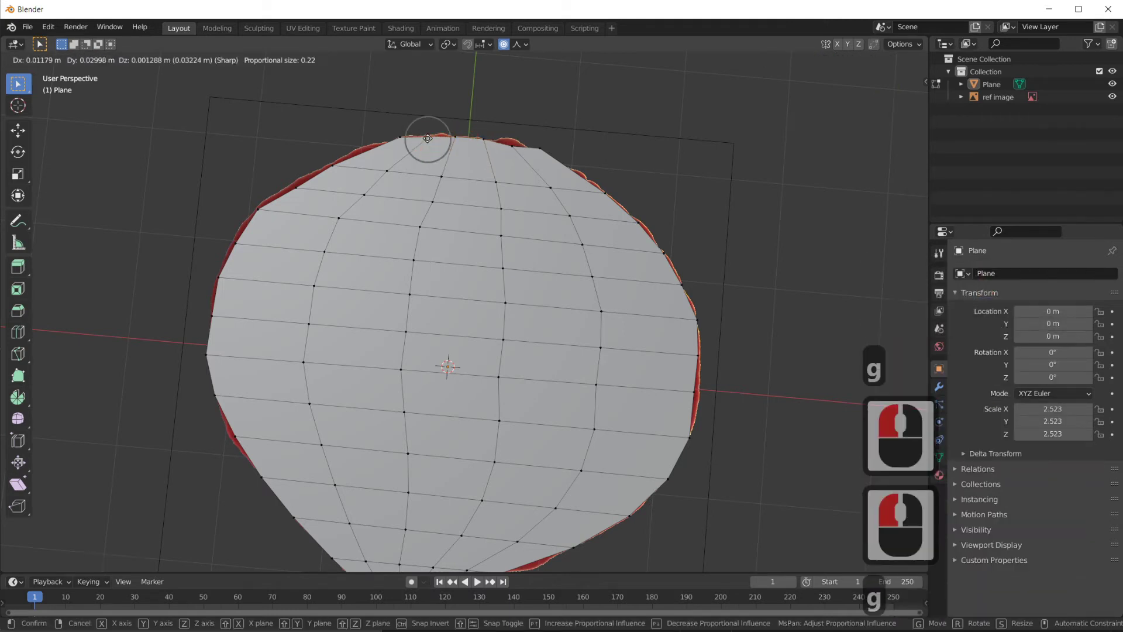
scroll(428, 138, up, 4)
scroll(427, 138, down, 12)
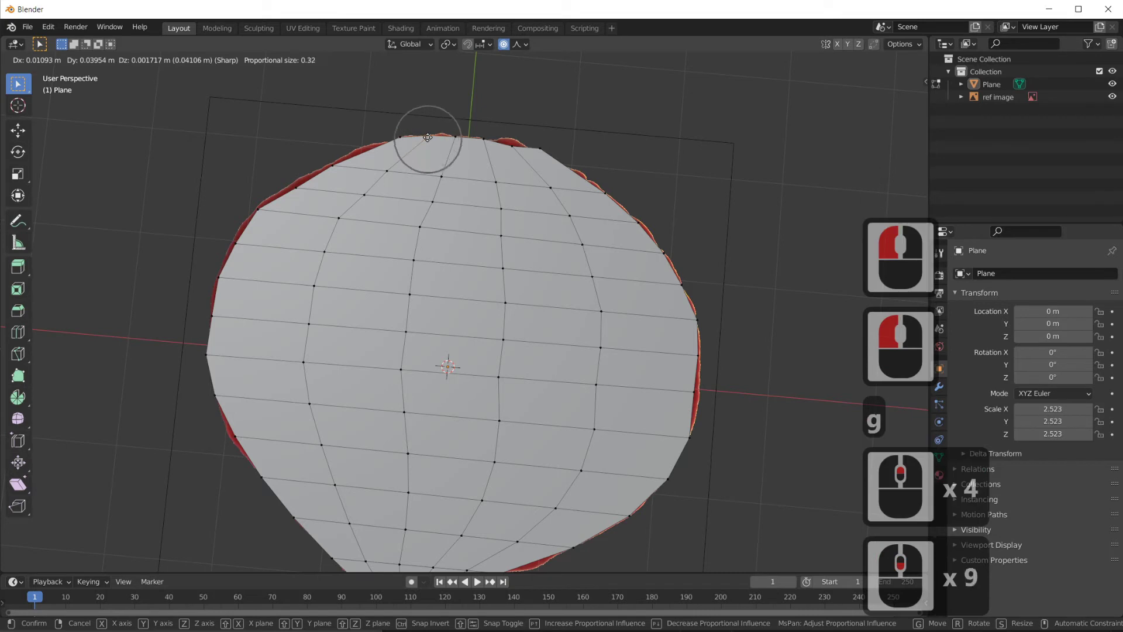
click(427, 138)
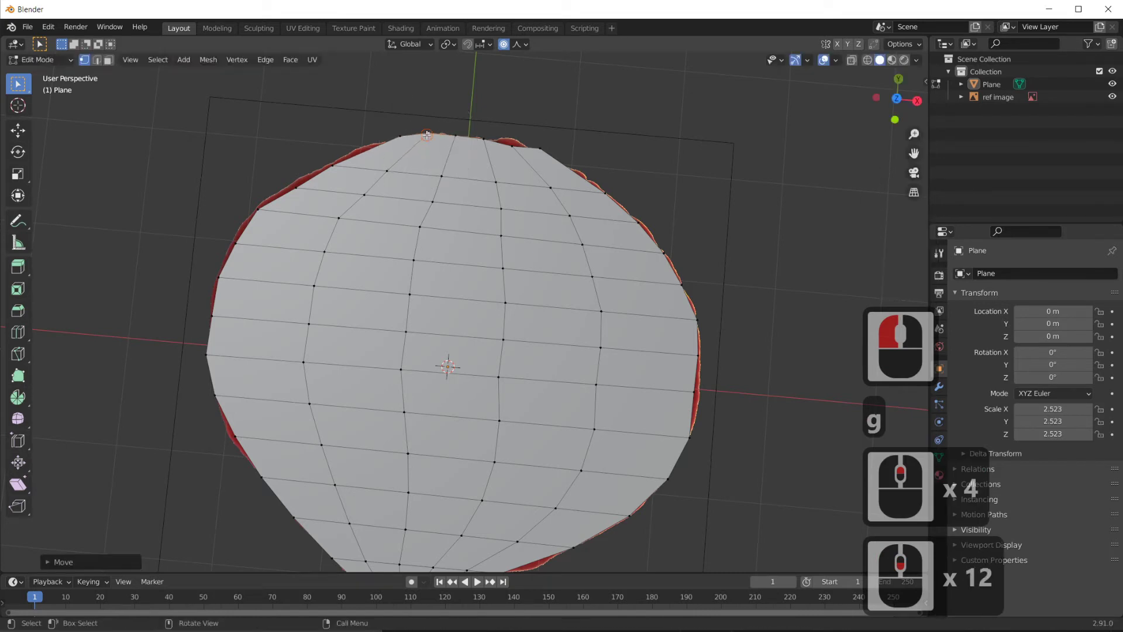
Move the top-left corner vertex slightly up onto the petal's upper outline with a proportional size of 0.83
click(333, 163)
scroll(333, 163, up, 2)
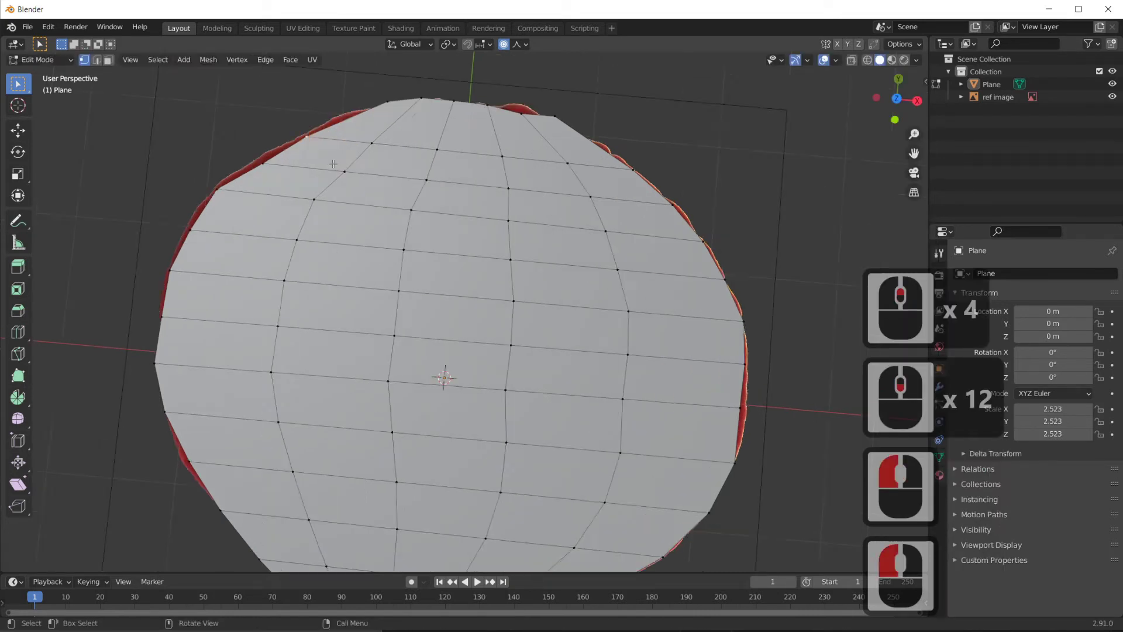
scroll(333, 164, down, 2)
key(g)
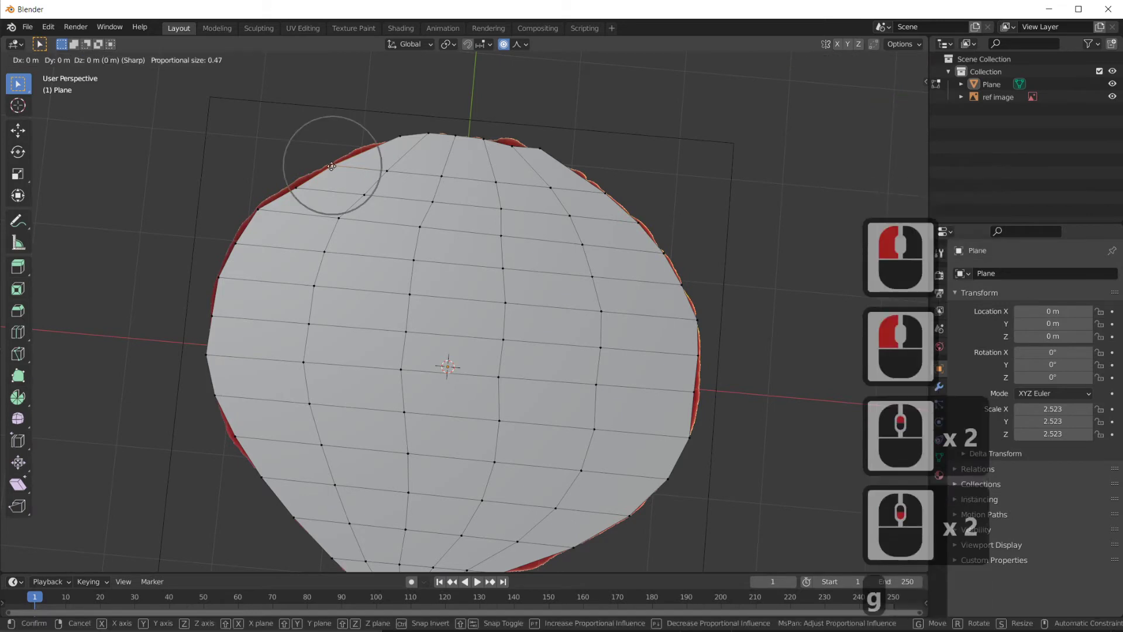
scroll(332, 166, up, 3)
scroll(331, 166, down, 1)
scroll(331, 166, down, 8)
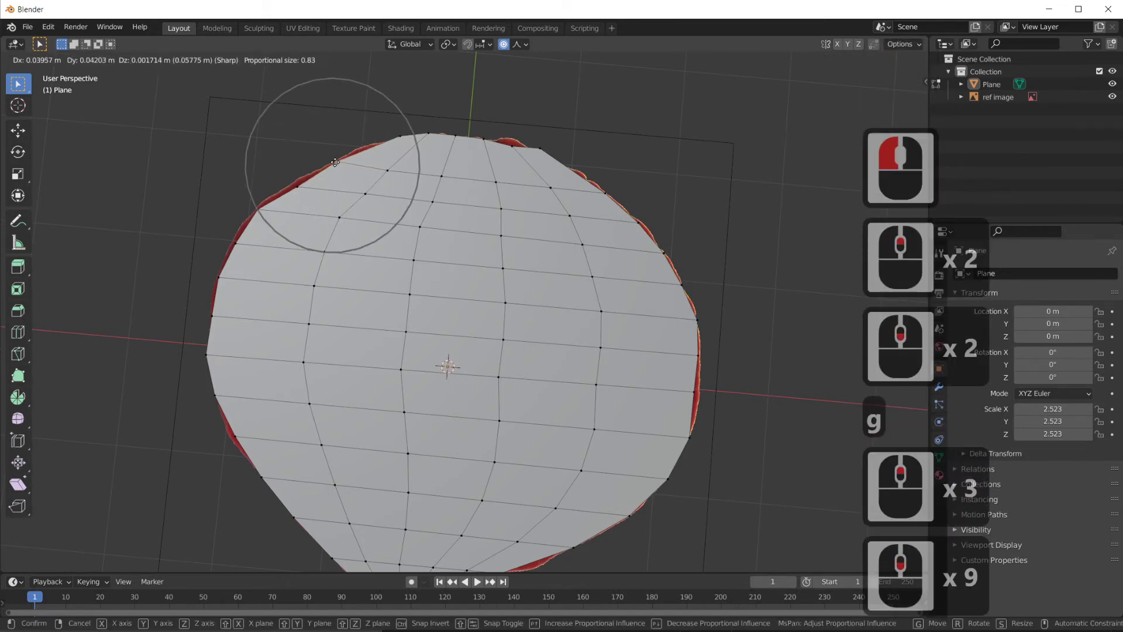
click(330, 164)
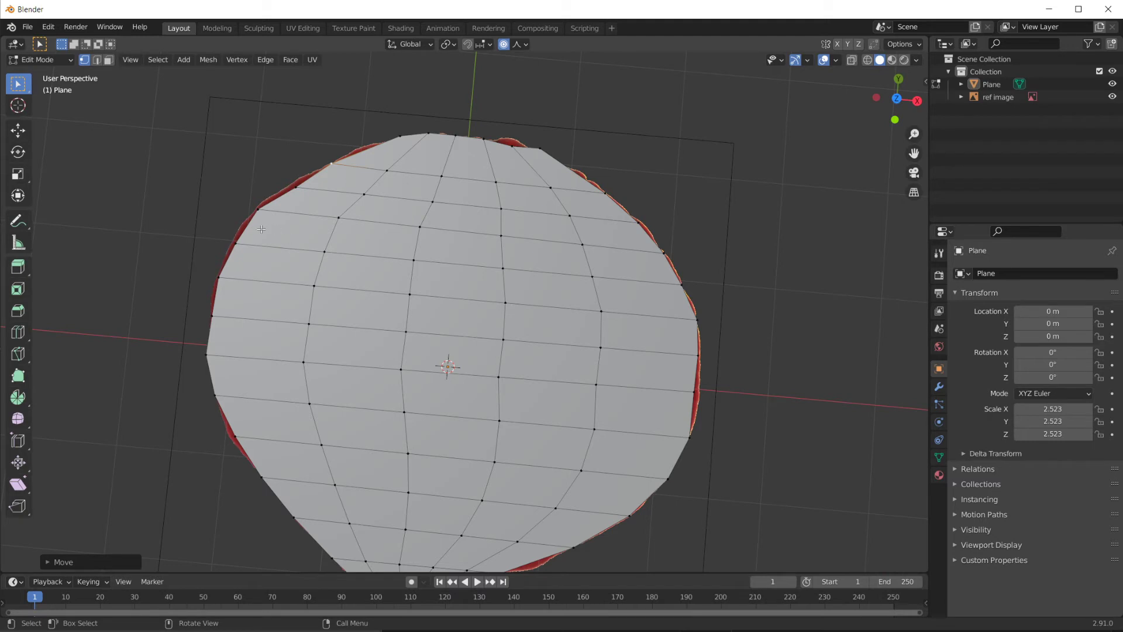
Move the upper vertex of the petal's left edge slightly outward onto the reference outline
click(237, 241)
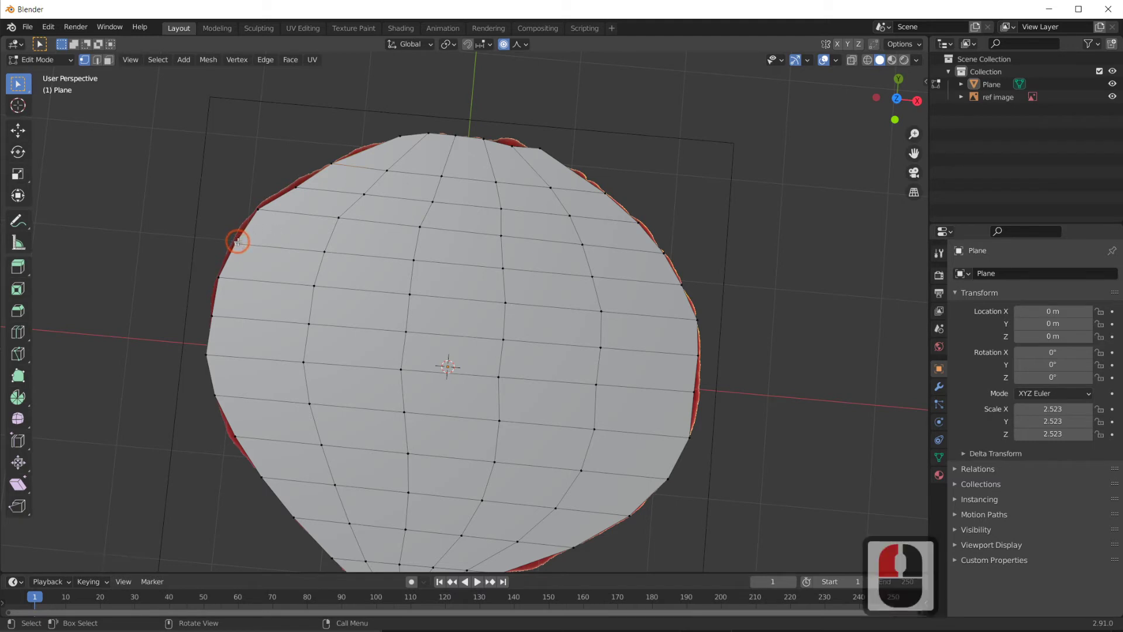
key(g)
click(235, 240)
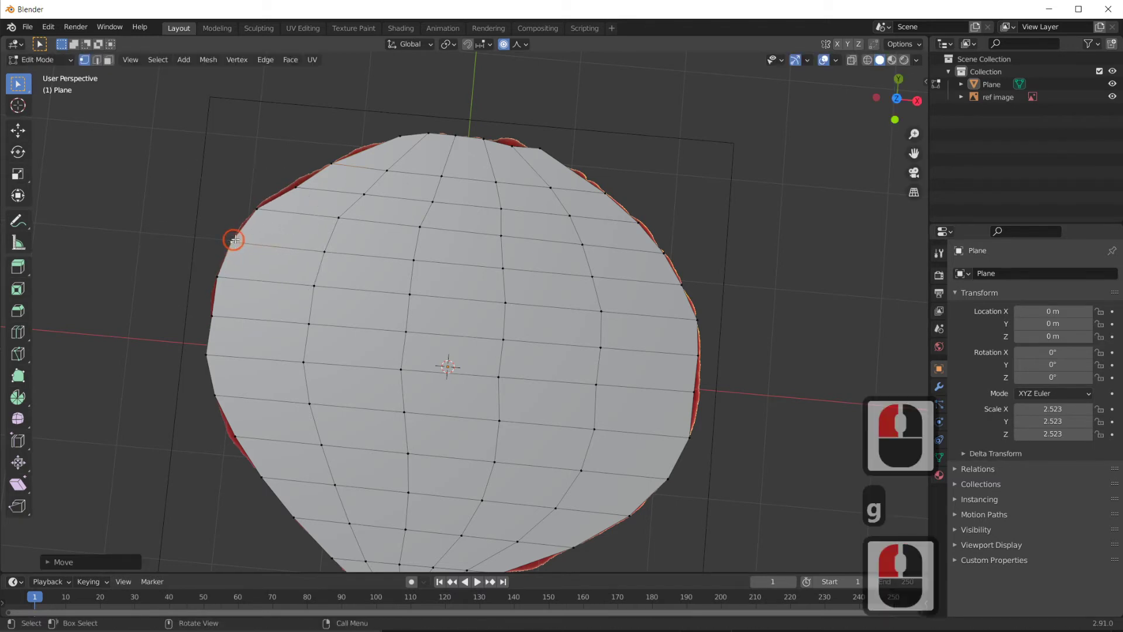
Adjust the last two vertices at the right end of the petal's top edge, one at a time, to fit the outline
click(511, 142)
key(g)
click(511, 140)
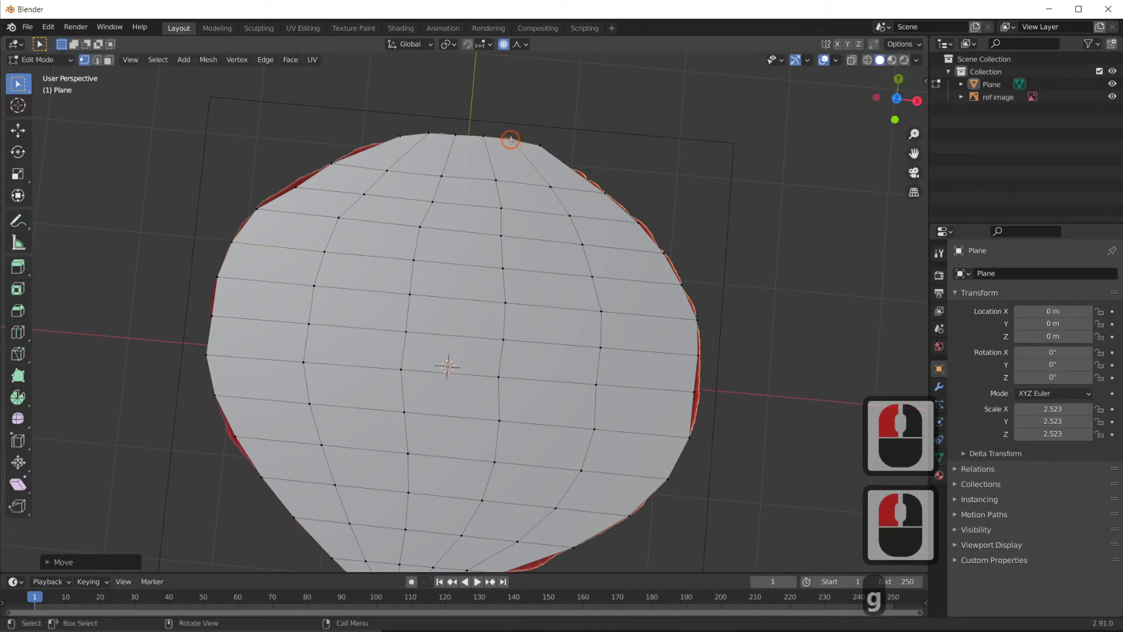
click(540, 146)
key(g)
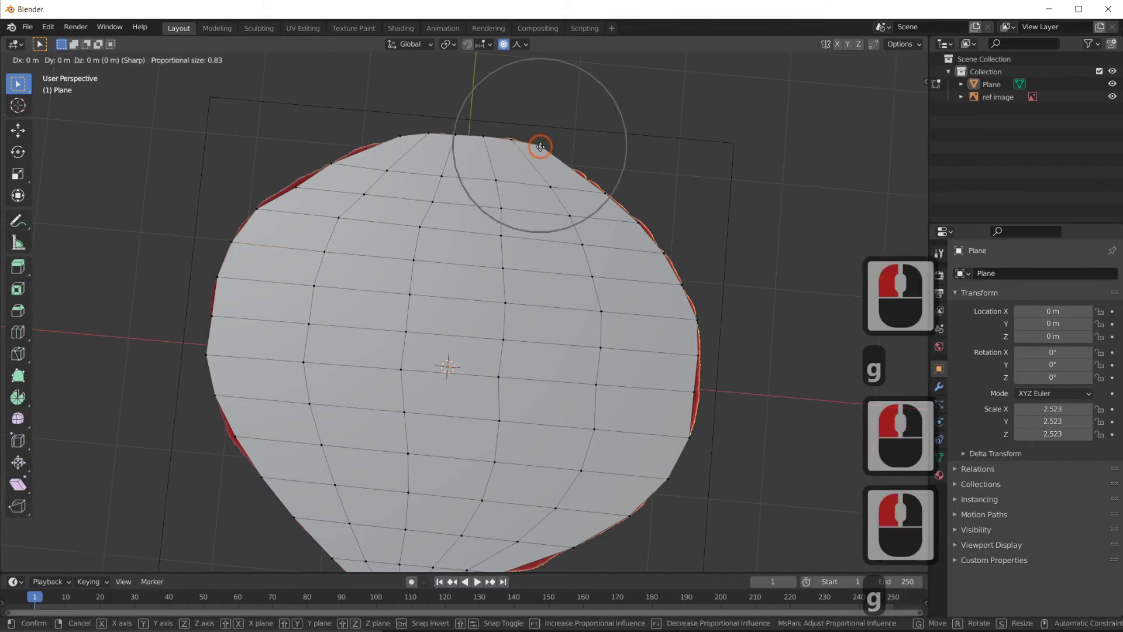
click(541, 147)
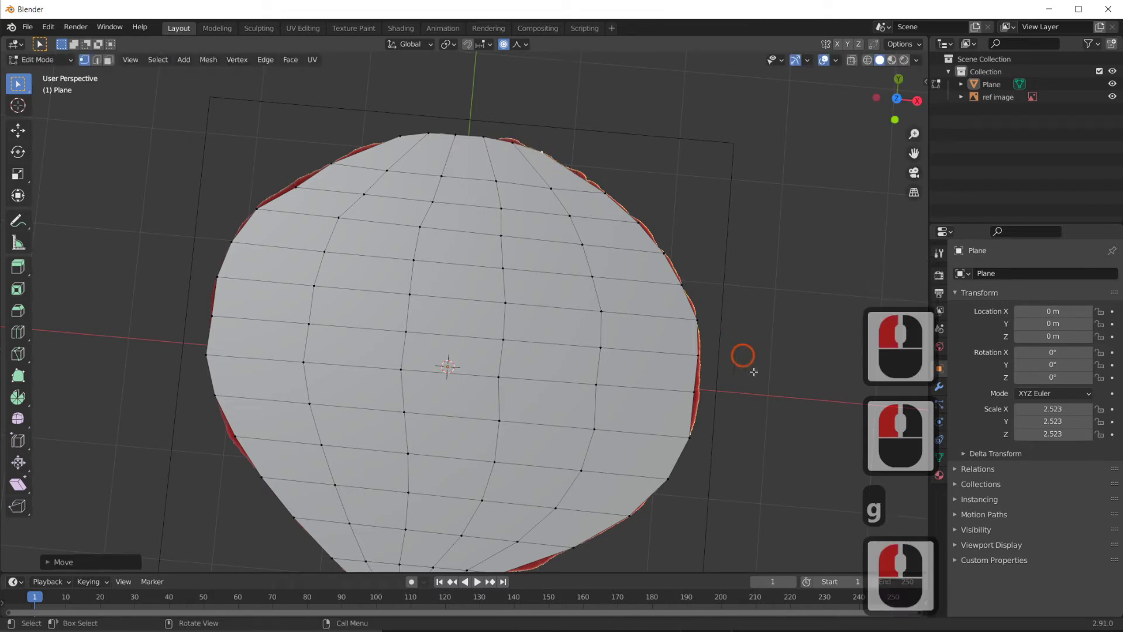
Move the right-edge vertex near the red axis line slightly outward onto the petal outline
click(693, 390)
key(g)
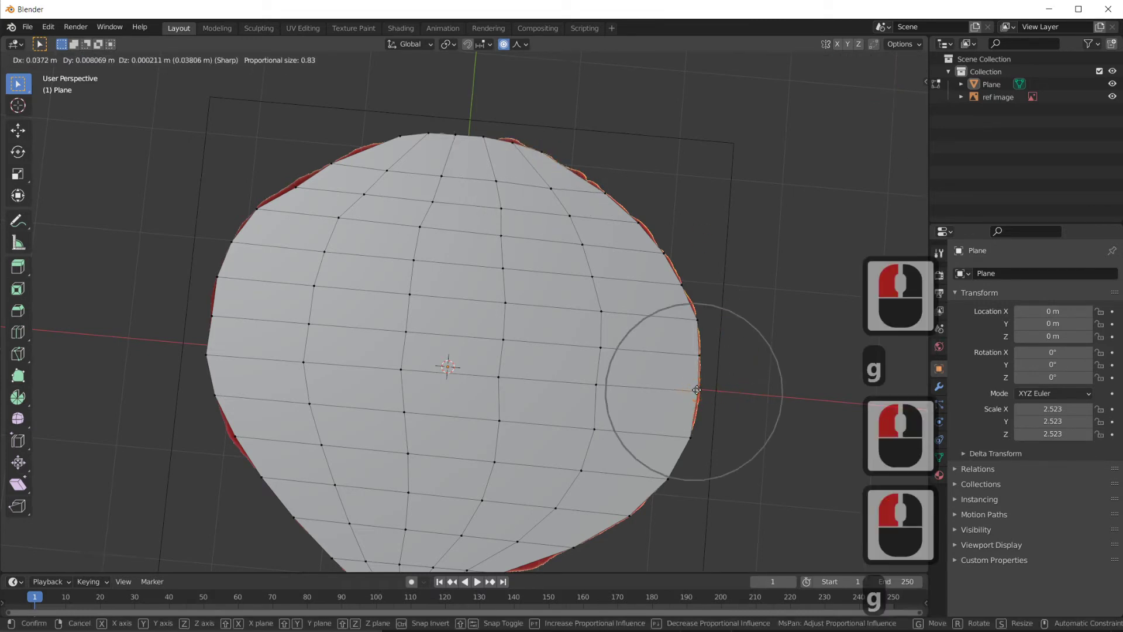
click(697, 391)
click(737, 428)
Move the lower-right edge vertex beside the exposed red area near the petal's base onto the outline
middle_drag(737, 429, 727, 429)
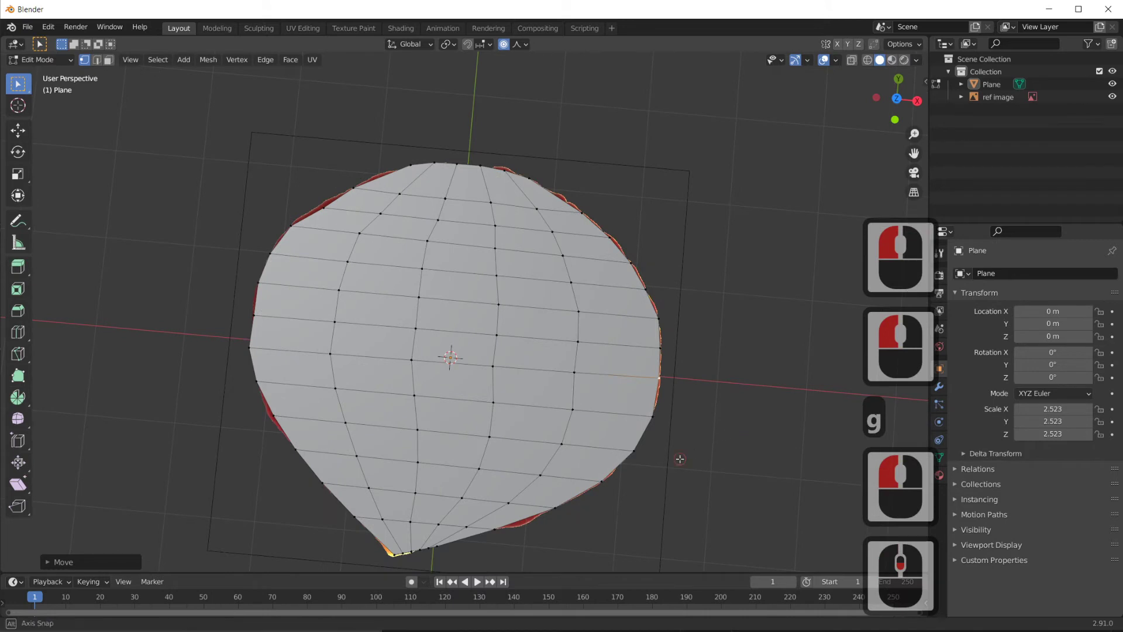
shift+middle_drag(679, 456, 651, 438)
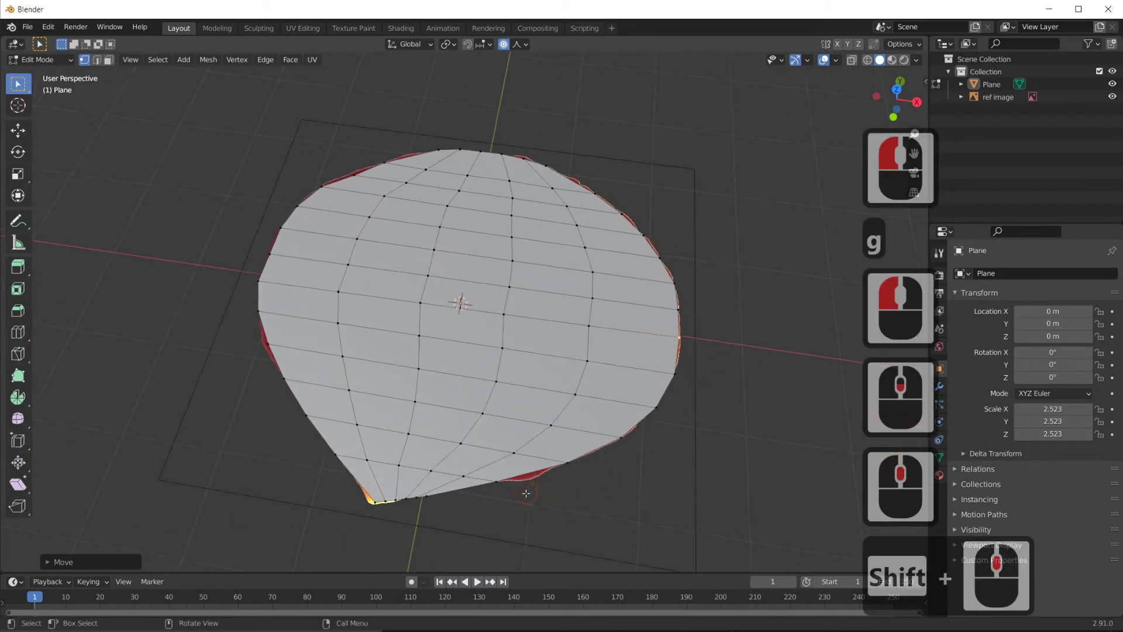
click(496, 481)
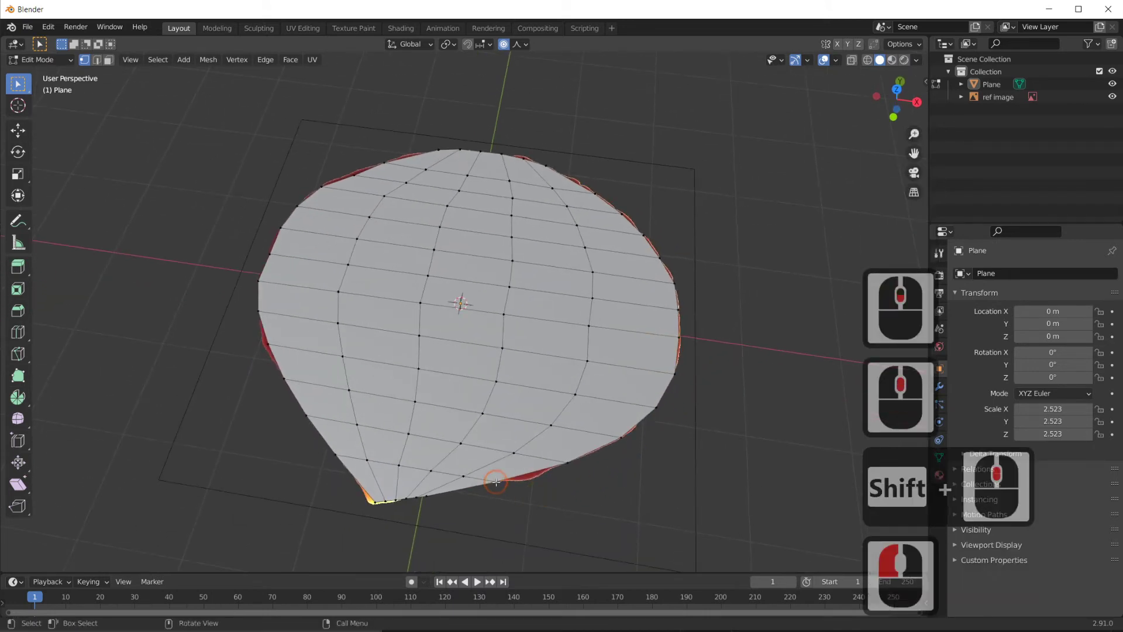
key(g)
click(497, 481)
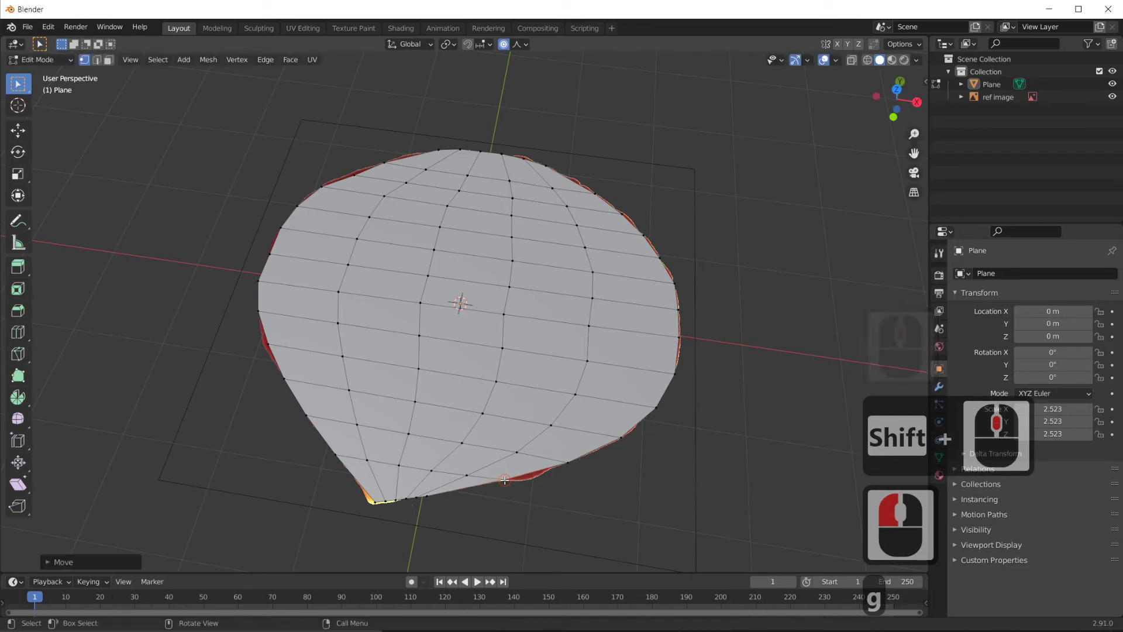
Move the lower-left edge vertex outward to cover the exposed part of the reference petal
click(270, 342)
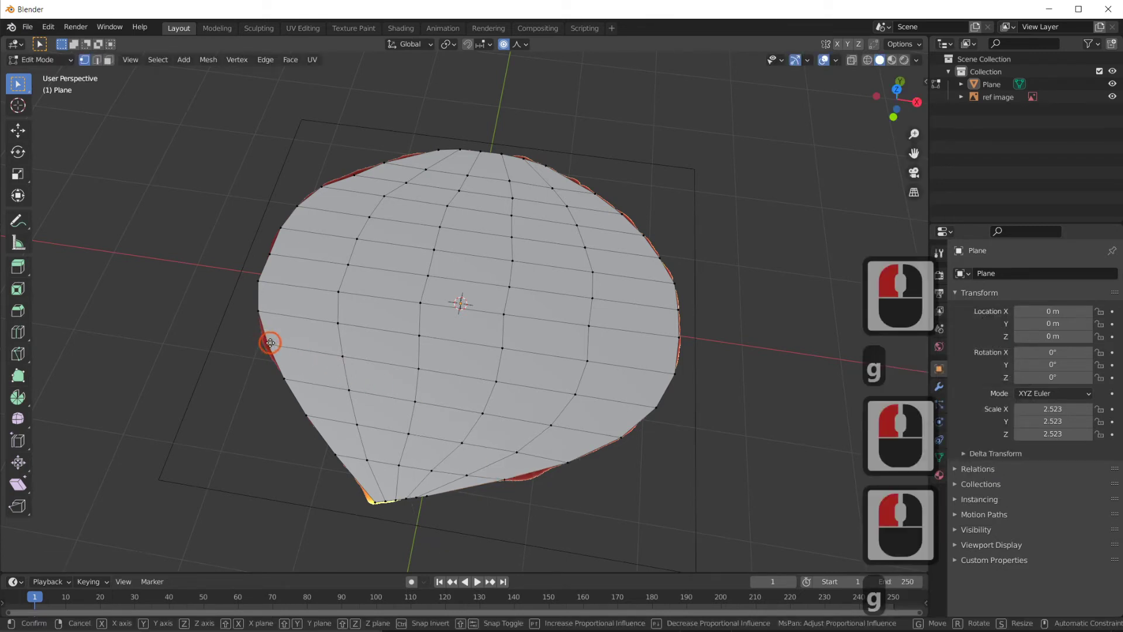
key(g)
click(359, 339)
scroll(669, 362, down, 3)
Hide the reference image and switch the viewport shading to Material Preview
middle_drag(669, 362, 557, 393)
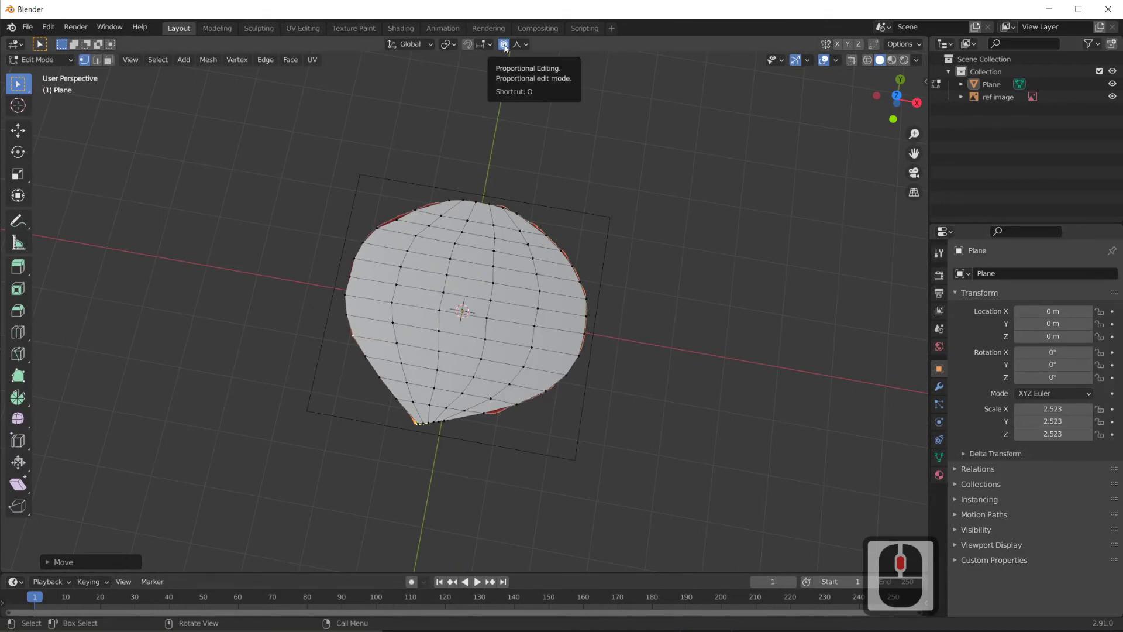
middle_drag(545, 340, 521, 312)
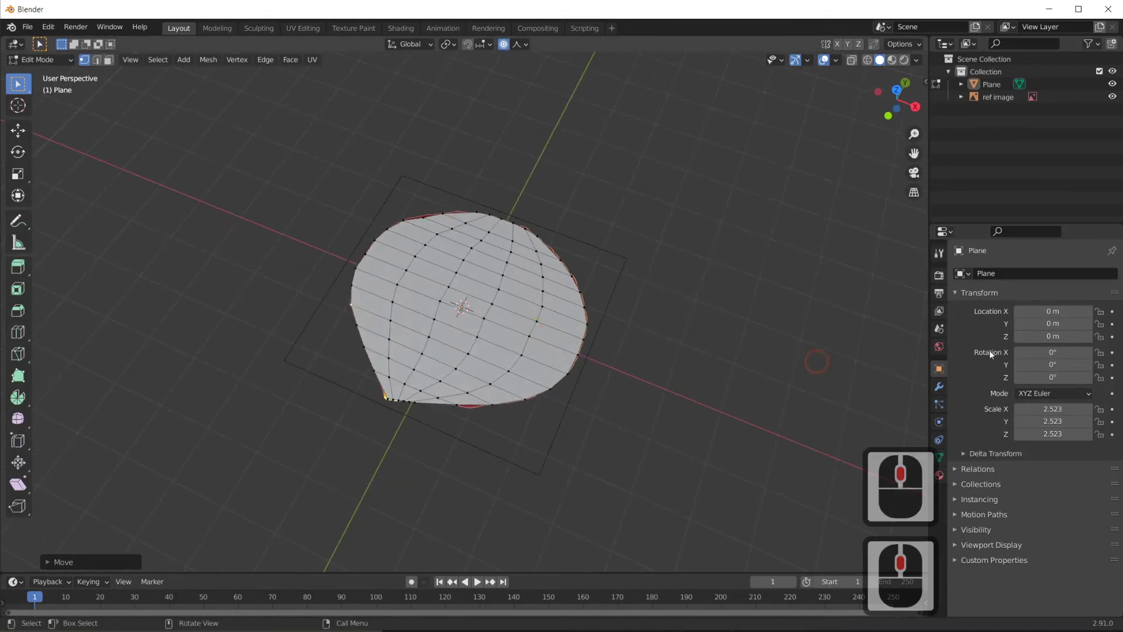
click(1113, 97)
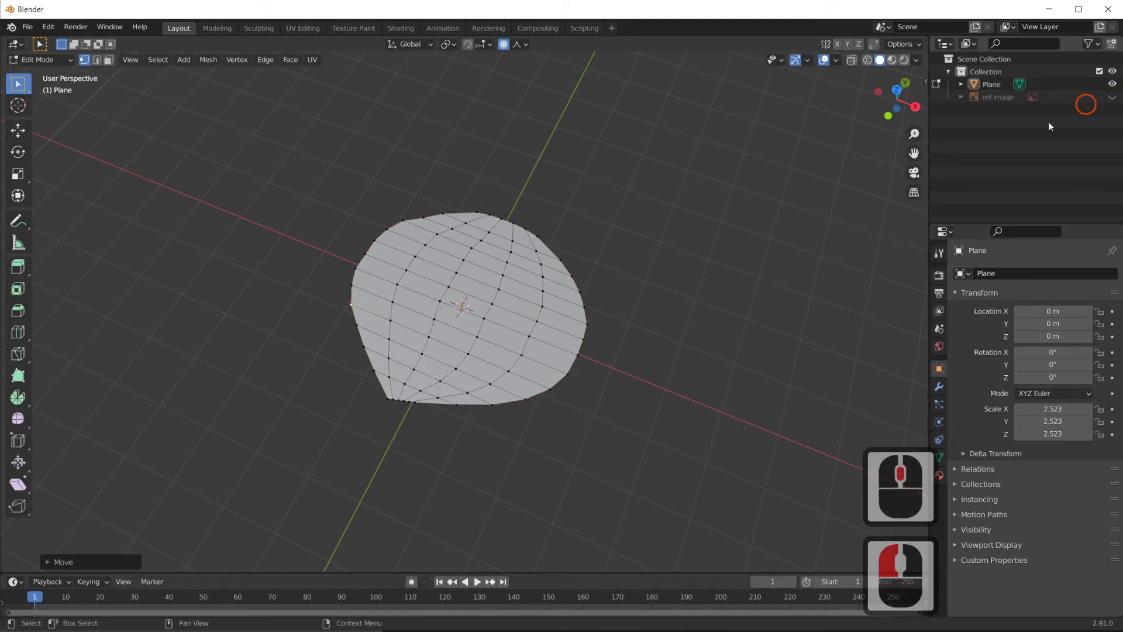
mouse_move(609, 376)
middle_down()
mouse_move(516, 375)
mouse_move(631, 376)
middle_up()
click(602, 363)
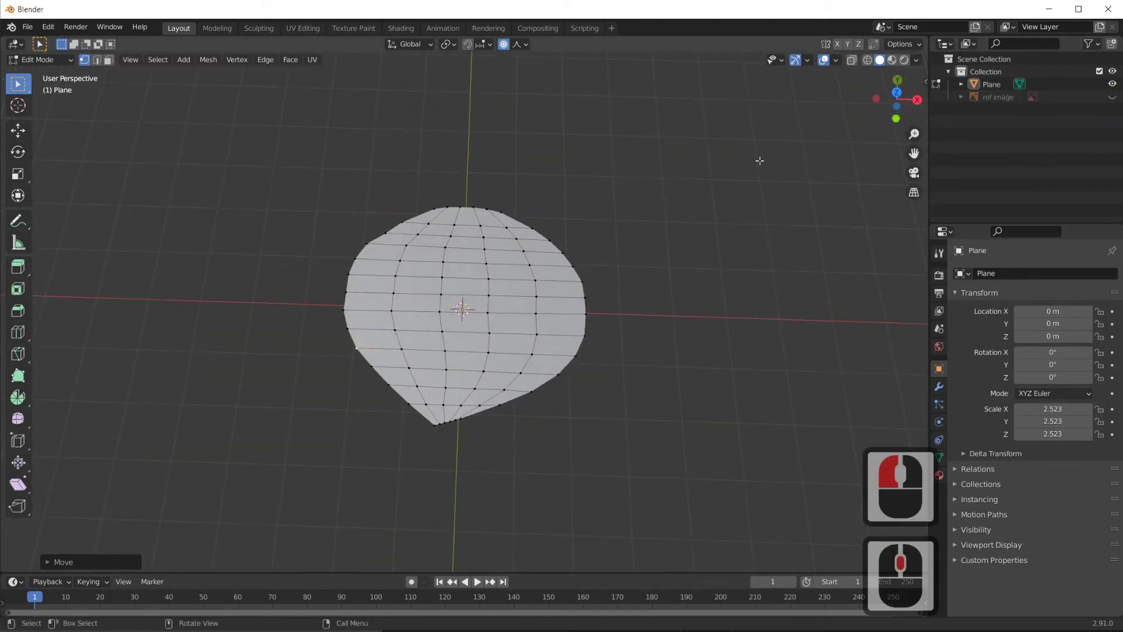
click(892, 60)
click(706, 228)
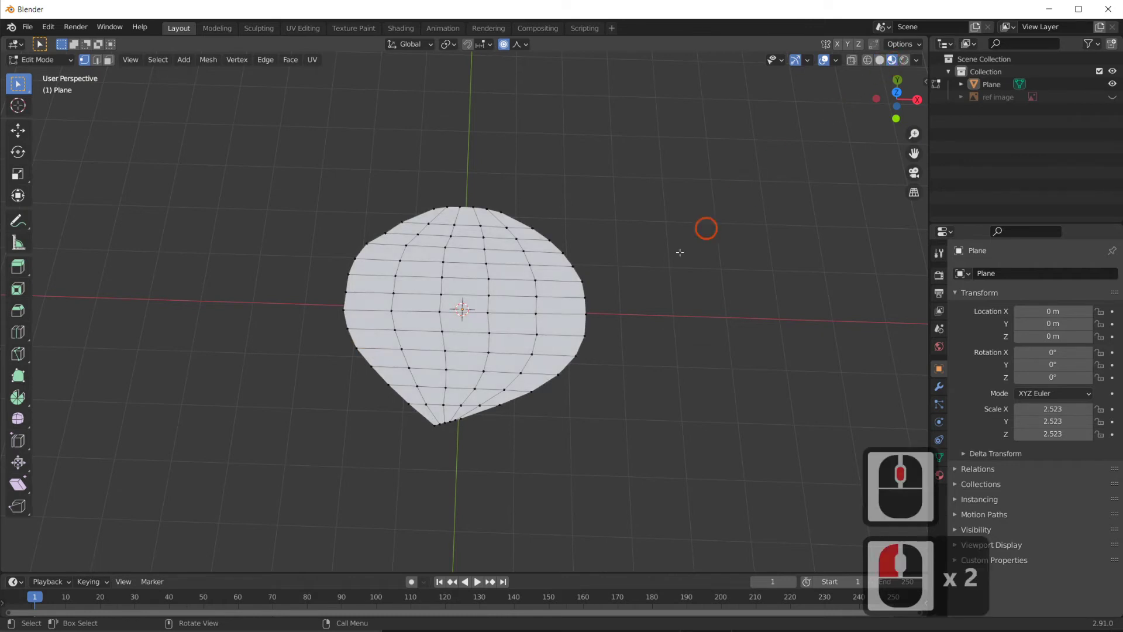
Examine the petal's silhouette in Object Mode, and return to Edit Mode to inspect the mesh at an angle
key(Tab)
middle_drag(554, 351, 586, 384)
scroll(587, 374, up, 2)
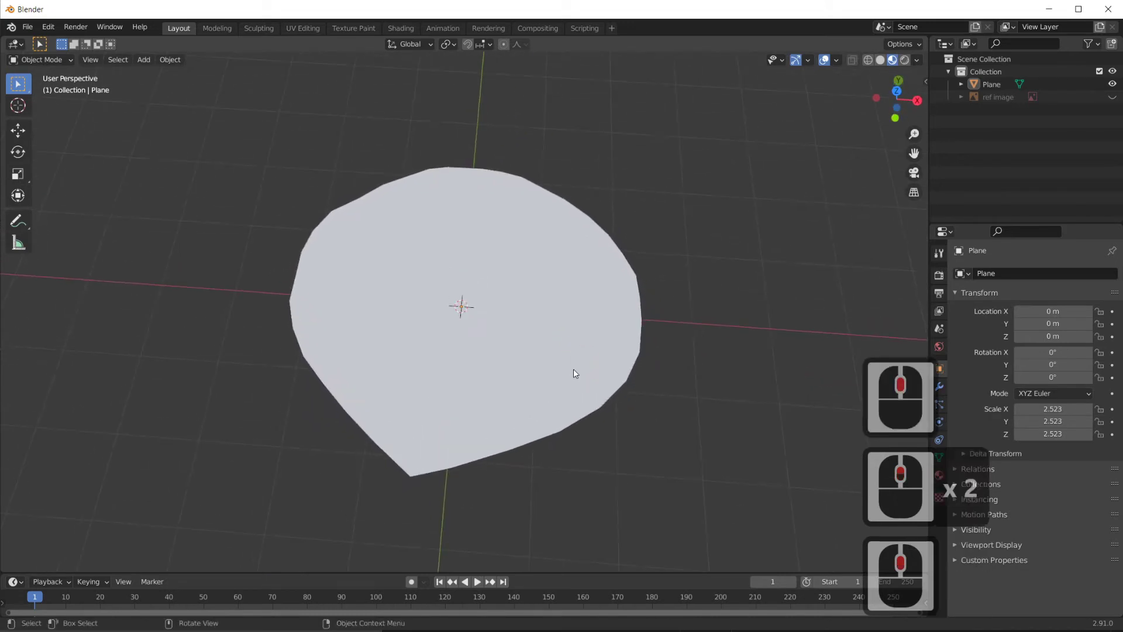
scroll(574, 376, down, 2)
key(Tab)
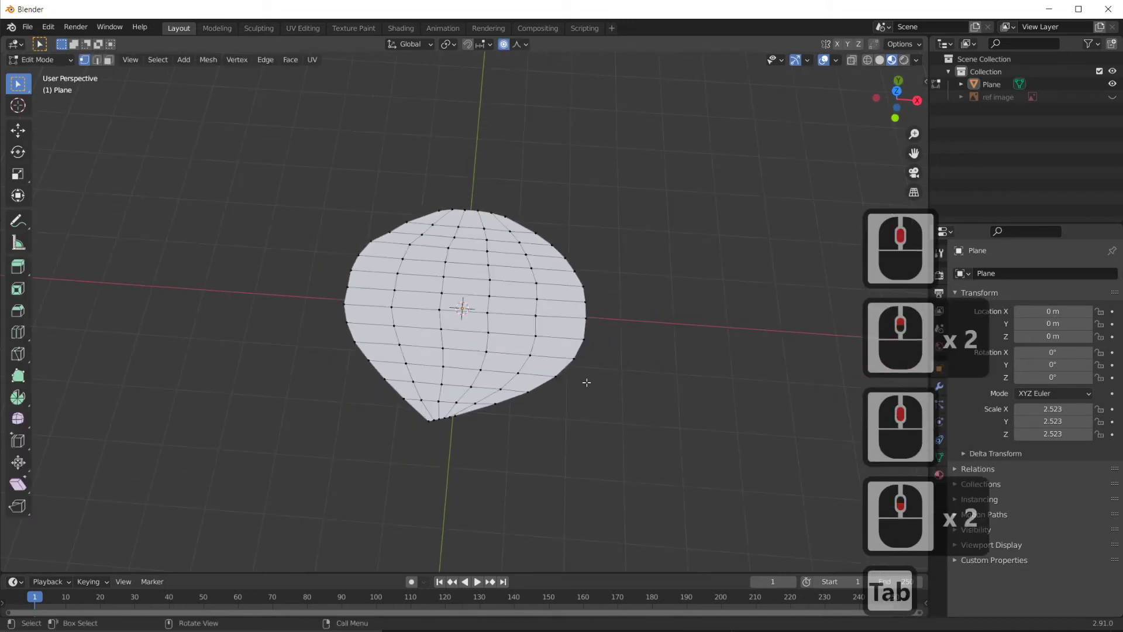
middle_drag(660, 293, 582, 324)
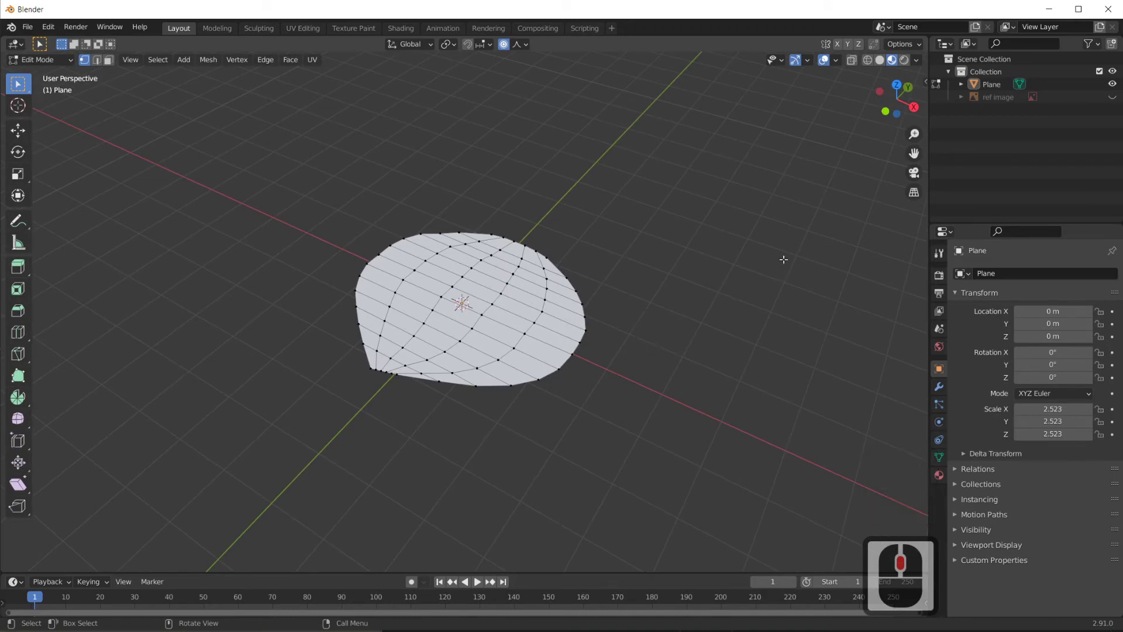
Select the boundary edge loops along both long sides of the petal
click(913, 107)
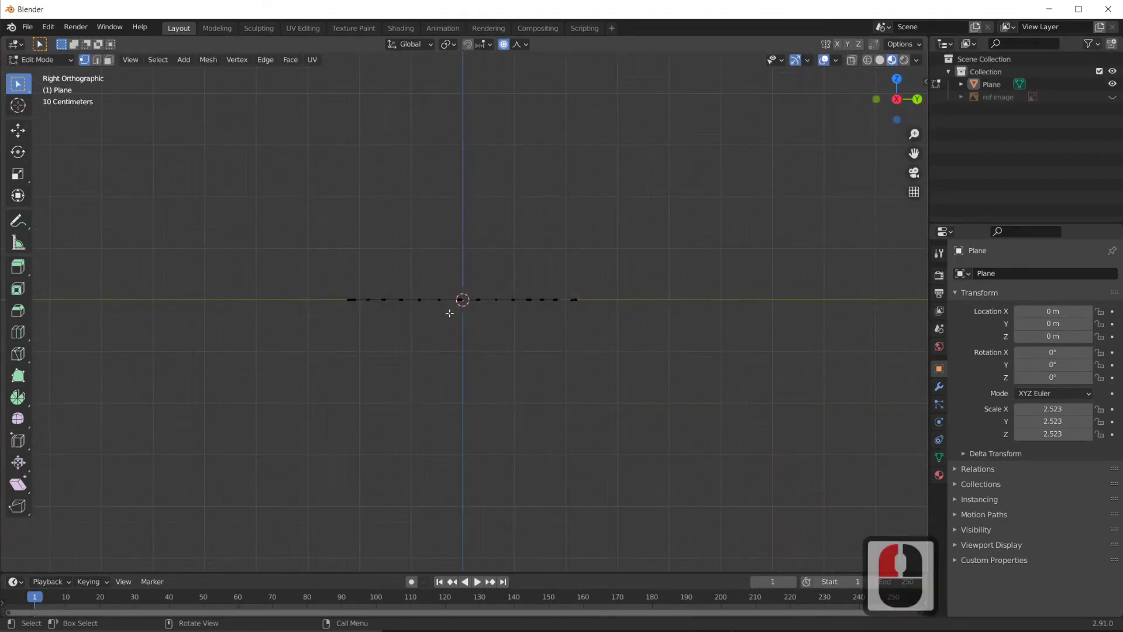
middle_drag(450, 313, 454, 356)
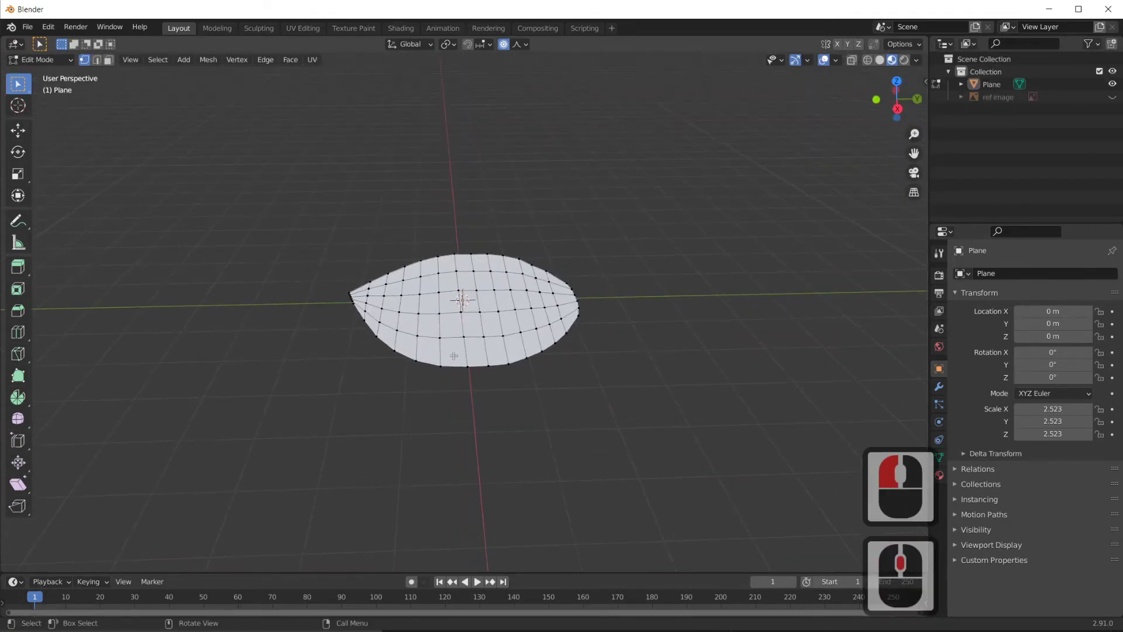
alt+click(406, 265)
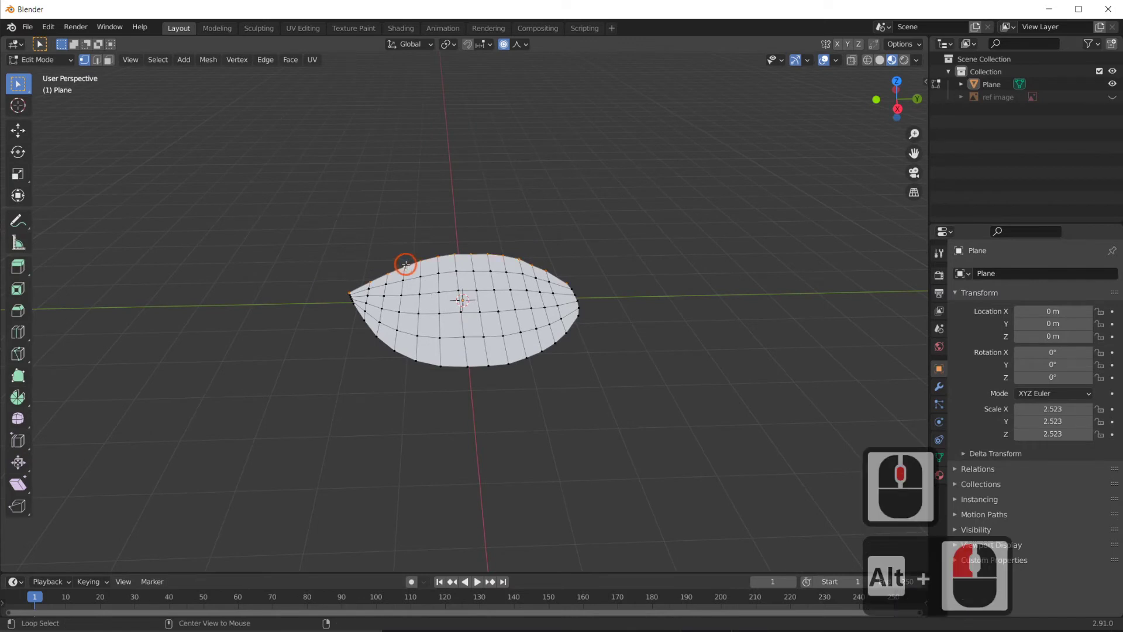
alt+click(356, 310)
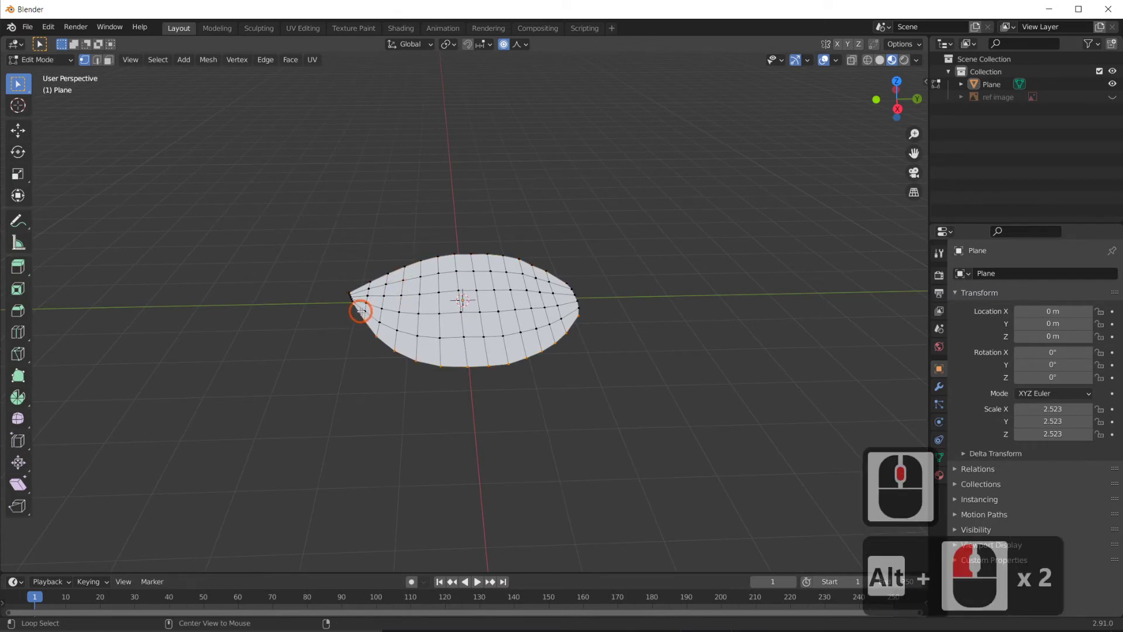
click(415, 265)
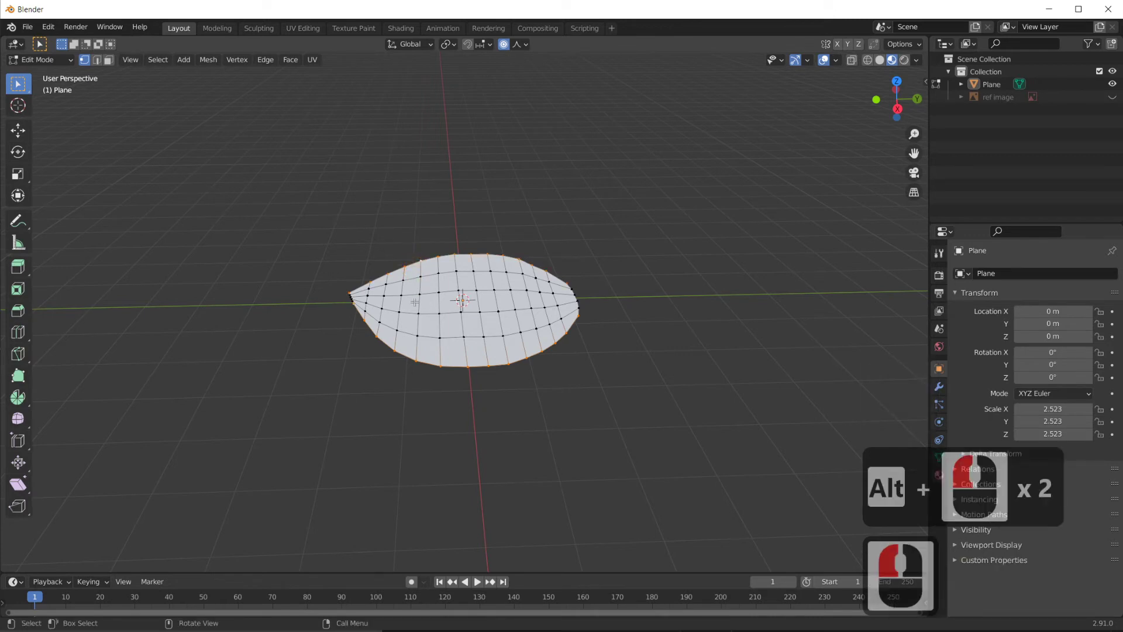
click(411, 361)
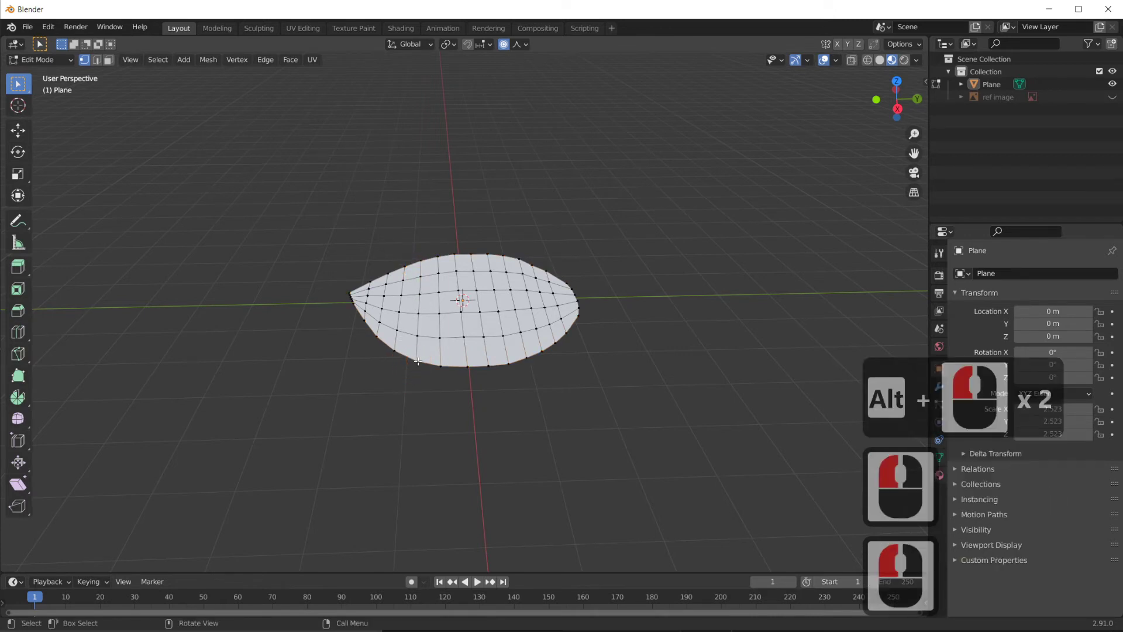
Try to select the leaf mesh's boundary vertices one at a time along one long side
click(417, 361)
click(473, 365)
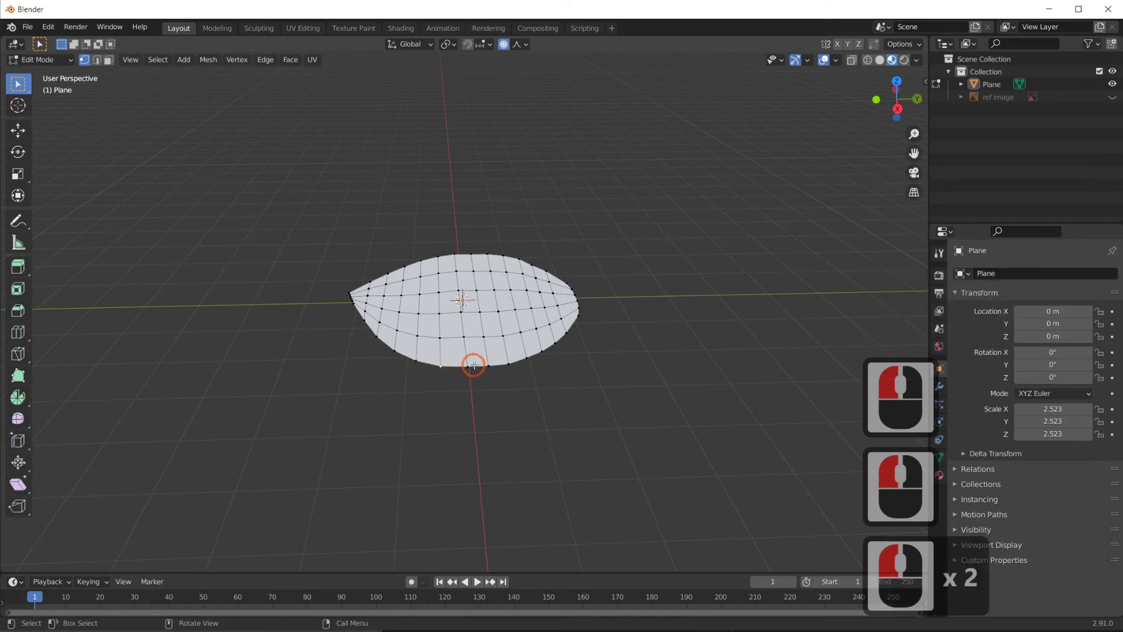
click(518, 354)
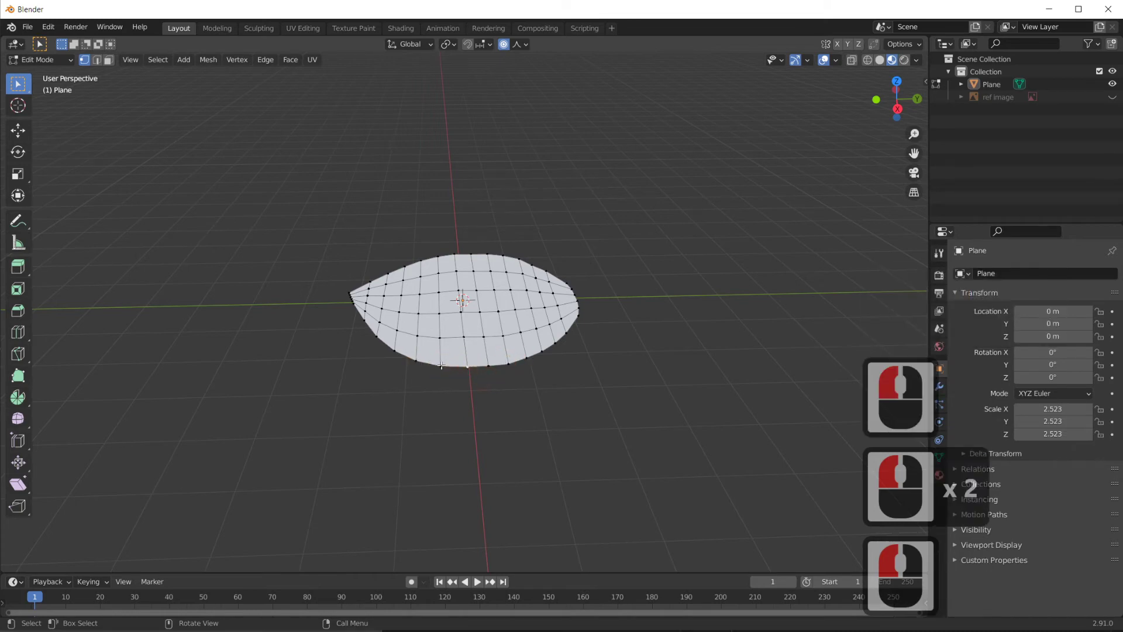
click(442, 365)
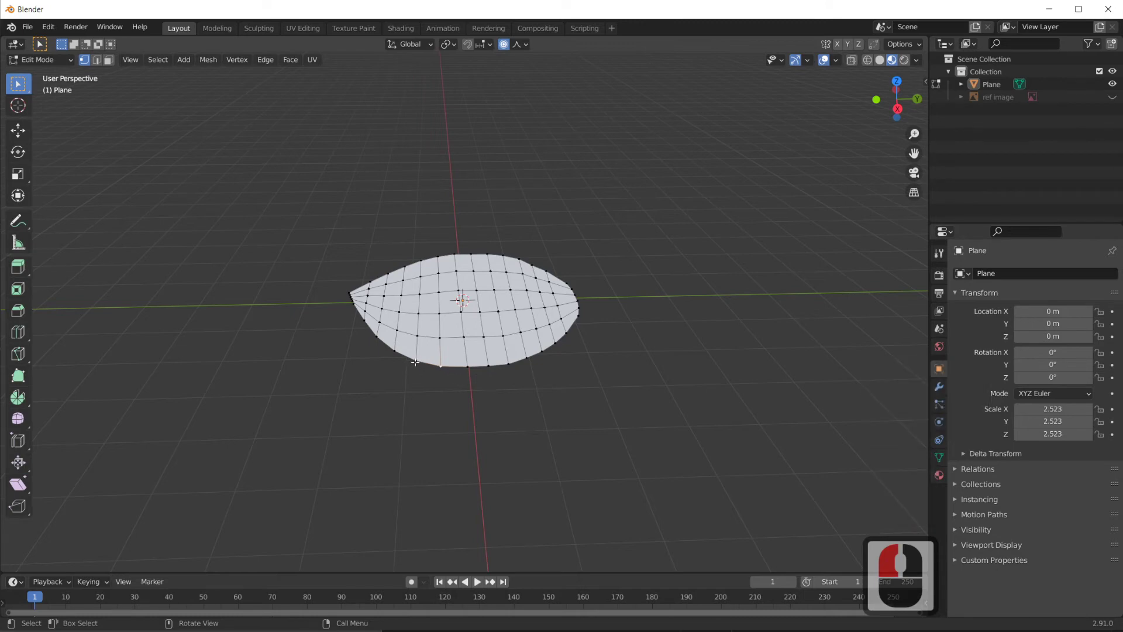
Try to loop-select the leaf's outer boundary in vertex select mode
middle_drag(415, 364, 419, 378)
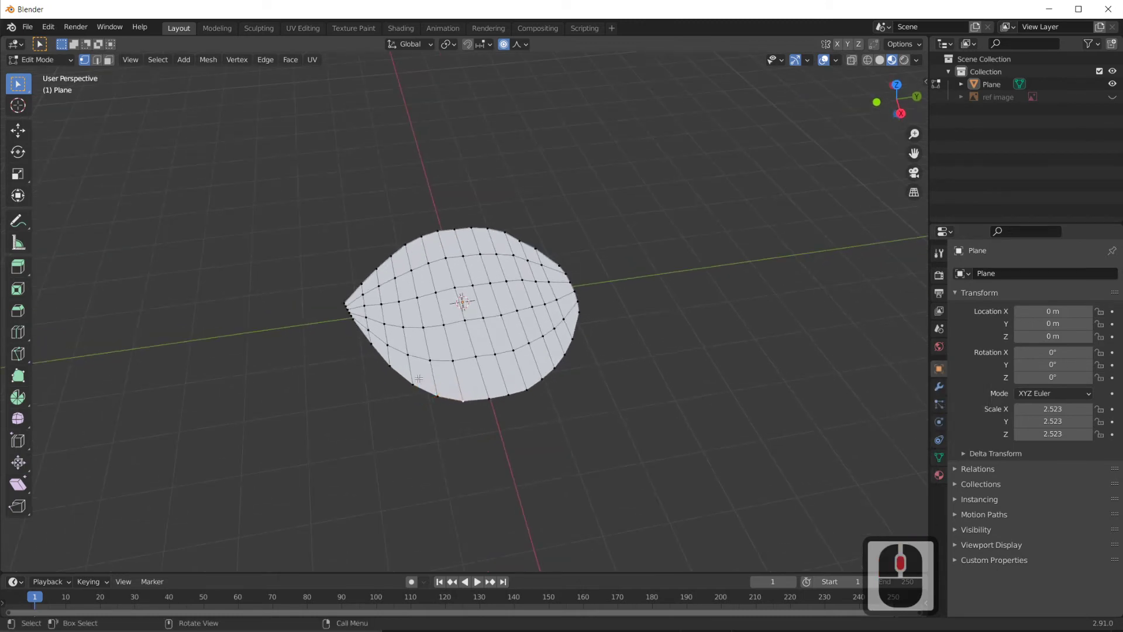
alt+click(391, 365)
click(413, 384)
alt+click(428, 391)
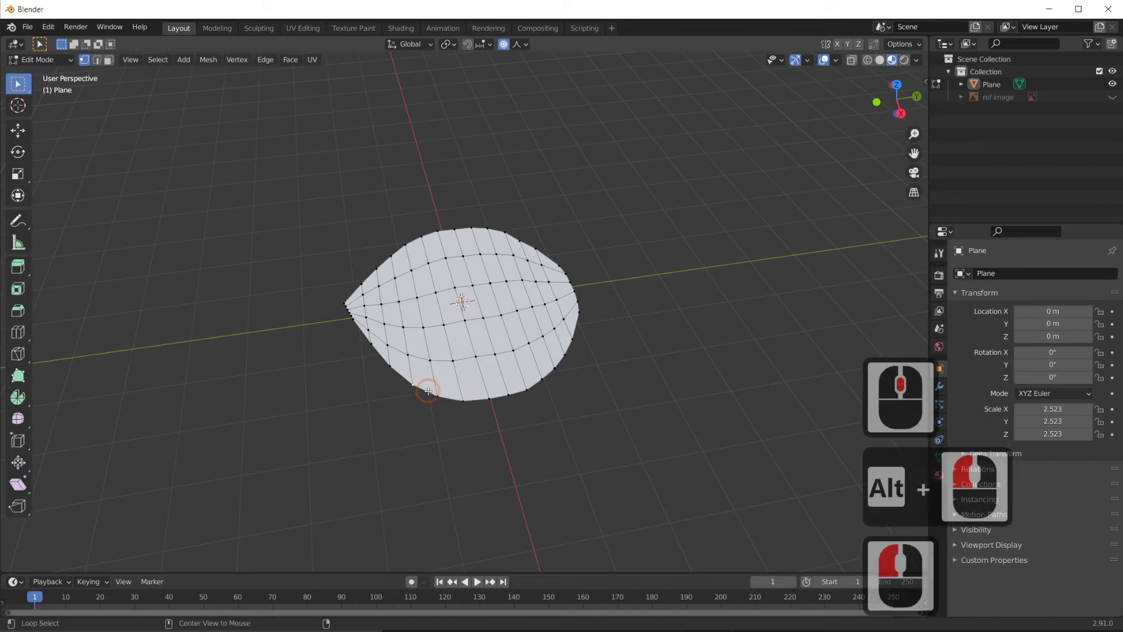
alt+click(437, 396)
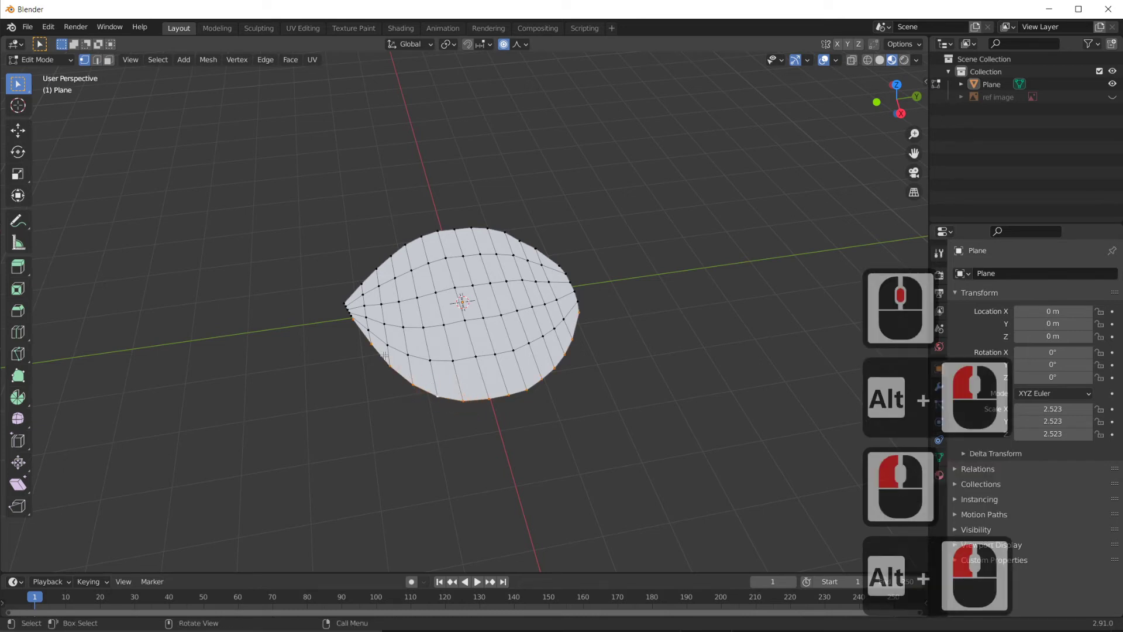
scroll(382, 361, up, 3)
mouse_move(301, 396)
middle_down()
mouse_move(334, 402)
mouse_move(293, 402)
middle_up()
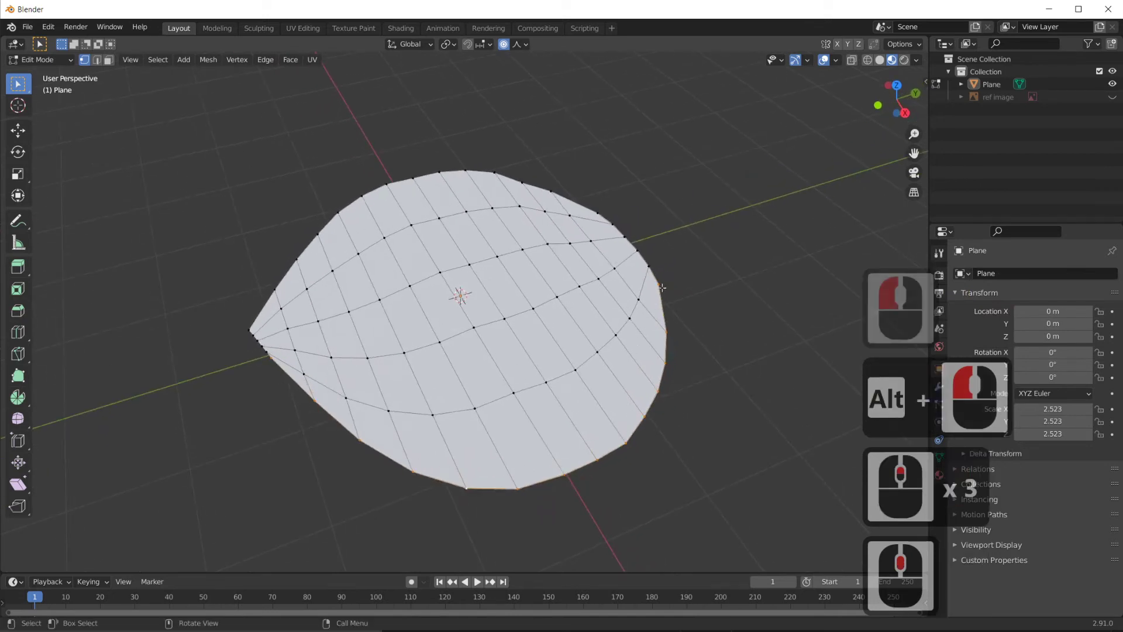
alt+click(524, 183)
alt+click(569, 261)
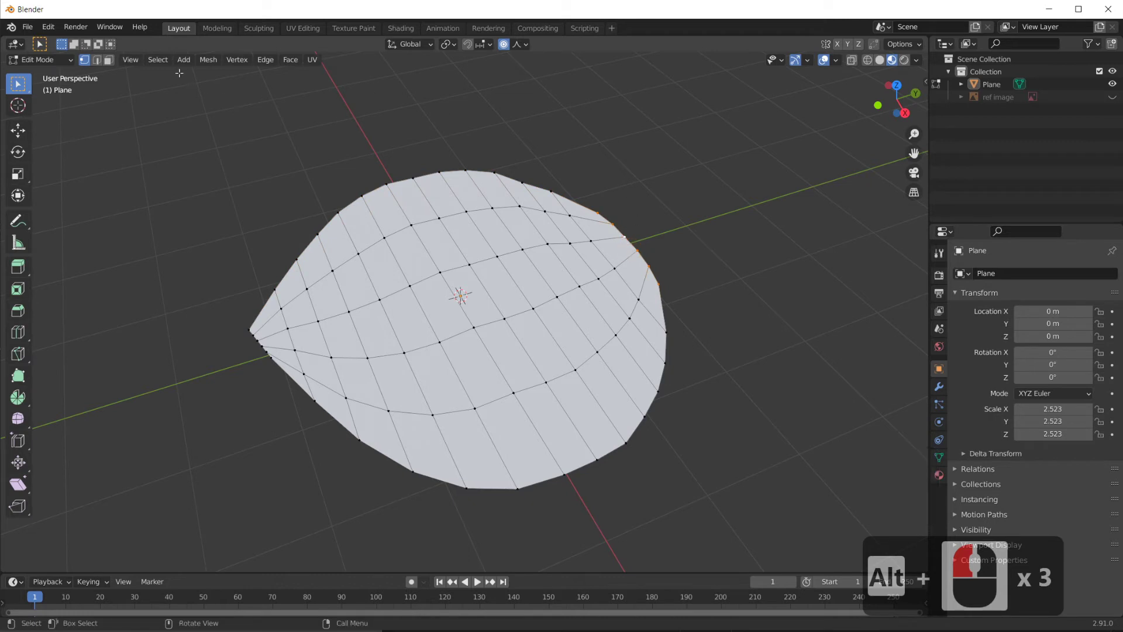
Switch to edge select mode and select all the edges around the leaf's outline
click(100, 60)
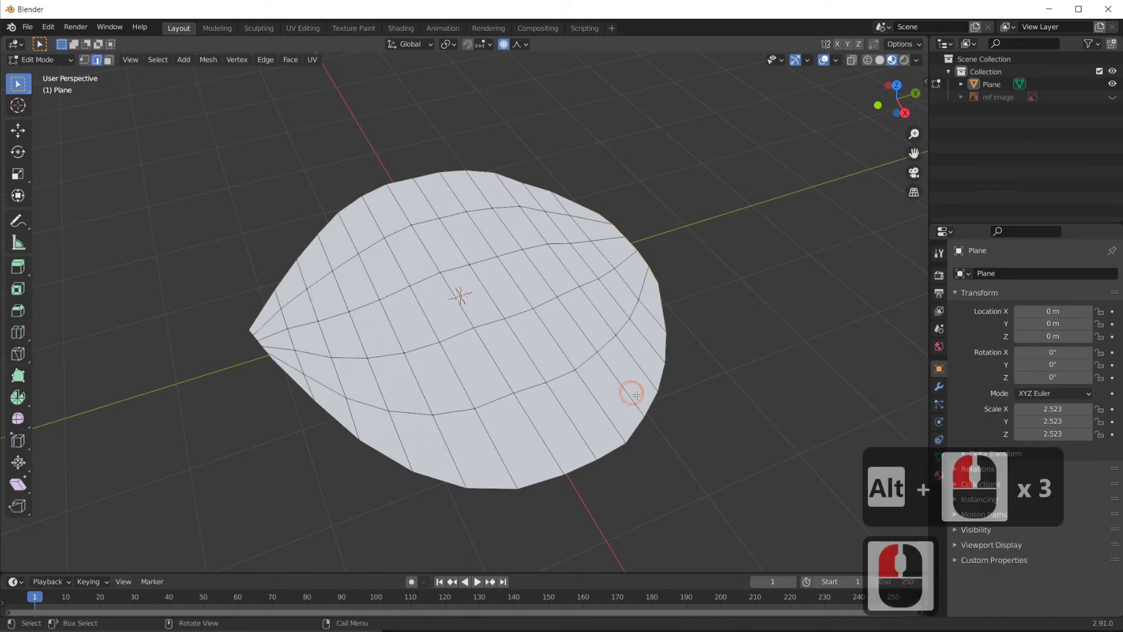
alt+click(664, 310)
click(656, 283)
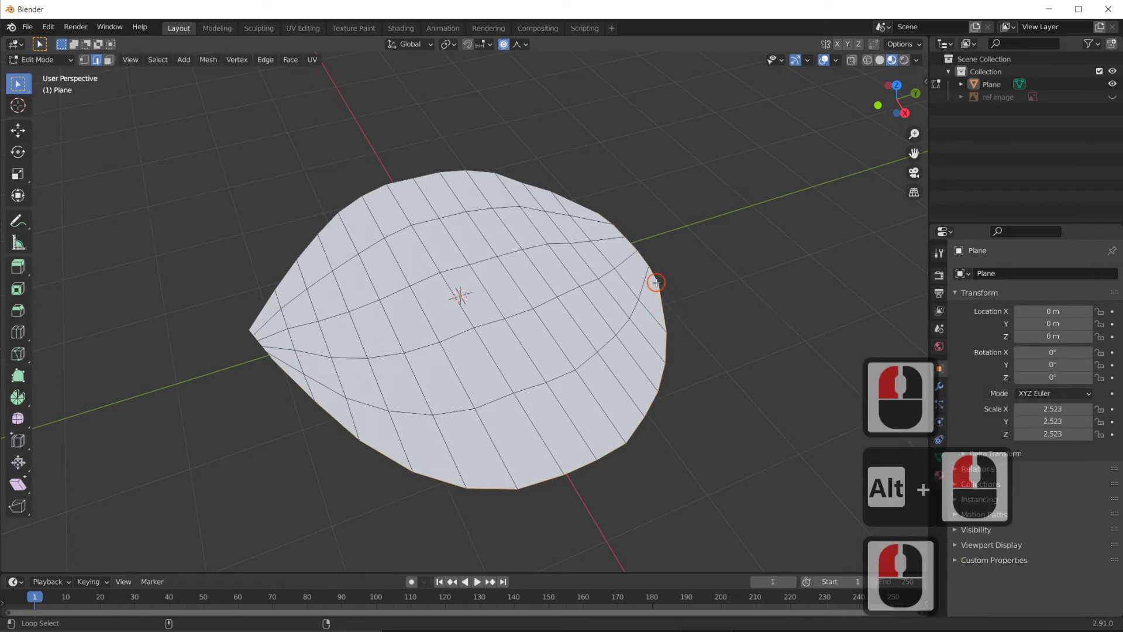
click(614, 199)
click(572, 202)
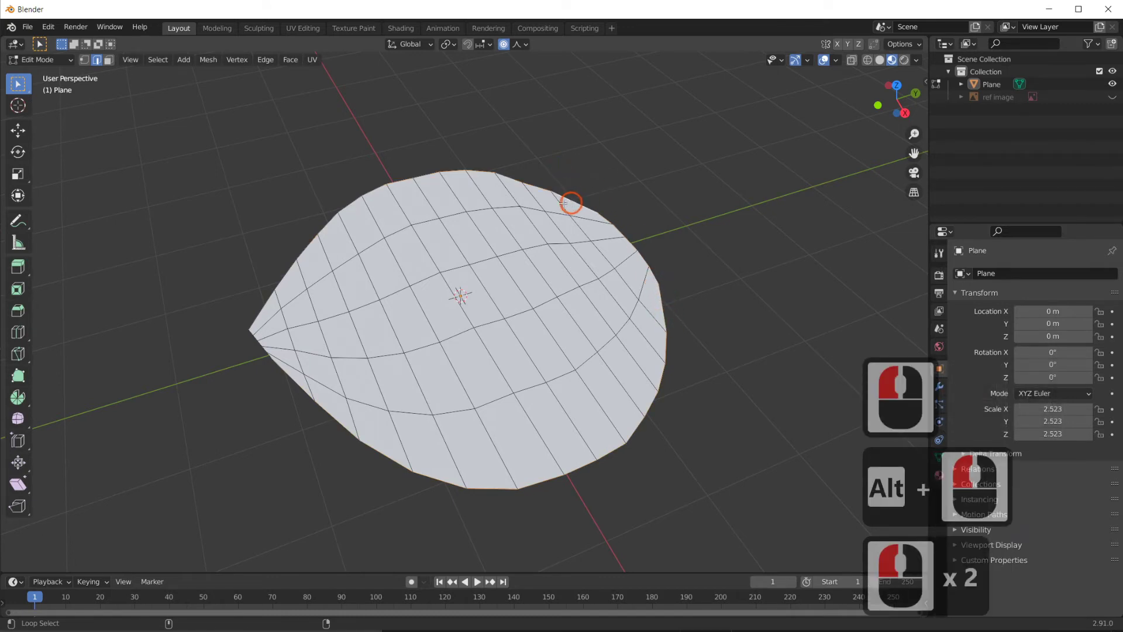
click(255, 337)
click(325, 384)
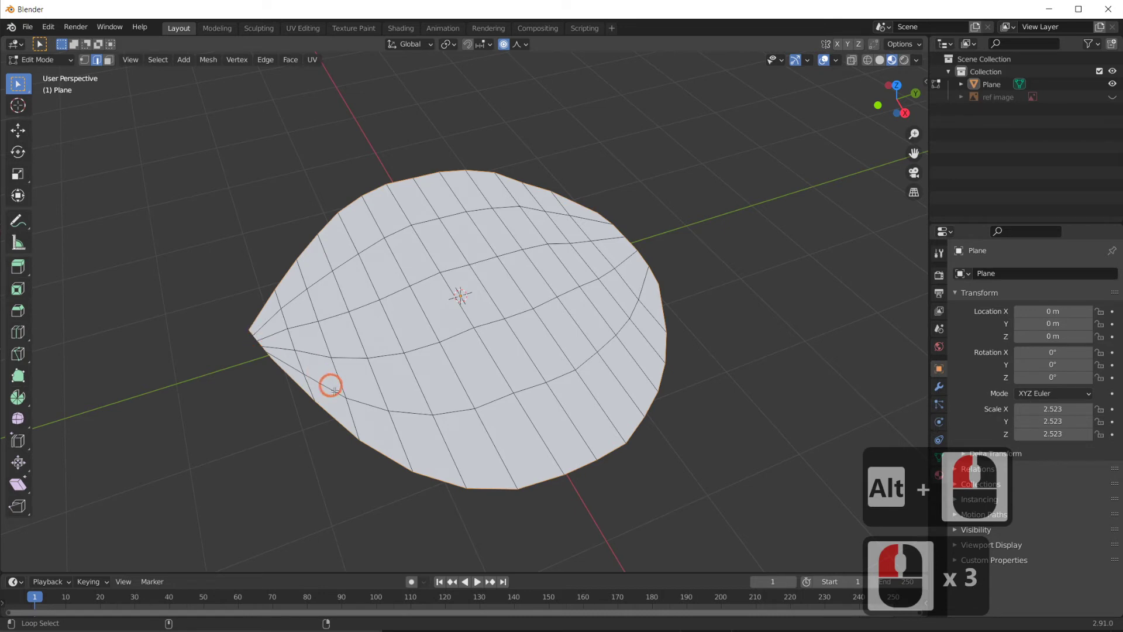
Try moving the leaf's selected outline upward with proportional editing while varying the influence size
middle_drag(402, 423, 456, 364)
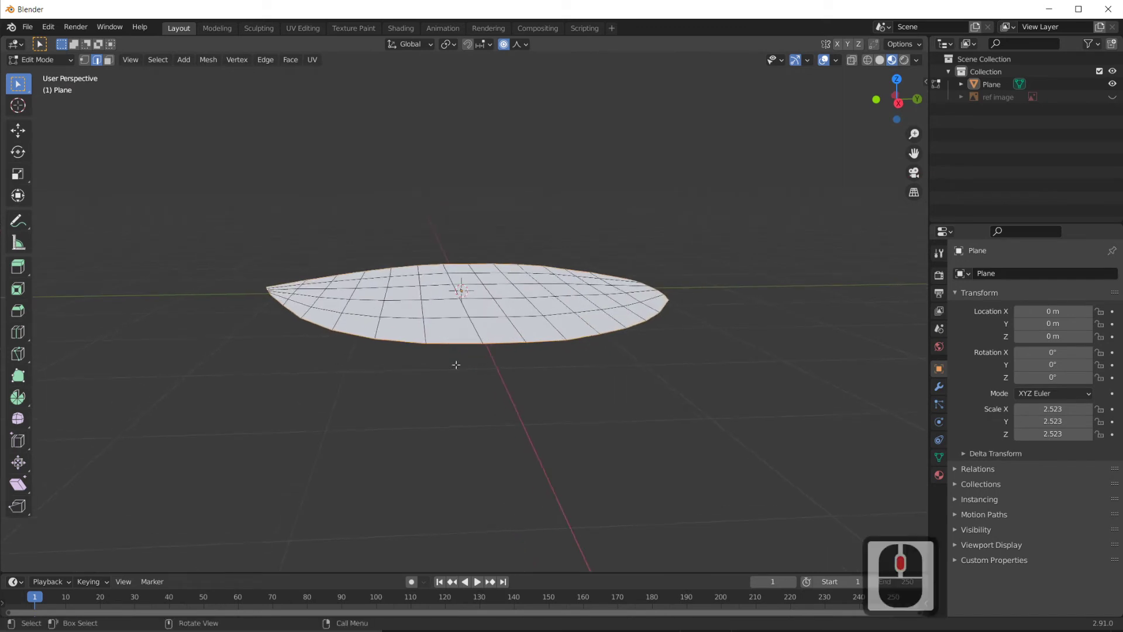
click(899, 103)
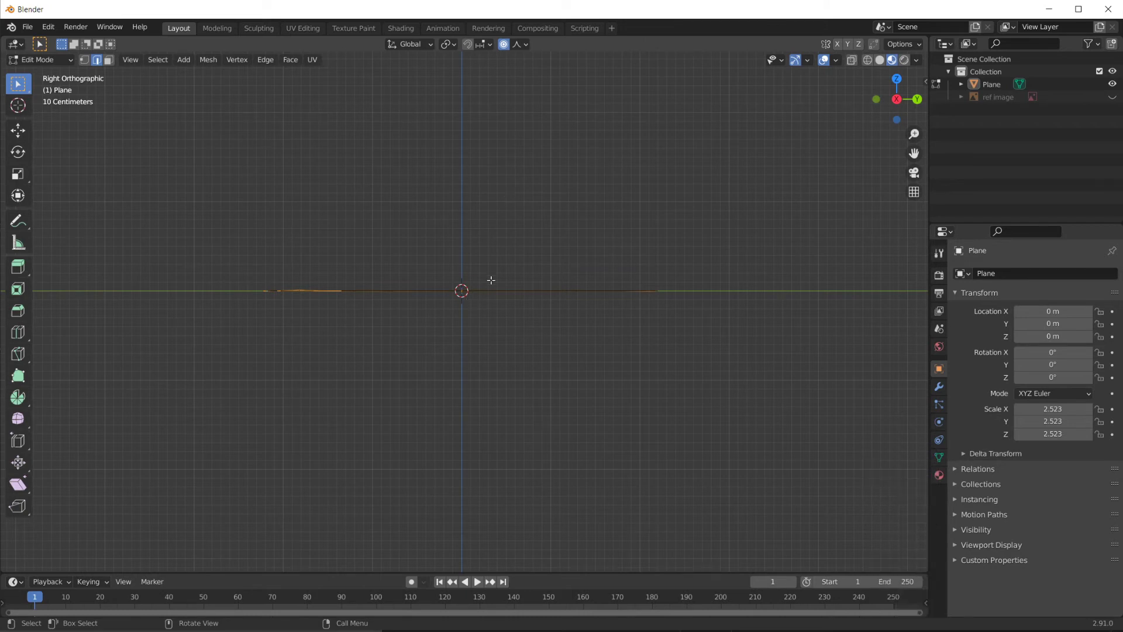
middle_drag(490, 280, 491, 307)
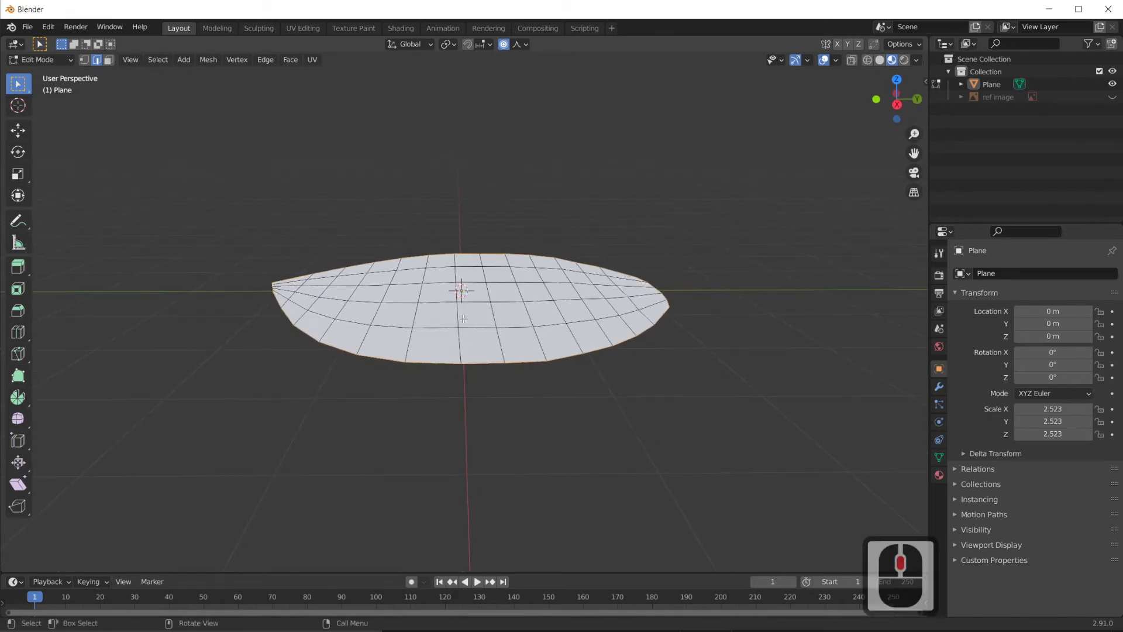
key(g)
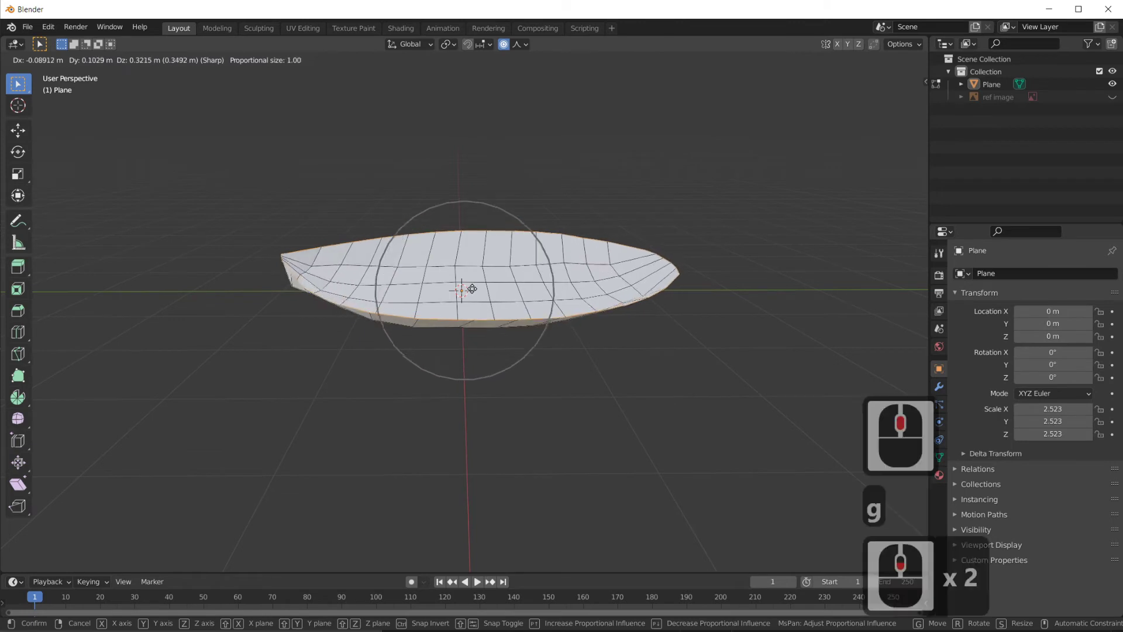
scroll(468, 290, down, 15)
scroll(460, 293, up, 8)
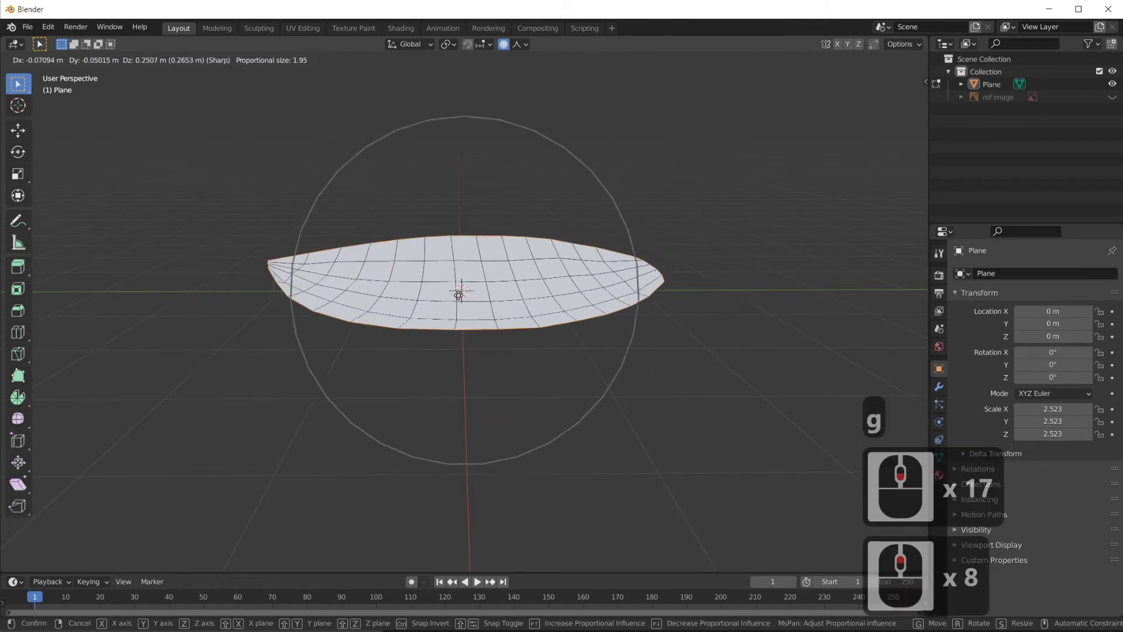
scroll(459, 295, up, 13)
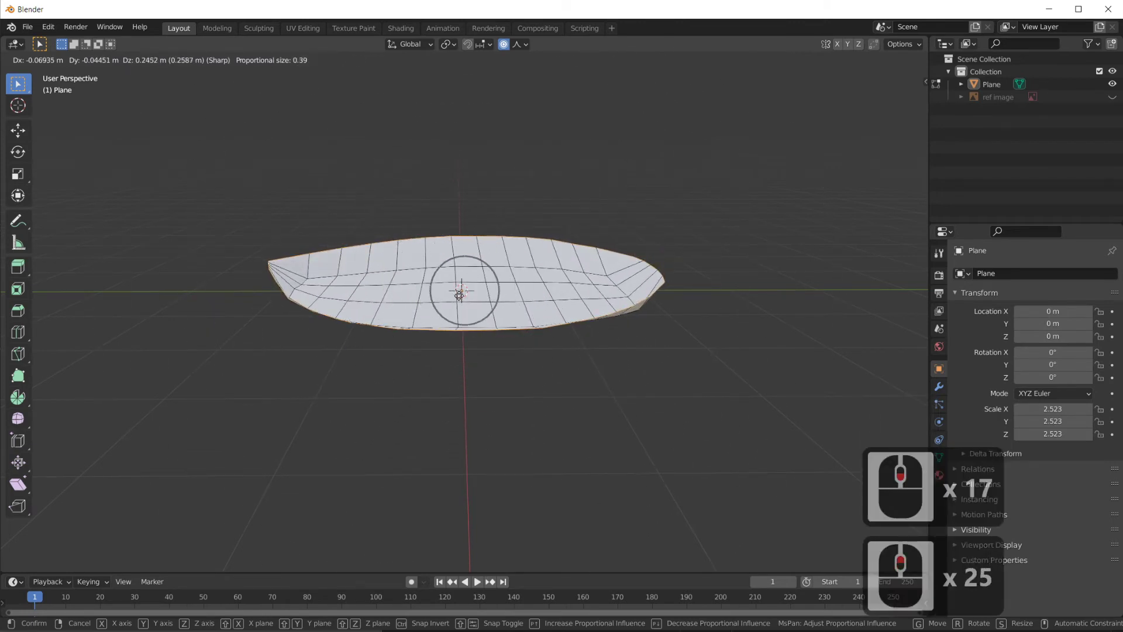
scroll(459, 295, down, 2)
scroll(459, 294, down, 14)
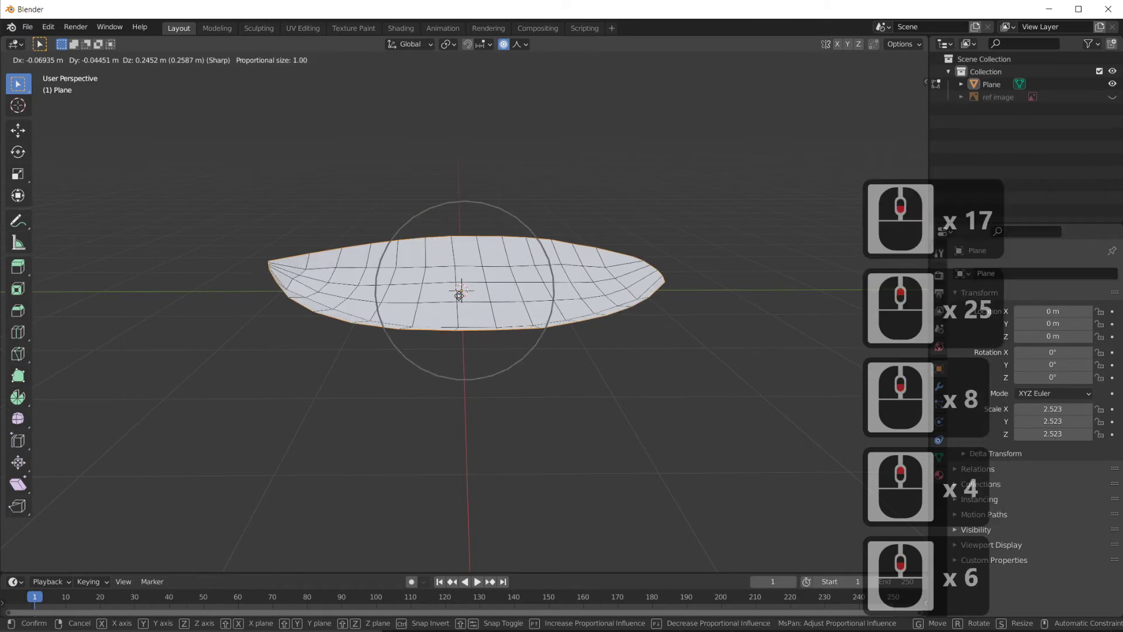
scroll(459, 294, down, 1)
scroll(459, 294, up, 10)
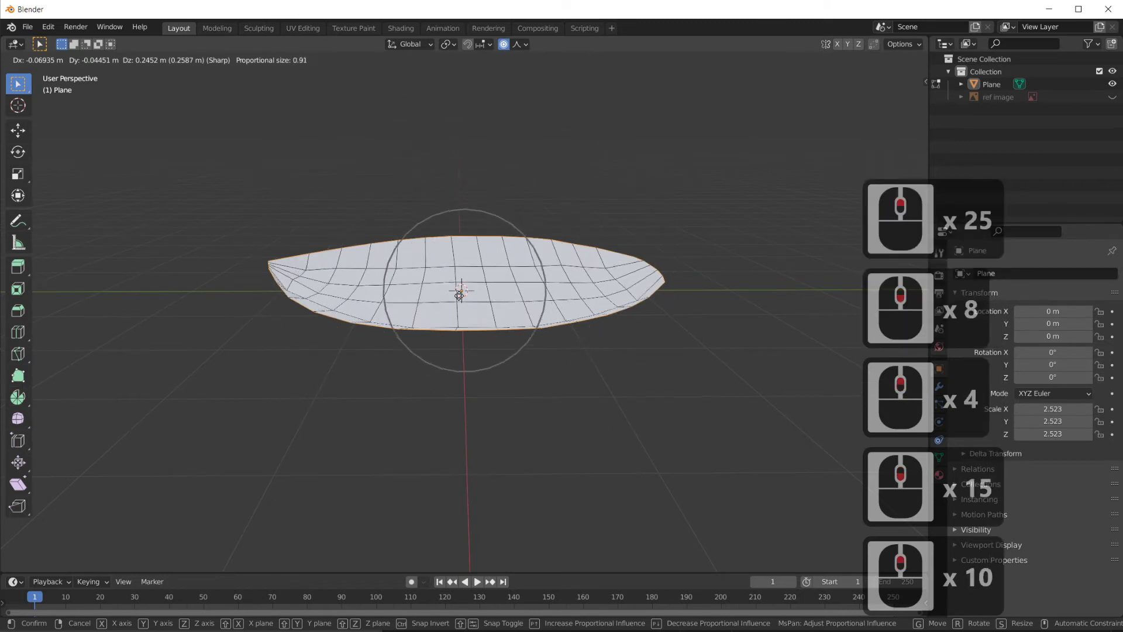
scroll(459, 294, down, 8)
scroll(459, 294, up, 6)
scroll(459, 295, down, 7)
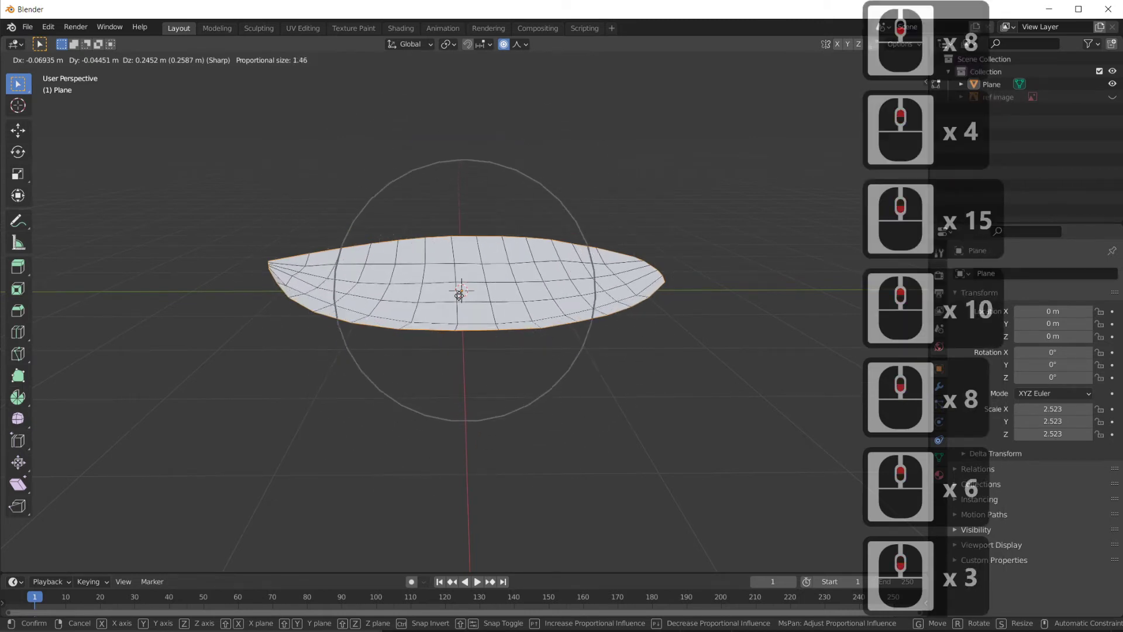
scroll(459, 295, up, 1)
scroll(459, 294, up, 4)
scroll(459, 295, down, 8)
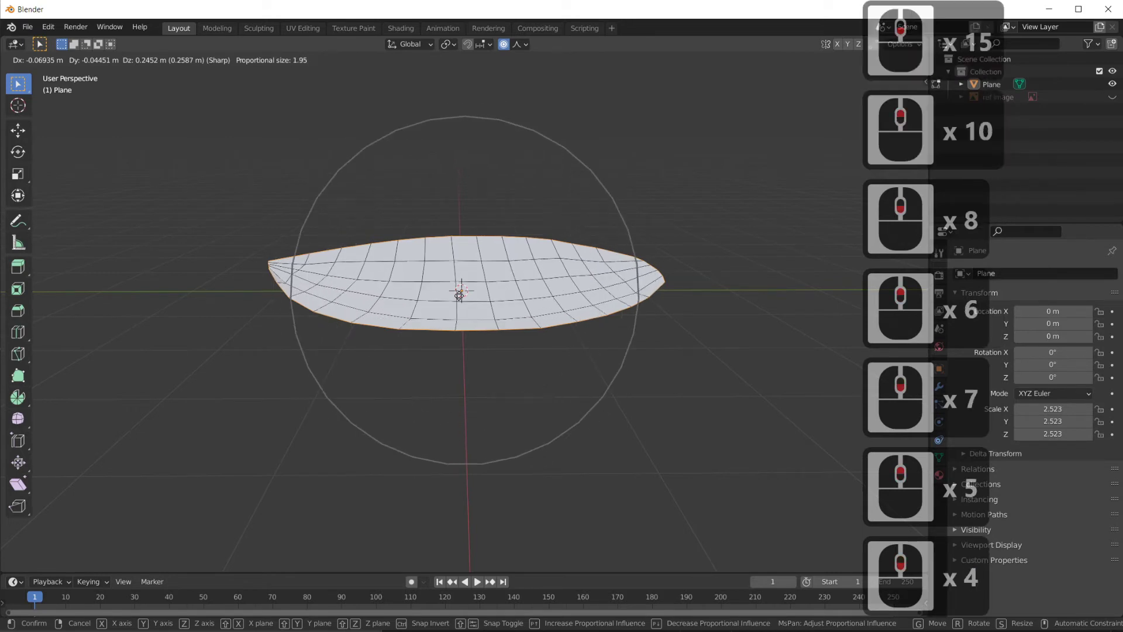
scroll(459, 294, up, 4)
scroll(459, 295, up, 2)
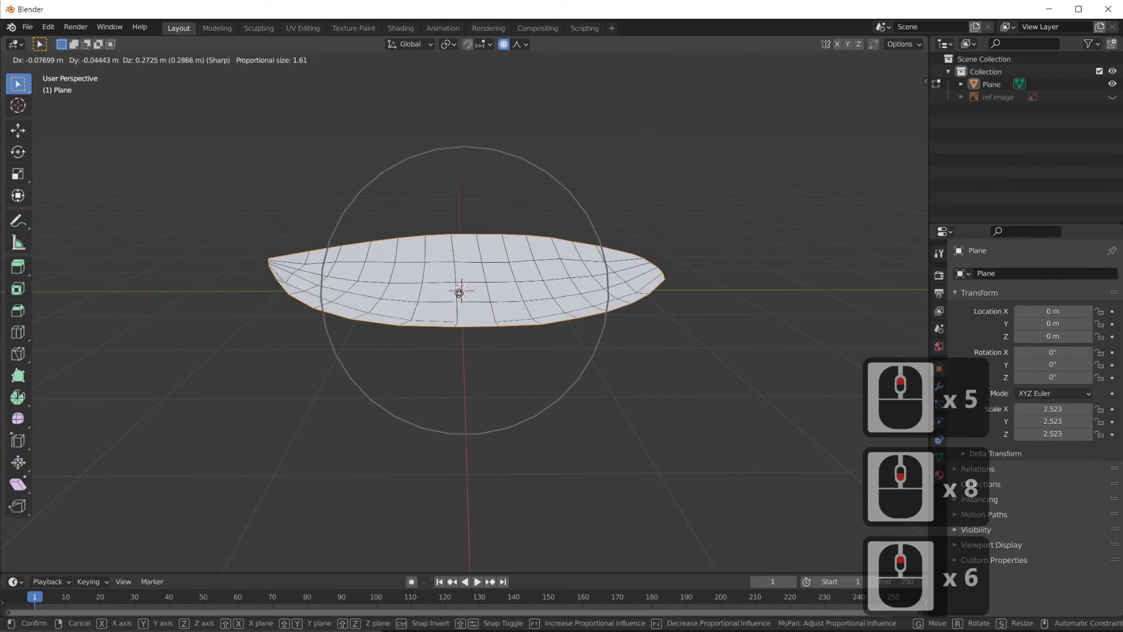
middle_click(460, 293)
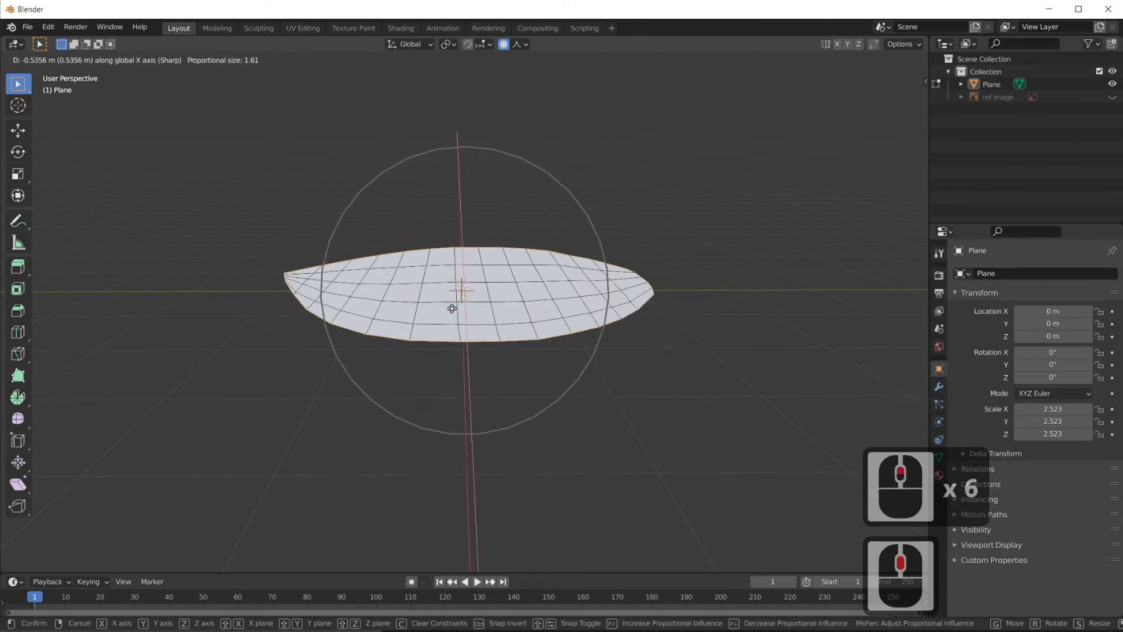
key(Escape)
Clear the selection and reselect the leaf's complete outline loop by loop in edge select mode
middle_drag(393, 383, 506, 371)
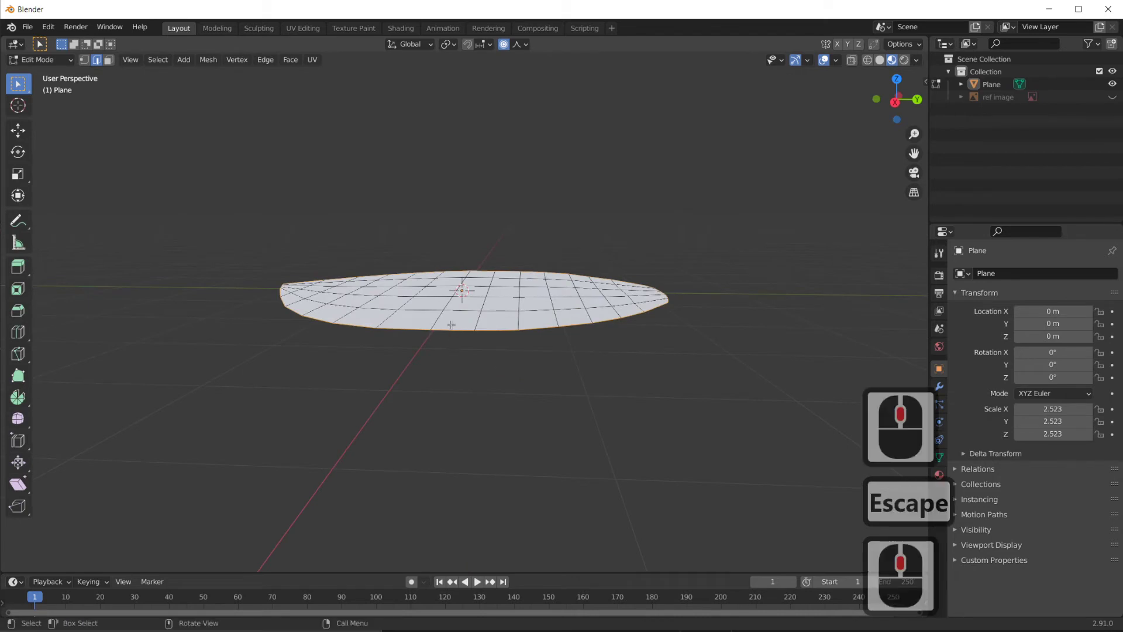
middle_drag(451, 324, 422, 313)
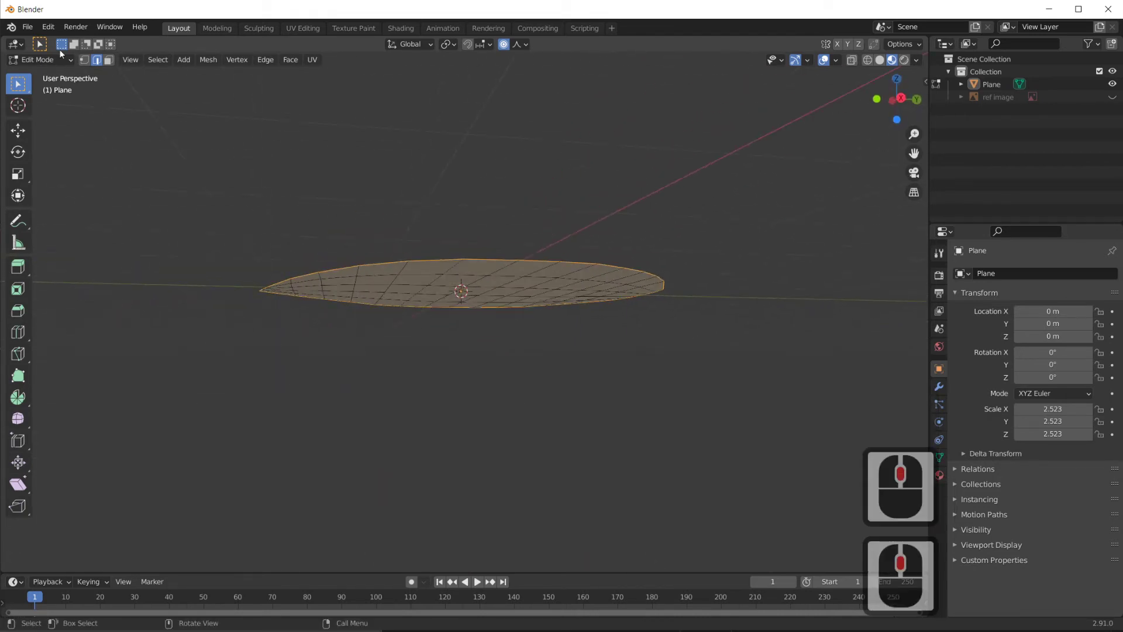
middle_drag(296, 259, 345, 345)
middle_drag(298, 393, 386, 322)
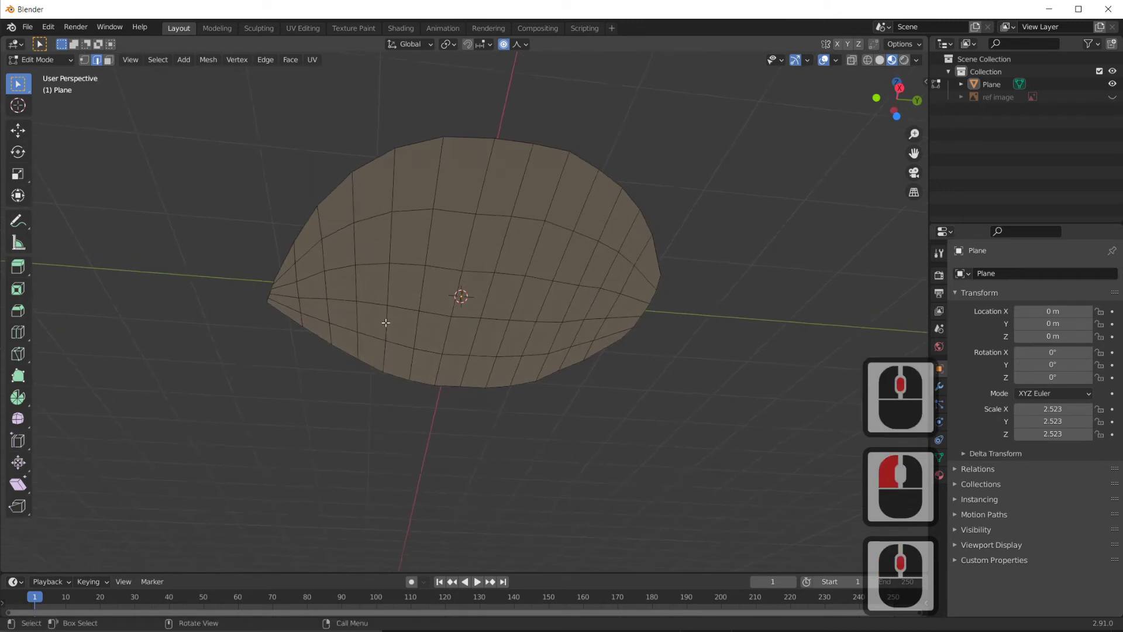
click(96, 61)
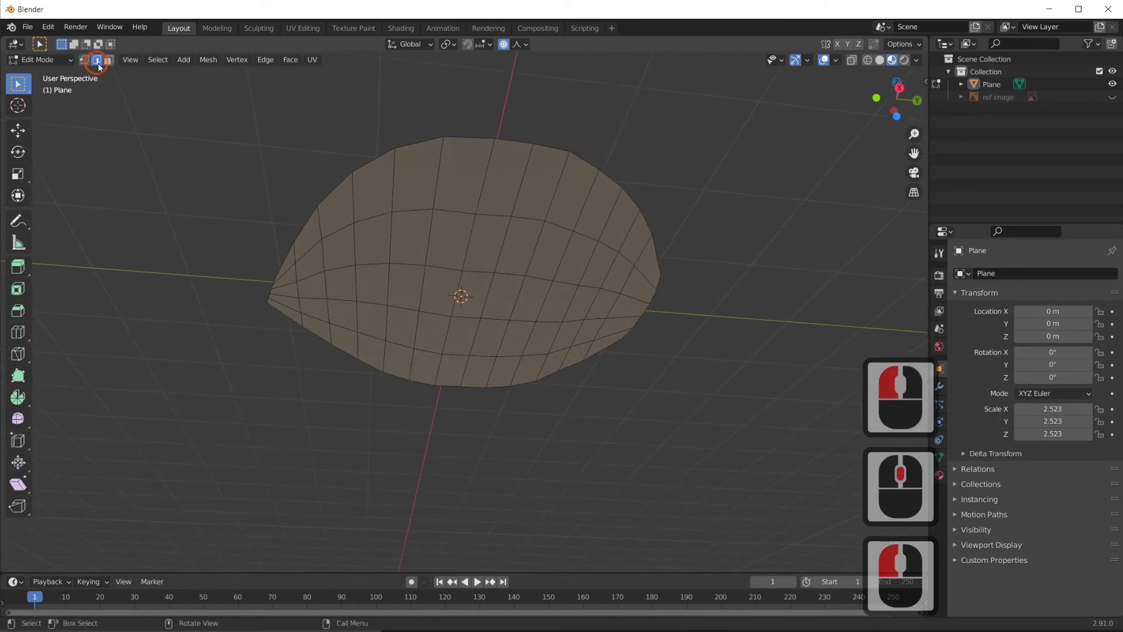
alt+click(361, 166)
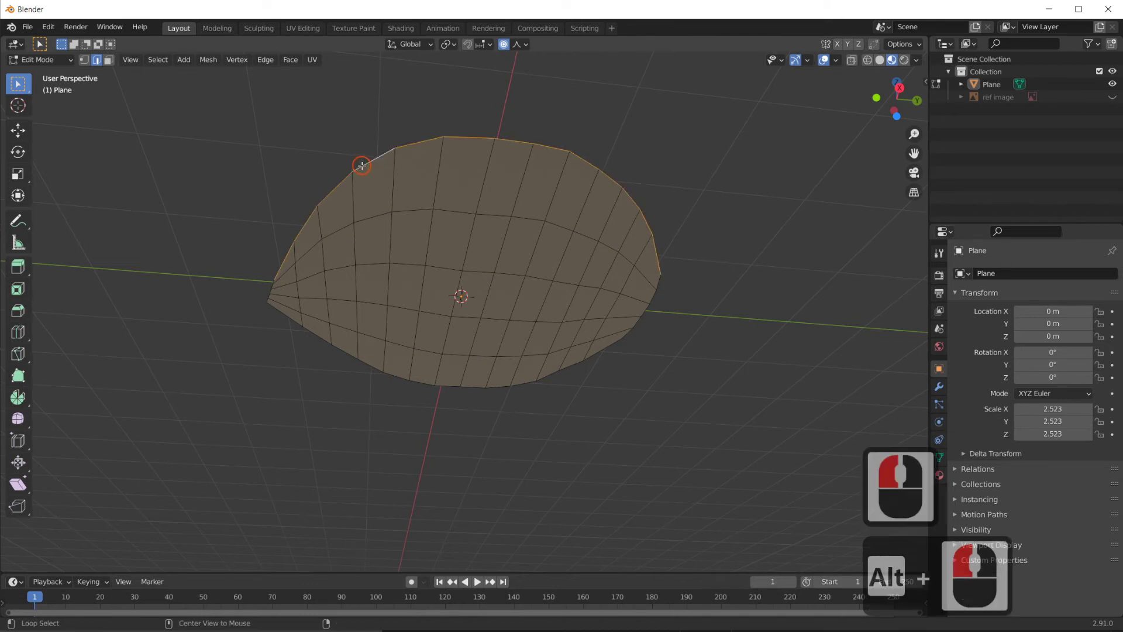
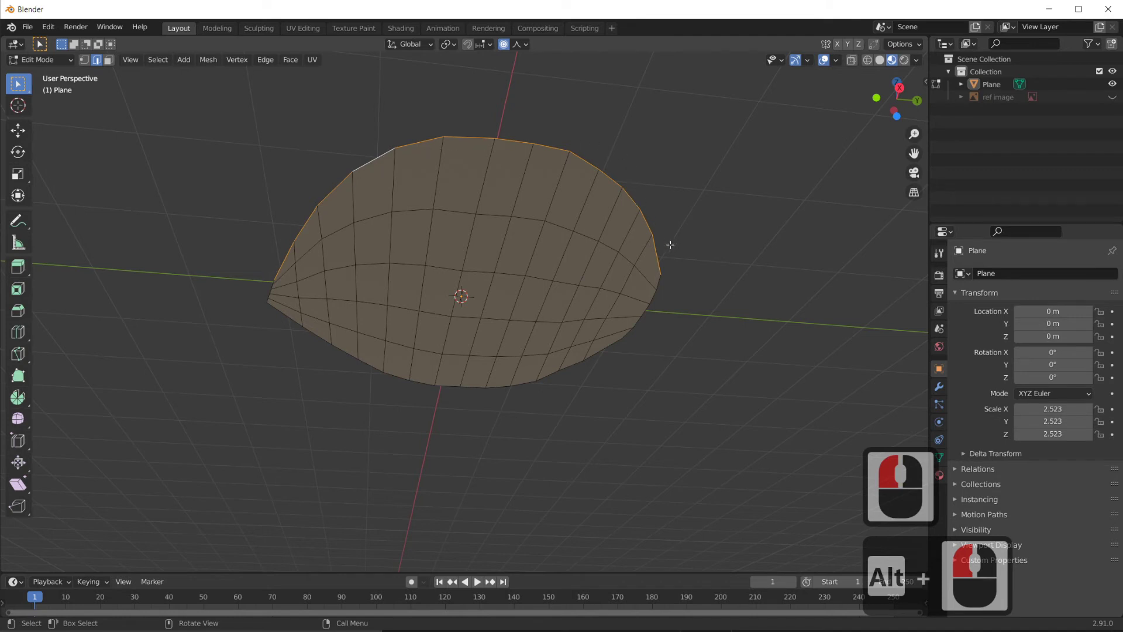
alt+click(270, 289)
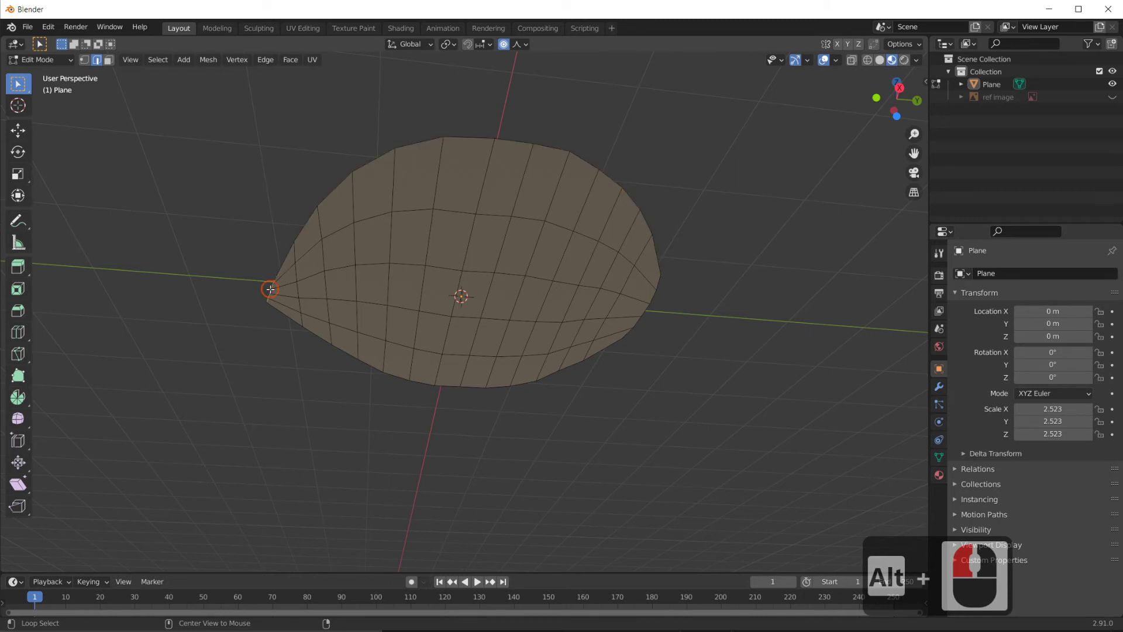
alt+click(283, 260)
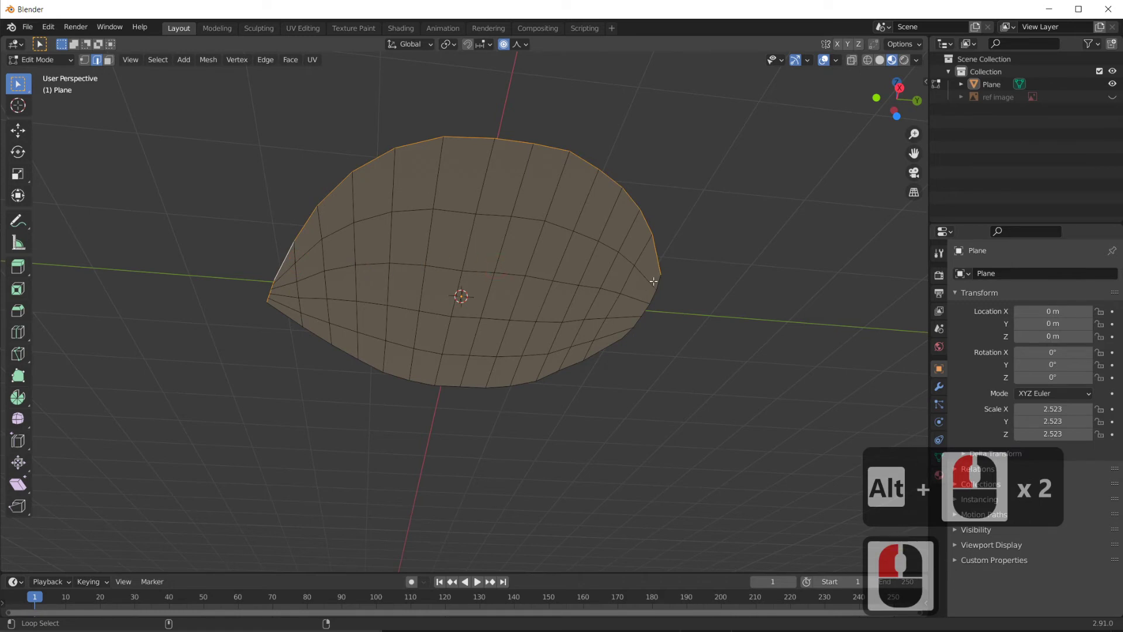
click(650, 321)
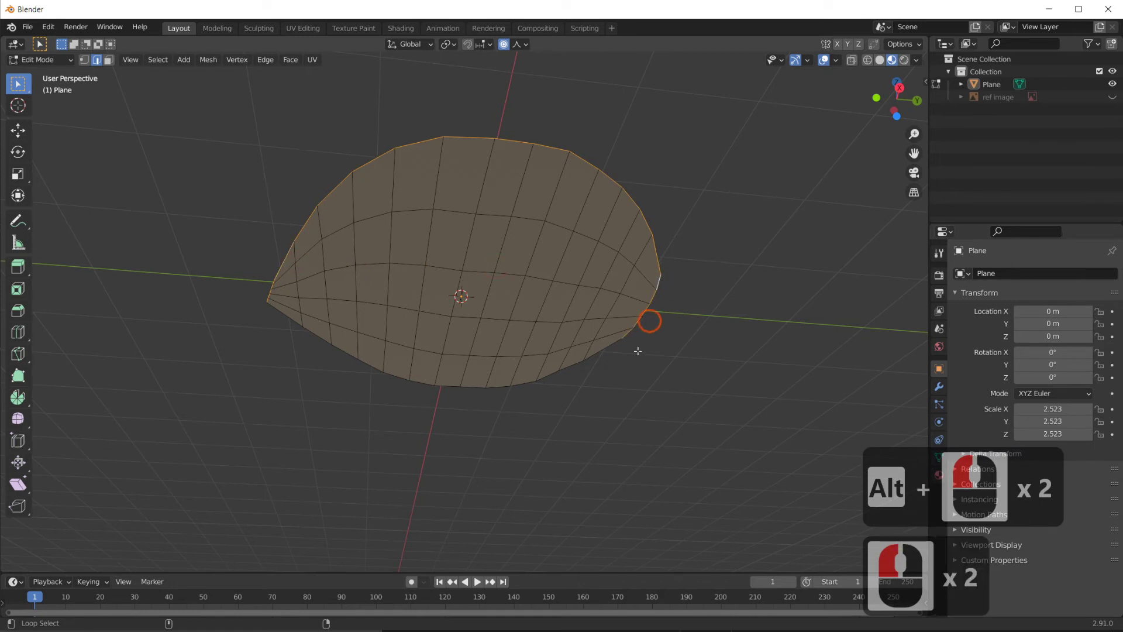
click(604, 349)
Turn off proportional editing while keeping the leaf's outline edges selected
middle_drag(598, 345, 538, 371)
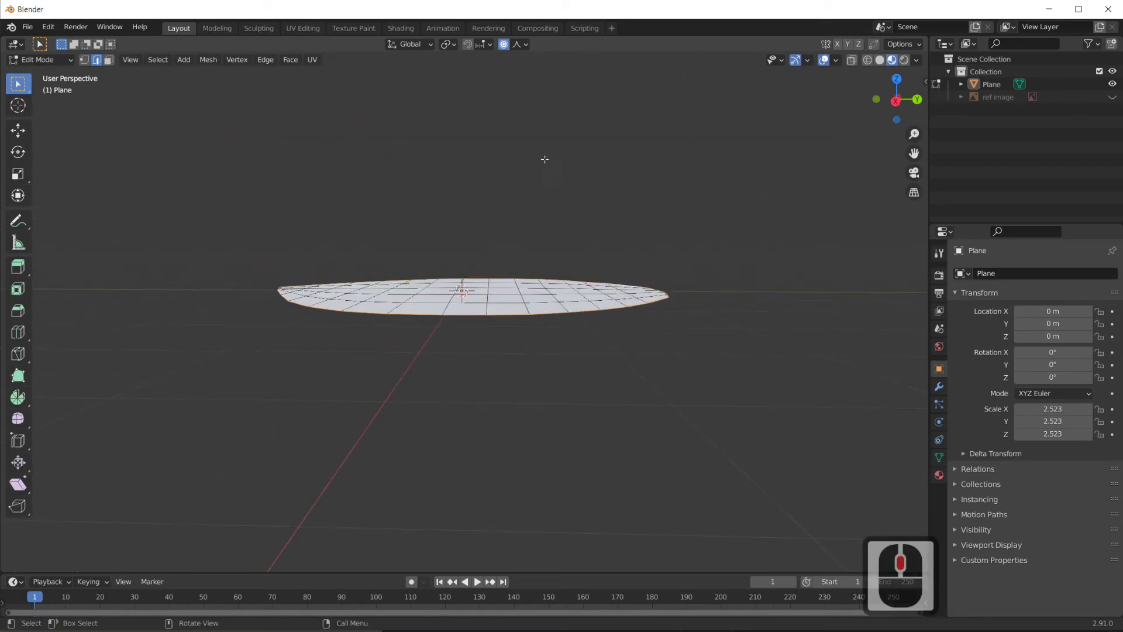
click(506, 45)
mouse_move(546, 357)
middle_down()
mouse_move(532, 331)
mouse_move(530, 358)
middle_up()
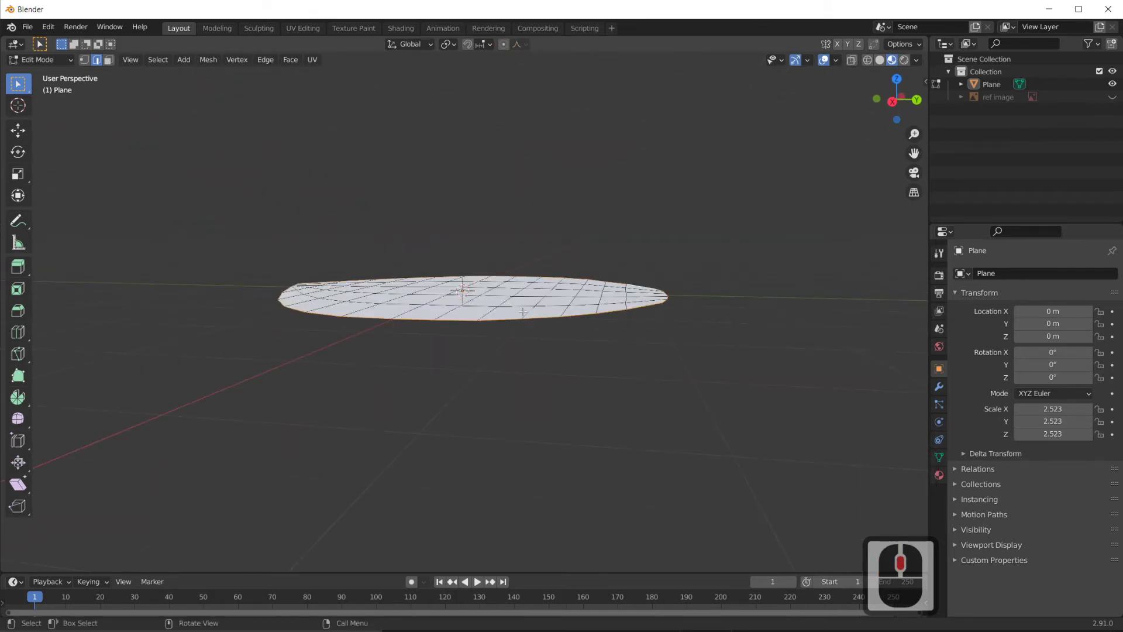
key(g)
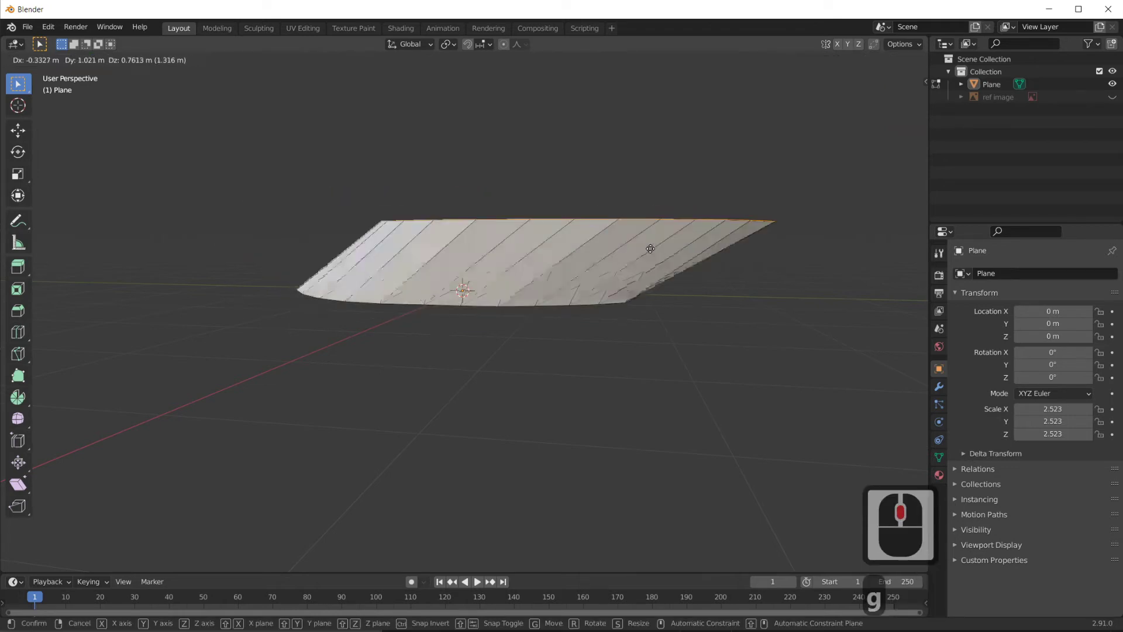
middle_drag(491, 331, 545, 316)
key(Escape)
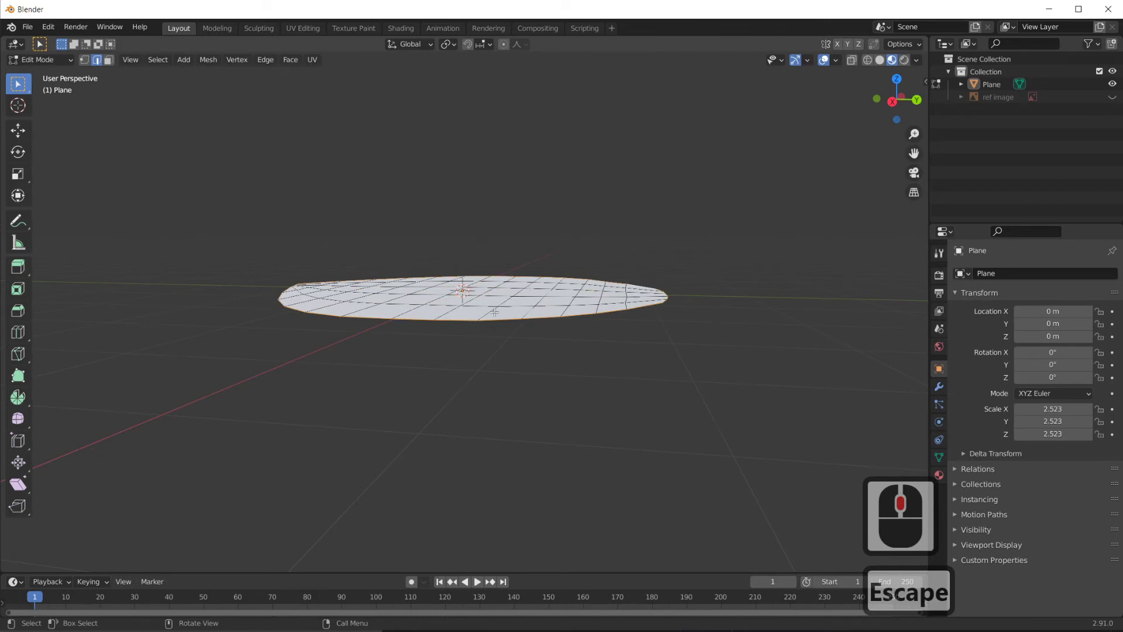
key(g)
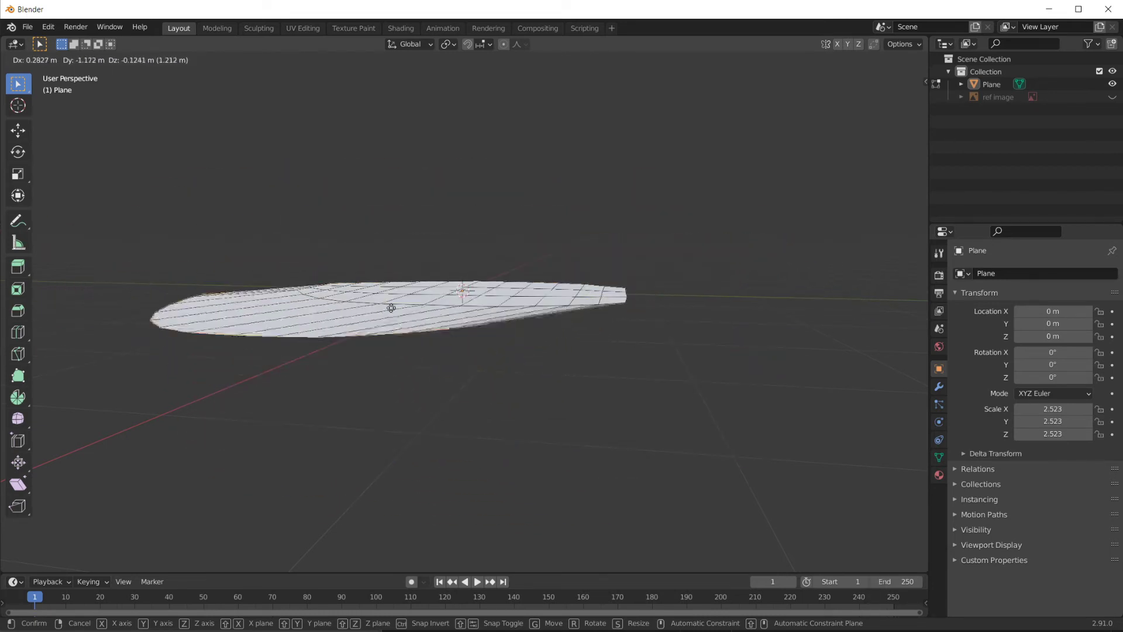
key(Escape)
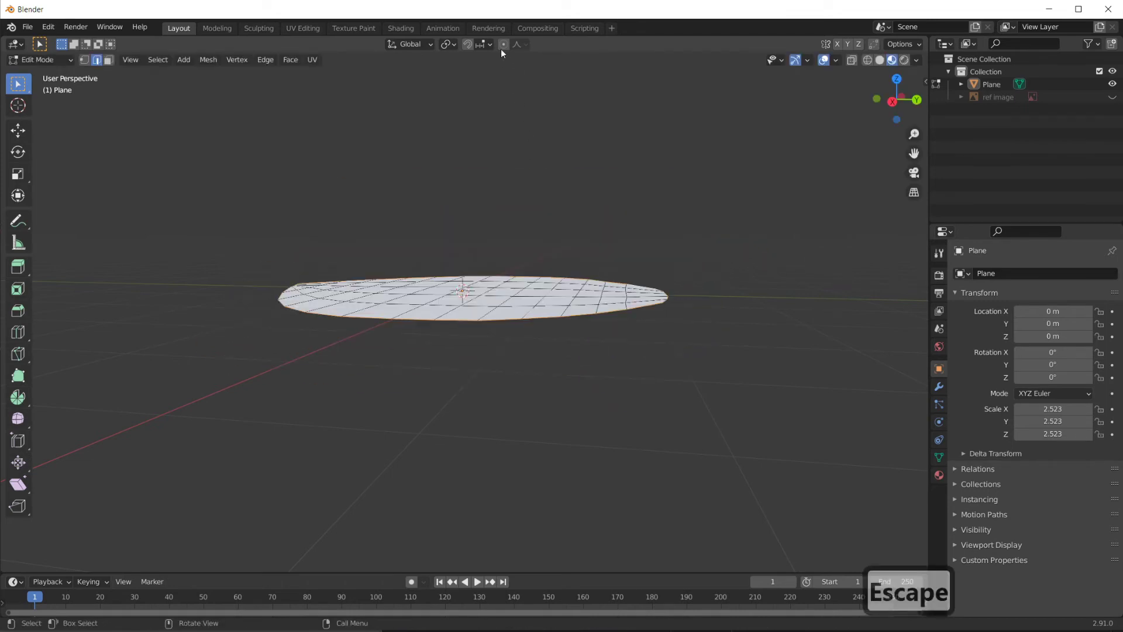
Turn on proportional editing and raise the leaf's selected outline slightly, using Sharp falloff with a proportional size of about 2.85
click(502, 44)
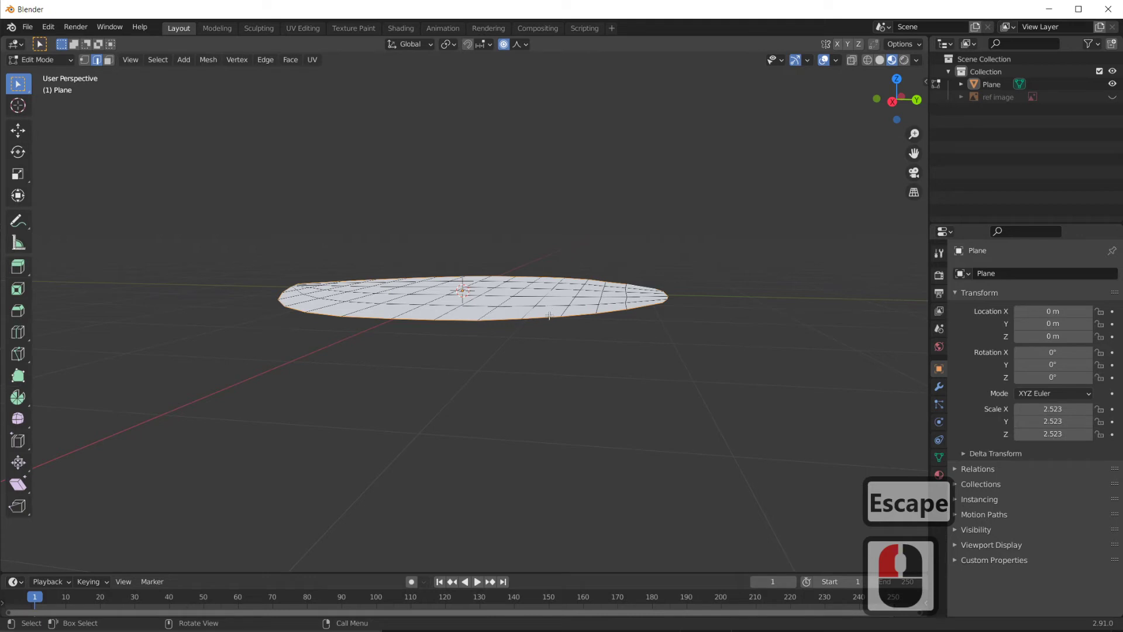
key(g)
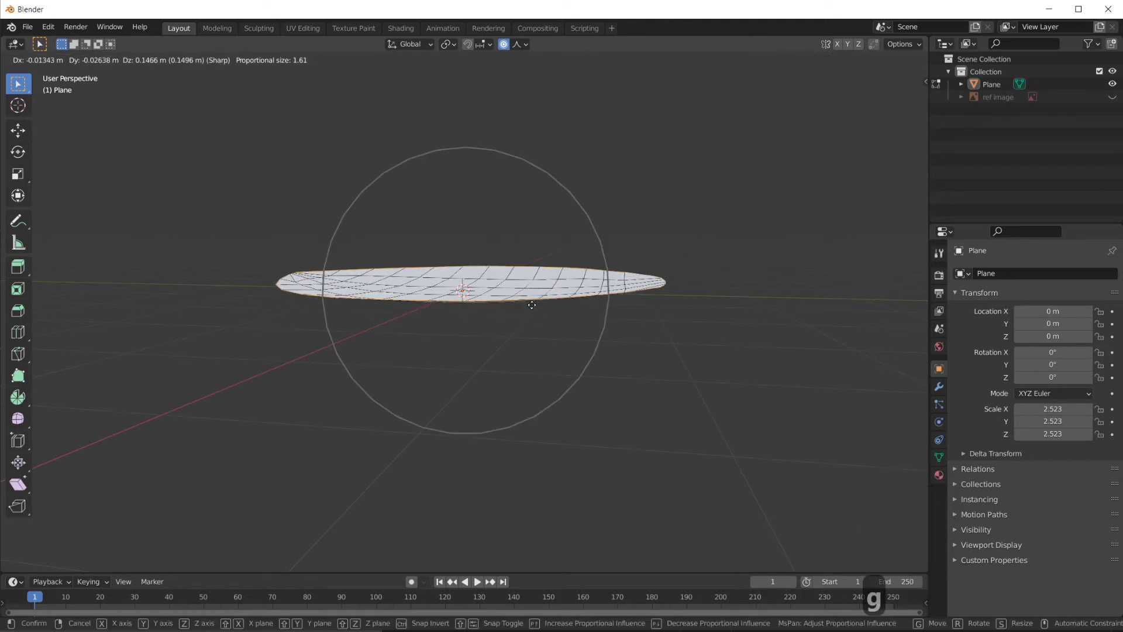
scroll(536, 313, up, 3)
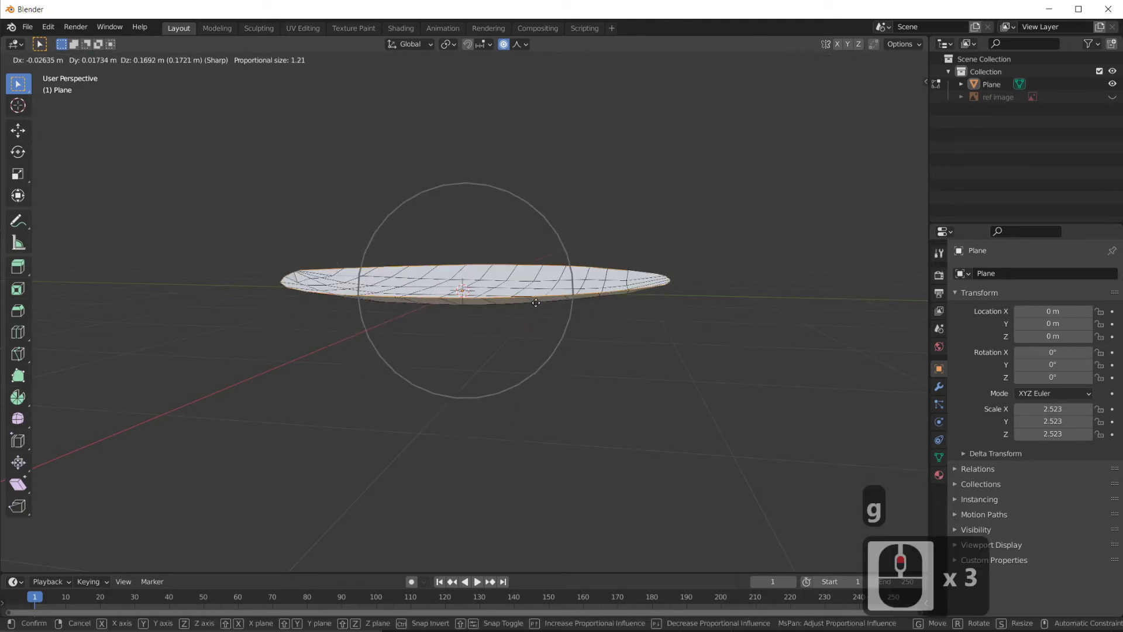
scroll(536, 304, down, 8)
scroll(535, 303, down, 4)
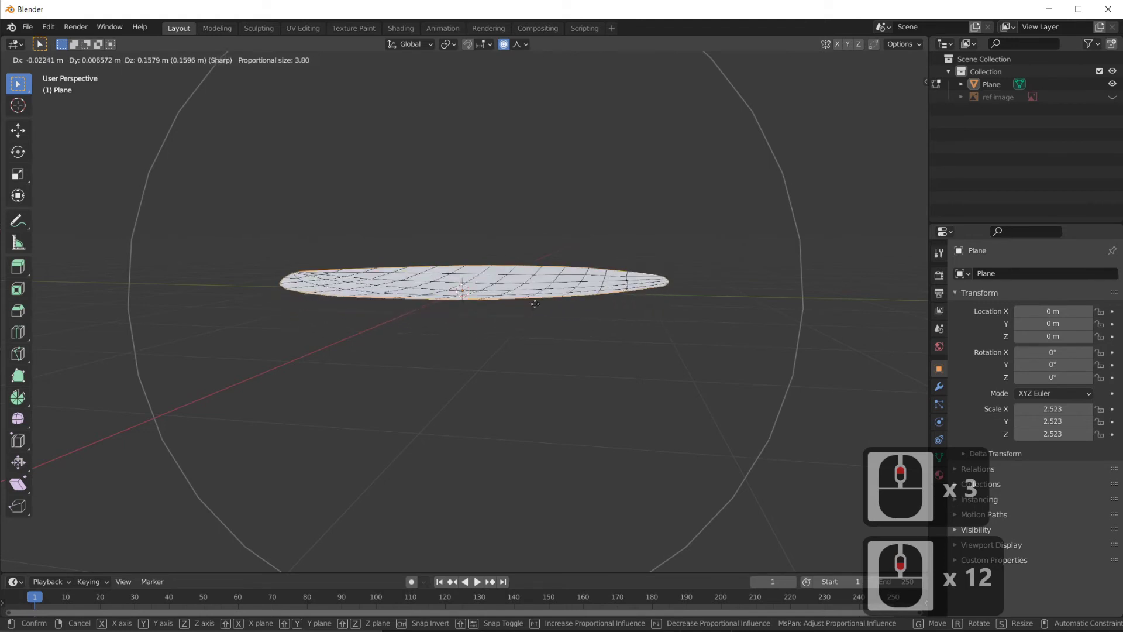
scroll(534, 304, up, 3)
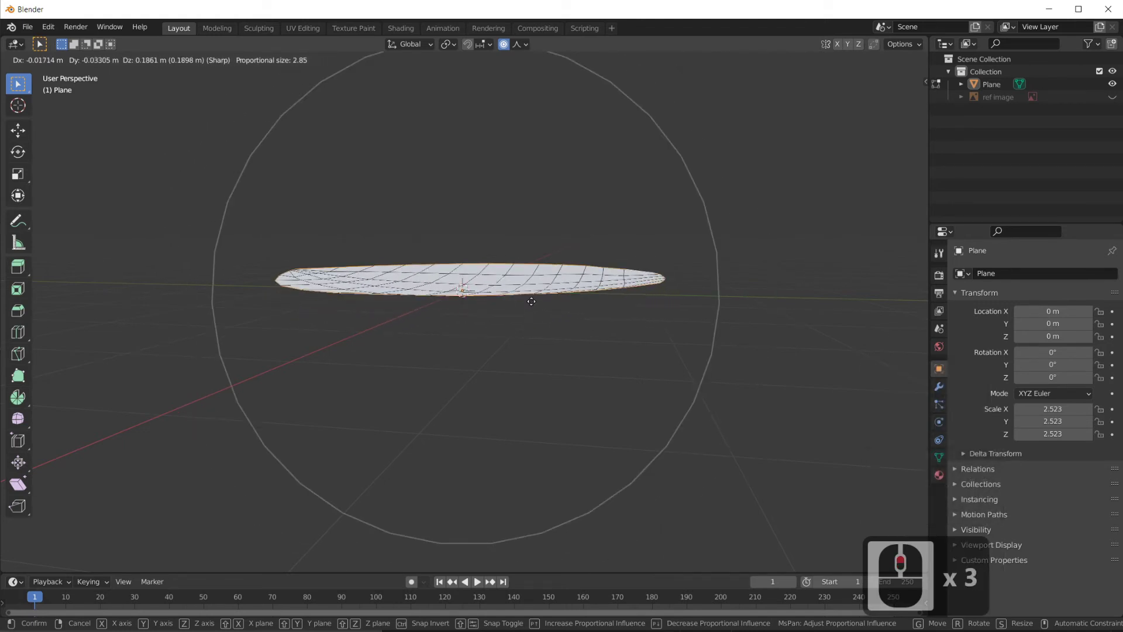
click(533, 303)
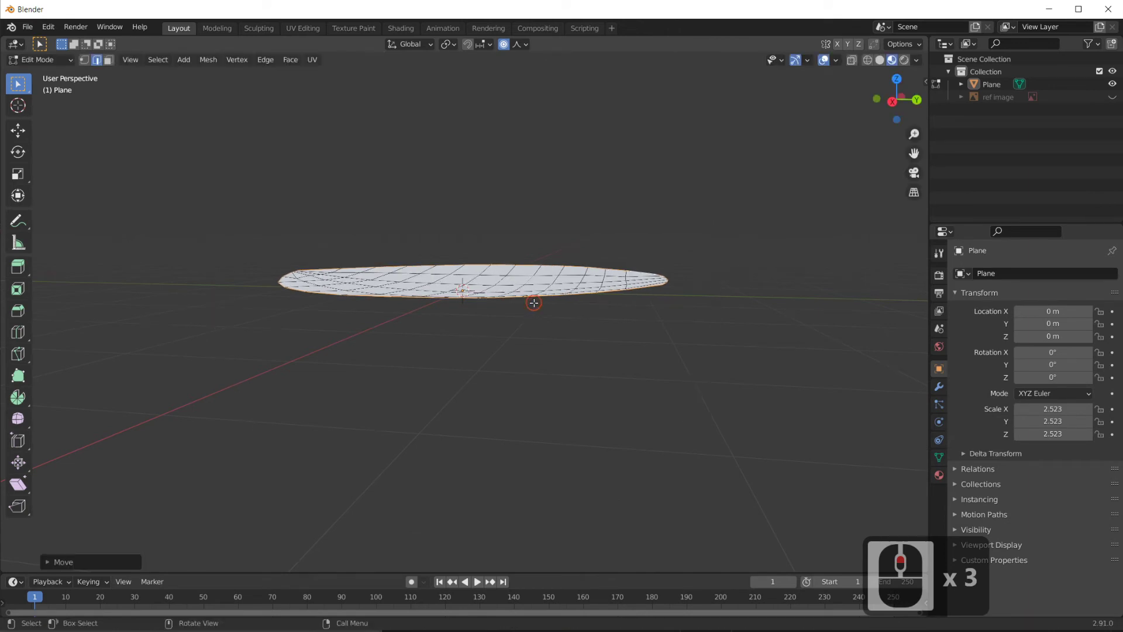
Select the short boundary edges at the leaf's rounded end and move them slightly upward with proportional editing
middle_drag(565, 353, 671, 268)
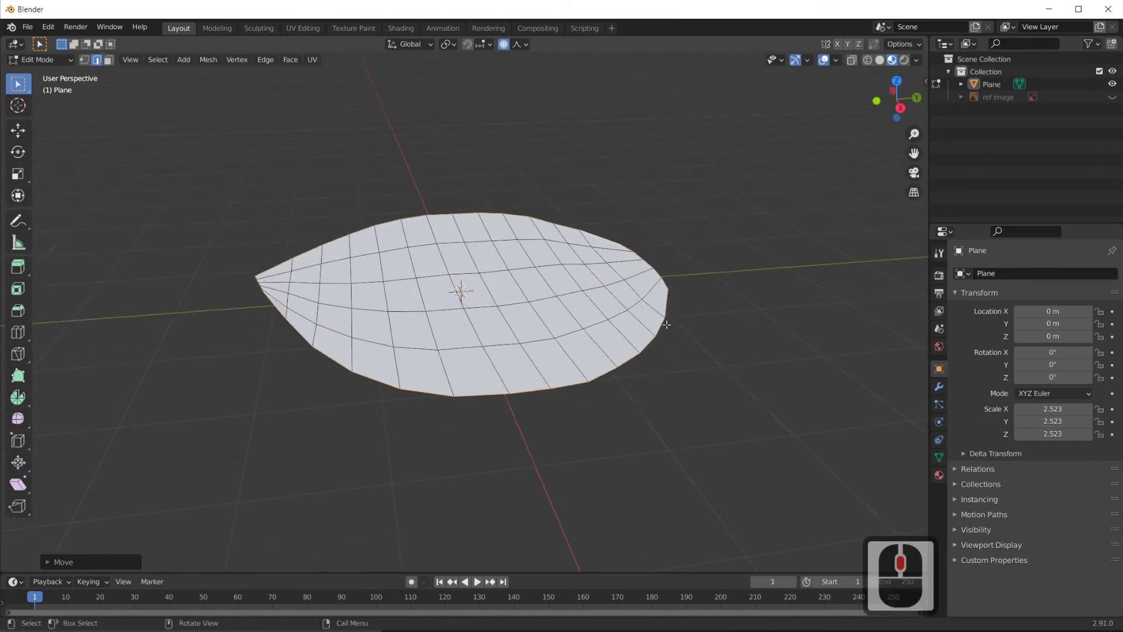
click(661, 277)
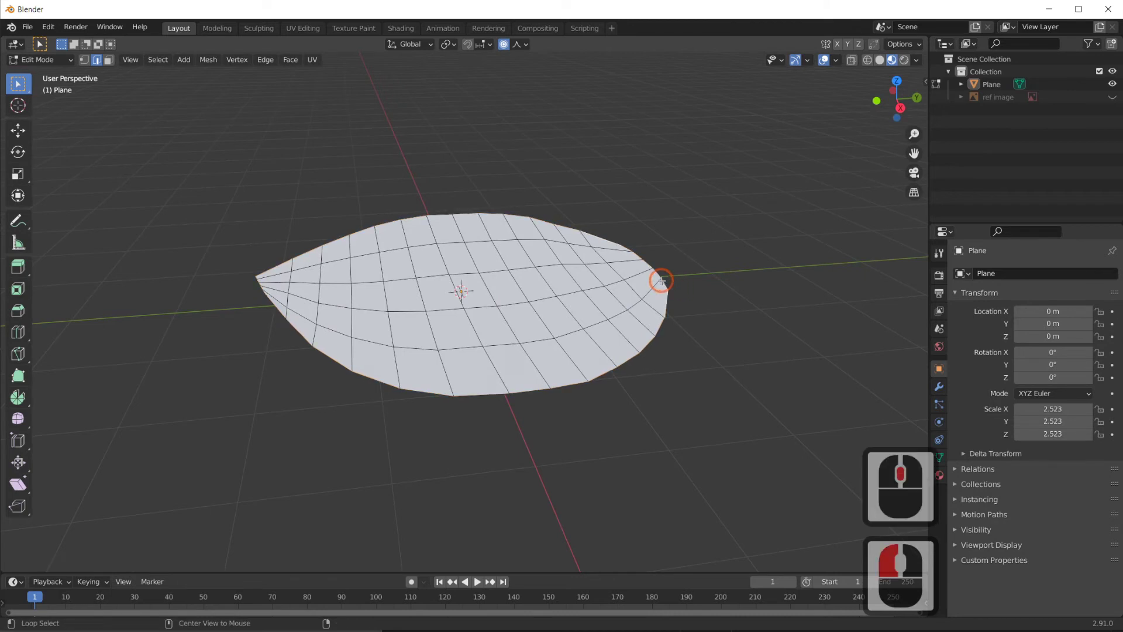
alt+click(687, 322)
middle_drag(668, 326, 669, 282)
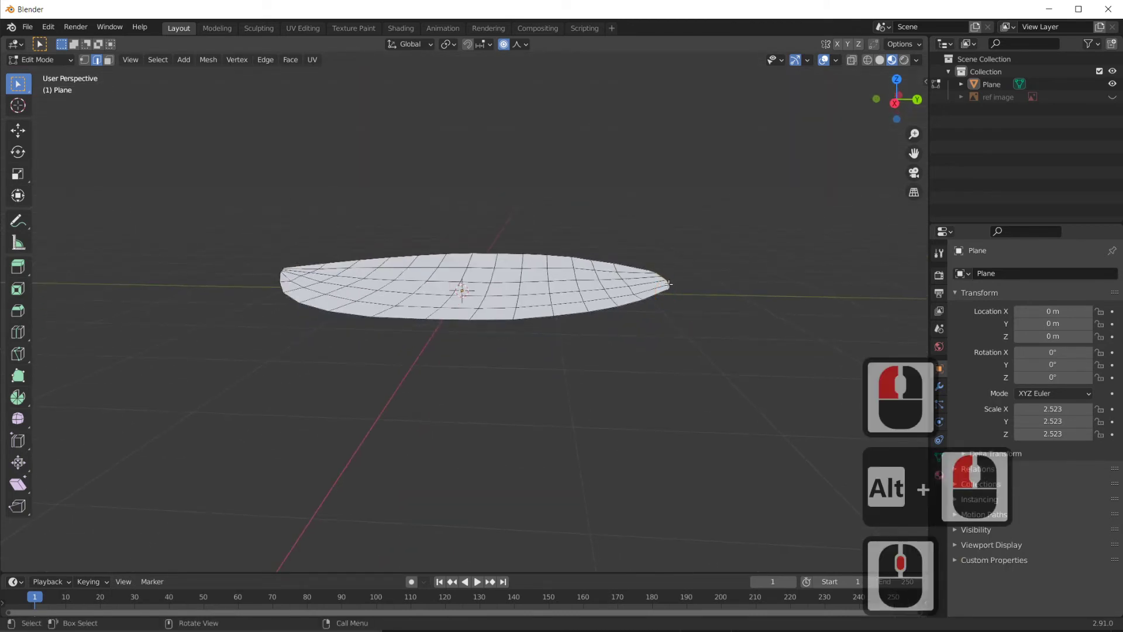
key(g)
click(648, 364)
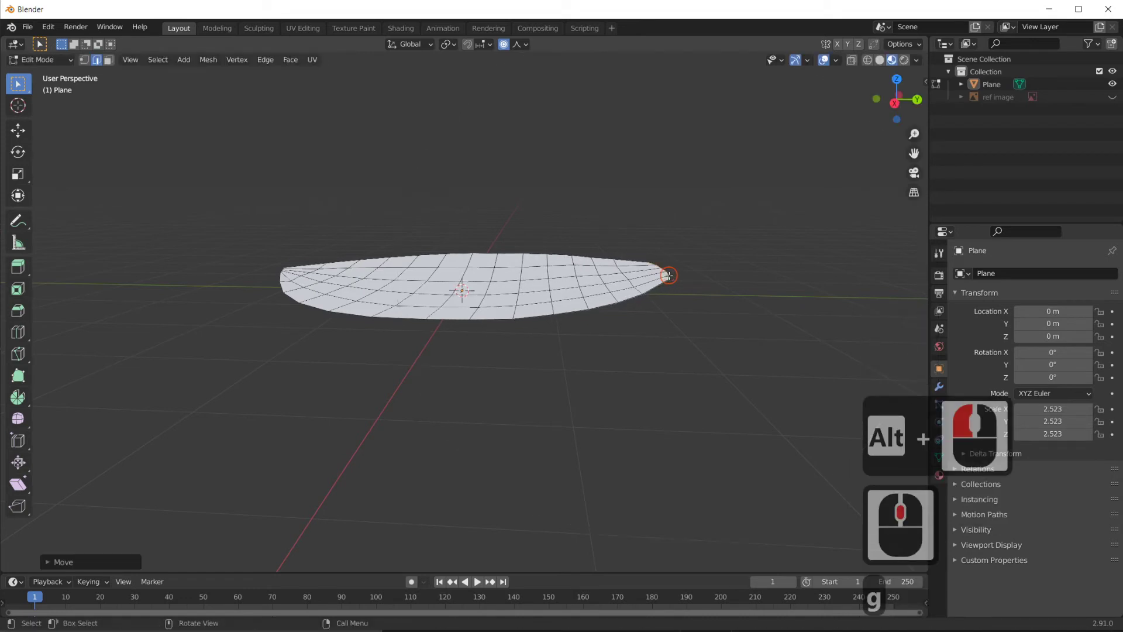
Select the boundary edge loop along the leaf's long side facing positive X
middle_drag(623, 364, 651, 371)
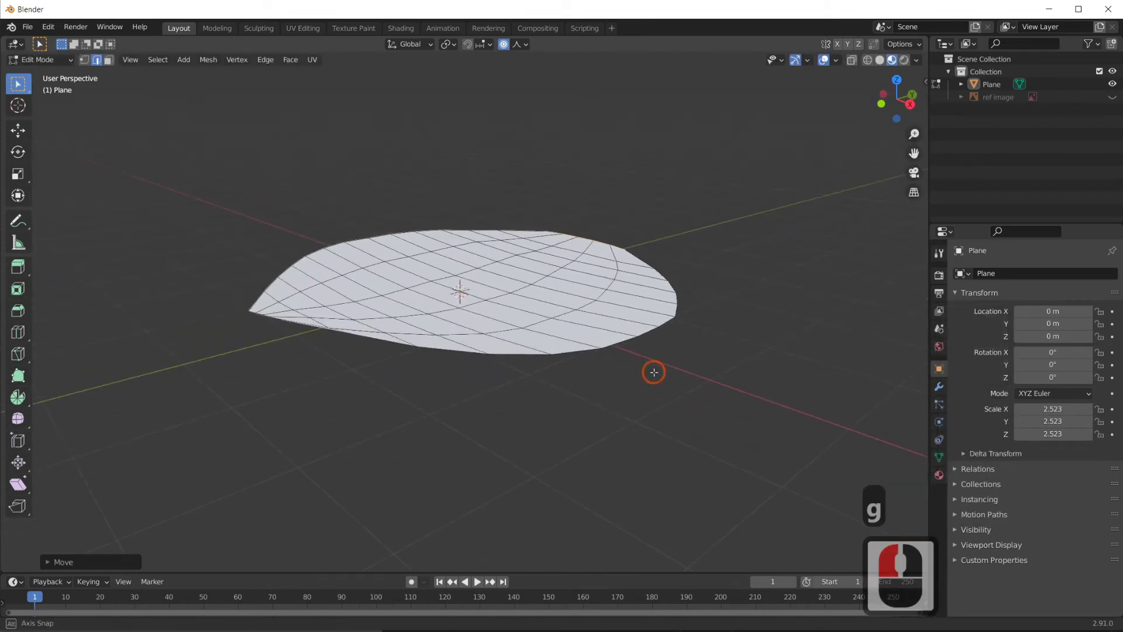
alt+click(662, 326)
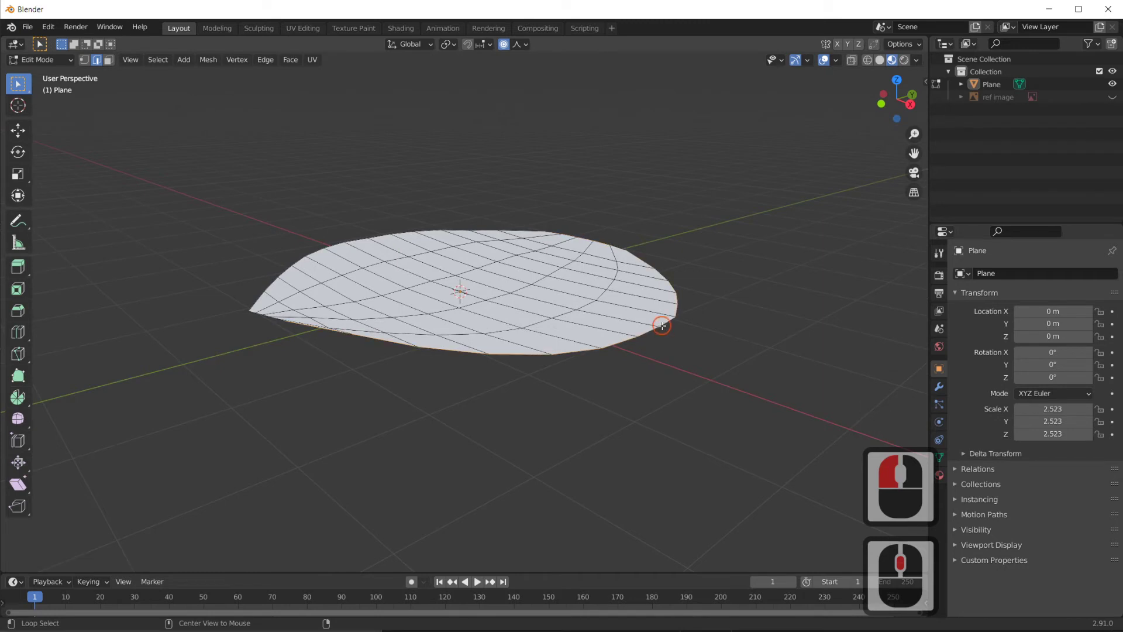
key(g)
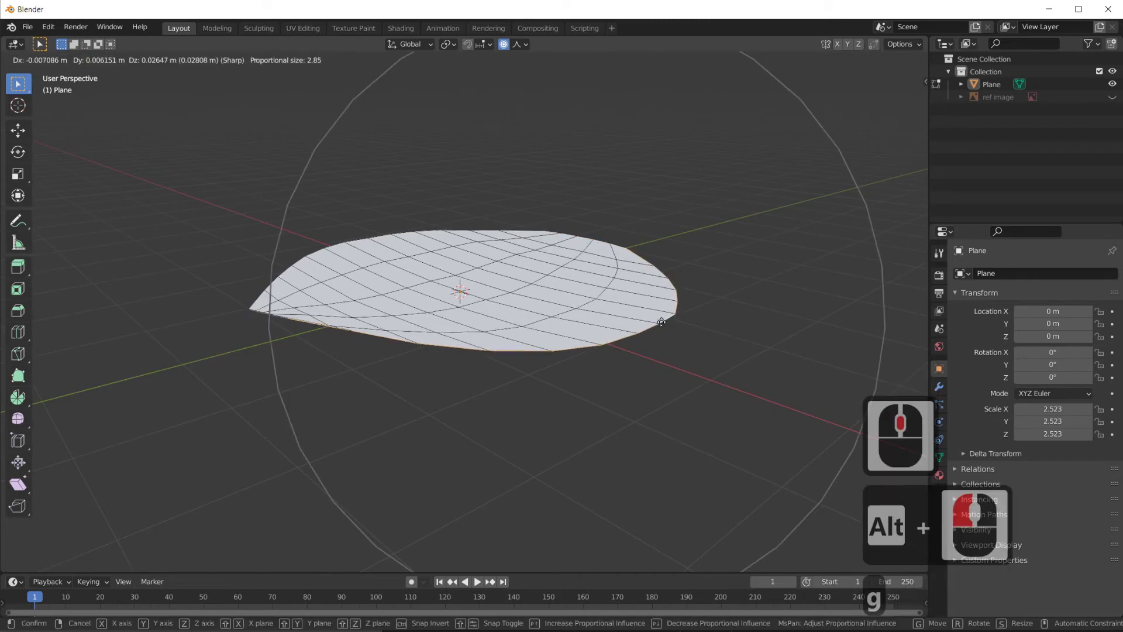
scroll(661, 319, down, 4)
scroll(661, 319, up, 10)
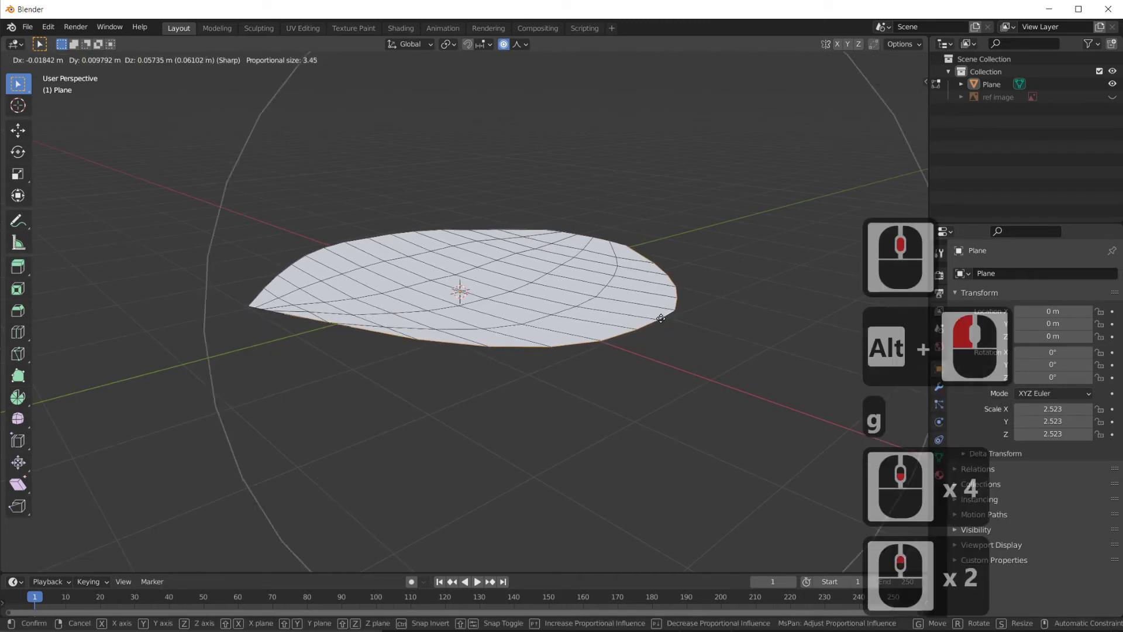
scroll(660, 321, down, 1)
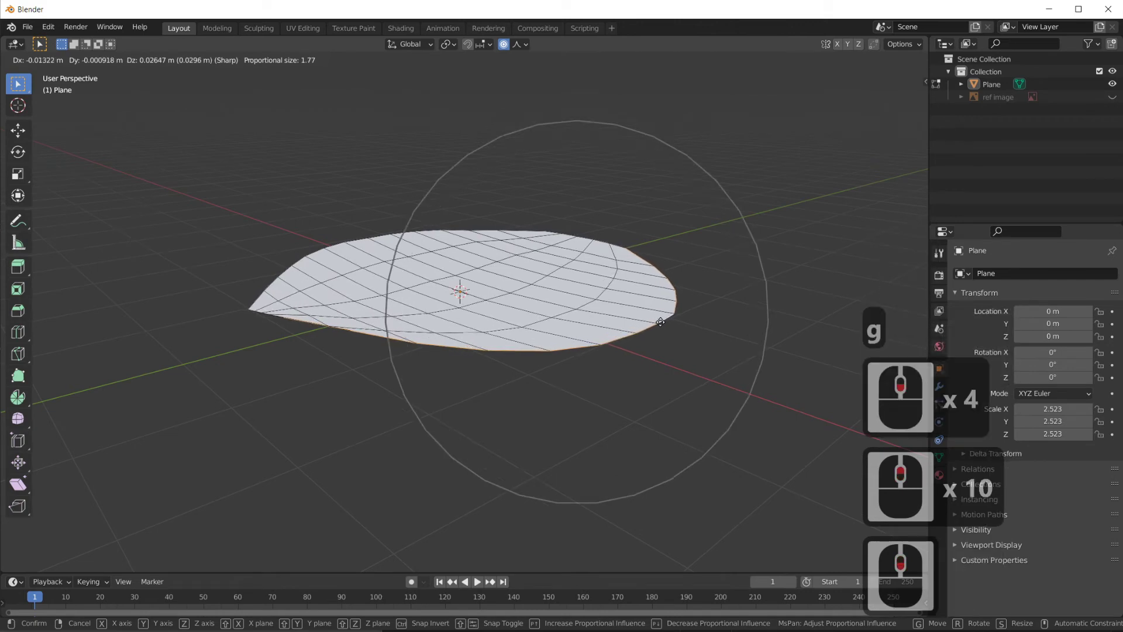
key(y)
key(Escape)
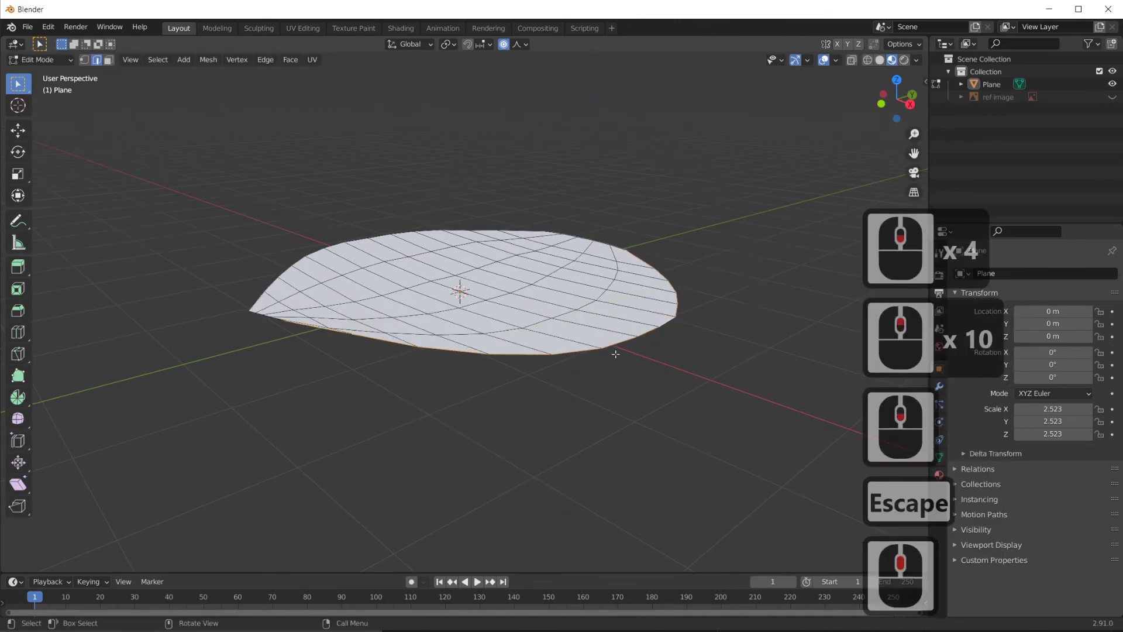
Raise the positive-X side loop with Sharp falloff and a proportional size of 2.14, and rotate it slightly
middle_drag(677, 321, 641, 357)
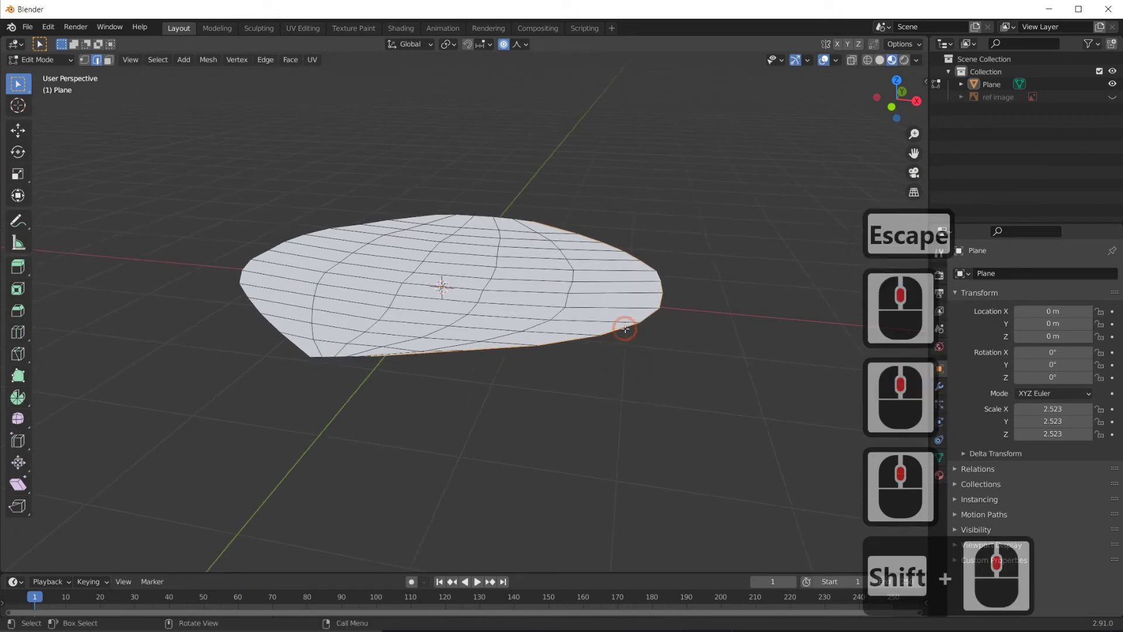
key(g)
scroll(621, 323, down, 2)
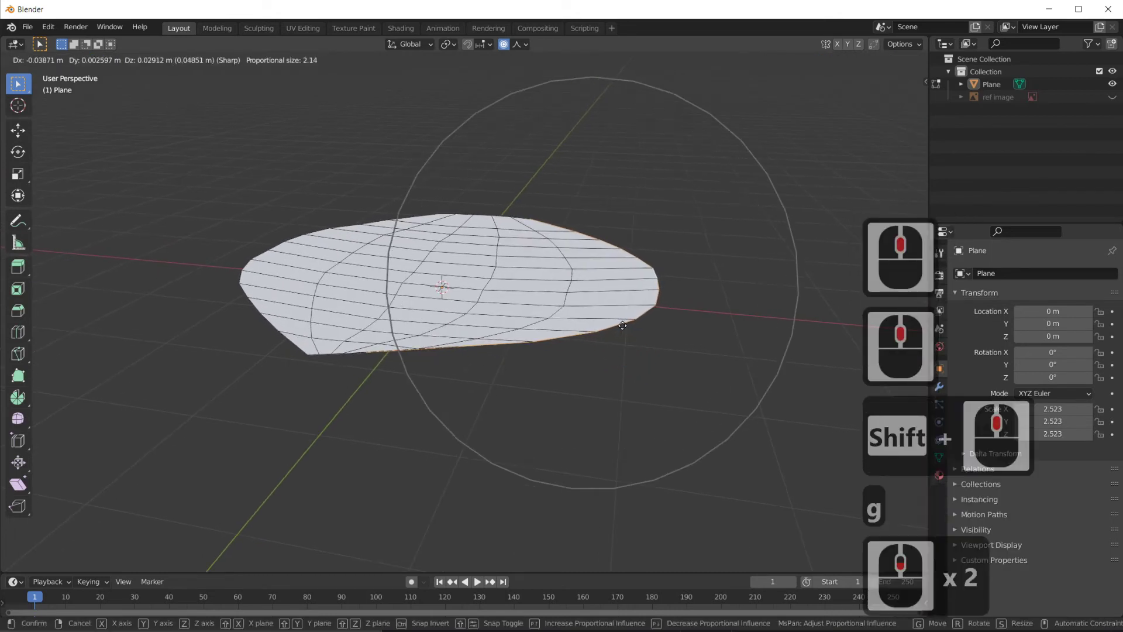
click(618, 315)
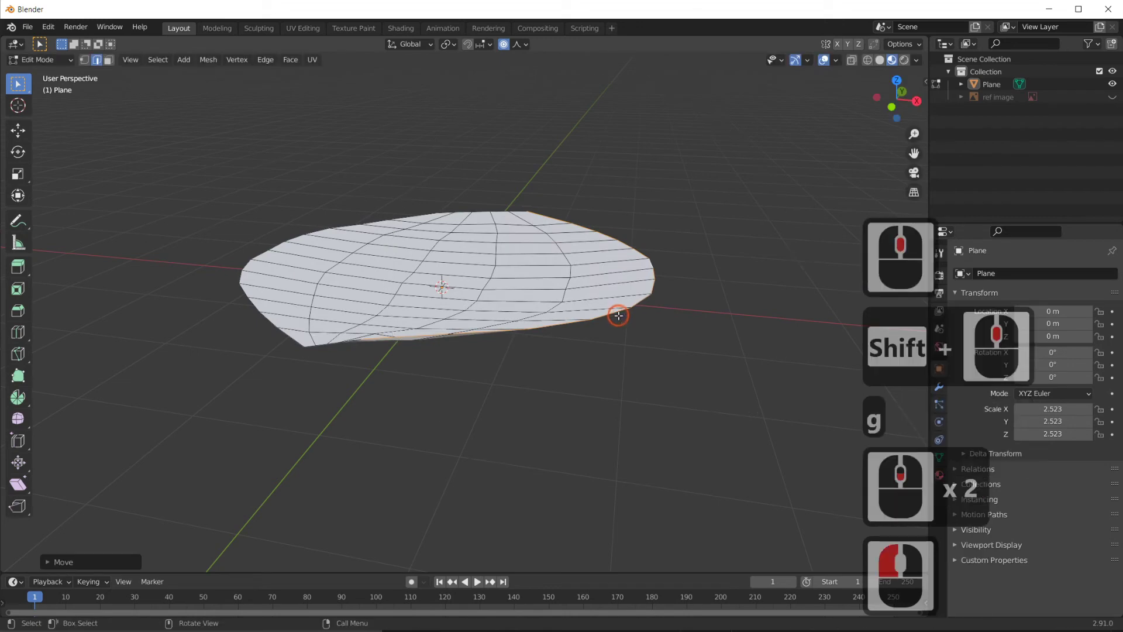
key(r)
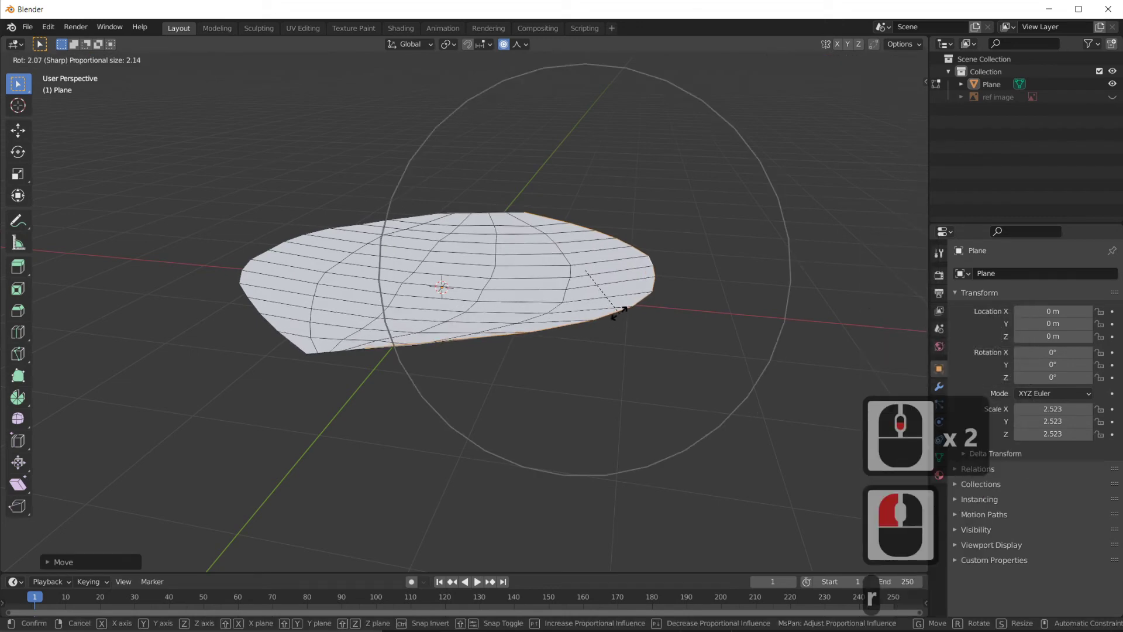
click(564, 356)
Select the boundary edge loop on the leaf's negative-X side and raise it slightly along Z with proportional size 2.14
middle_drag(564, 355, 568, 396)
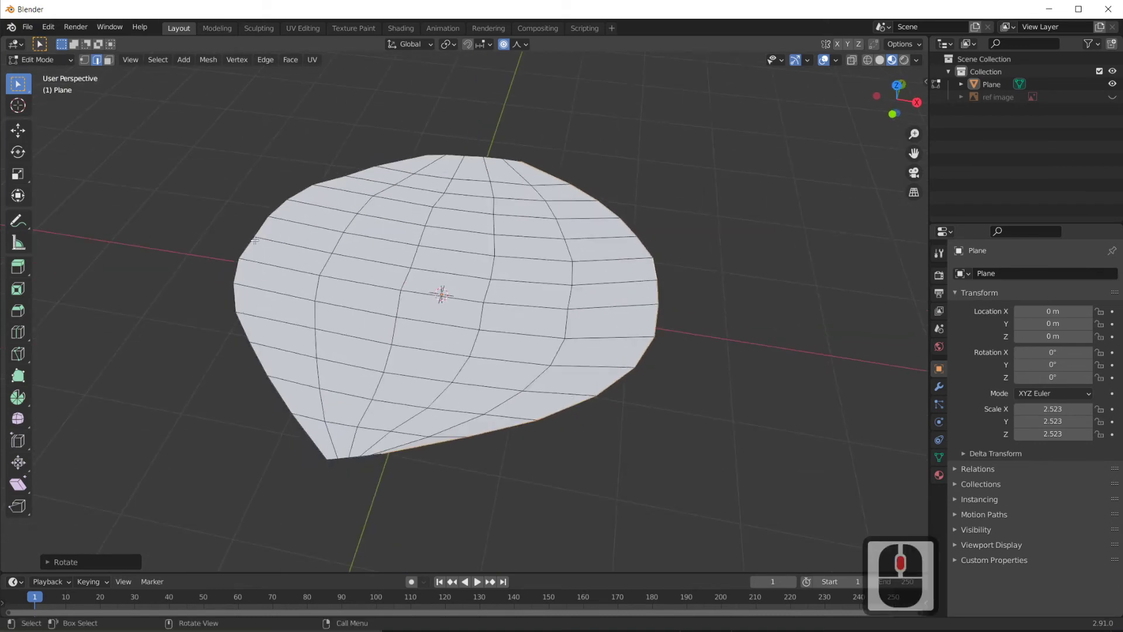
click(254, 240)
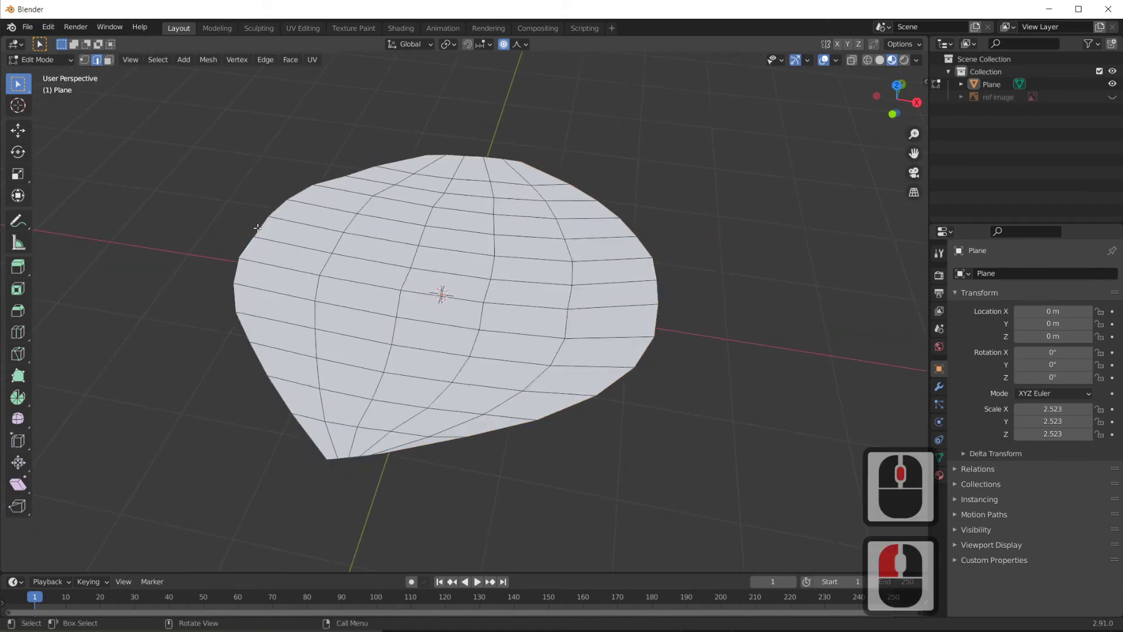
alt+click(262, 230)
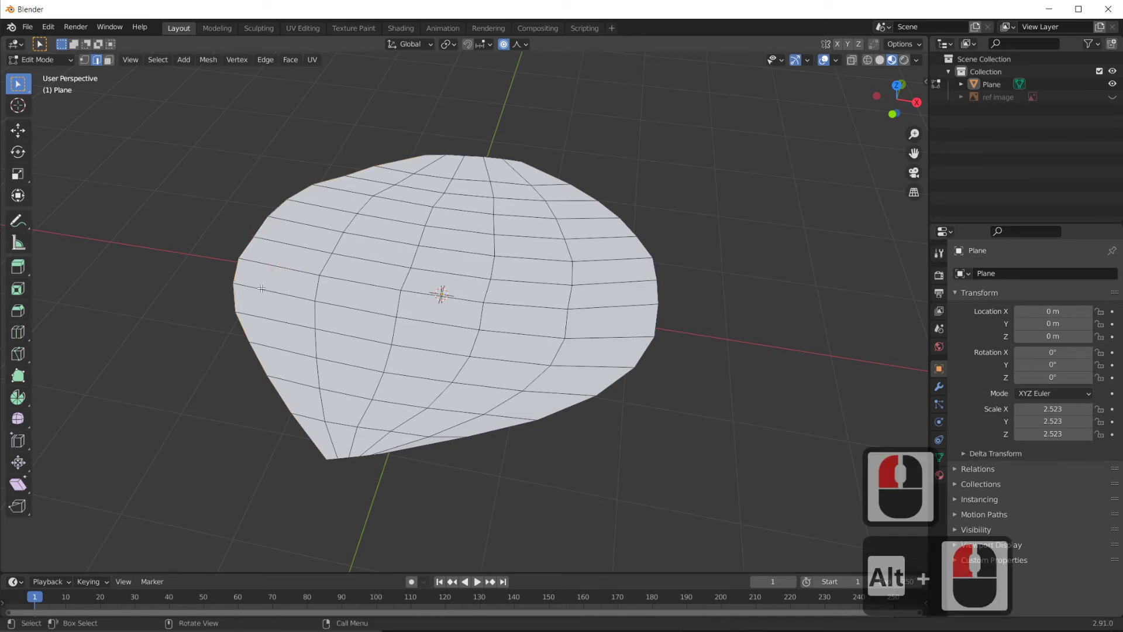
key(g)
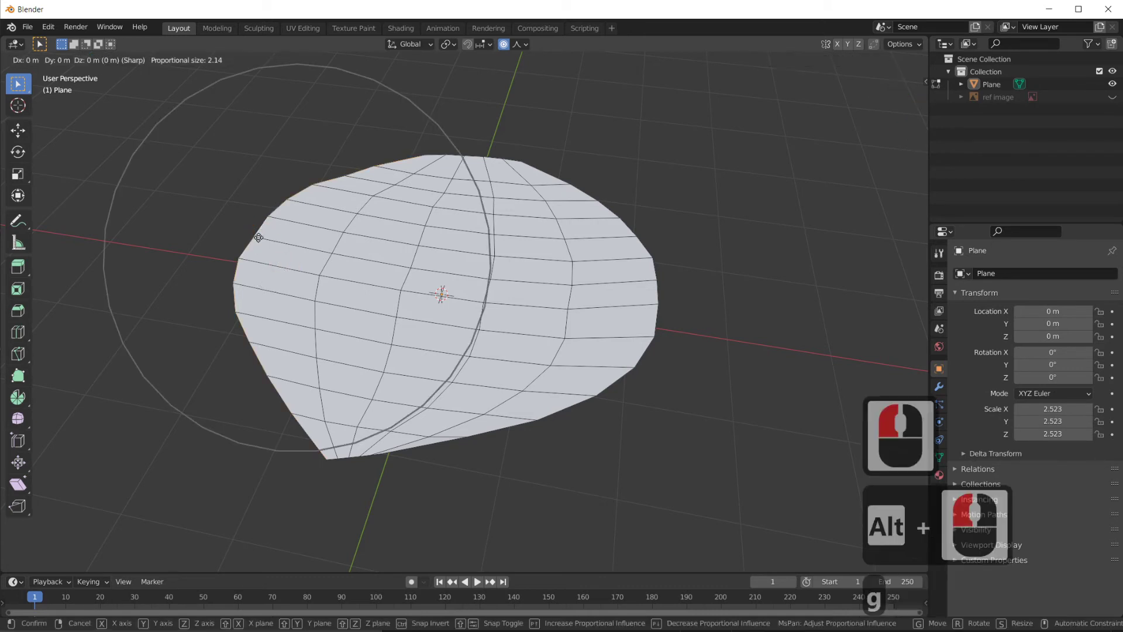
key(z)
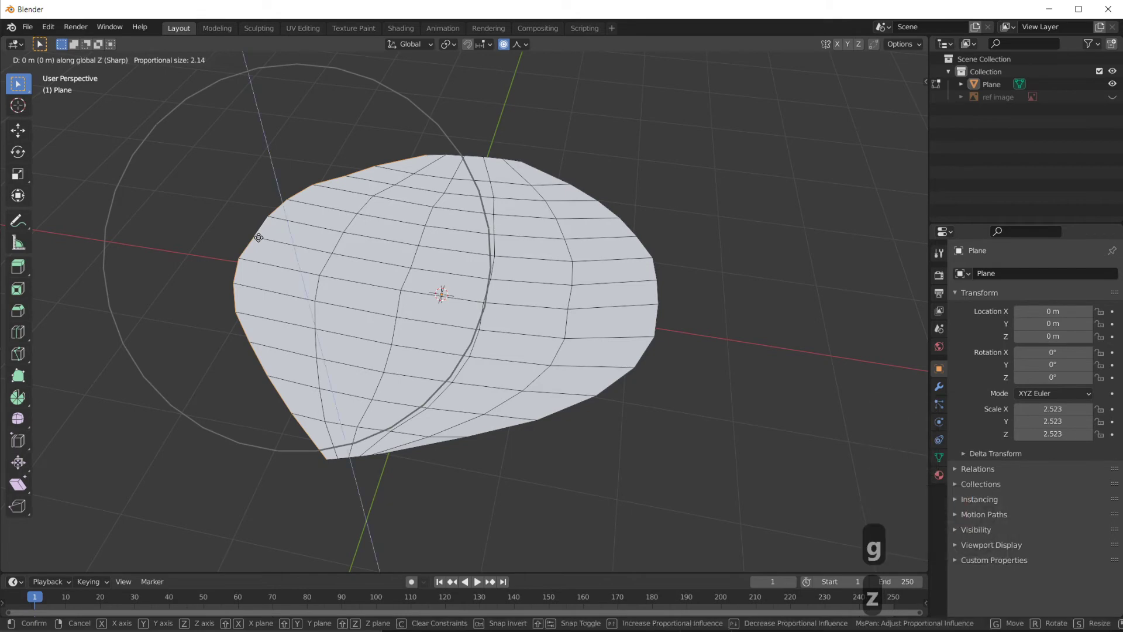
click(353, 391)
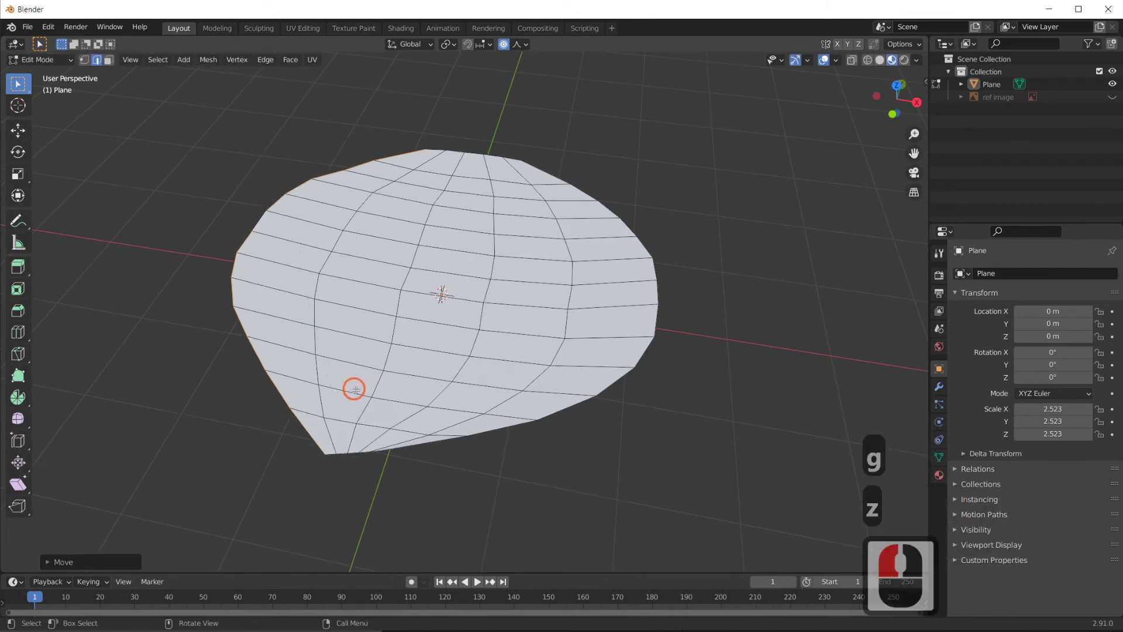
Leave mesh editing for Object Mode and examine the leaf's curved shape from several angles
middle_drag(353, 391, 326, 297)
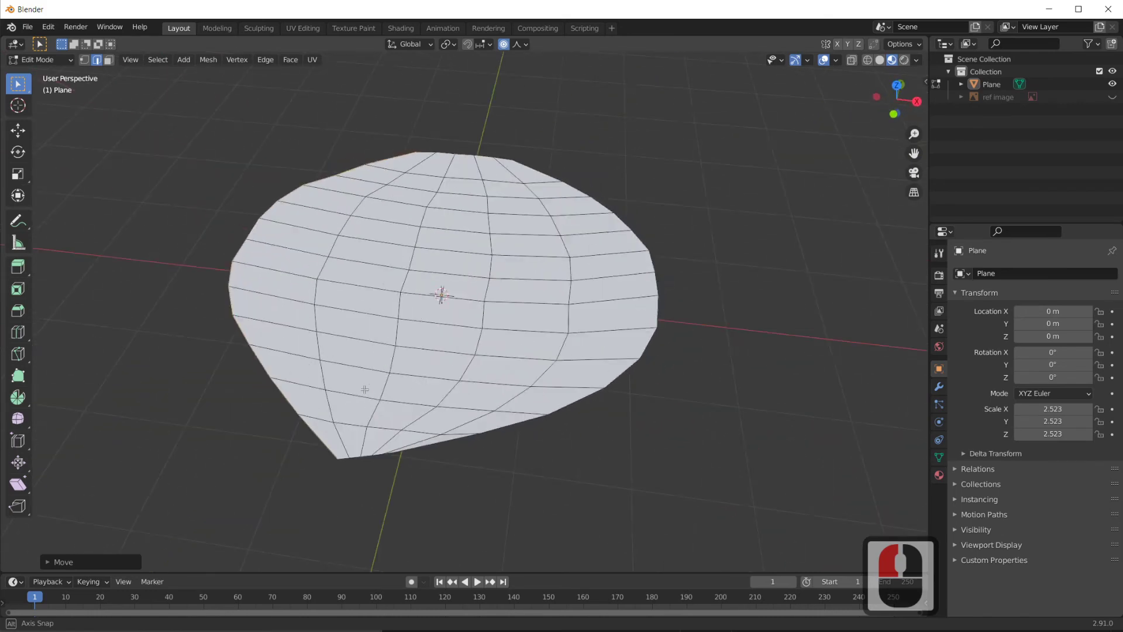
key(Tab)
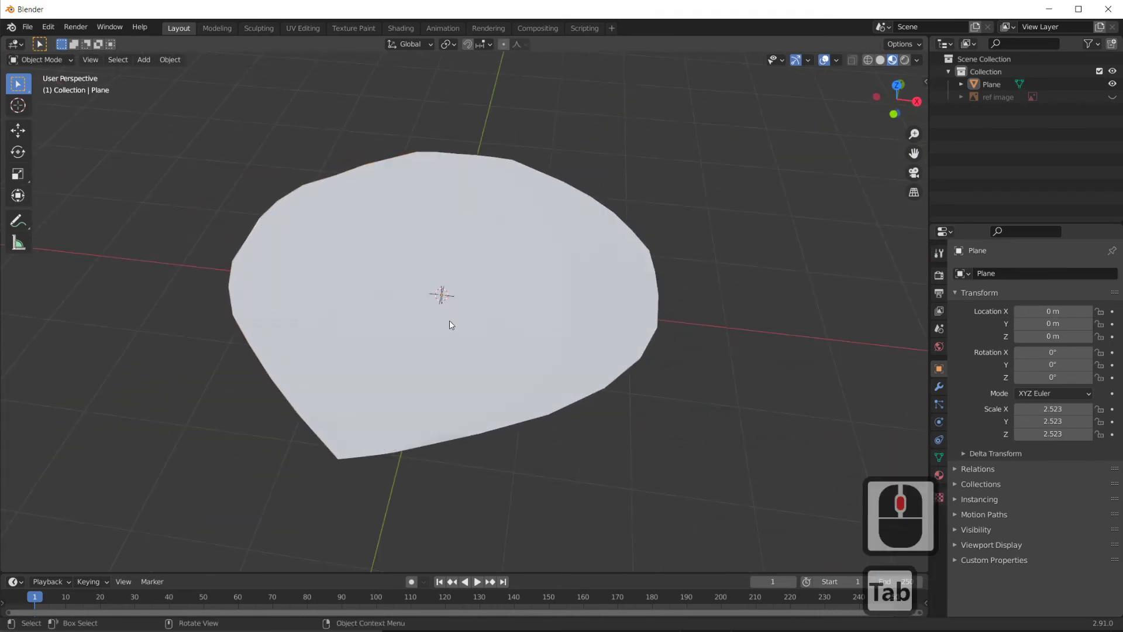
mouse_move(487, 344)
middle_down()
mouse_move(378, 212)
mouse_move(363, 175)
mouse_move(472, 154)
mouse_move(524, 121)
mouse_move(504, 255)
mouse_move(466, 360)
mouse_move(447, 353)
mouse_move(448, 287)
mouse_move(492, 338)
mouse_move(472, 328)
mouse_move(473, 341)
middle_up()
middle_click(472, 341)
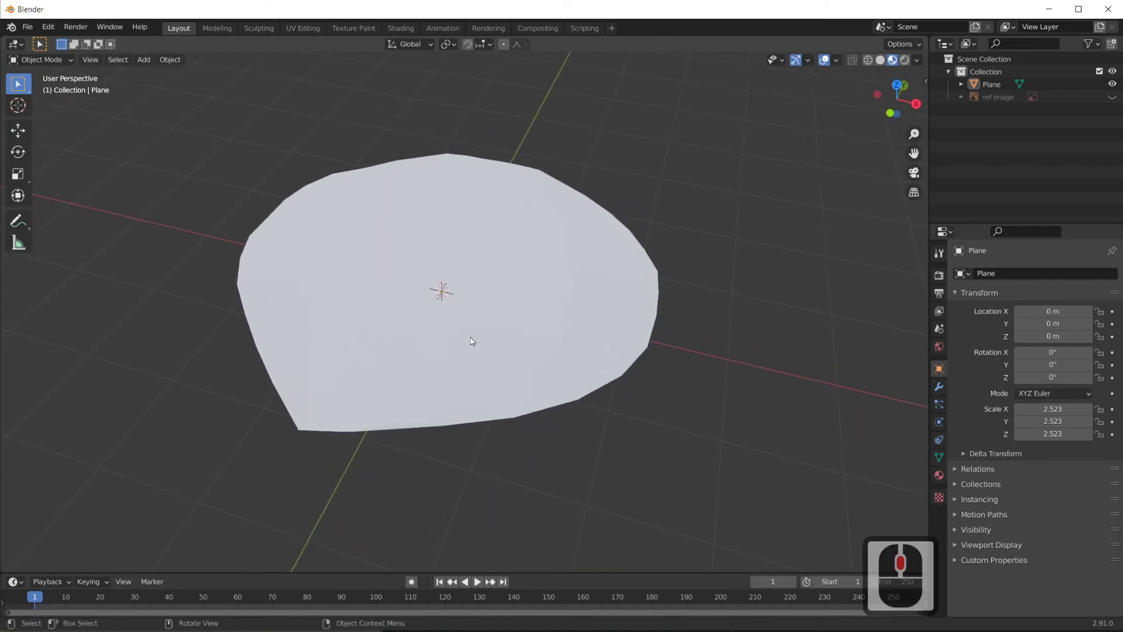
middle_drag(456, 342, 489, 334)
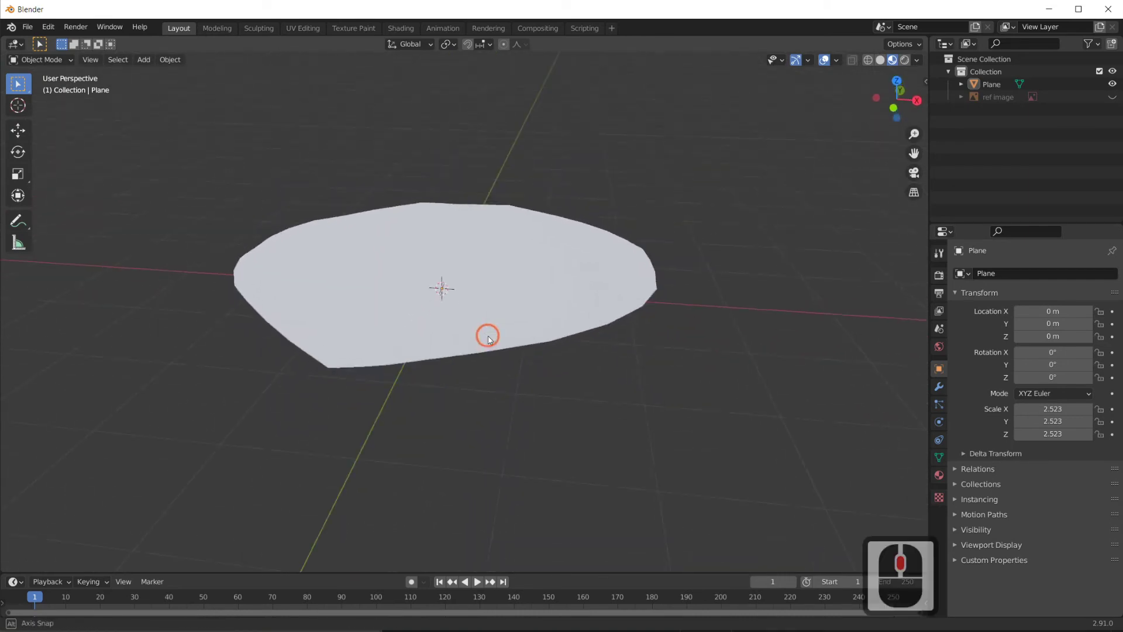
Switch to the Modeling workspace and bring the leaf mesh into close view for editing
click(216, 28)
middle_drag(402, 307, 481, 401)
scroll(481, 369, up, 5)
scroll(482, 369, up, 1)
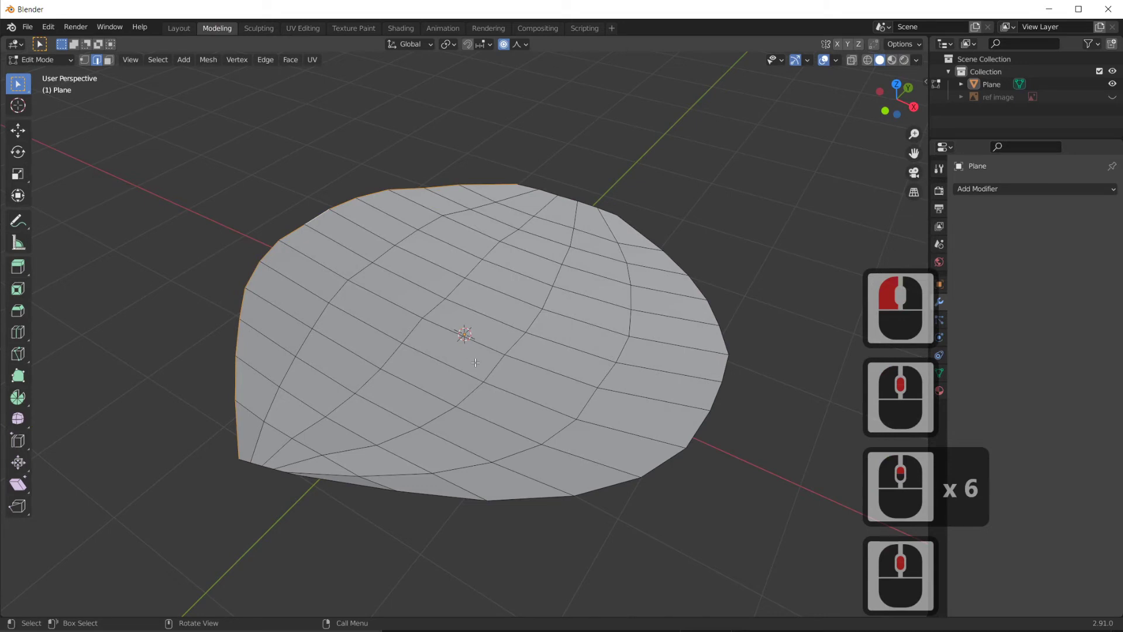
Try to give the leaf a level 6 Subdivision Set in Object Mode
key(ctrl)
key(Tab)
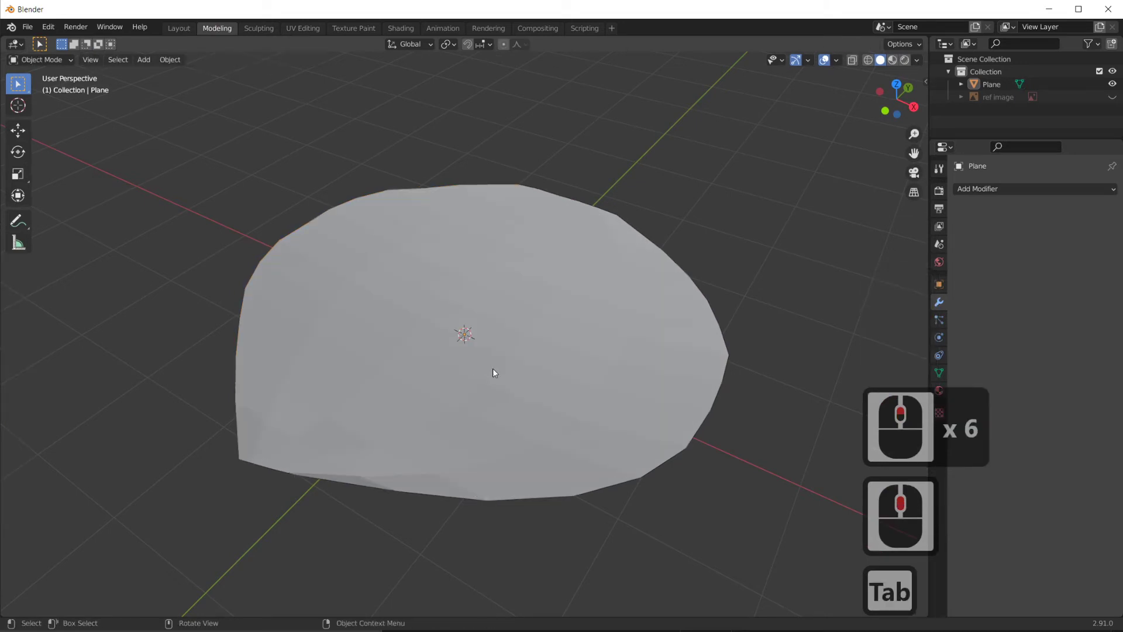
key(ctrl)
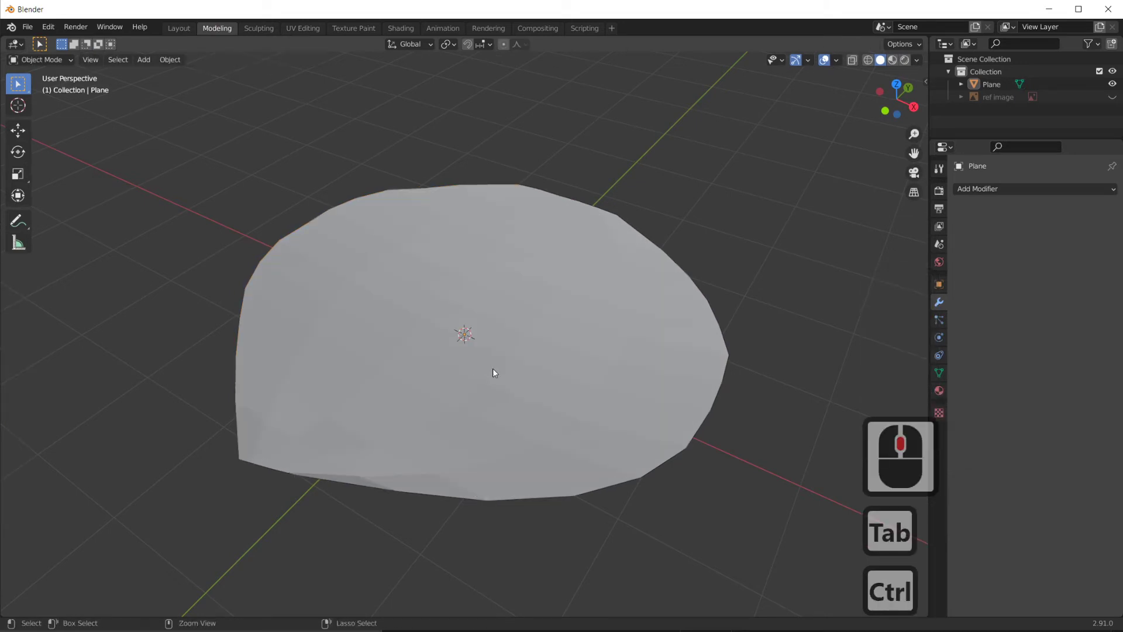
key(ctrl+5)
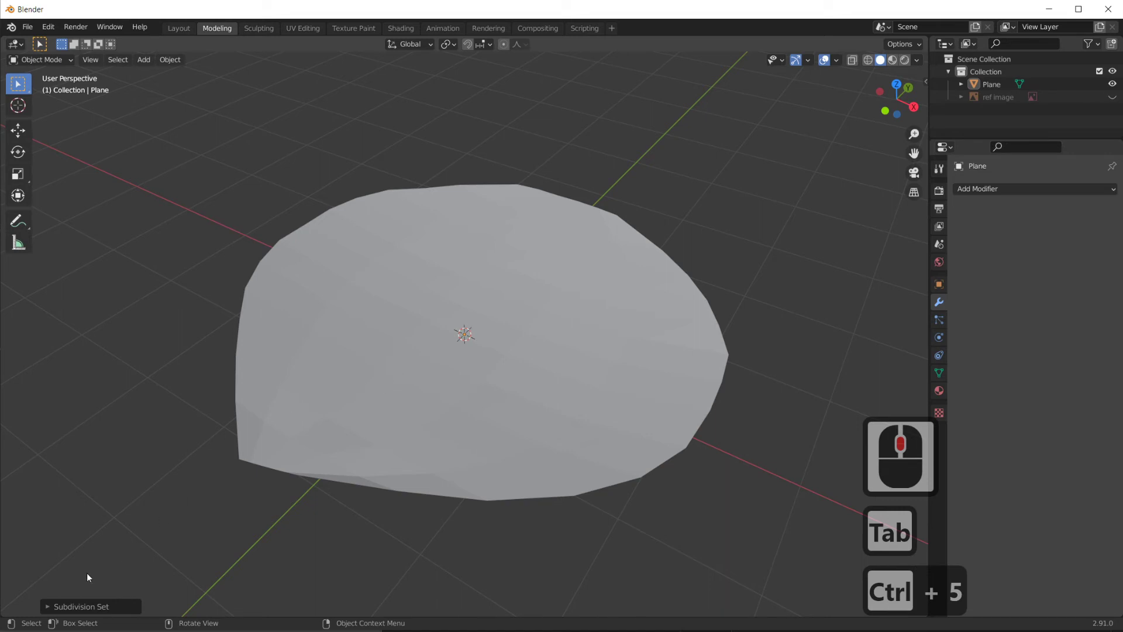
click(48, 607)
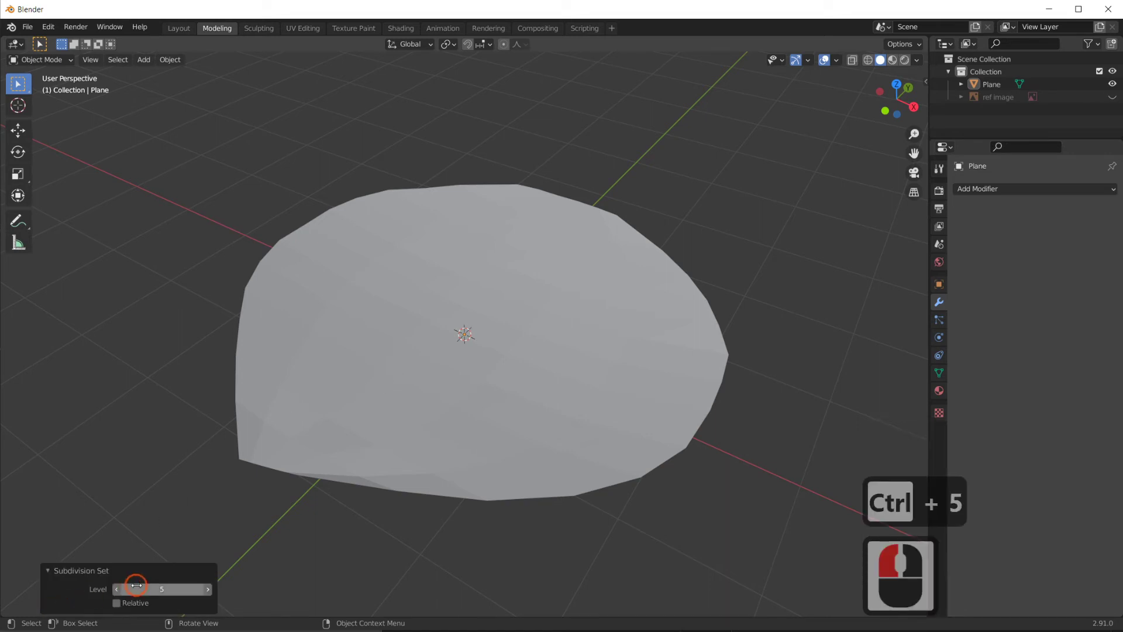
click(211, 589)
mouse_move(534, 414)
mouse_down()
mouse_move(531, 395)
mouse_move(523, 428)
mouse_up()
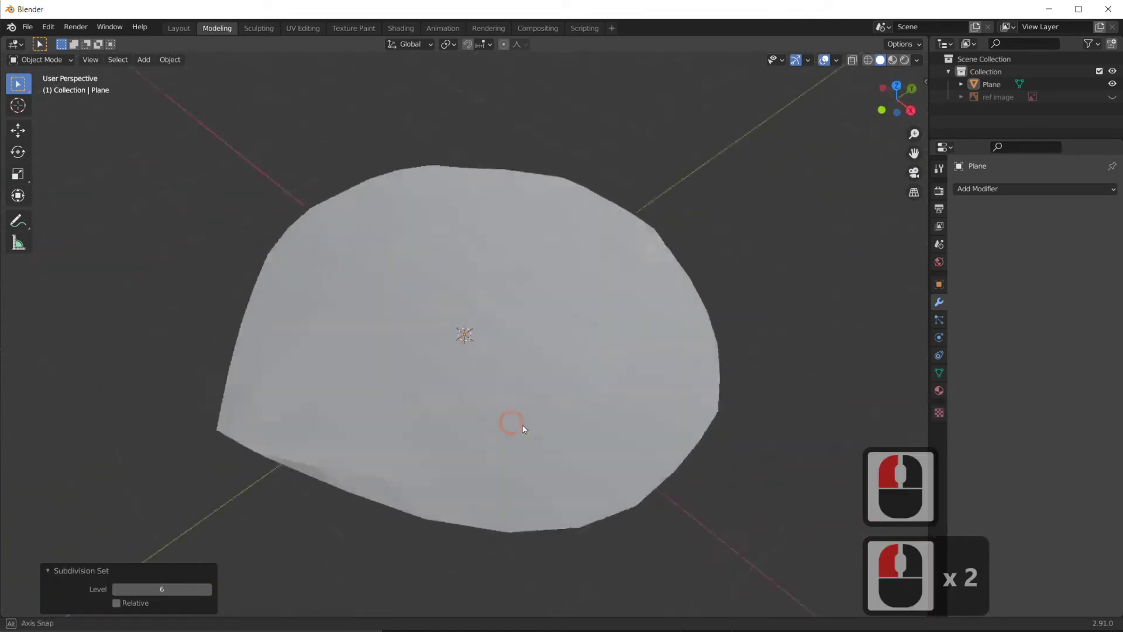
middle_drag(524, 429, 539, 425)
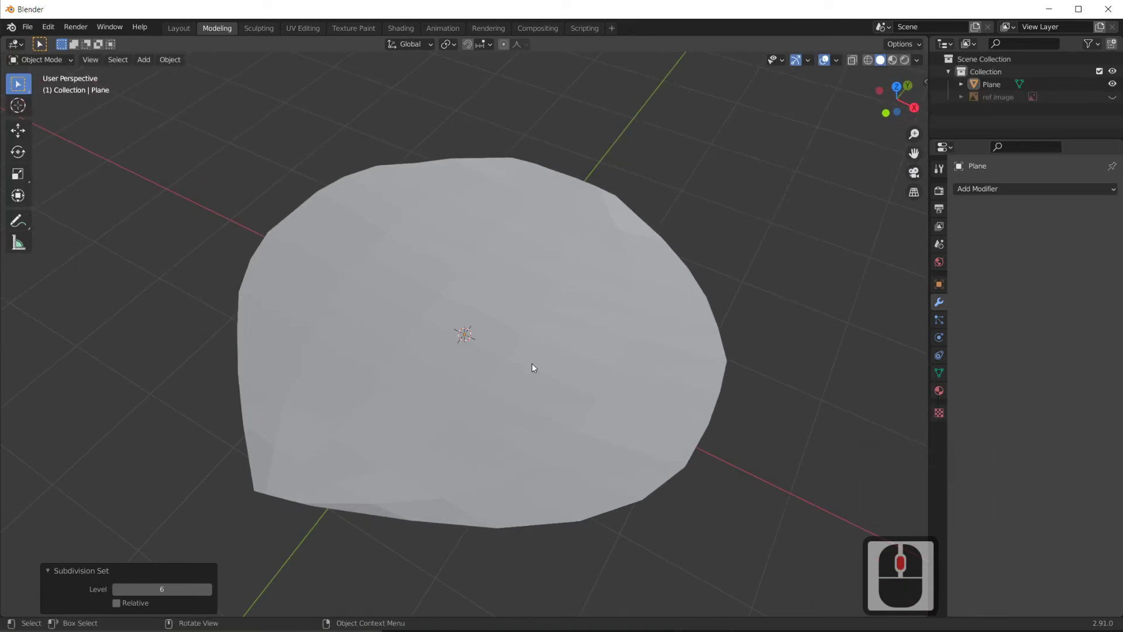
Select the leaf object, shade it smooth and view its surface from a lower angle
click(532, 367)
right_click(549, 319)
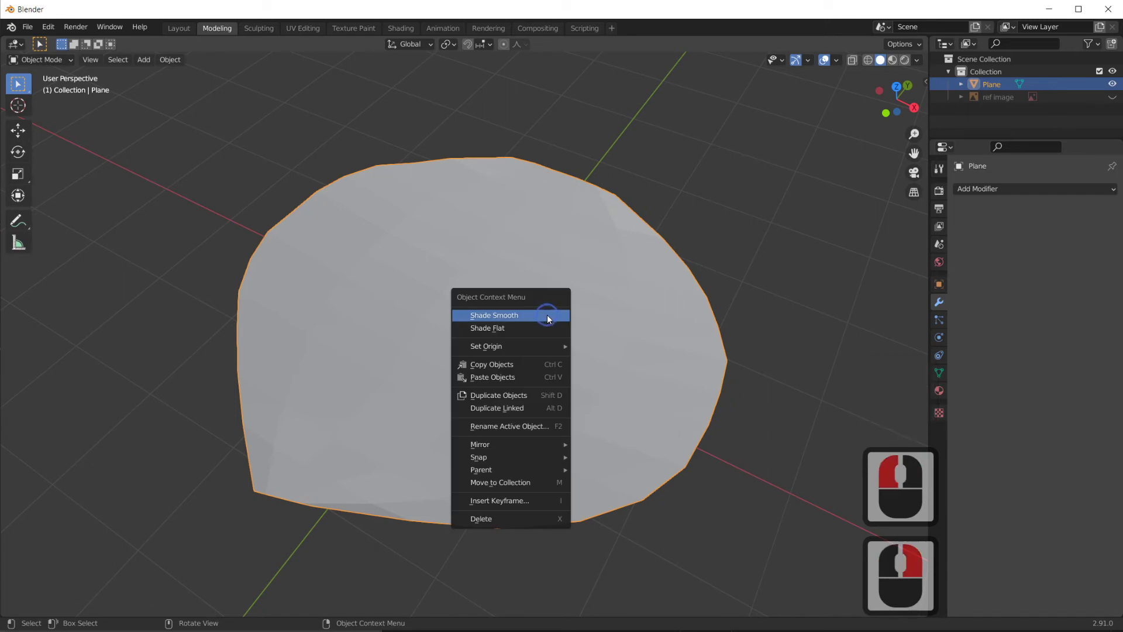
click(548, 315)
middle_drag(529, 370, 445, 422)
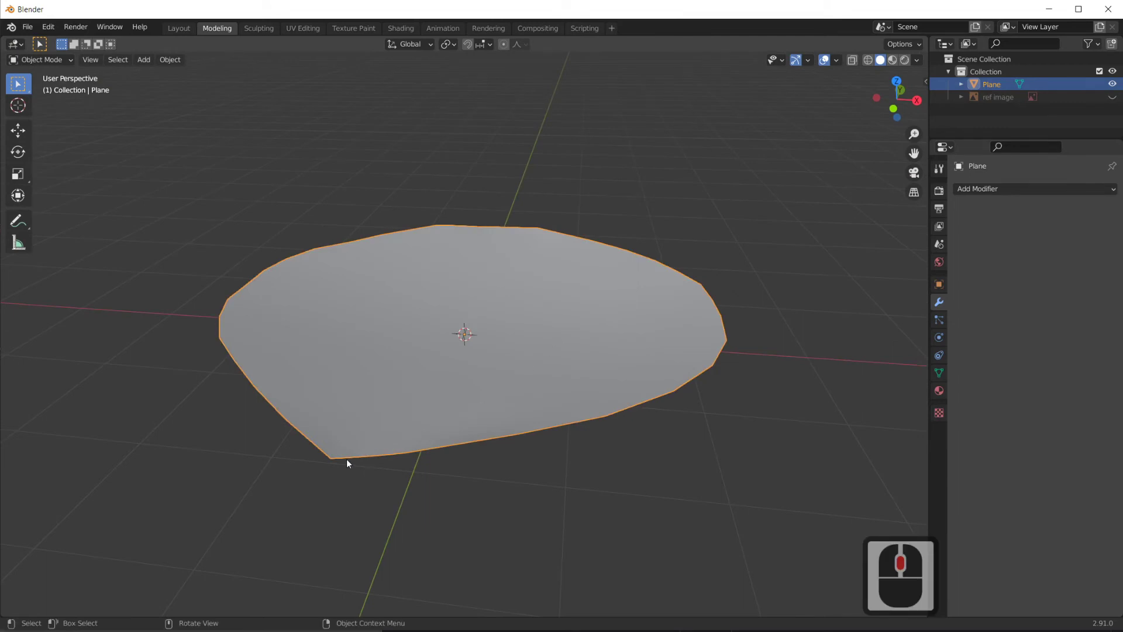
Return to mesh editing on the leaf and set the viewpoint to Top
key(Tab)
middle_drag(349, 471, 381, 482)
middle_click(484, 484)
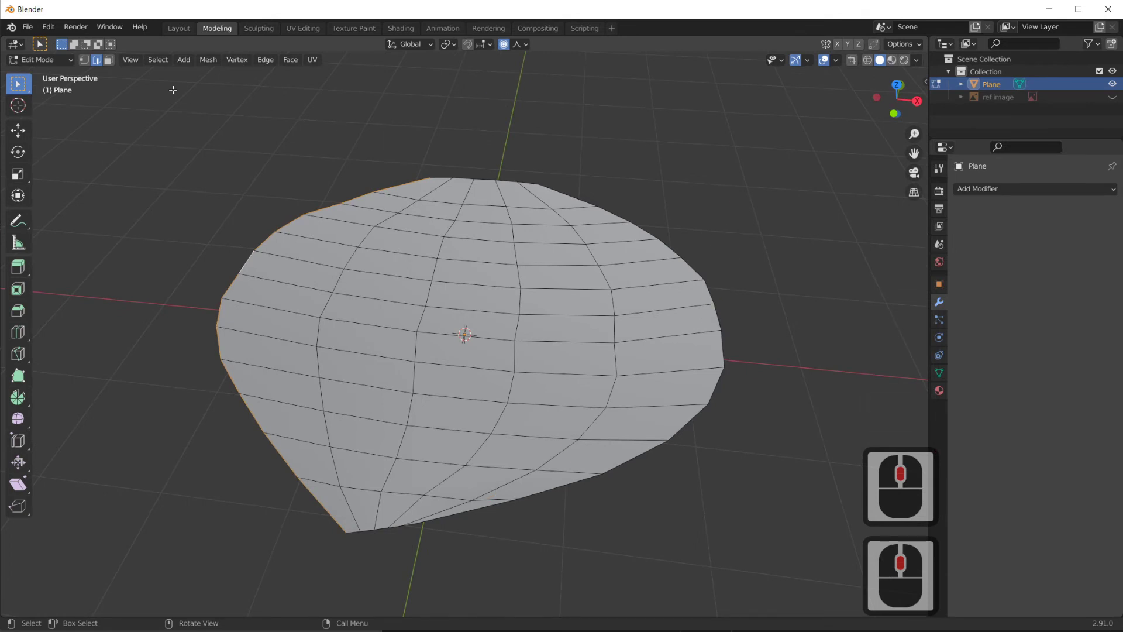
click(183, 61)
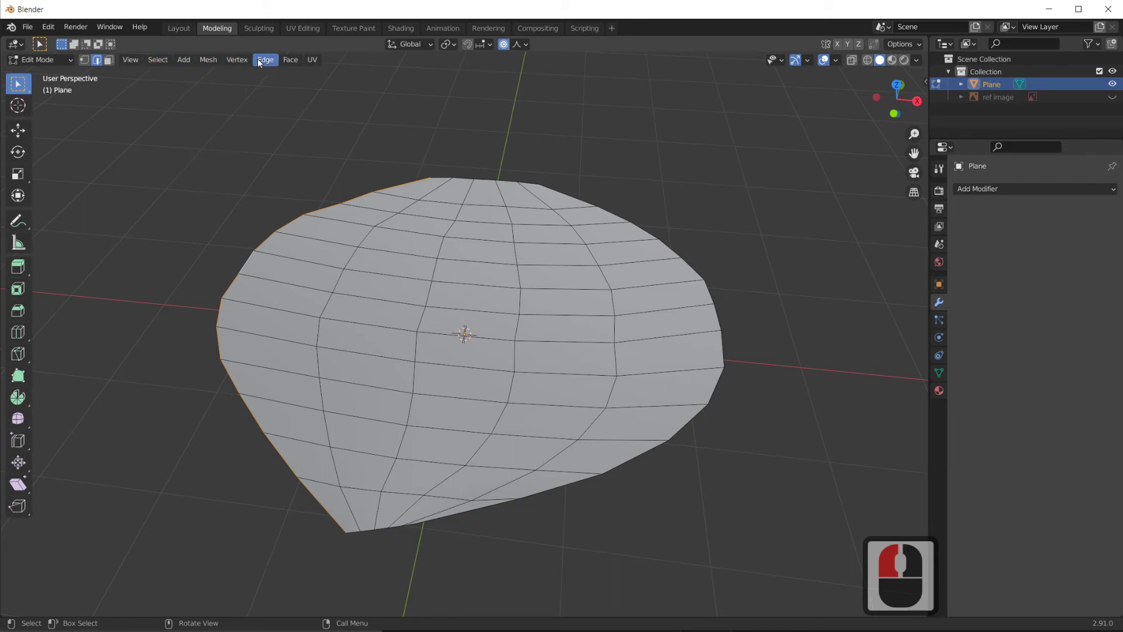
click(132, 62)
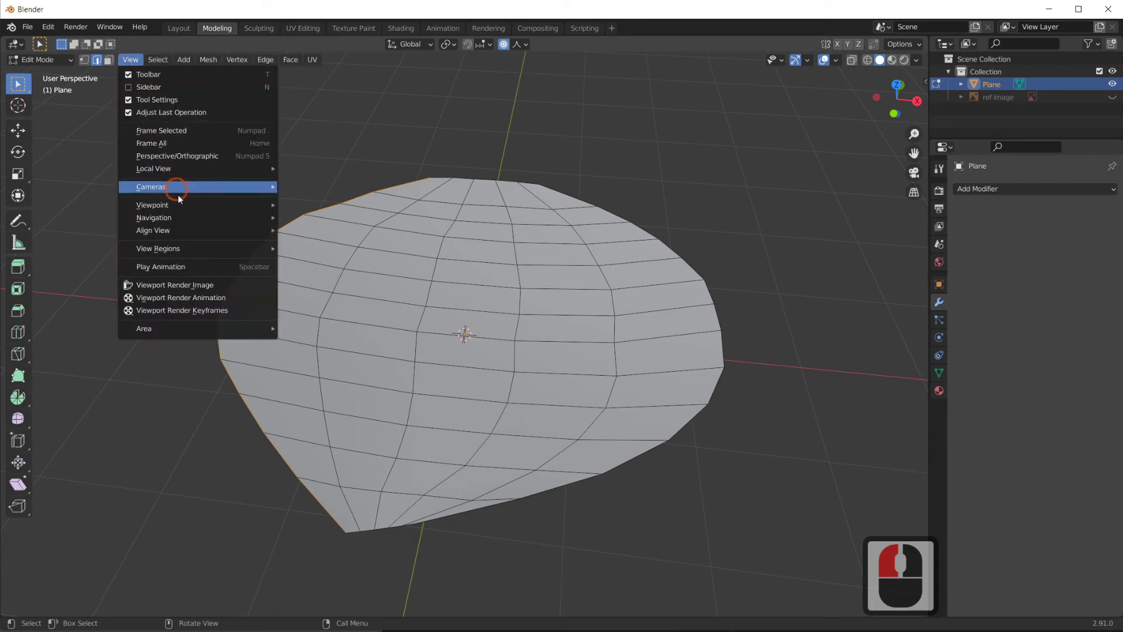
mouse_move(182, 205)
click(311, 223)
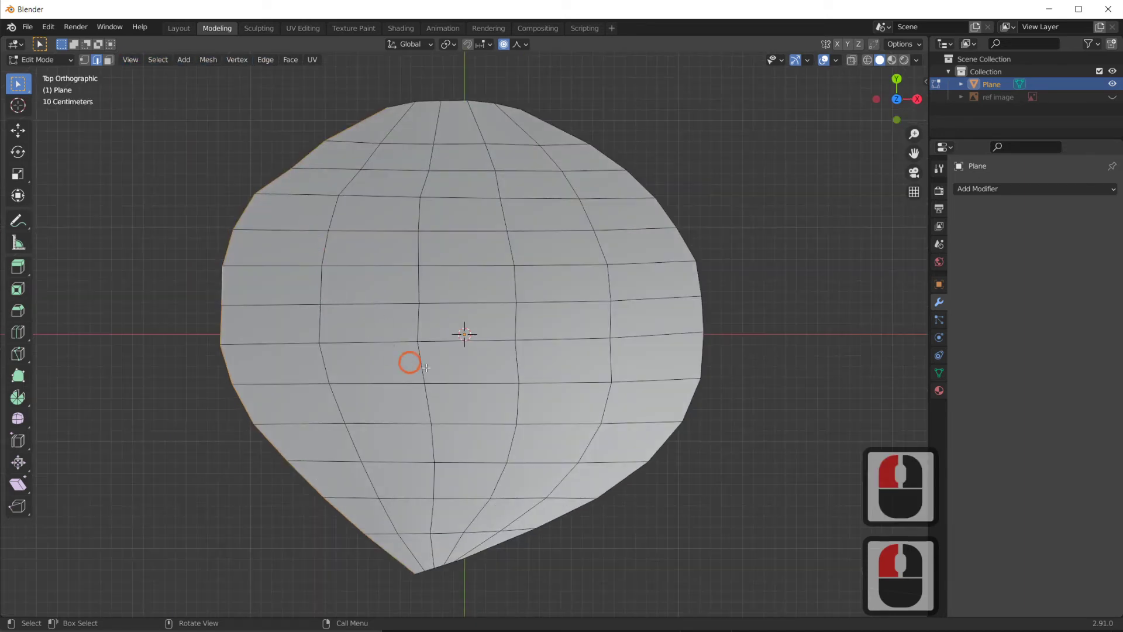
In vertex select mode, move the vertex beside the leaf's tip about 0.014 m in X and -0.038 m in Y with Sharp proportional editing
click(435, 566)
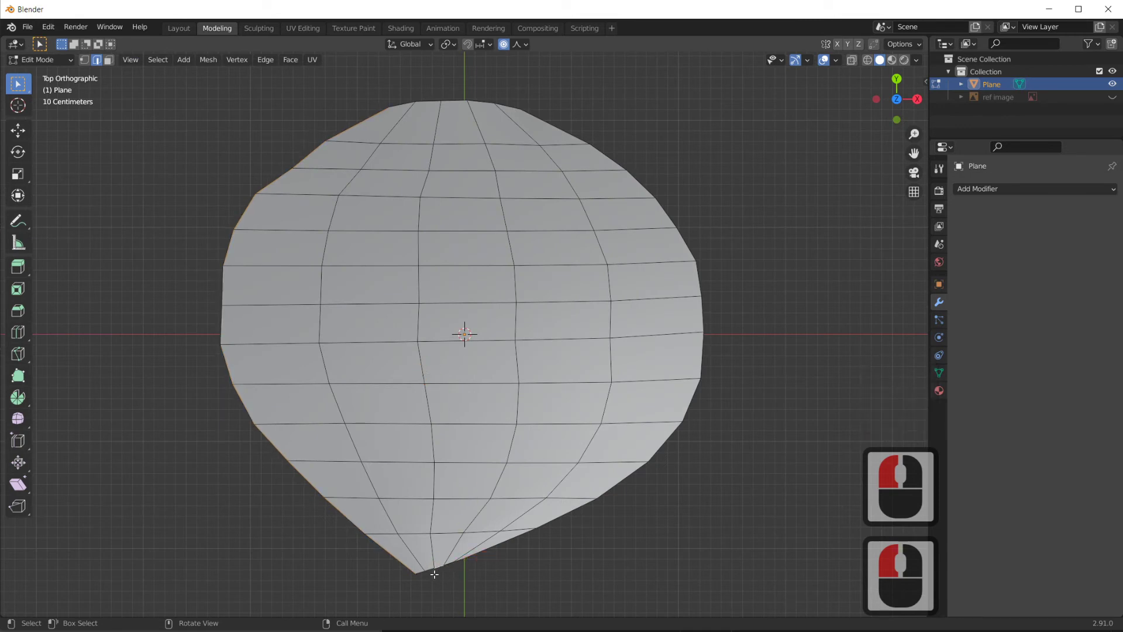
key(Tab)
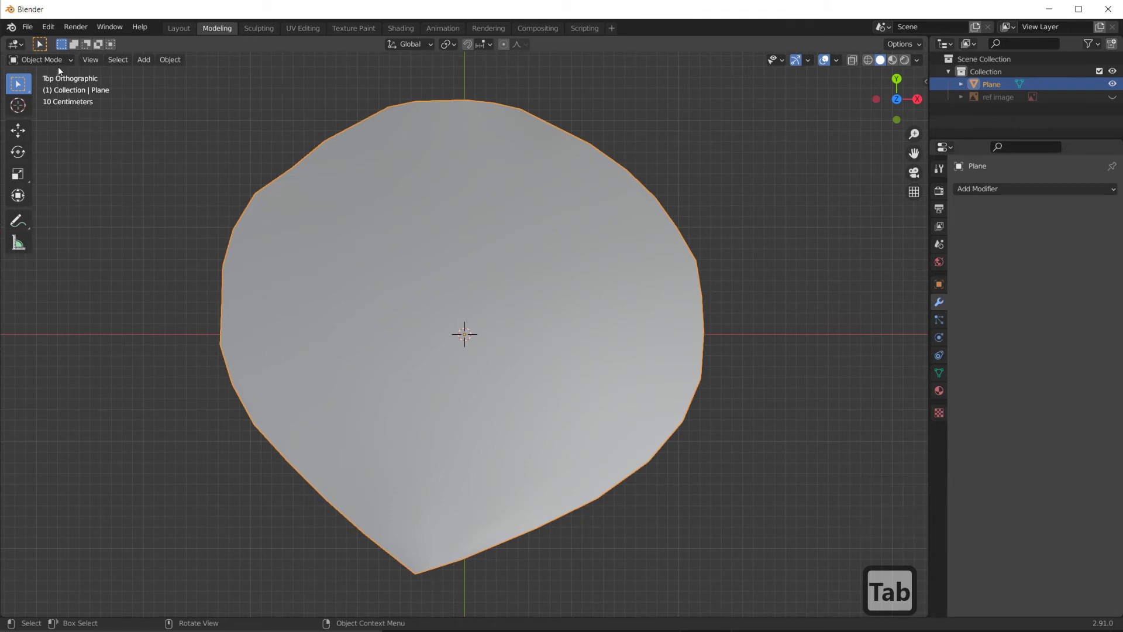
key(Tab)
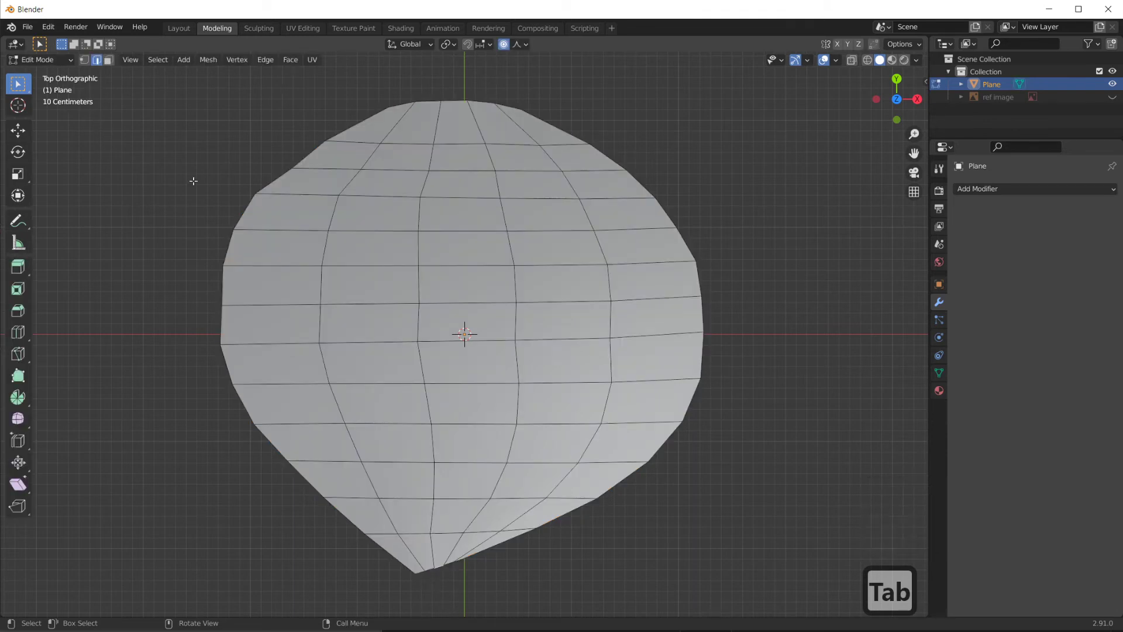
click(85, 60)
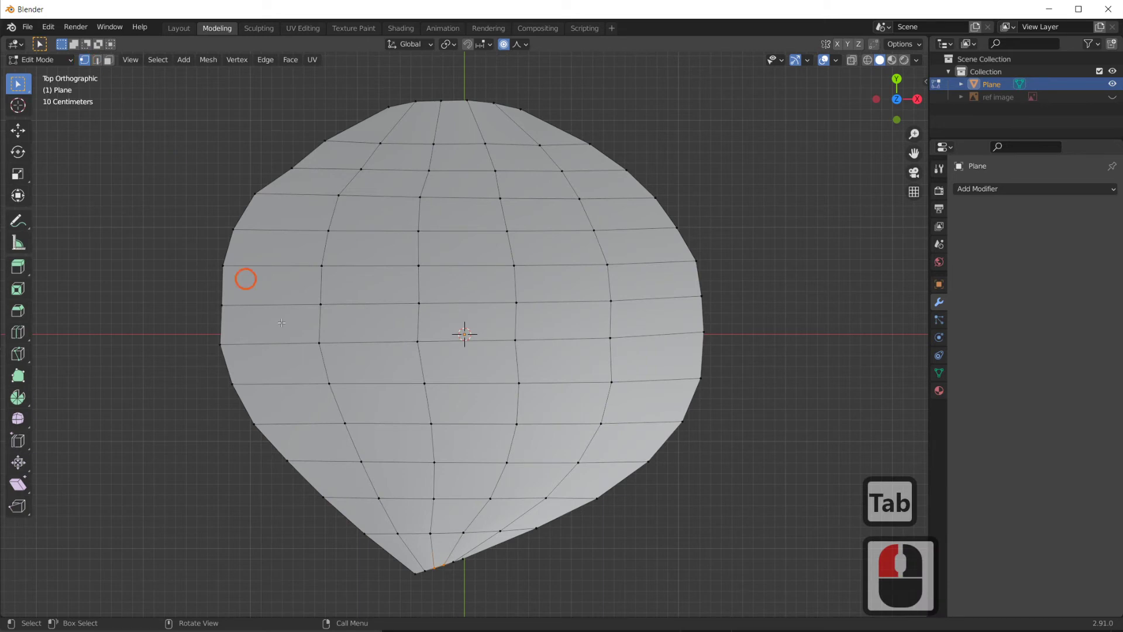
click(426, 569)
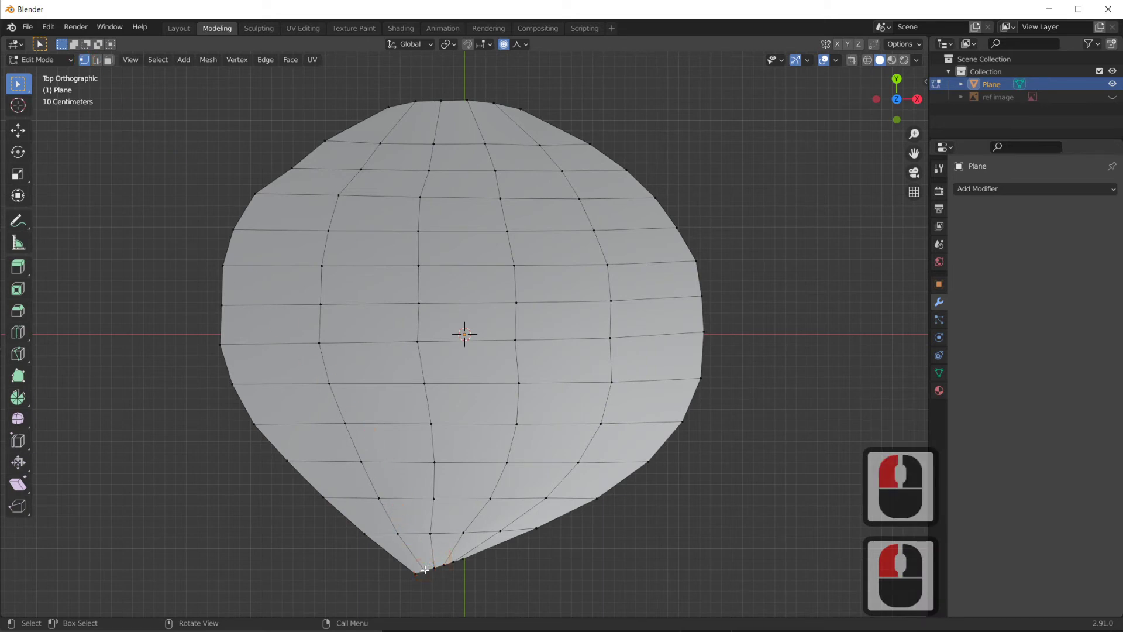
key(g)
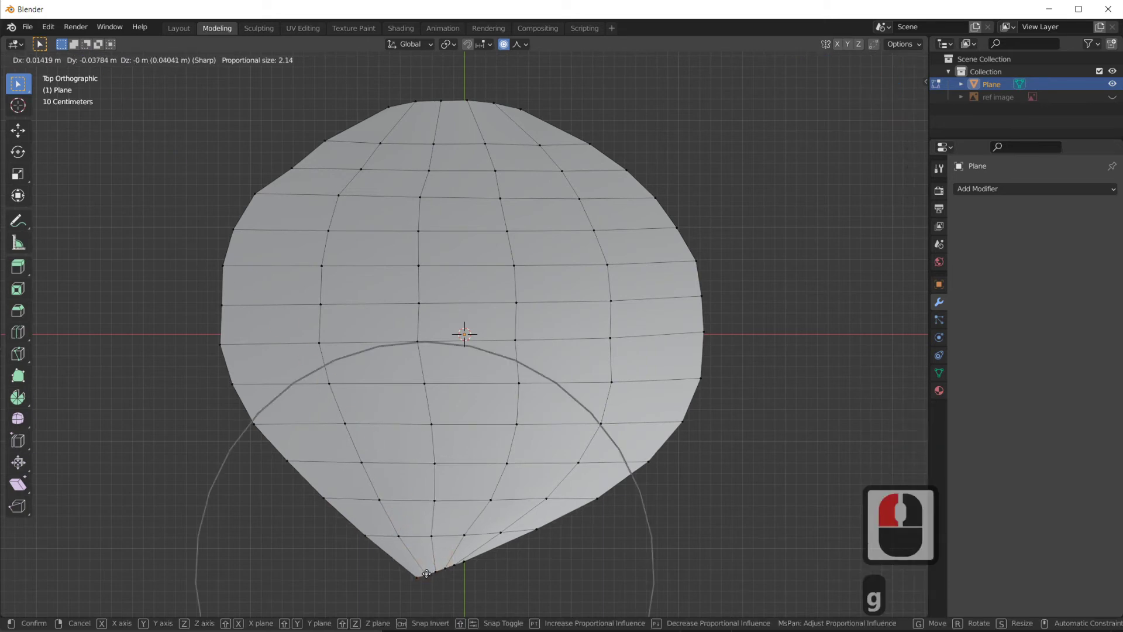
click(426, 573)
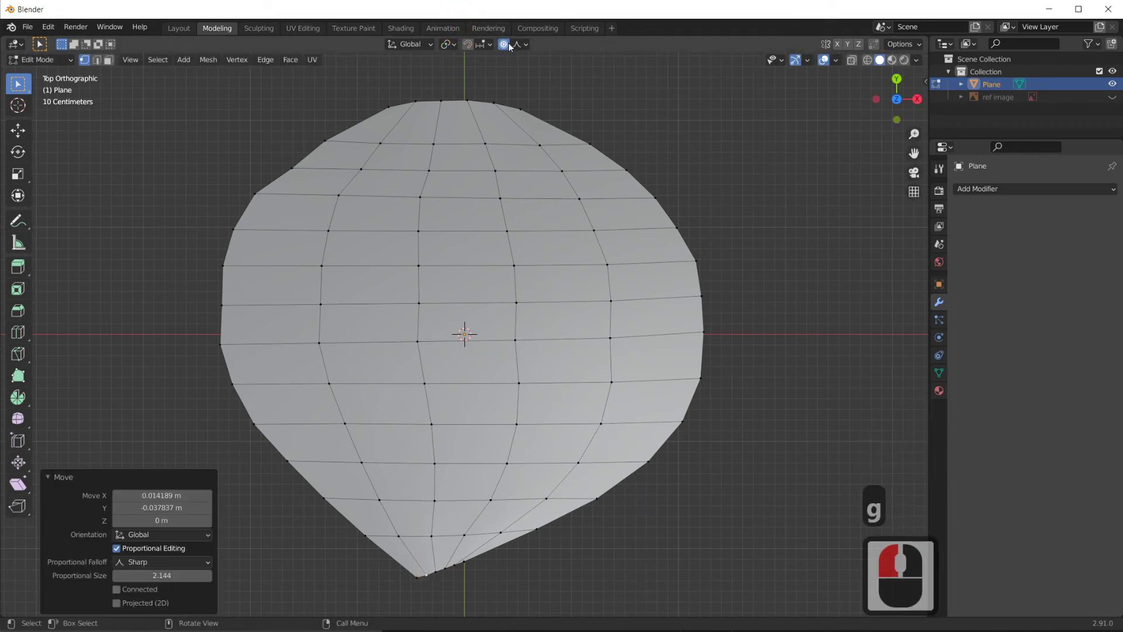
click(437, 451)
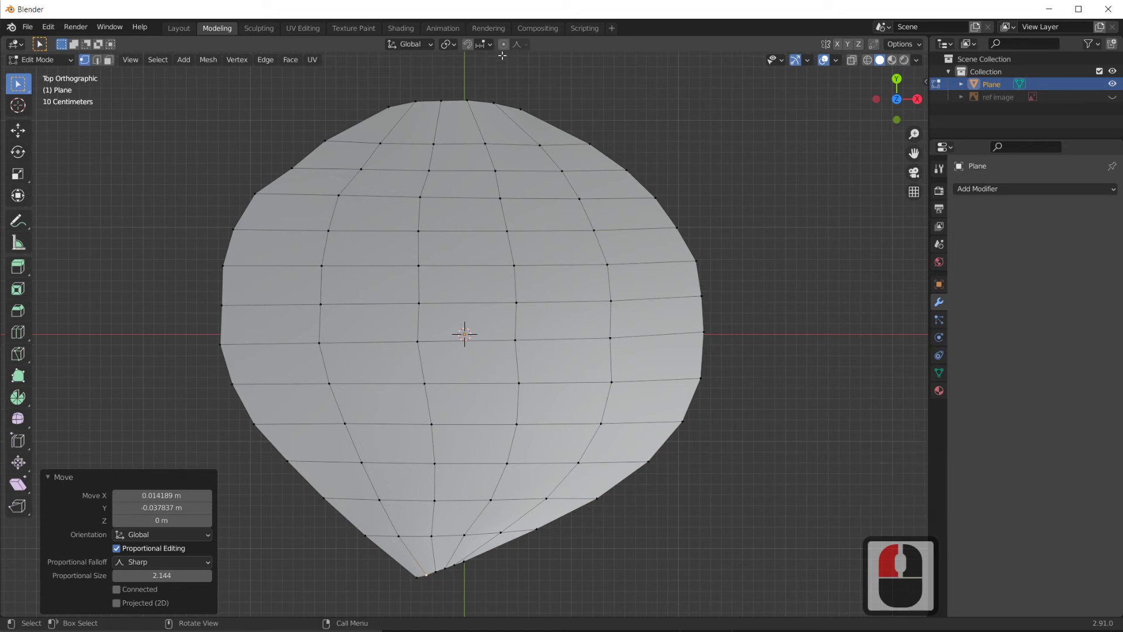
key(o)
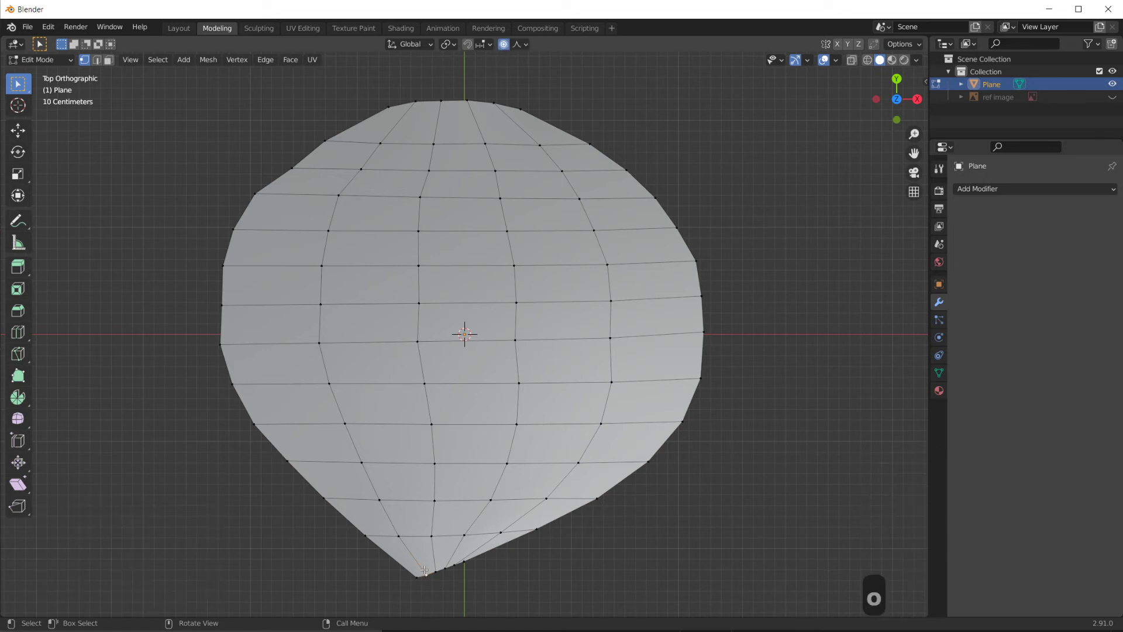
key(g)
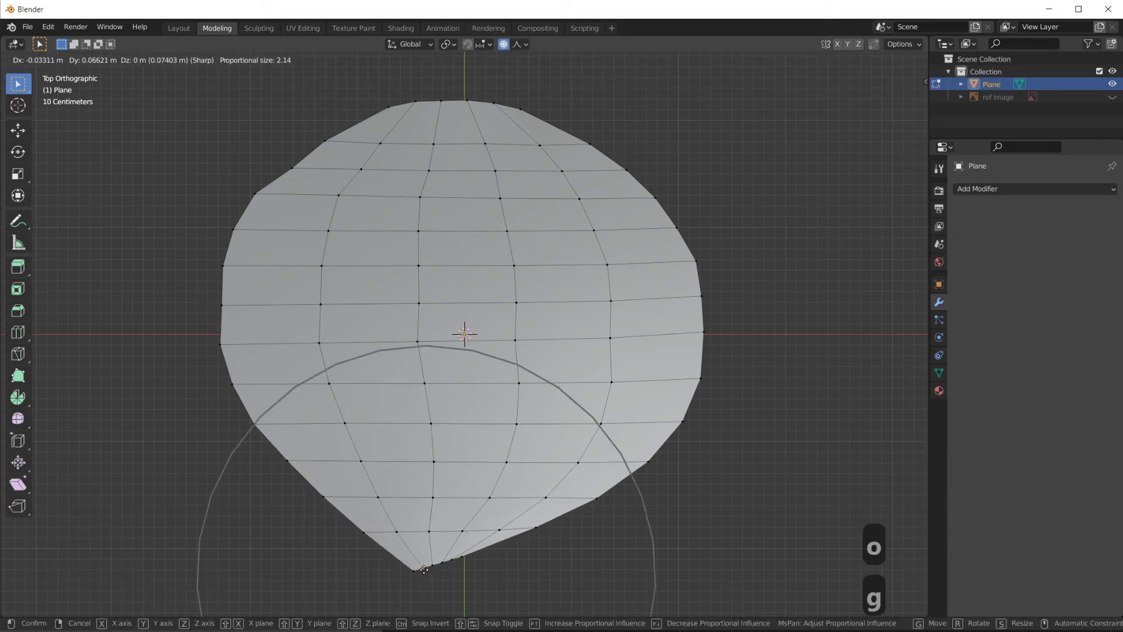
click(424, 569)
key(Escape)
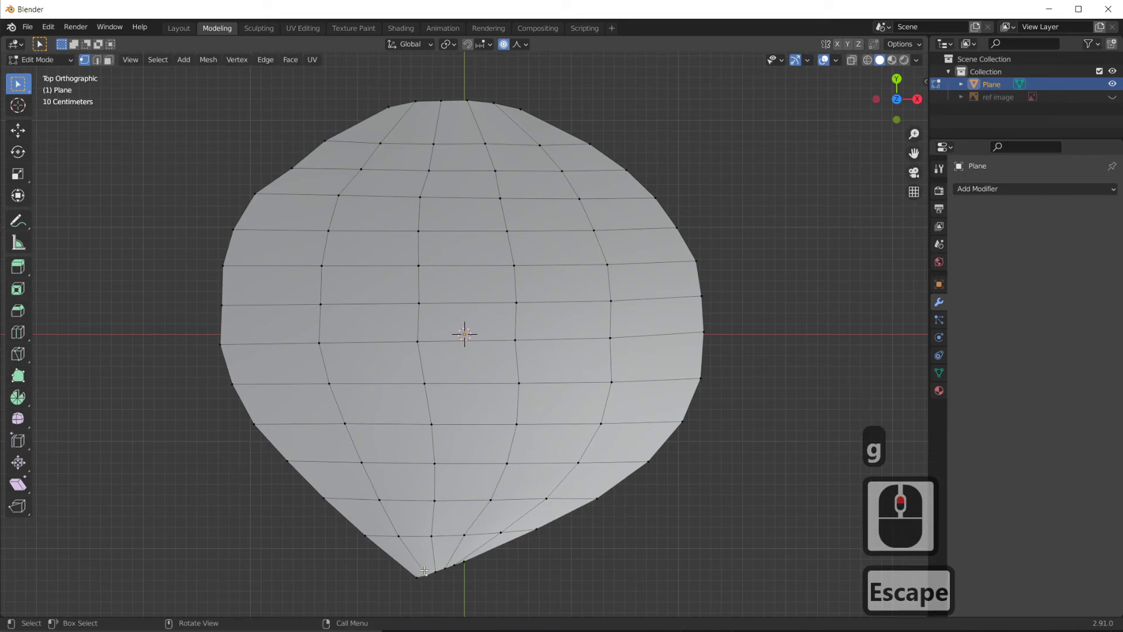
Reduce the proportional size to 0.15 and move the vertex beside the tip about 0.043 m in X and -0.014 m in Y
key(g)
scroll(424, 571, up, 11)
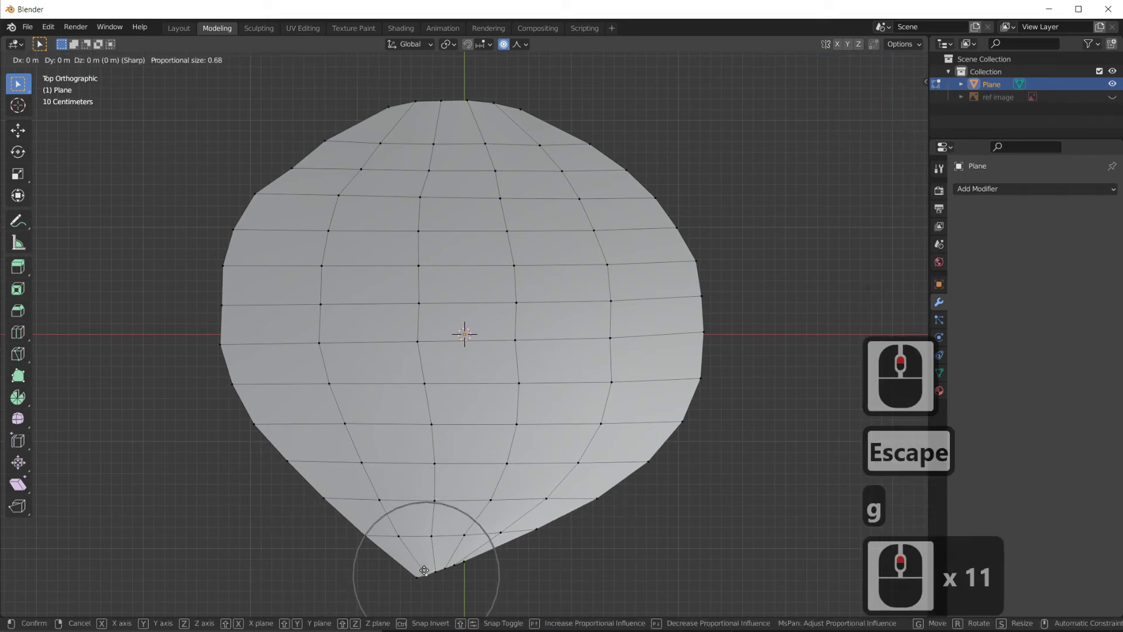
scroll(424, 570, up, 6)
scroll(425, 570, up, 6)
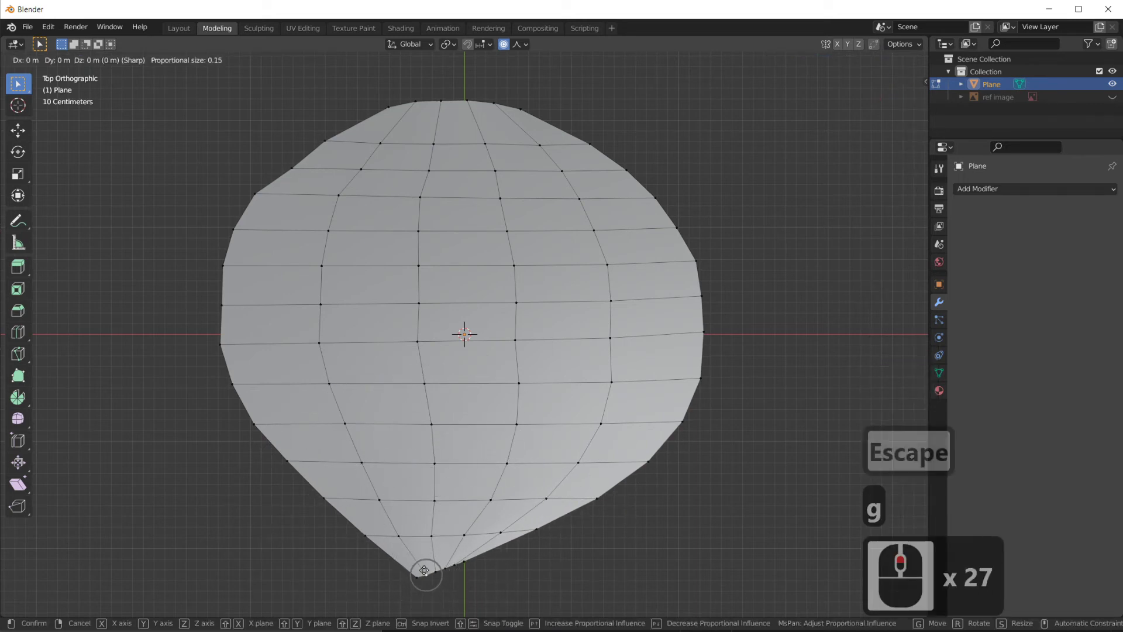
click(429, 572)
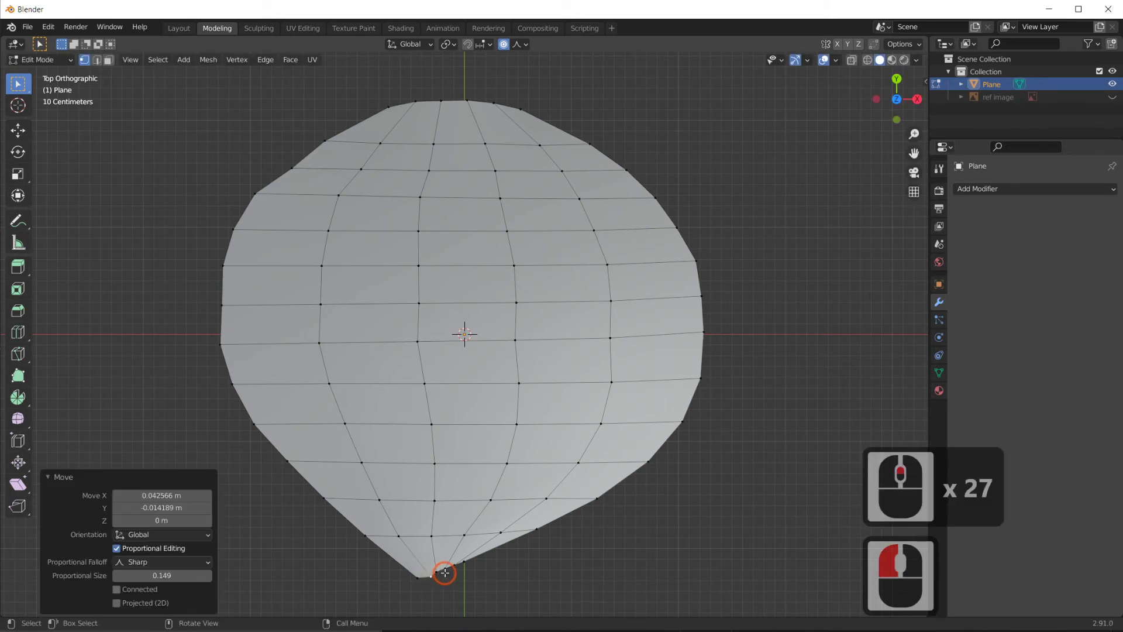
Move two boundary vertices on the tip's positive-X side: one about 0.014 m in X and 0.028 m in Y, the outer one 0.066 m and 0.019 m
click(446, 568)
key(g)
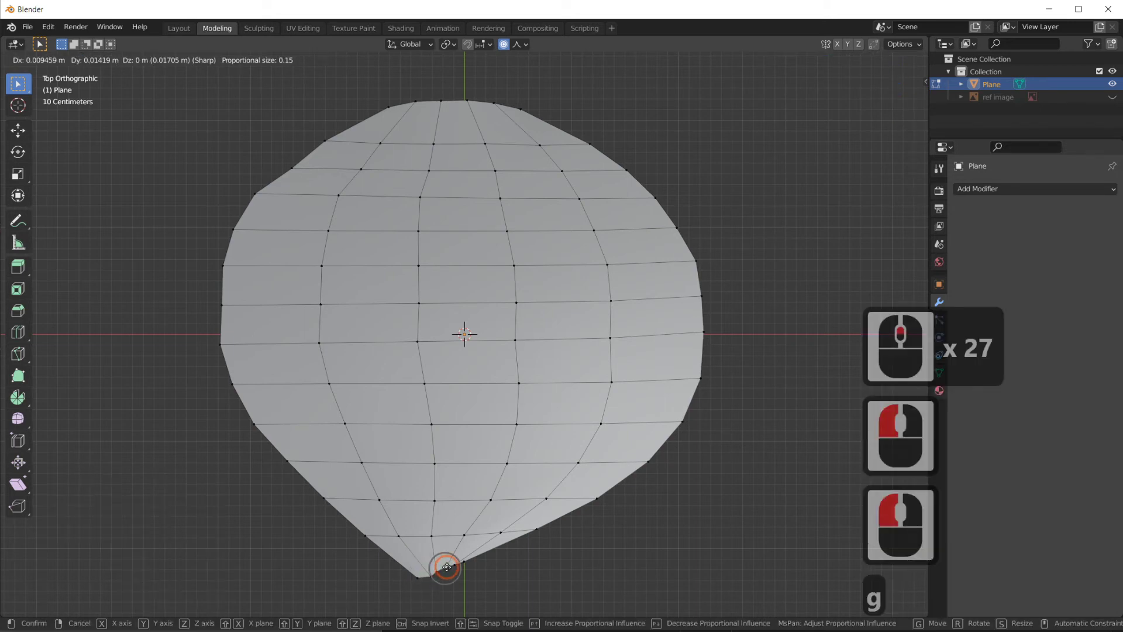
click(448, 566)
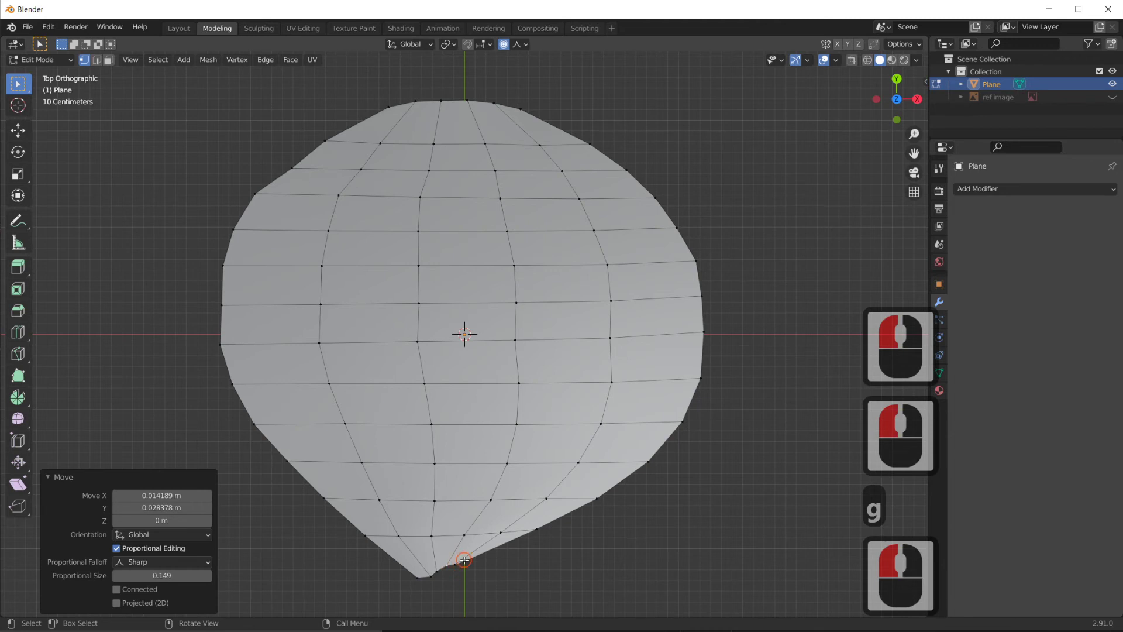
click(464, 560)
key(g)
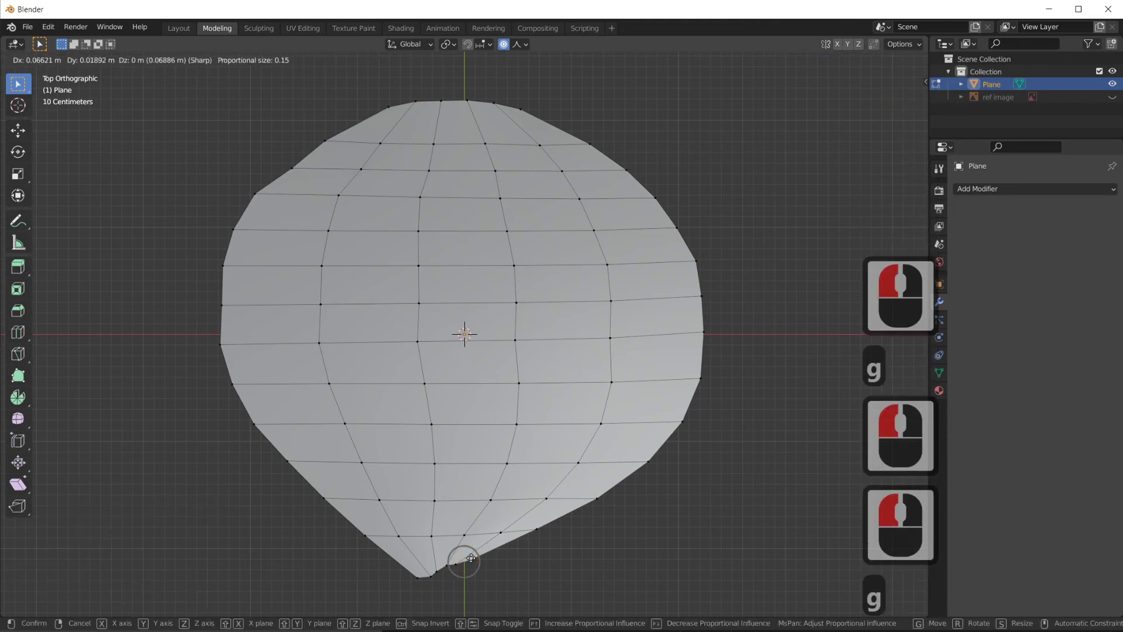
click(471, 558)
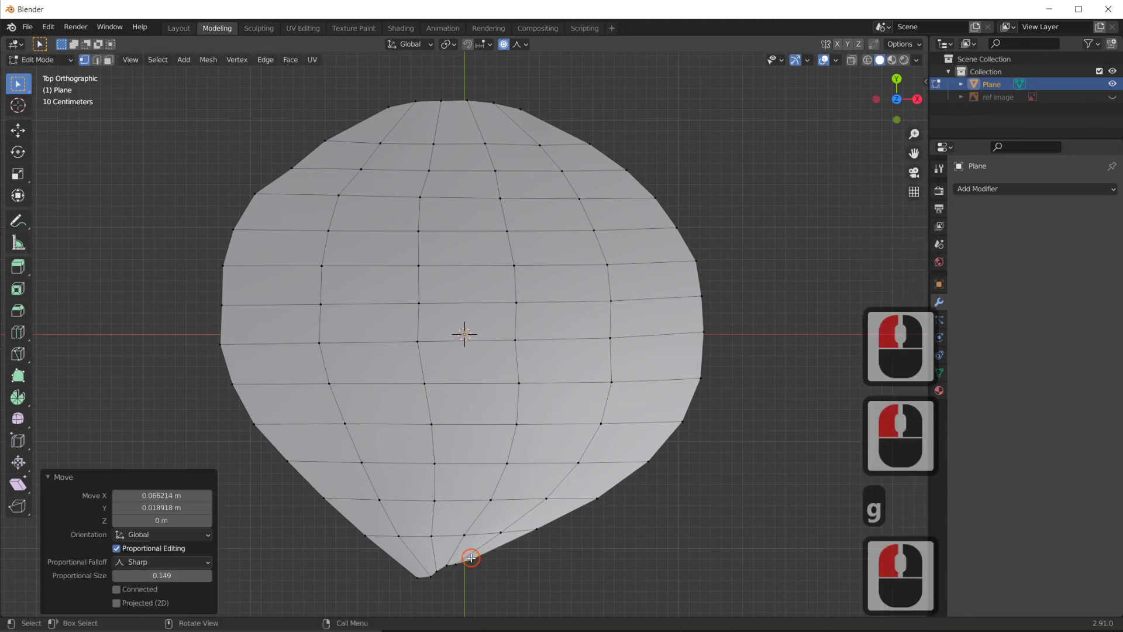
Nudge the vertex beside the leaf's tip about 0.005 m in X and -0.009 m in Y
click(432, 575)
key(g)
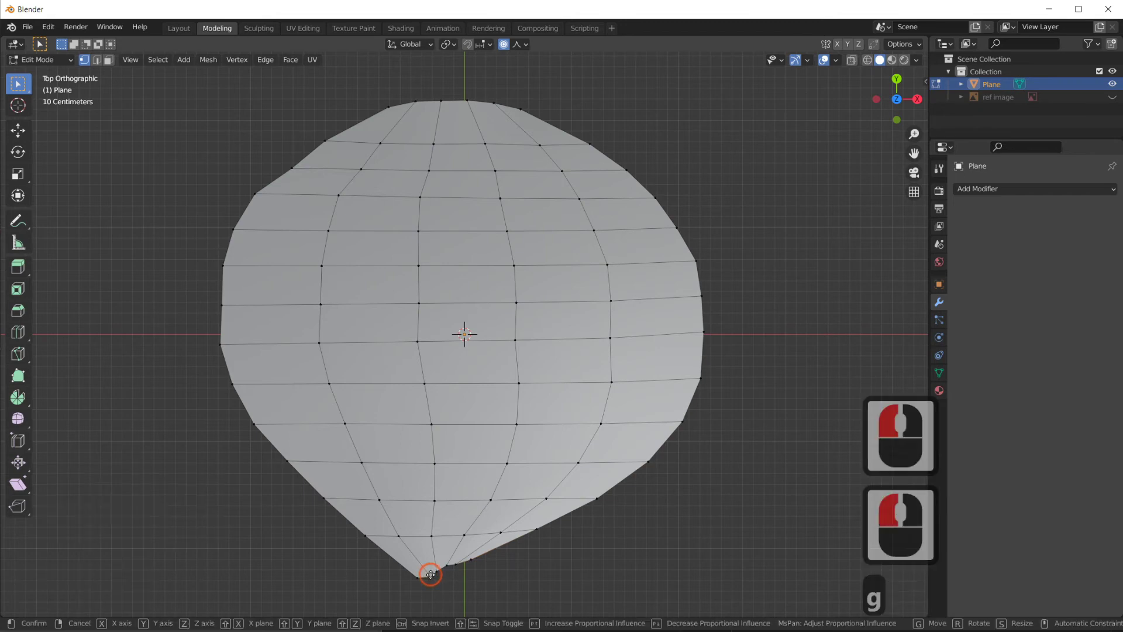
click(431, 576)
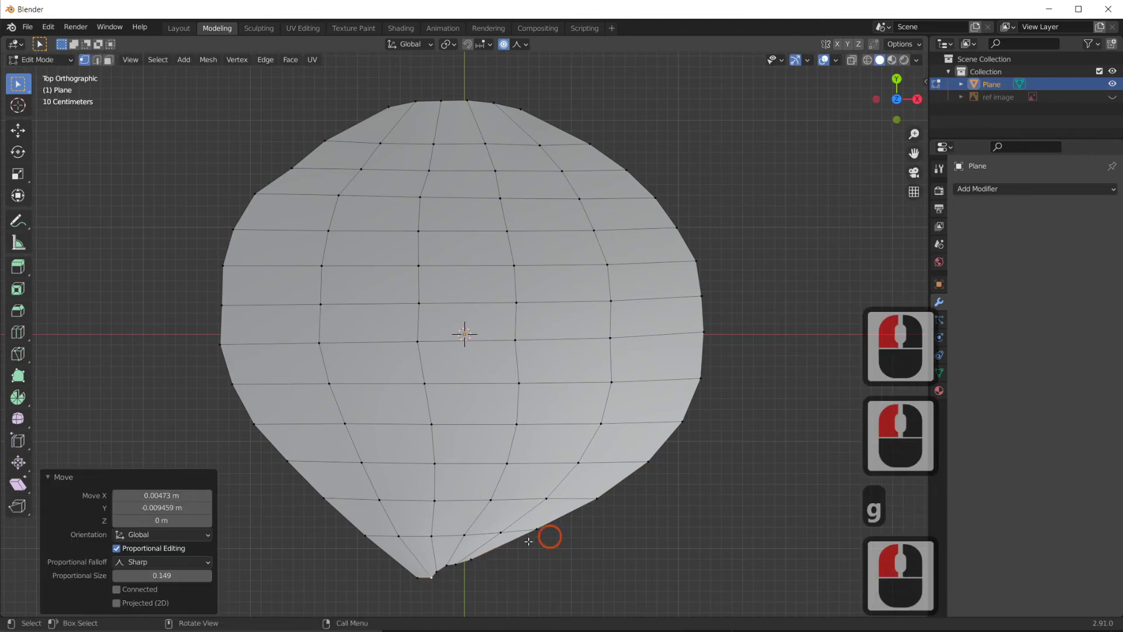
Examine the reshaped leaf tip in Object Mode from an angled view and return to mesh editing
middle_drag(542, 534, 458, 509)
key(Tab)
middle_click(565, 344)
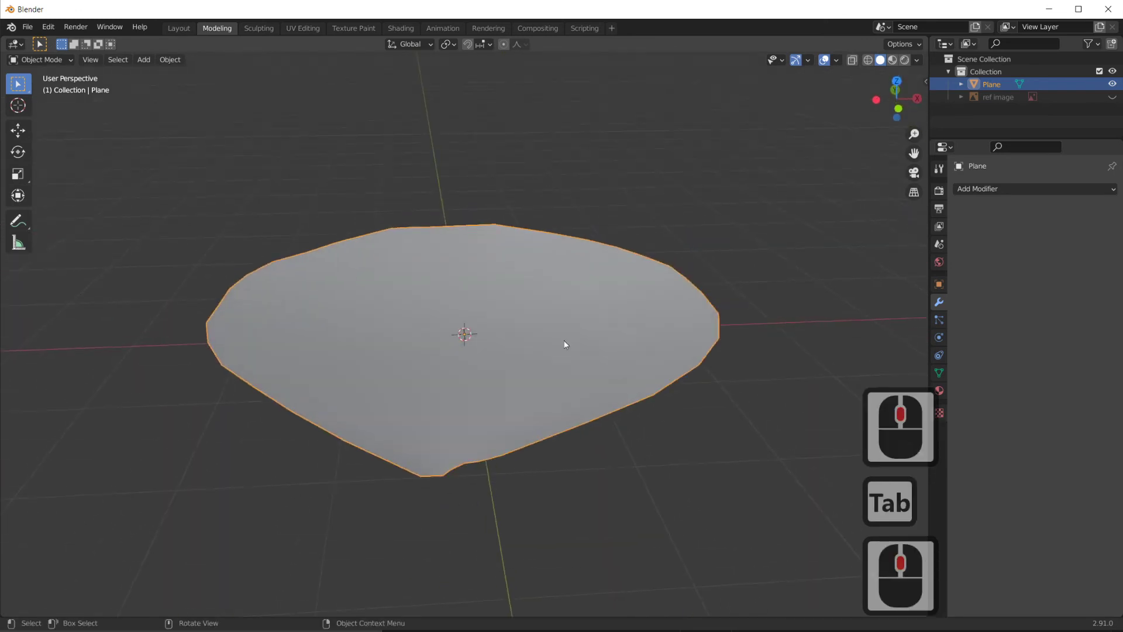
key(Tab)
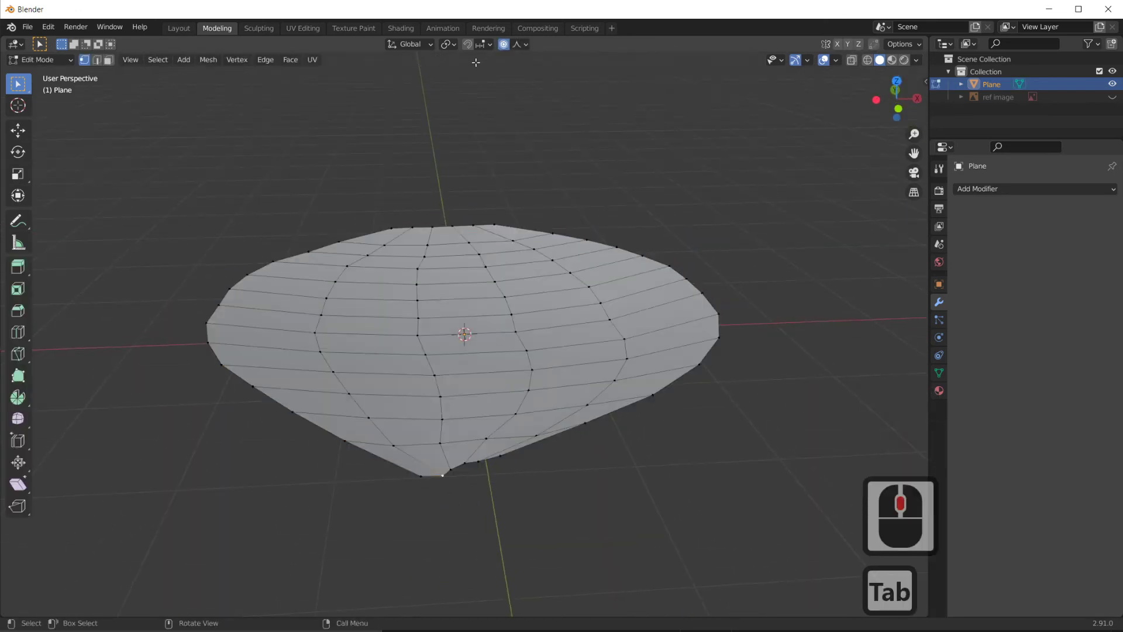
middle_drag(436, 278, 513, 381)
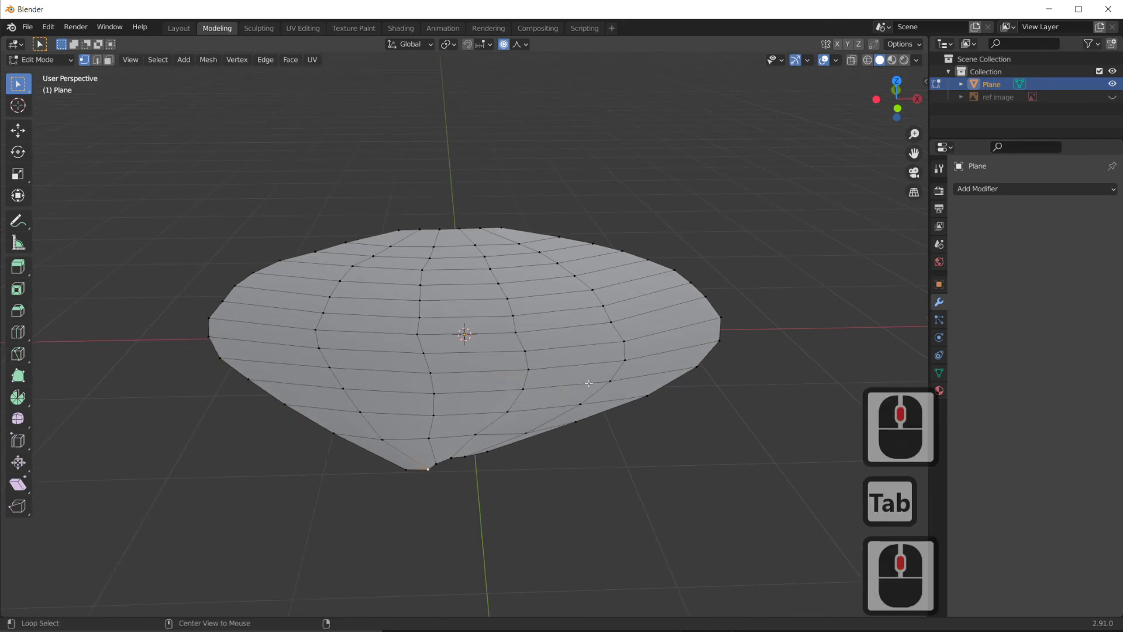
Select the leaf's entire boundary and raise it about 0.289 m along Z with Sharp falloff and a proportional size of about 2.36
alt+click(638, 398)
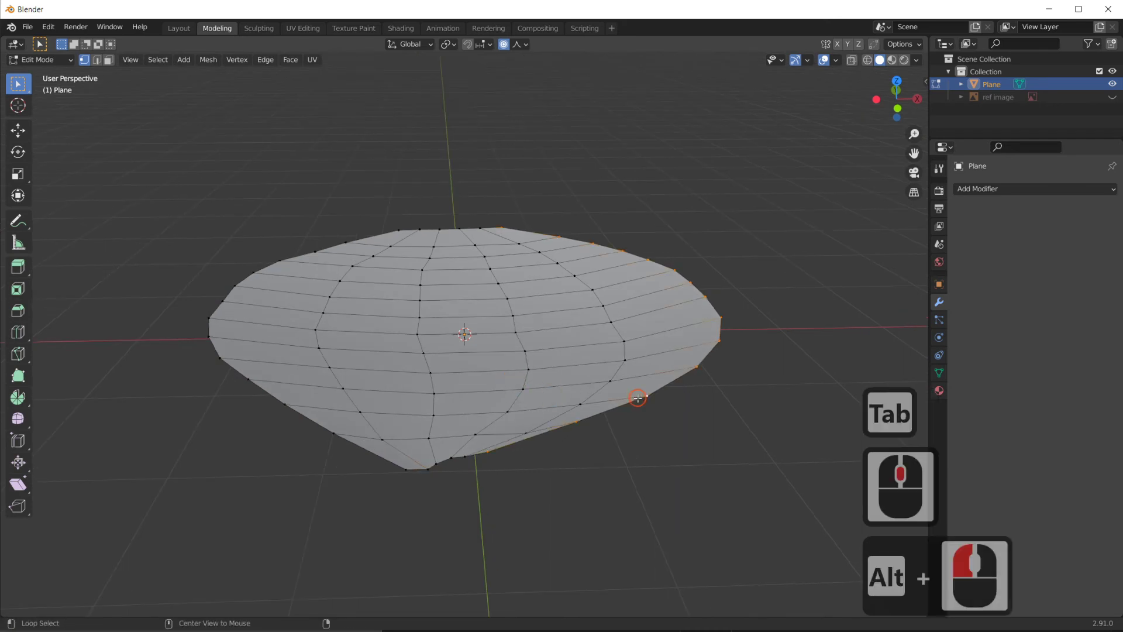
alt+click(275, 394)
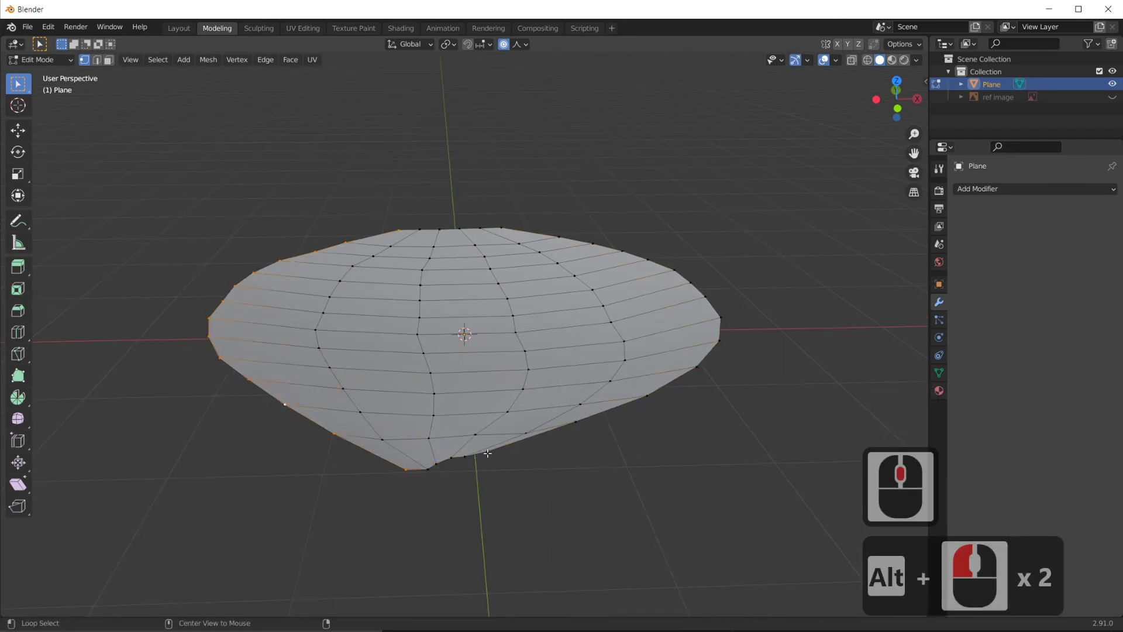
alt+shift+click(502, 445)
click(459, 456)
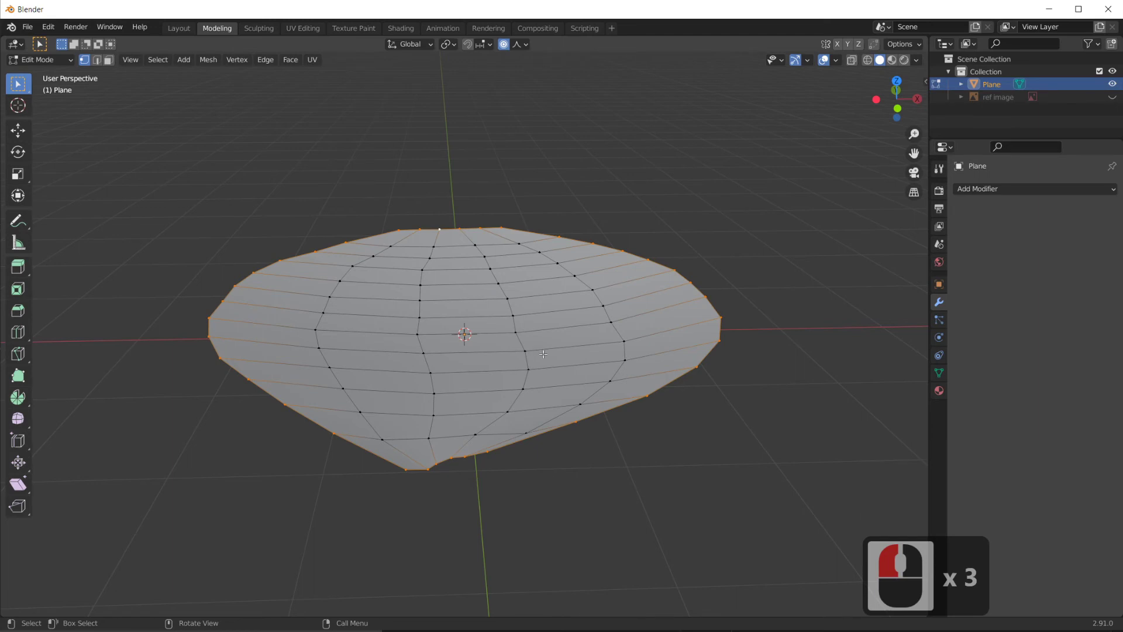
key(g)
key(z)
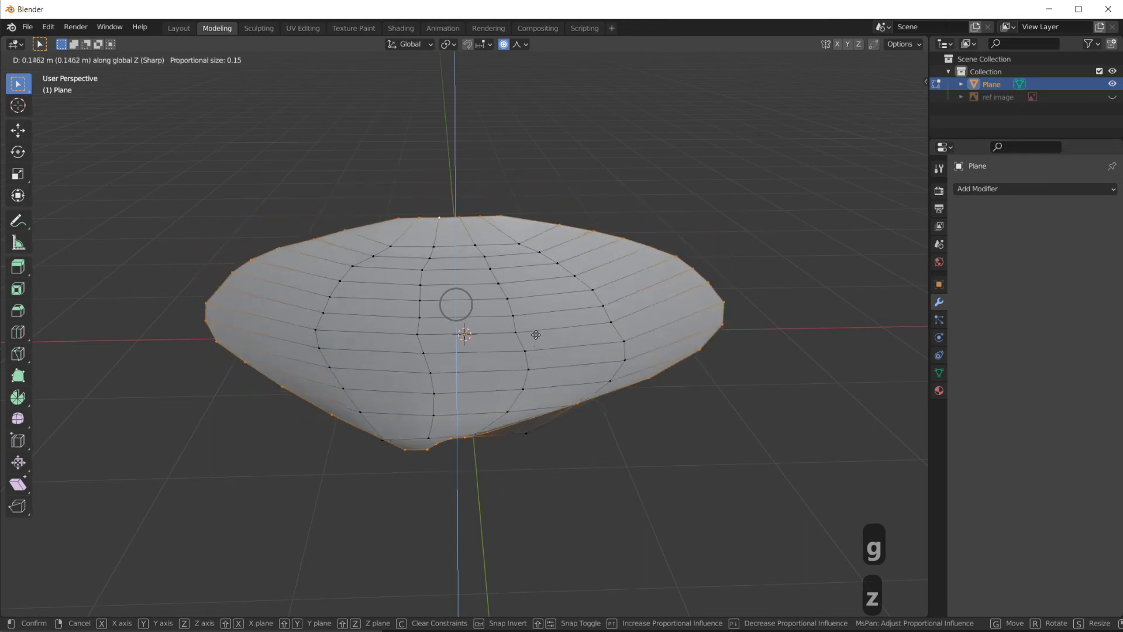
scroll(536, 335, up, 7)
scroll(535, 335, down, 7)
scroll(536, 335, down, 20)
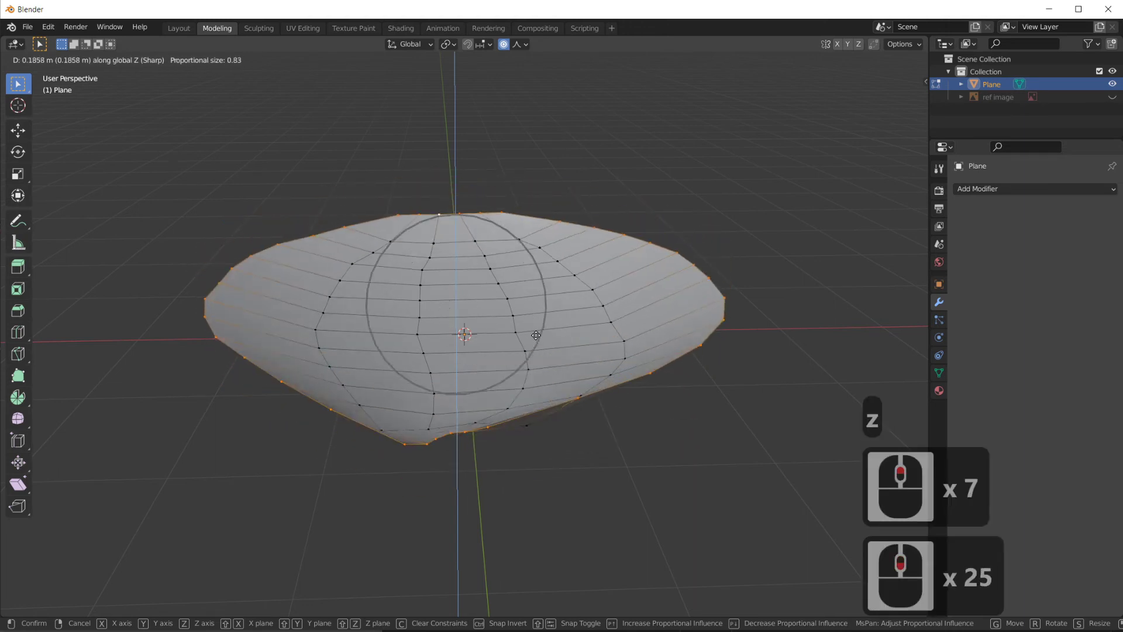
scroll(539, 337, up, 5)
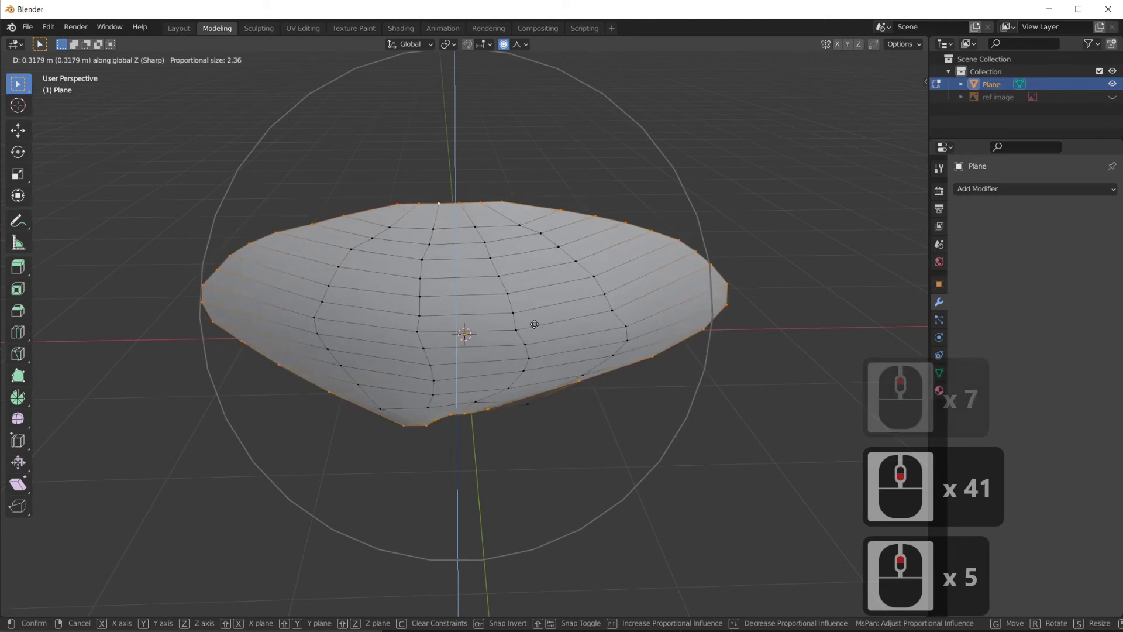
click(562, 344)
Examine the leaf's raised edge and curvature from several angles, switching to Object Mode to see the surface without its wireframe
middle_drag(572, 345, 632, 422)
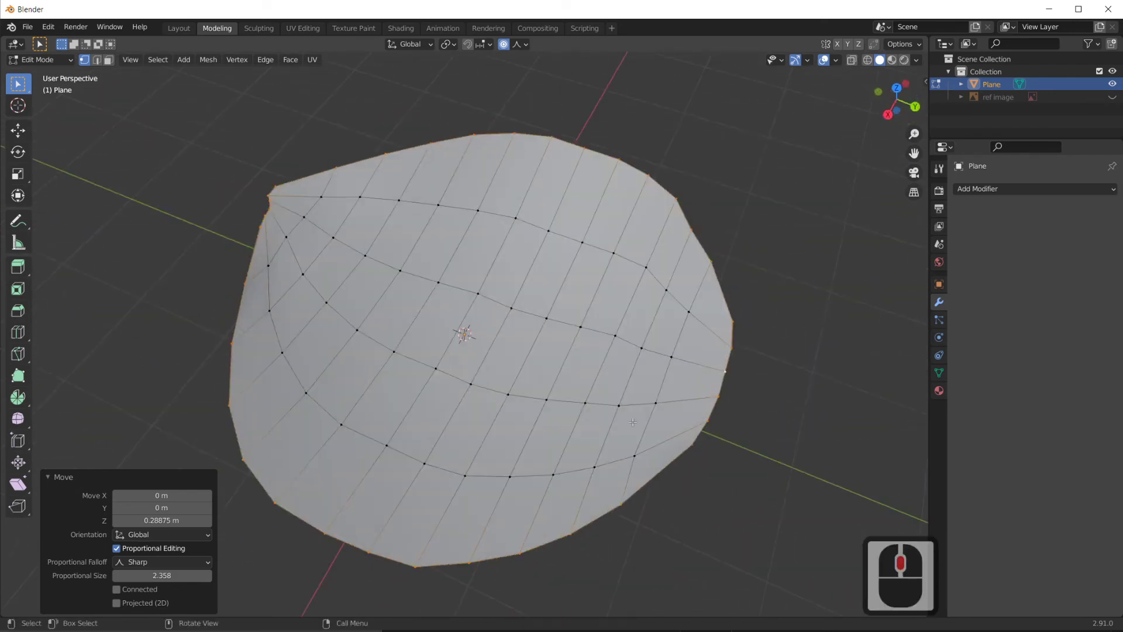
middle_drag(721, 416, 685, 370)
middle_drag(771, 380, 564, 409)
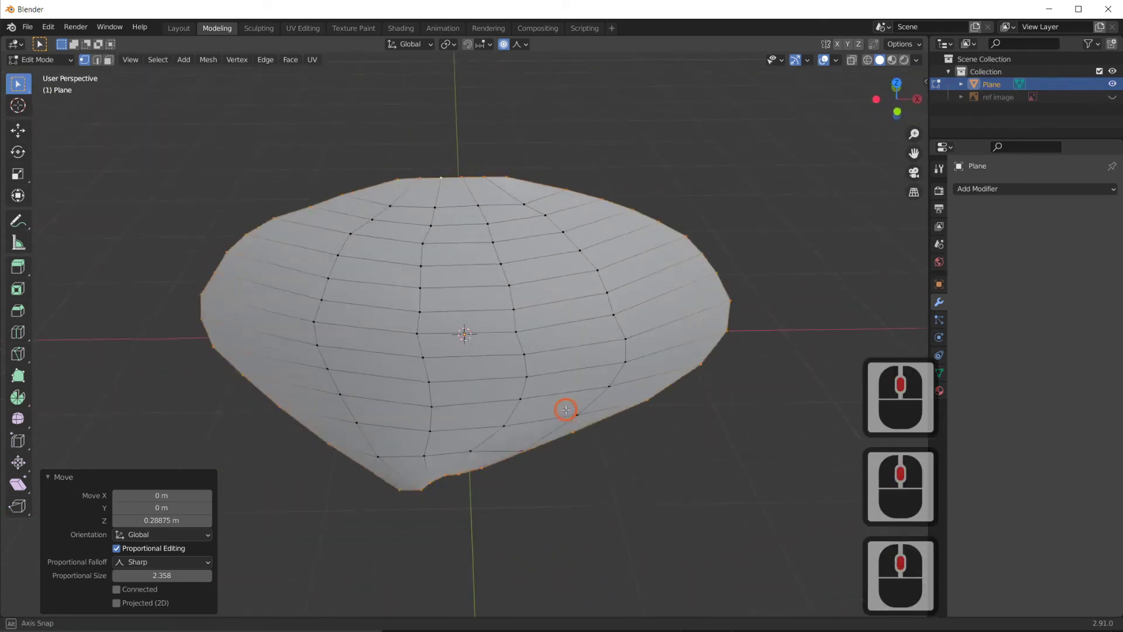
key(Tab)
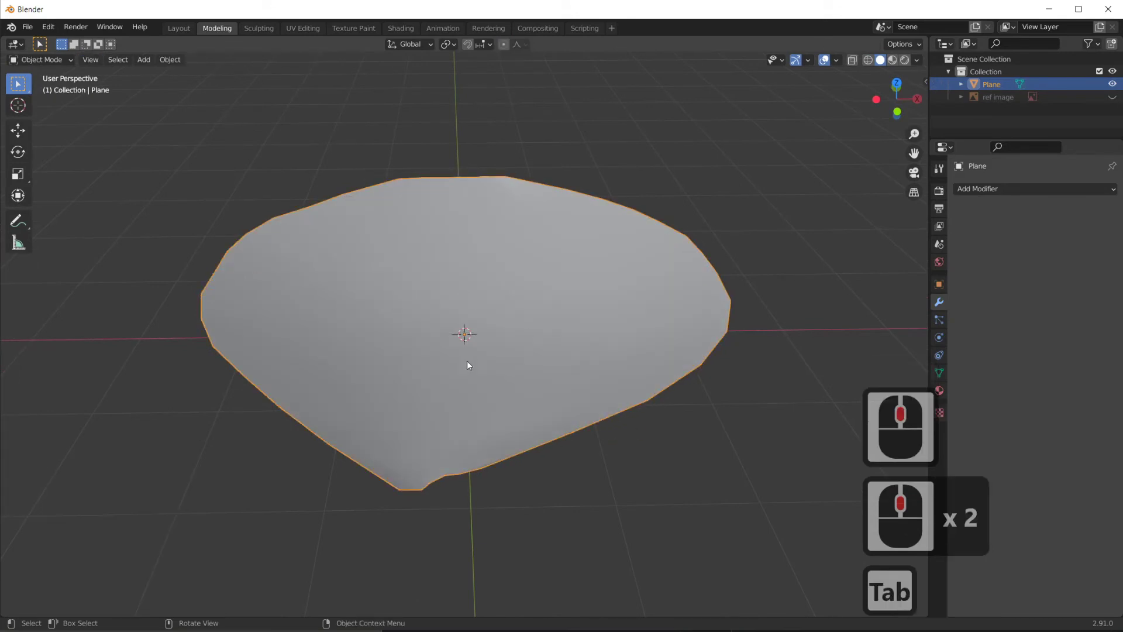
middle_drag(466, 363, 591, 376)
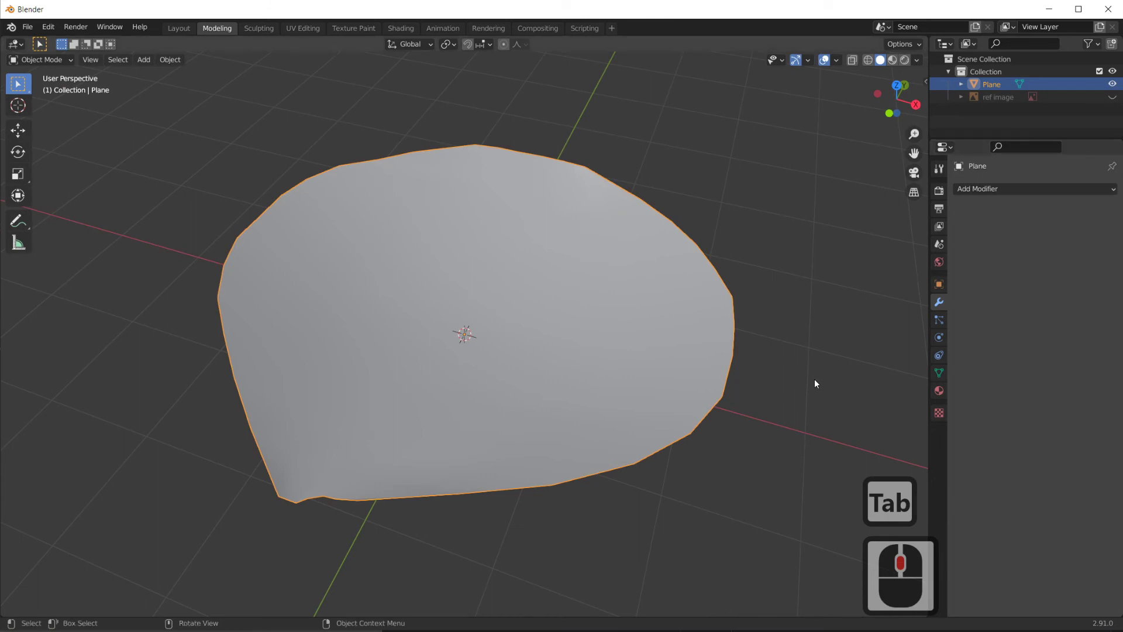
middle_drag(814, 379, 763, 360)
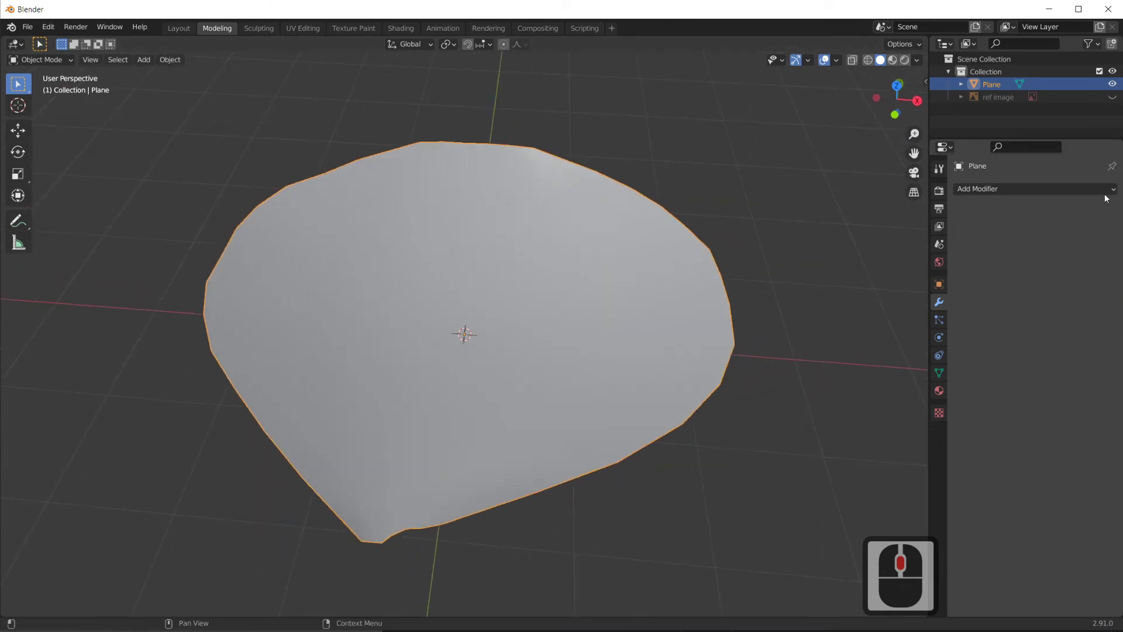
middle_drag(614, 314, 654, 269)
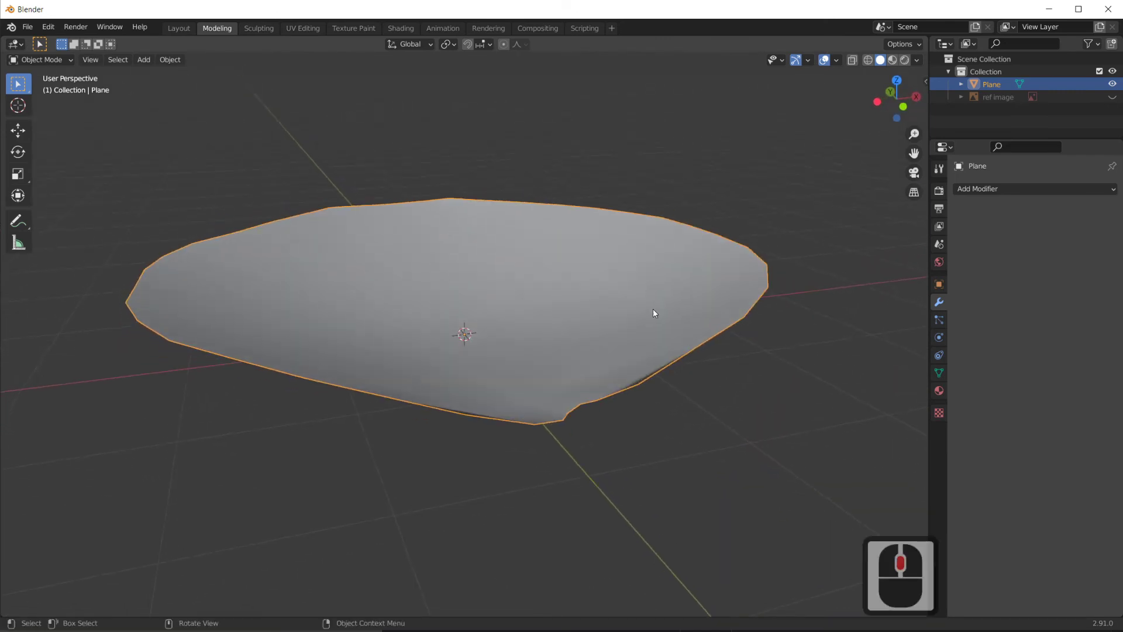
middle_drag(652, 311, 549, 453)
scroll(494, 436, down, 3)
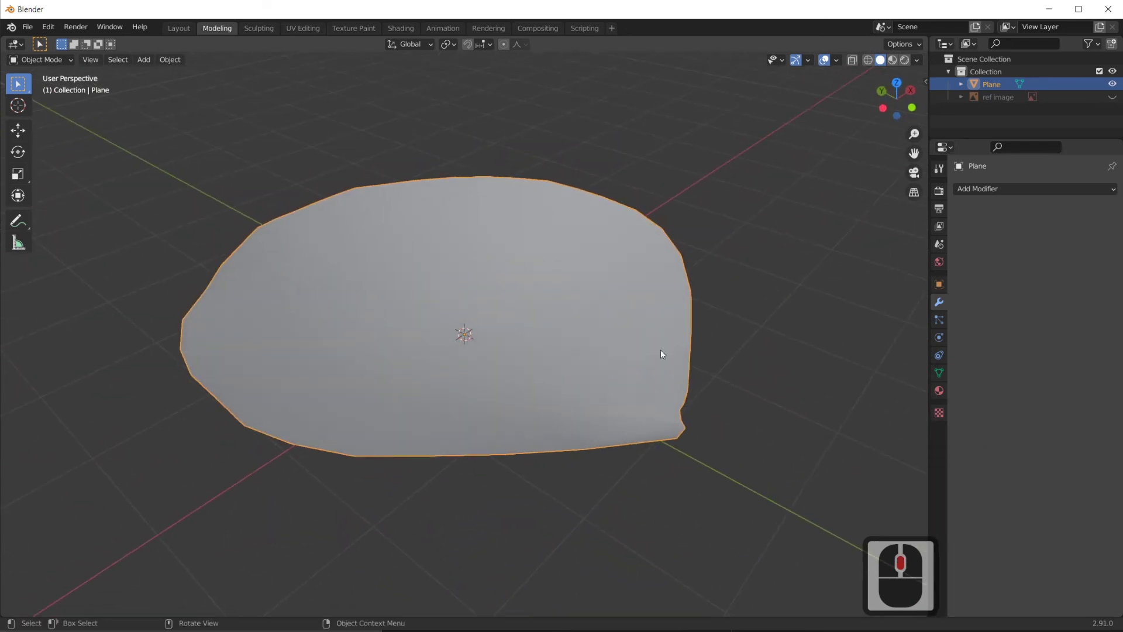
middle_drag(661, 353, 629, 366)
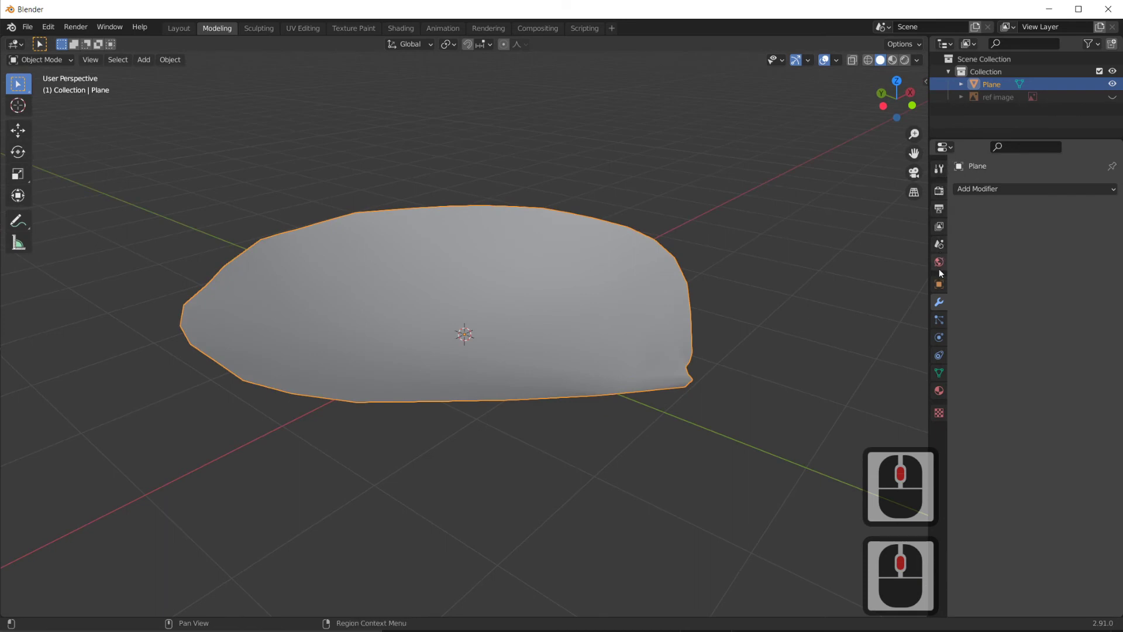
Add a Solidify modifier to the leaf plane
click(939, 302)
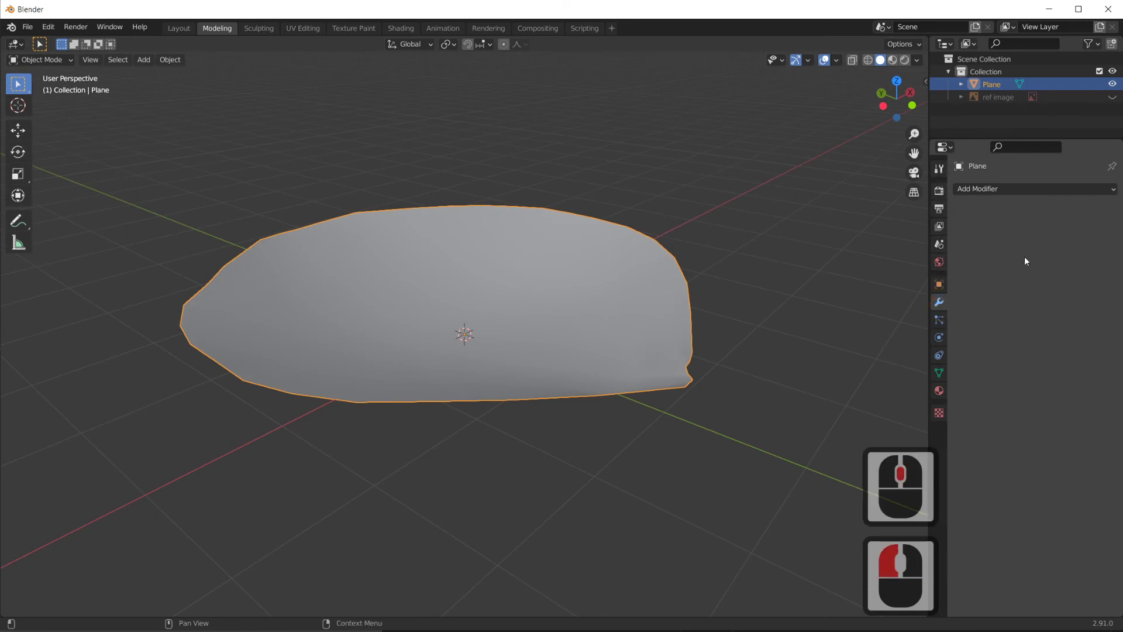
click(1054, 188)
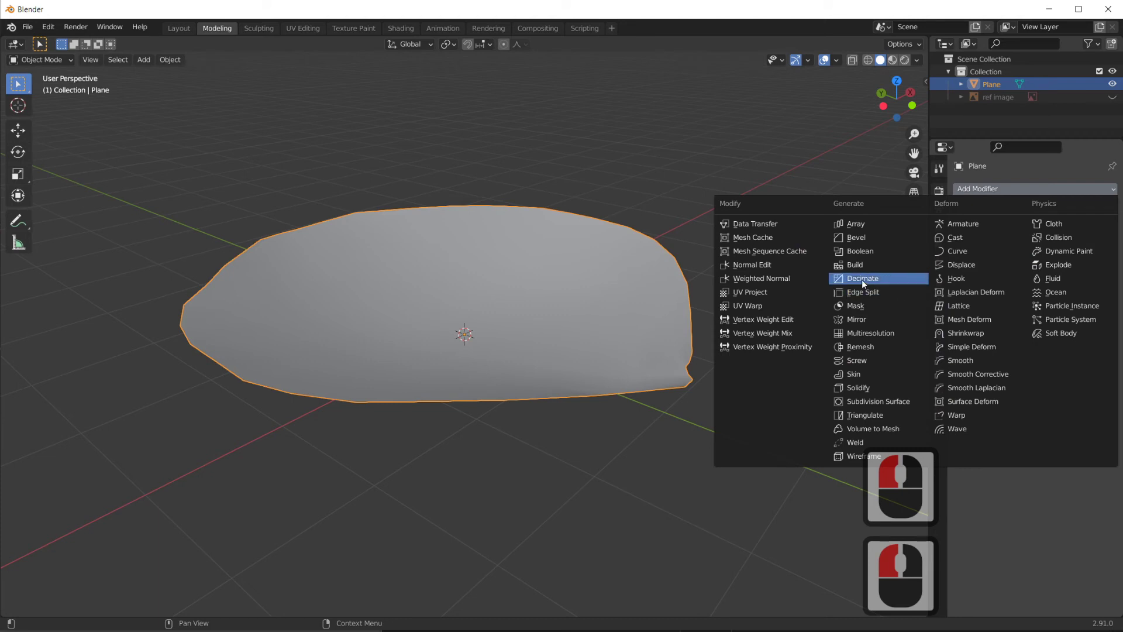
click(878, 388)
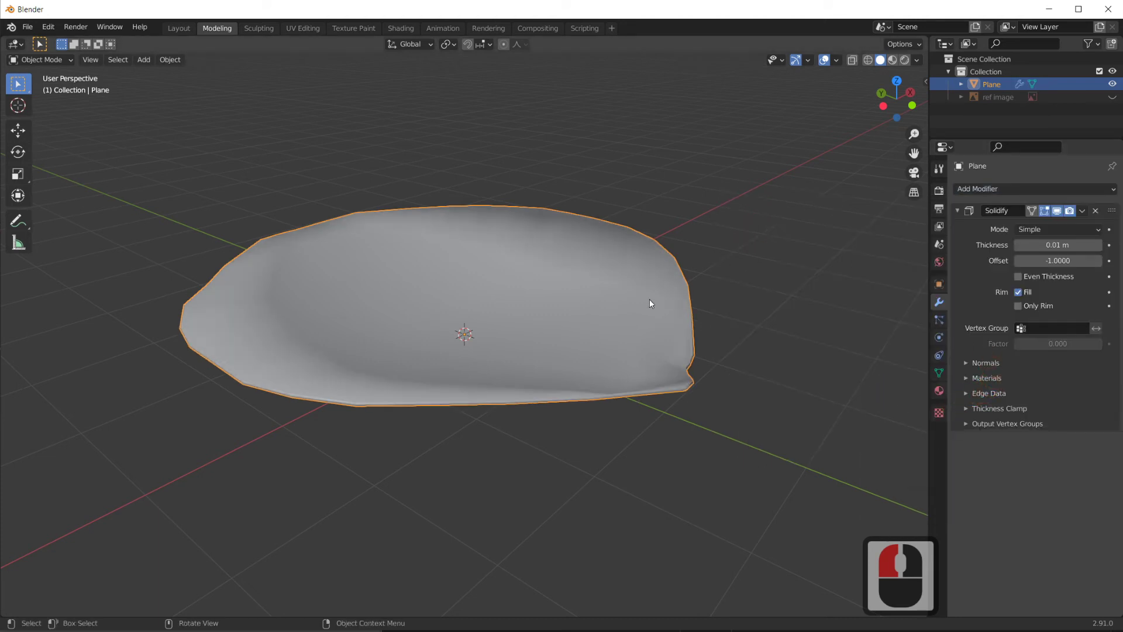
Set the Solidify modifier's thickness to 0.005 m
scroll(662, 381, up, 2)
middle_drag(721, 410, 1053, 244)
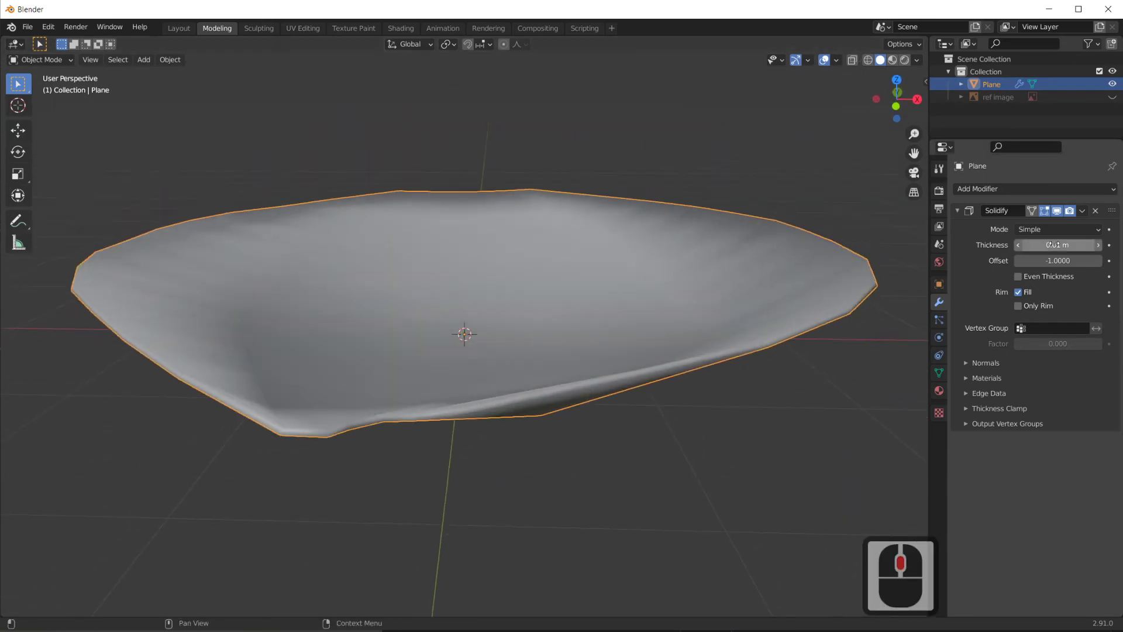
click(1053, 244)
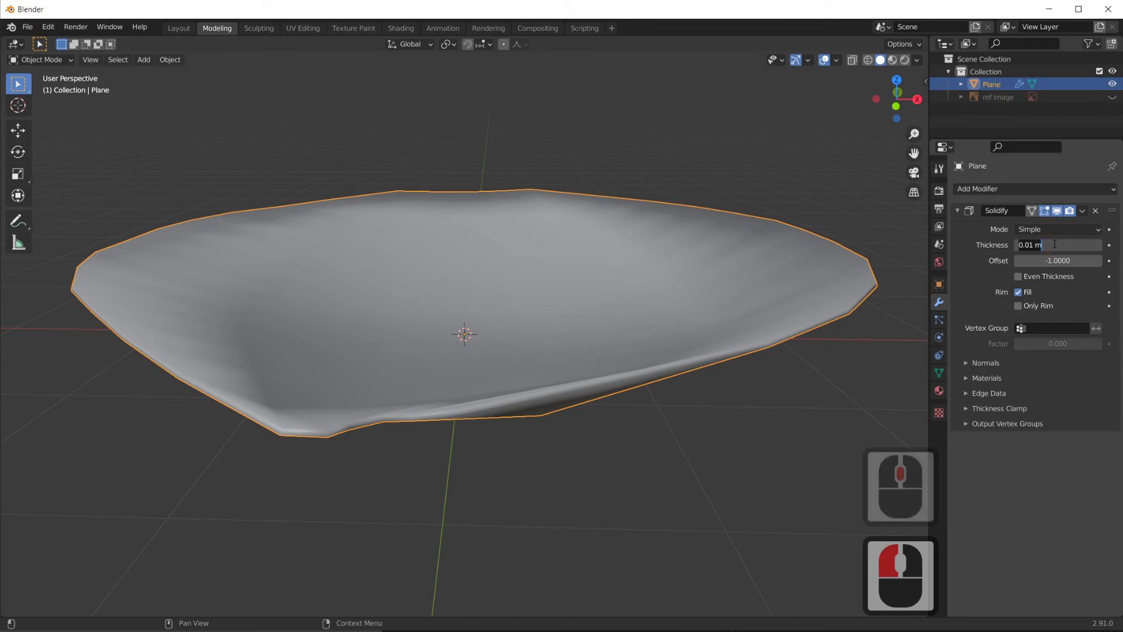
key(Left)
key(Left)
key(Left)
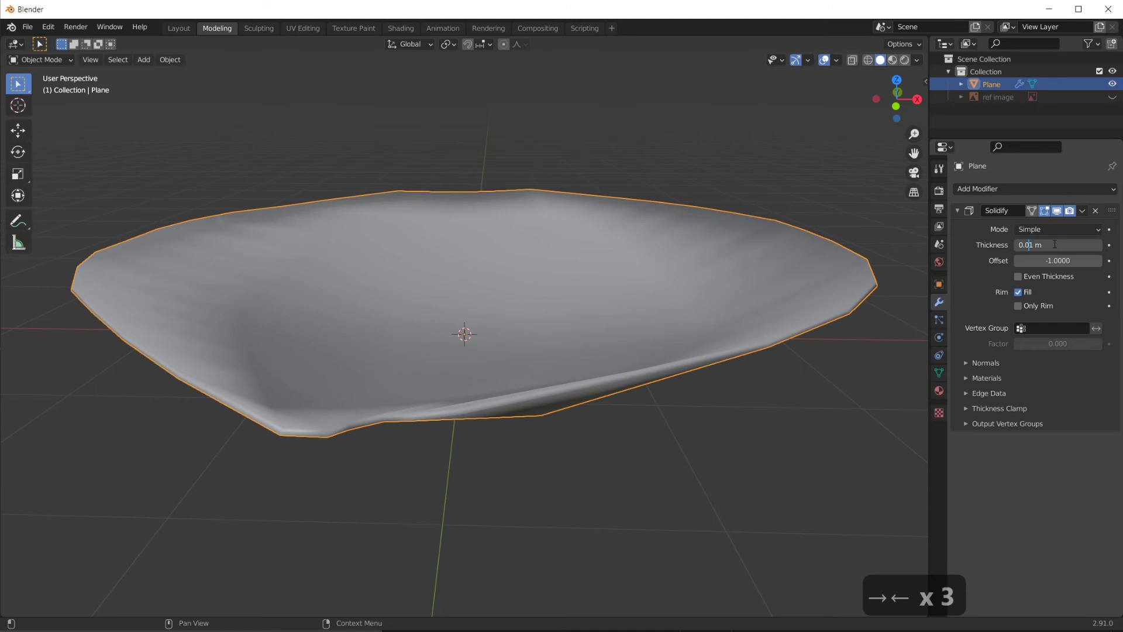
text(0)
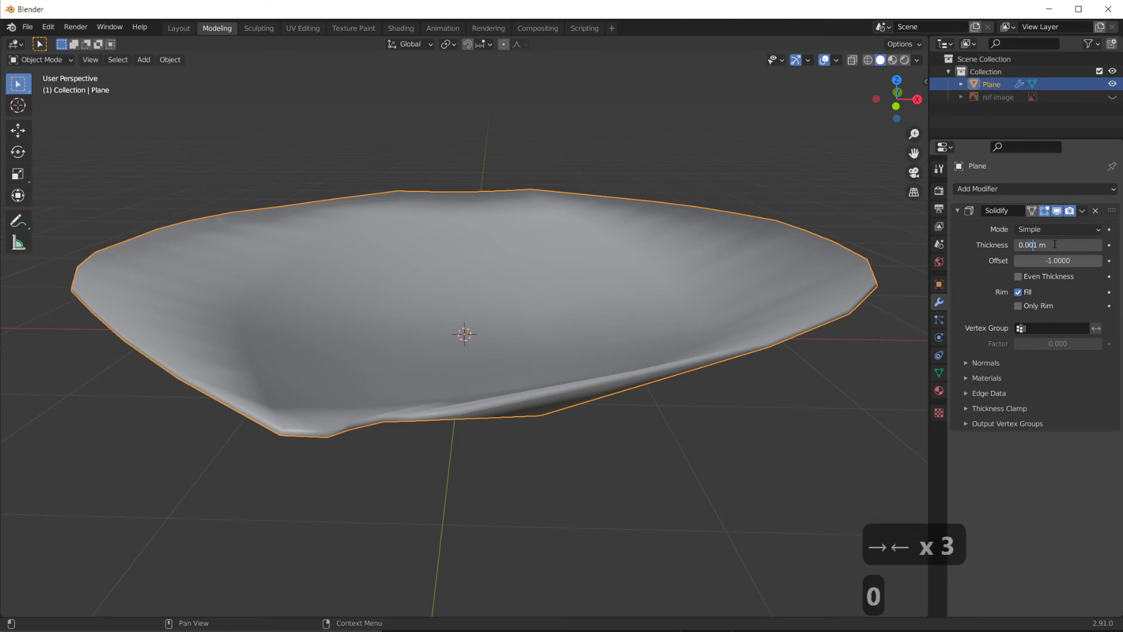
text(0)
key(Delete)
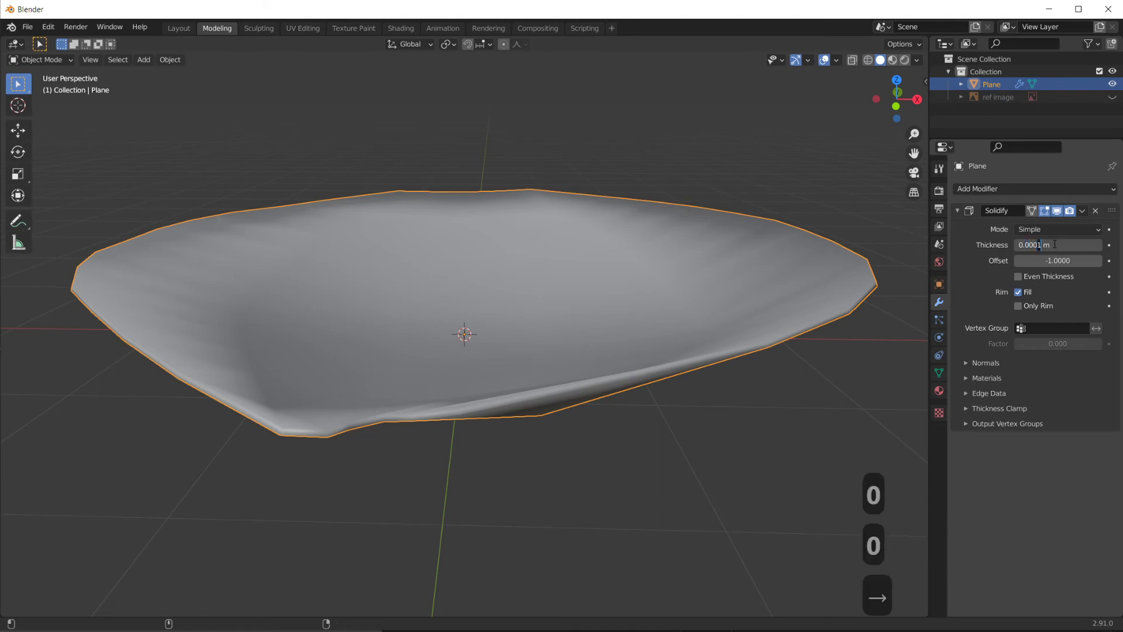
text(5)
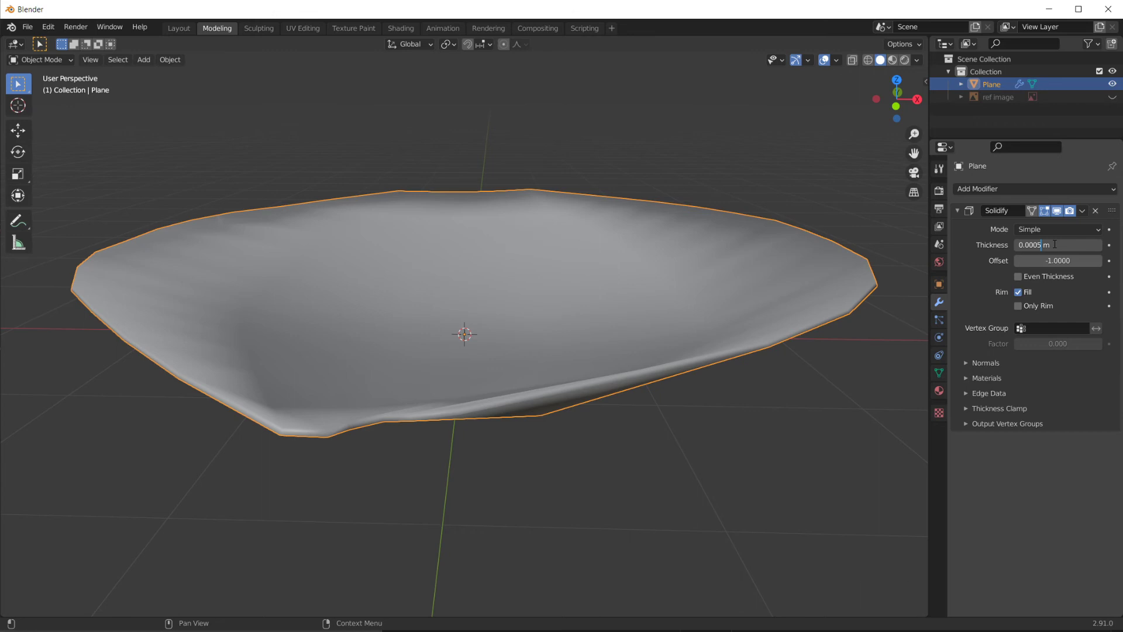
key(Left)
key(BackSpace)
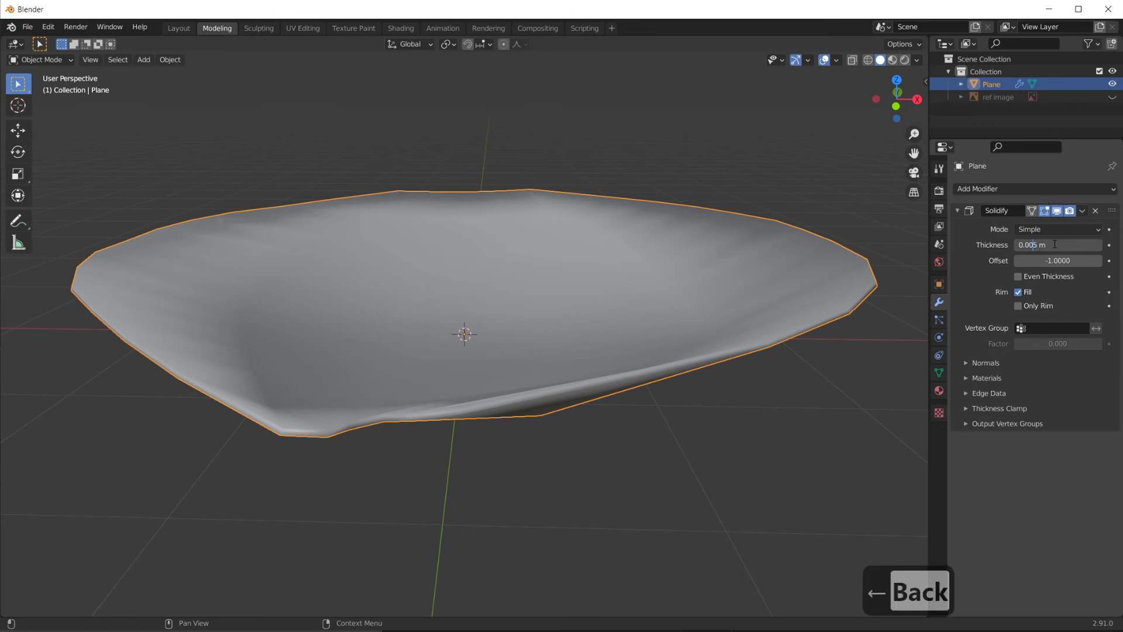
key(Return)
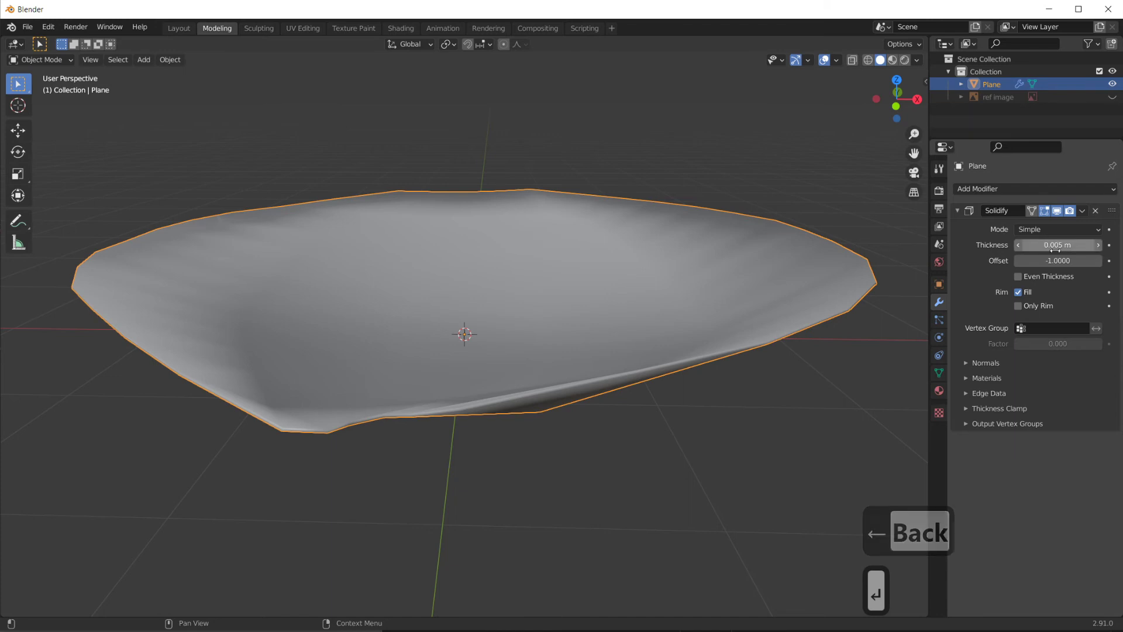
Reduce the Solidify modifier's thickness to 0.0005 m
click(1047, 245)
click(1037, 245)
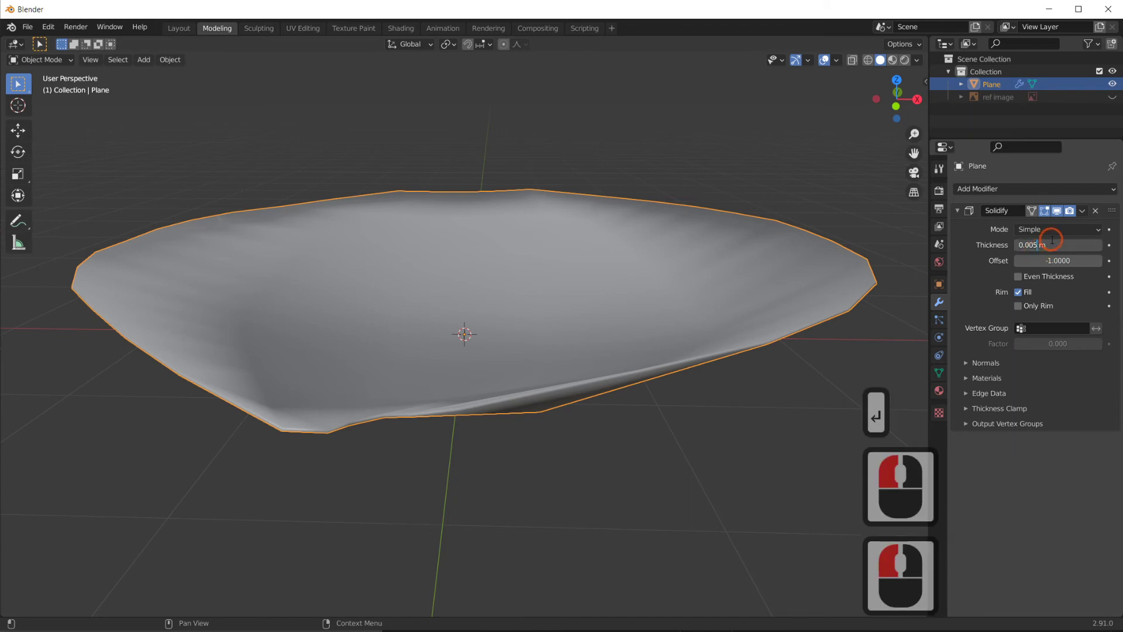
key(Left)
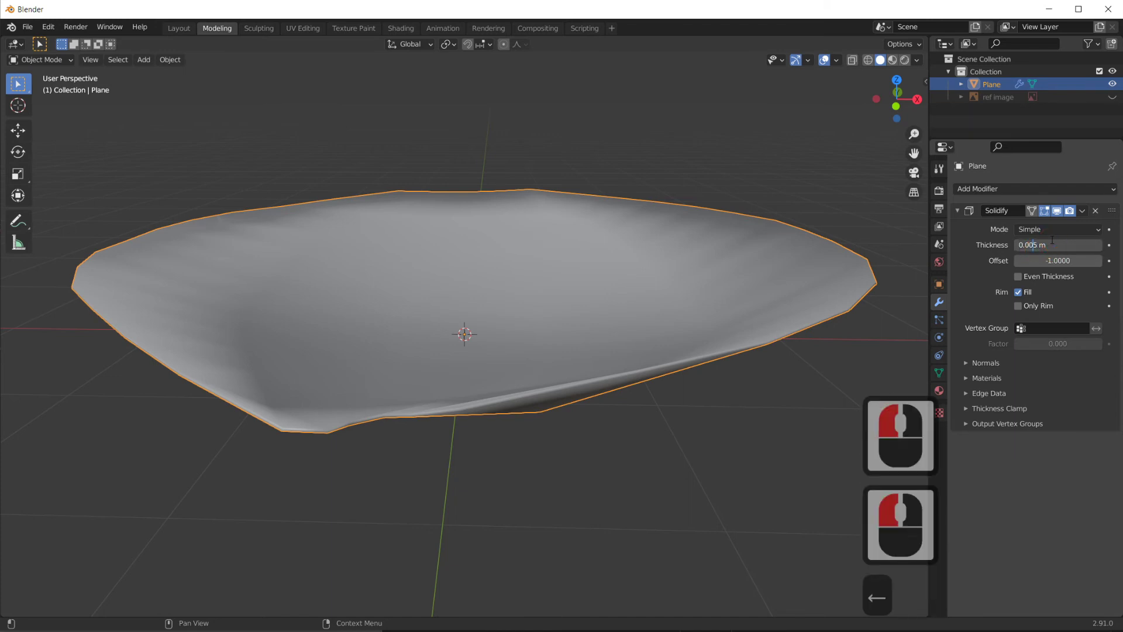
key(shift)
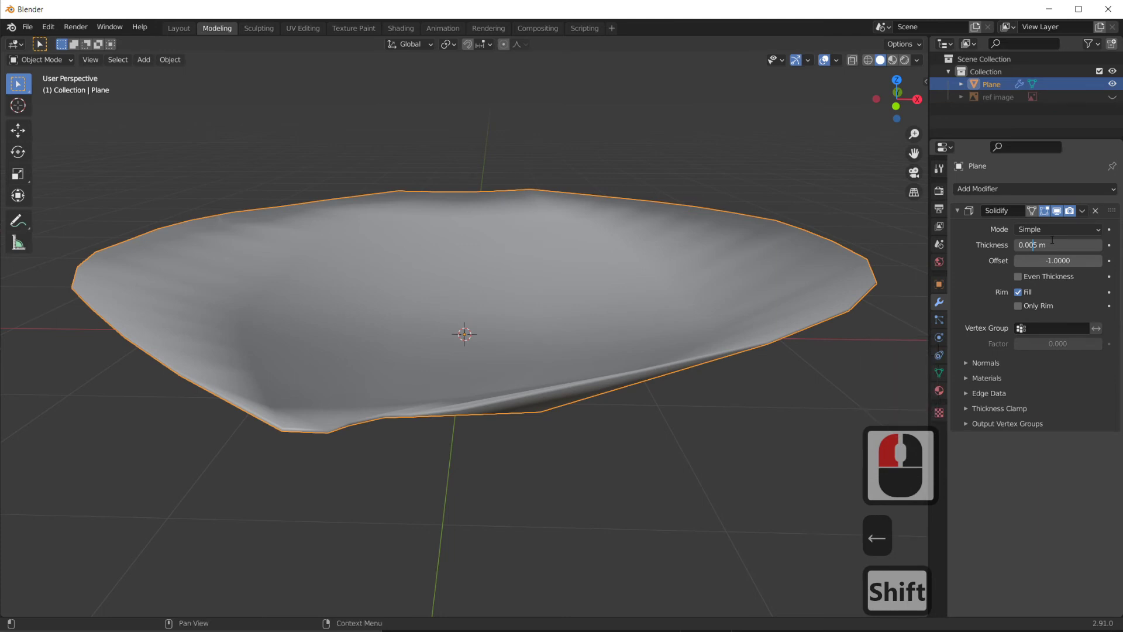
text(01)
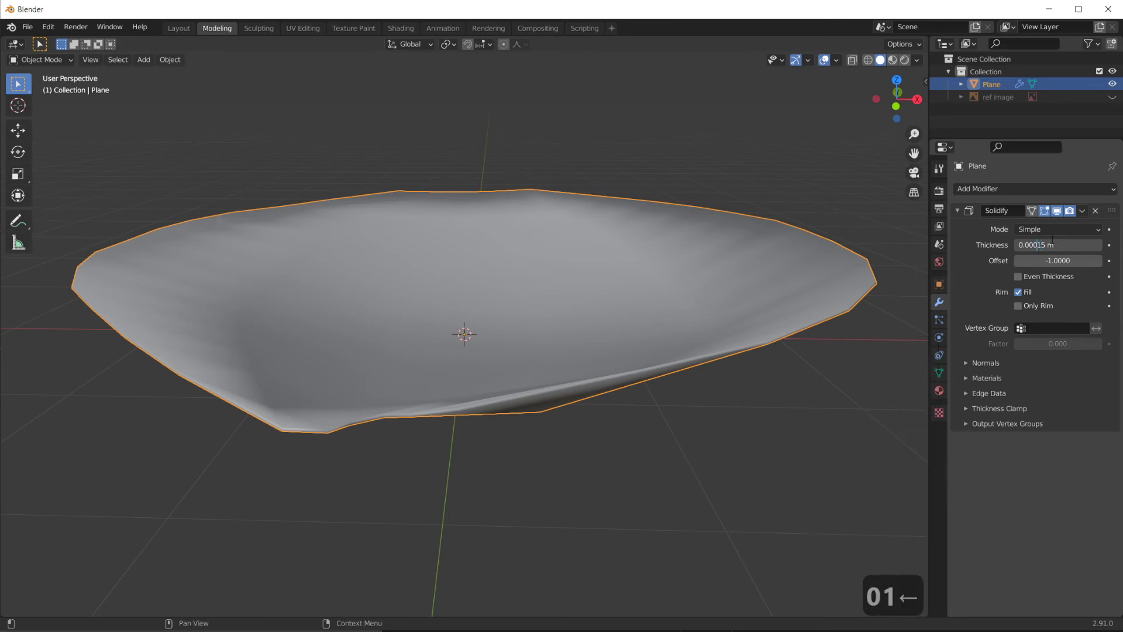
key(BackSpace)
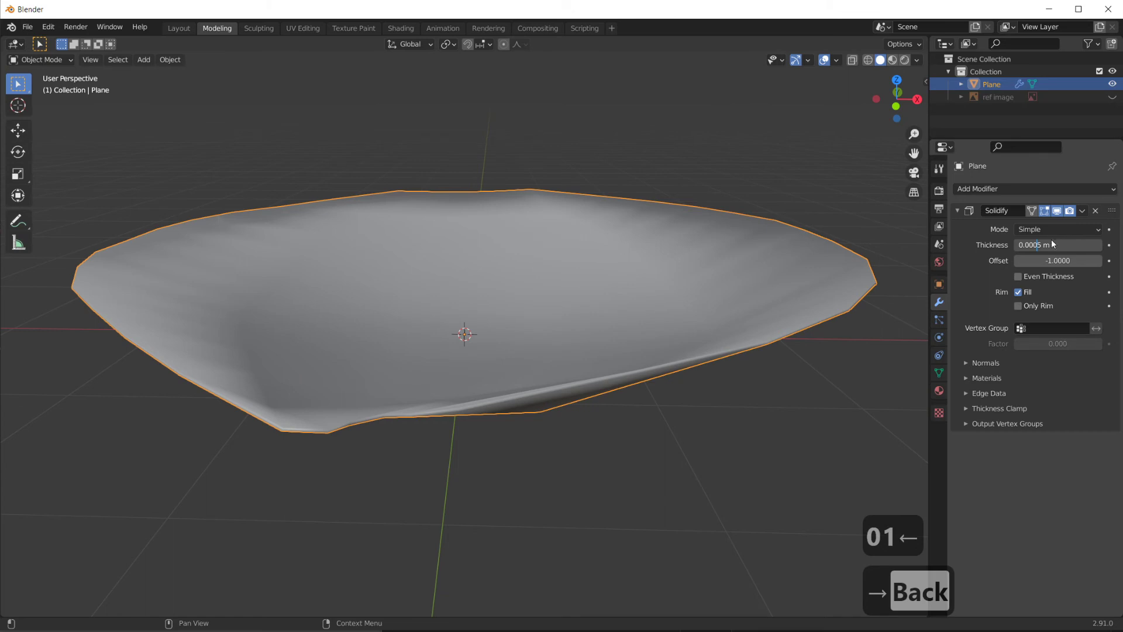
key(Return)
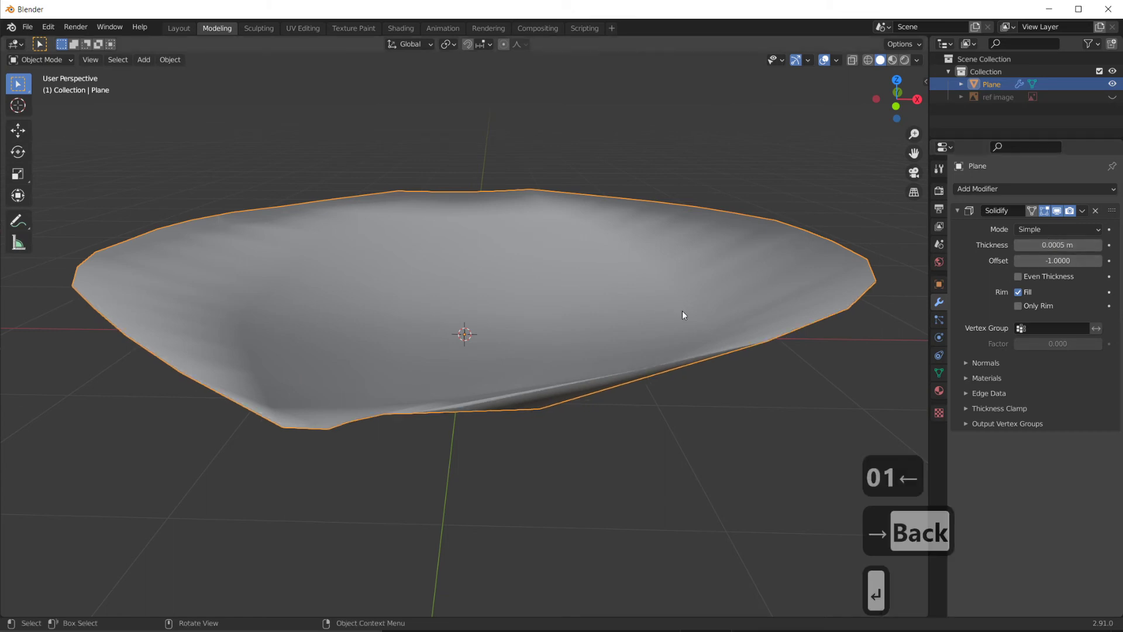
Inspect the thin solidified leaf from above and switch the viewport to Material Preview shading
middle_drag(682, 311, 644, 364)
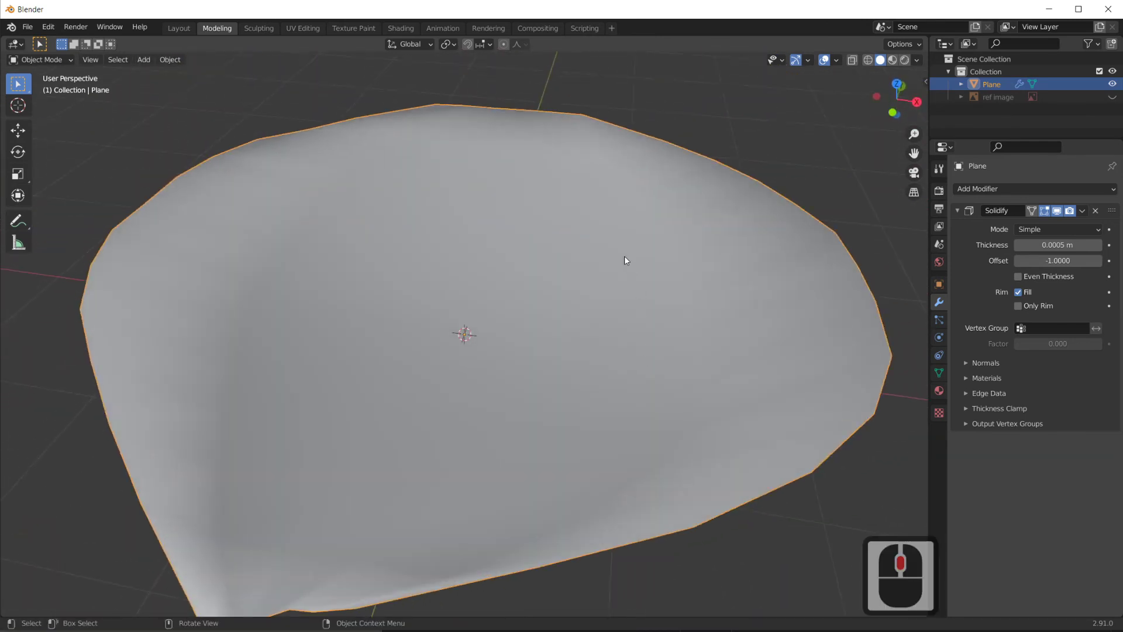
right_click(625, 261)
click(715, 324)
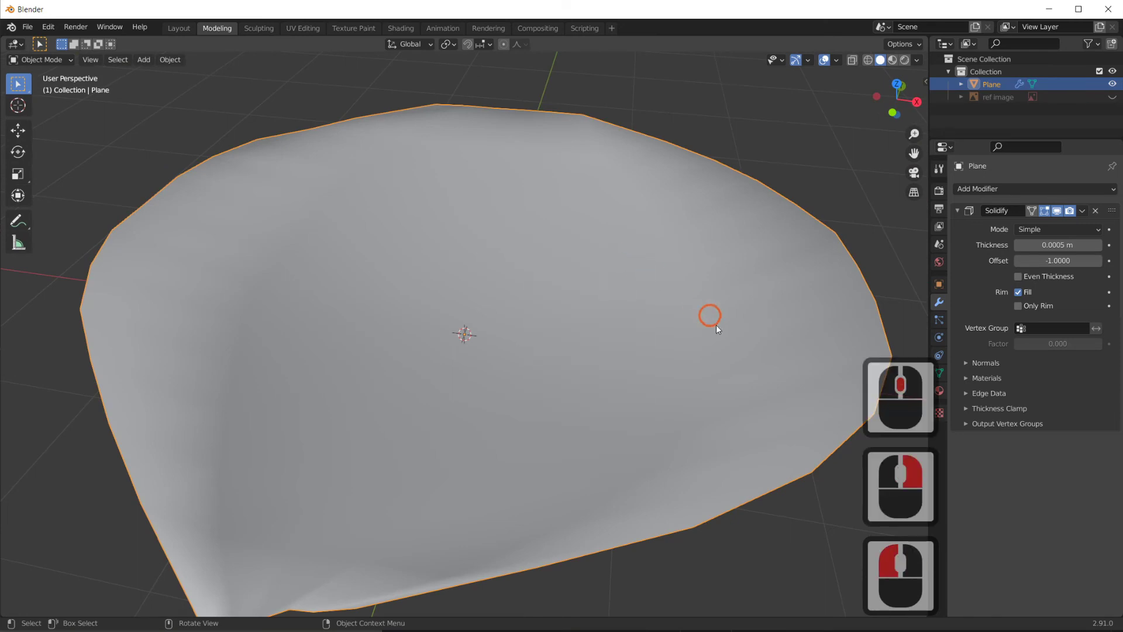
middle_drag(715, 323, 696, 372)
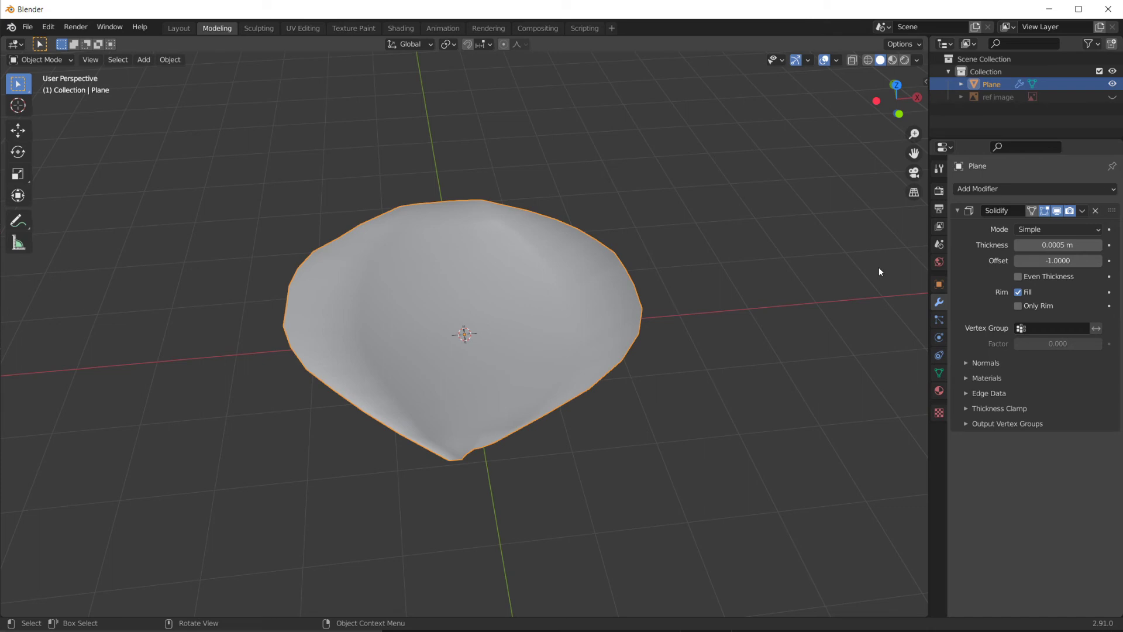
click(892, 61)
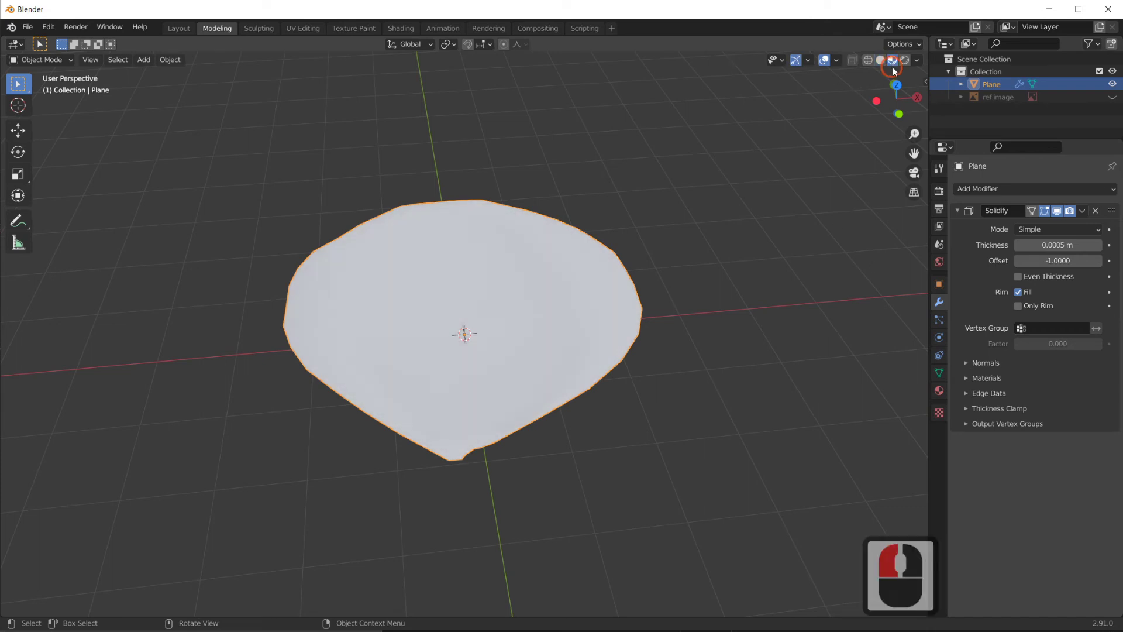
Inspect the leaf from several angles in Rendered and Material Preview shading
middle_drag(568, 242, 636, 242)
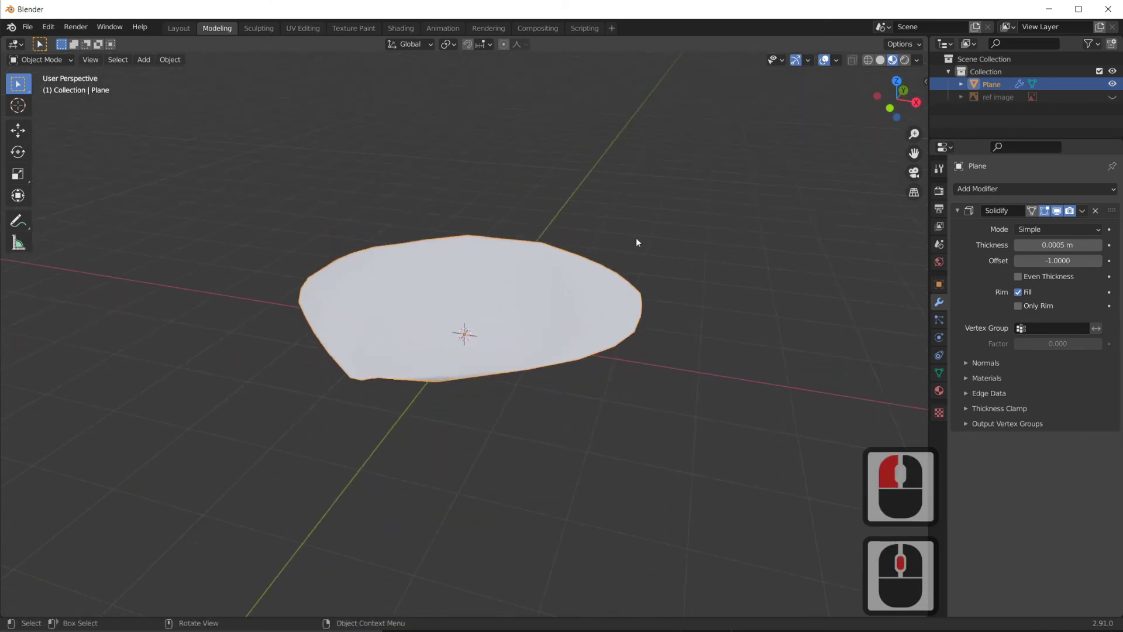
click(905, 61)
mouse_move(772, 178)
middle_down()
mouse_move(602, 303)
mouse_move(597, 235)
mouse_move(642, 254)
mouse_move(639, 329)
mouse_move(588, 326)
mouse_move(649, 338)
mouse_move(632, 332)
middle_up()
click(879, 61)
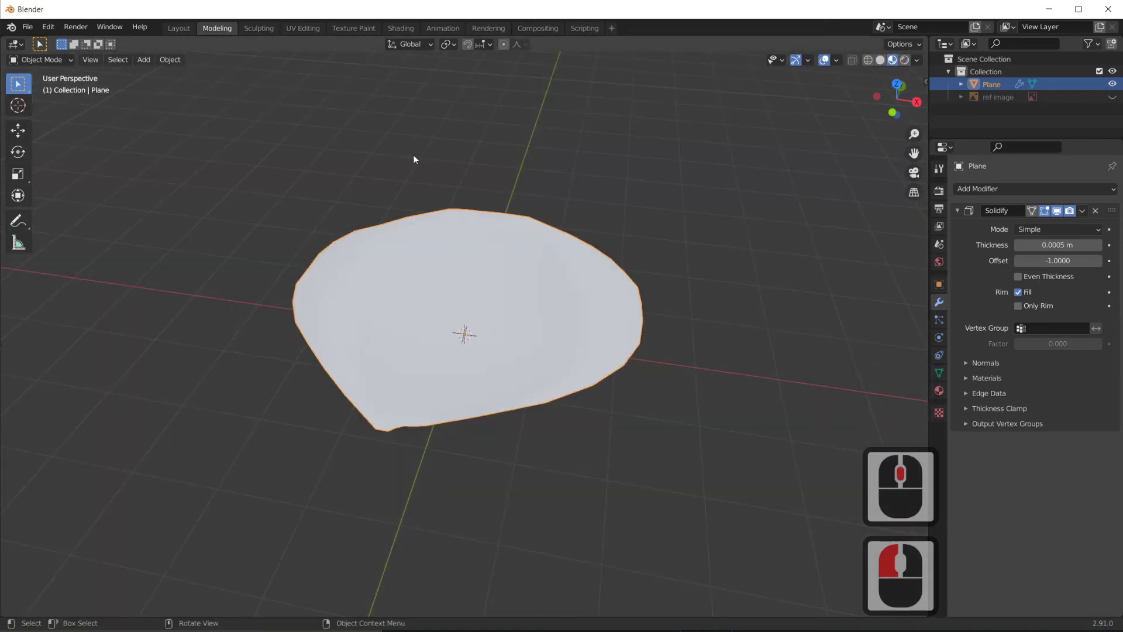
Switch to the UV Editing workspace and show the TexturesCom_Flowers0195_1_masked_S petal image in the UV editor
click(311, 29)
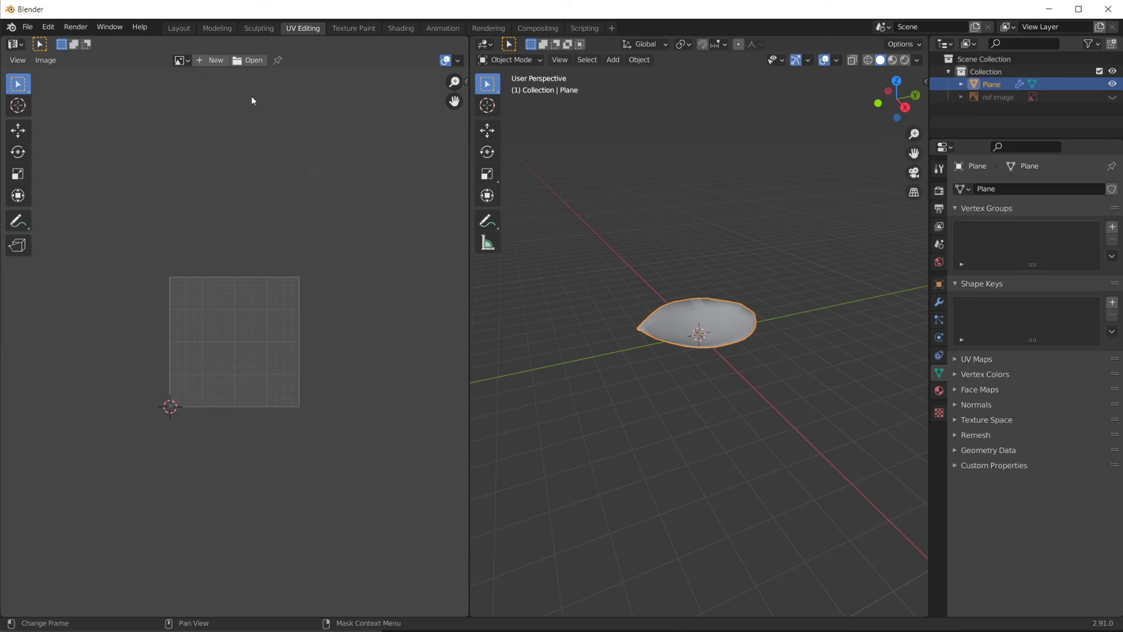
click(180, 60)
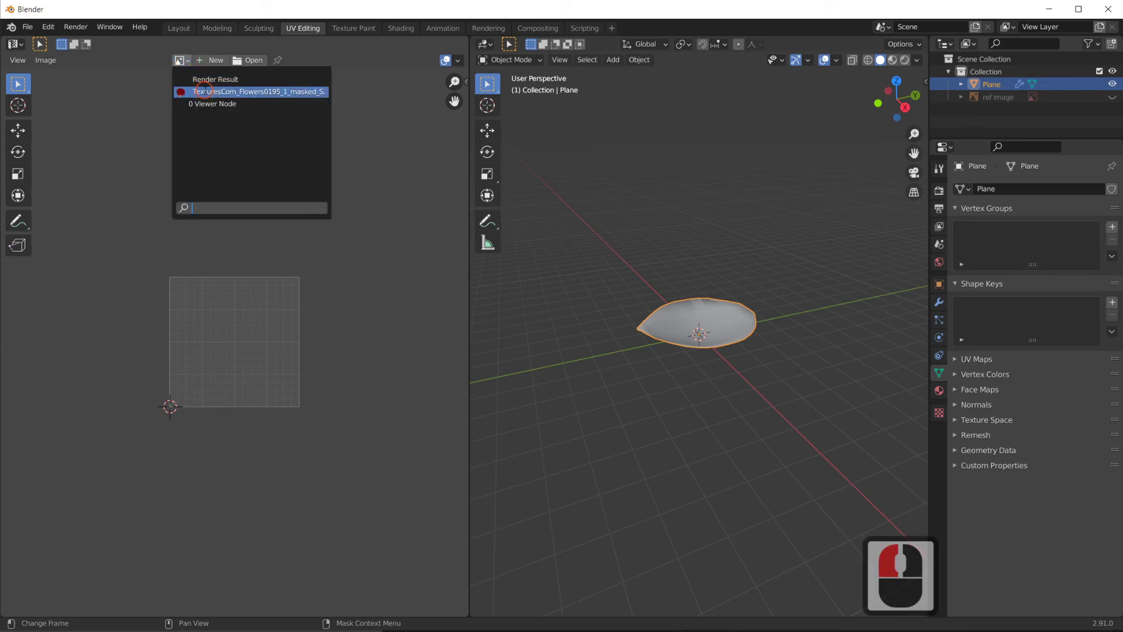
click(205, 92)
scroll(258, 297, down, 4)
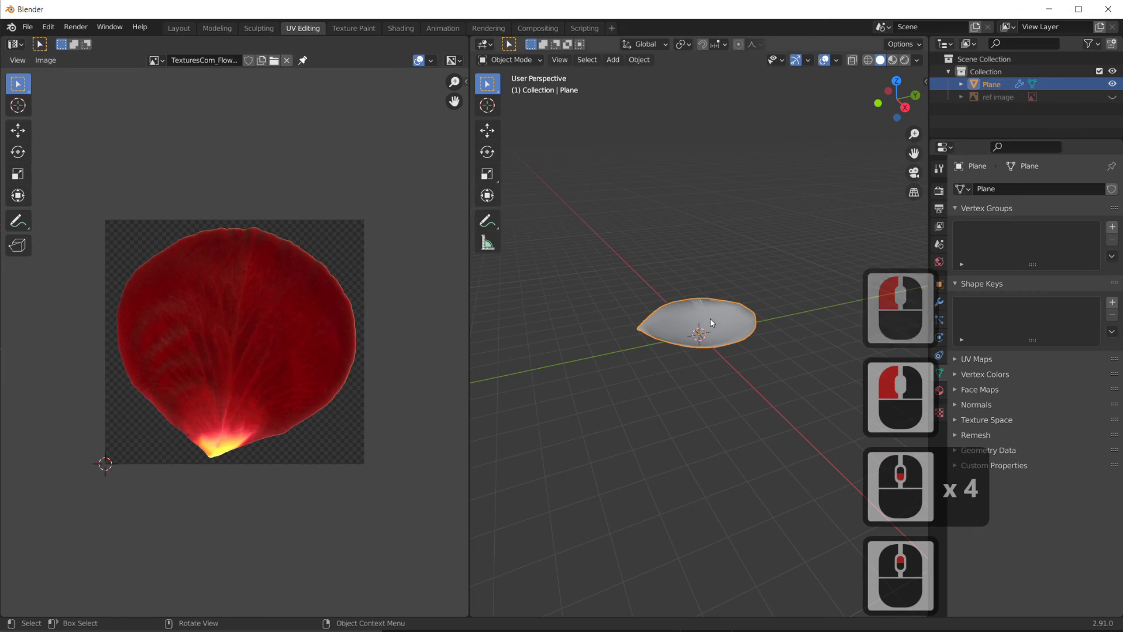
Enter Edit Mode, select the whole petal mesh and unwrap its UVs
key(Tab)
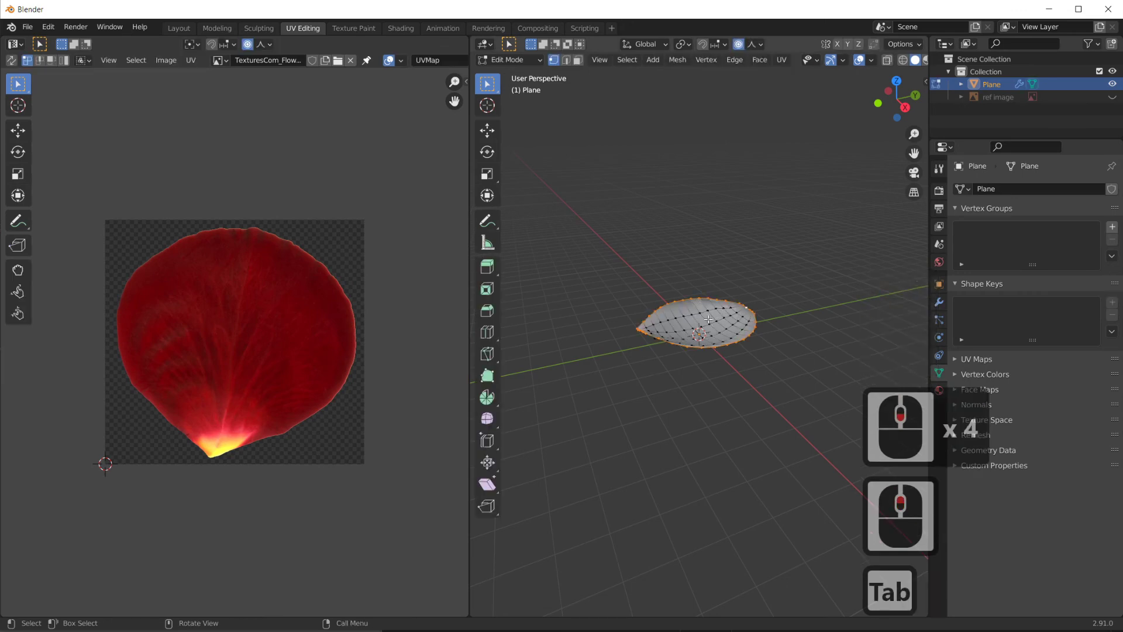
key(a)
key(a)
key(a)
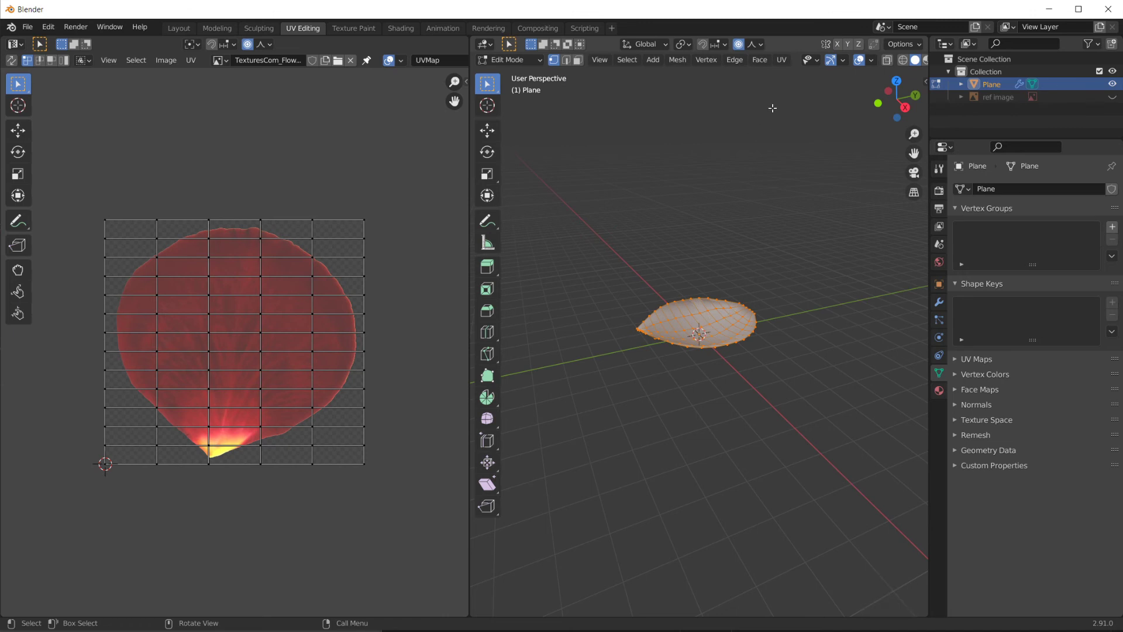
click(778, 62)
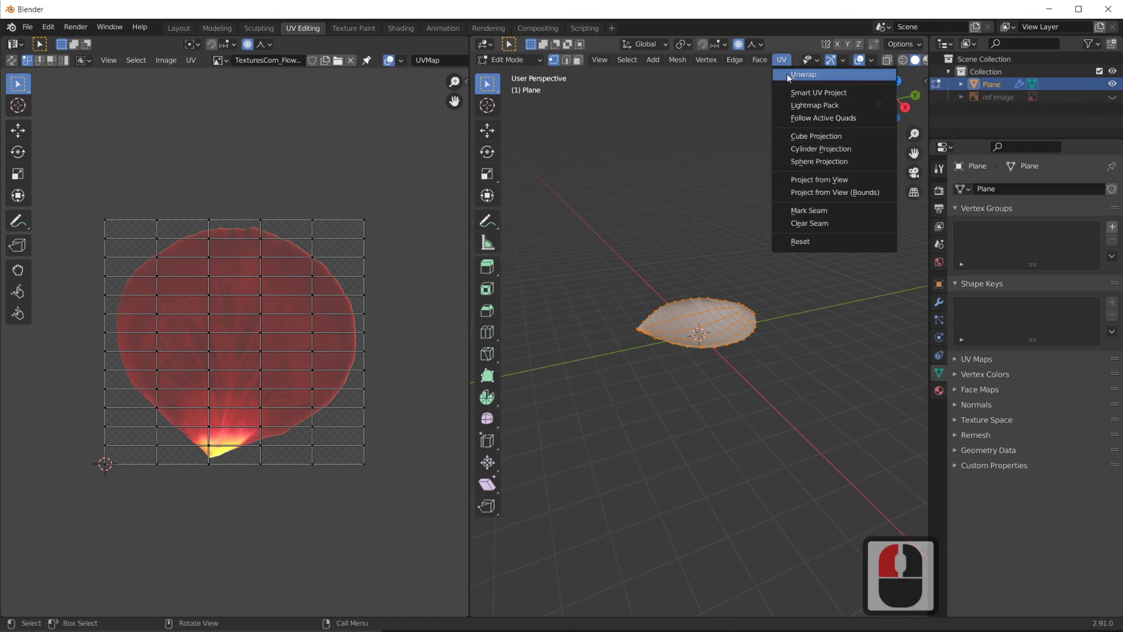
click(788, 75)
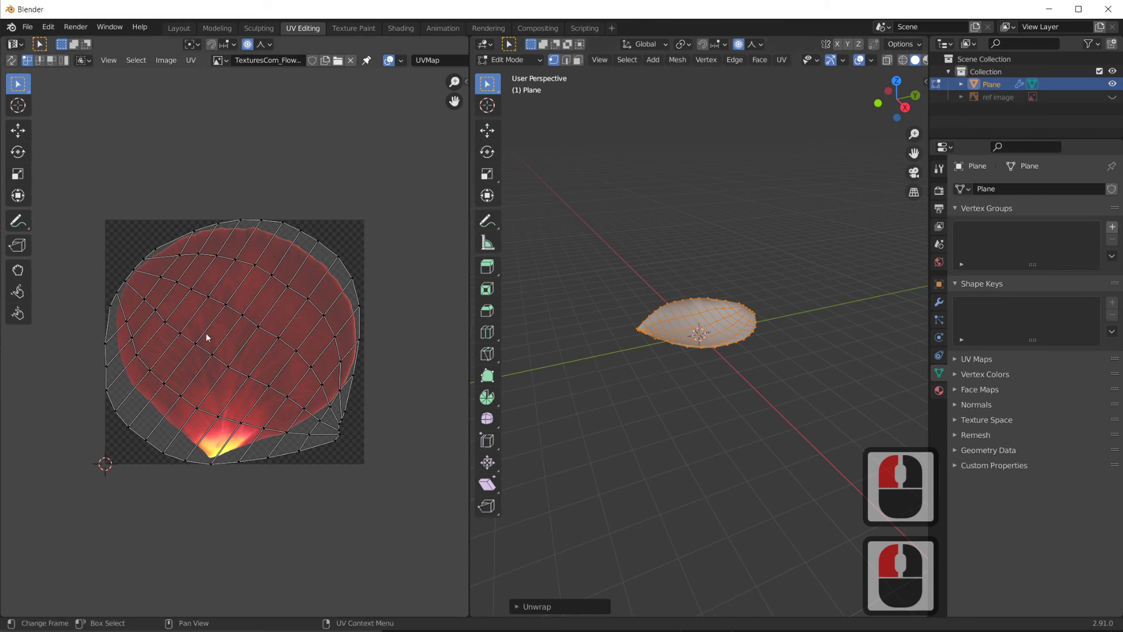
Select the entire UV island and rotate it until its tip points down like the petal's yellow base
click(236, 316)
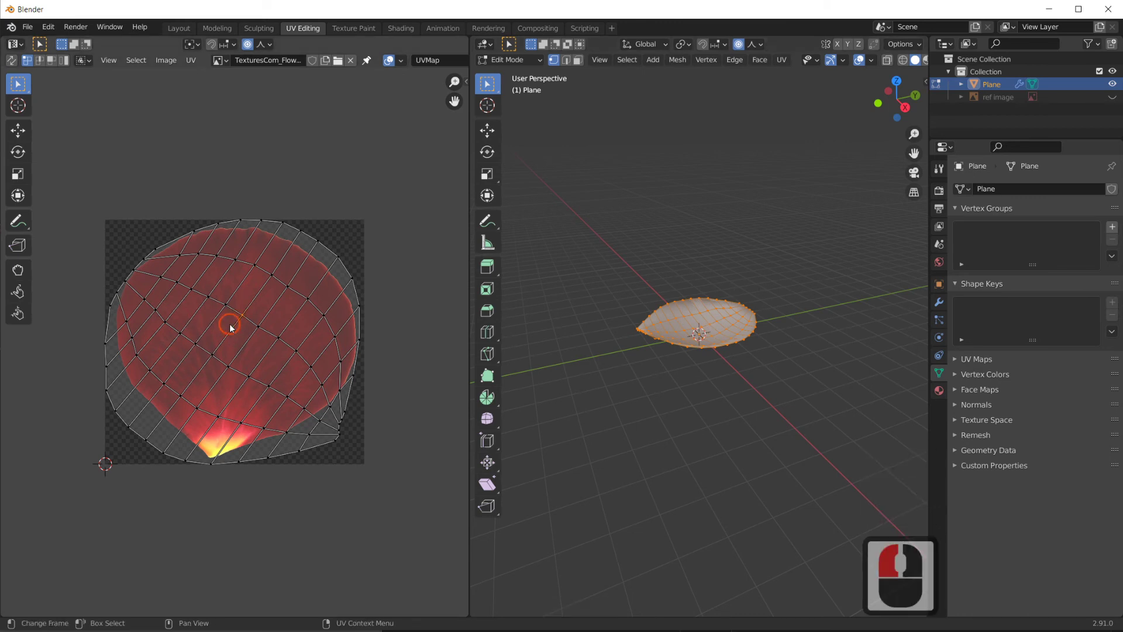
drag(75, 173, 419, 536)
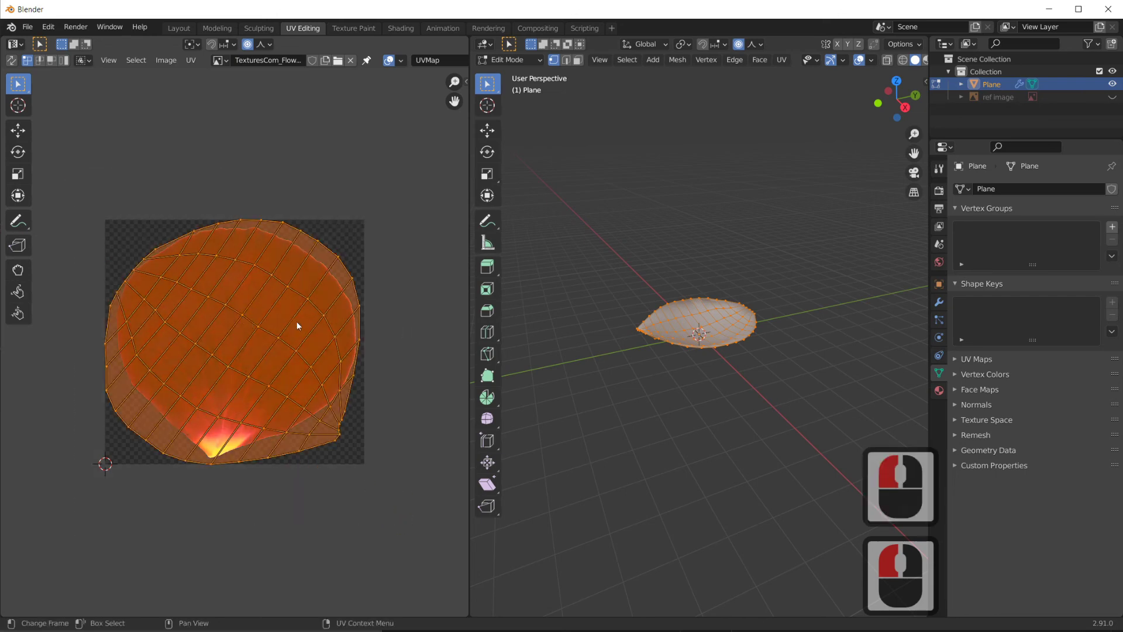
key(r)
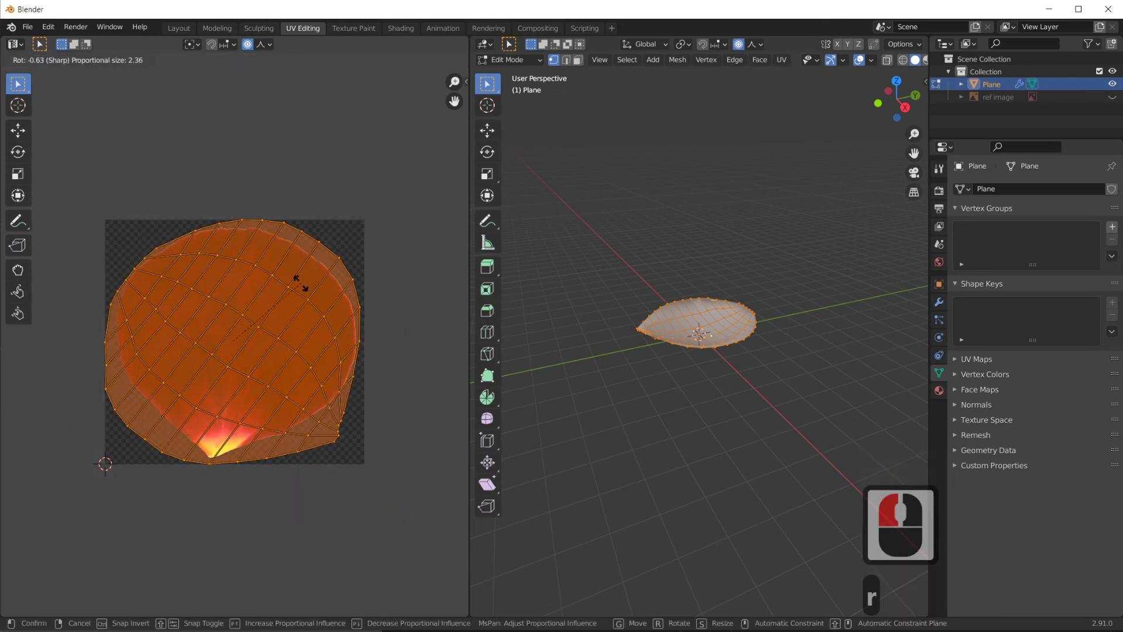
click(300, 359)
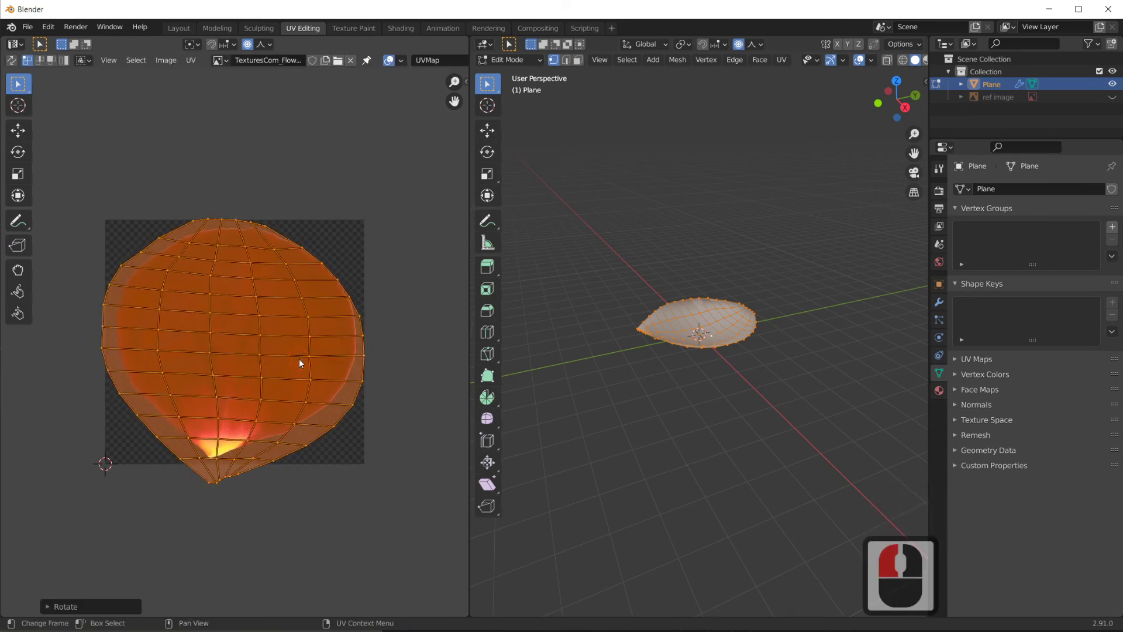
Scale the UV island to about 0.8 and move it so it fits inside the red petal, tip on the yellow base
key(s)
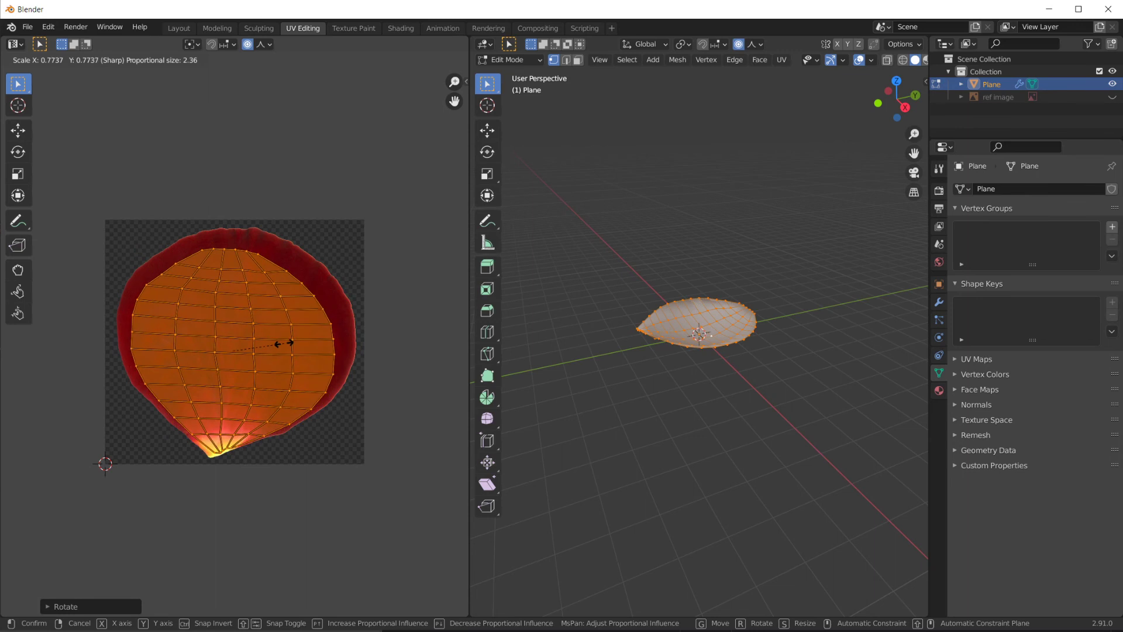
click(304, 370)
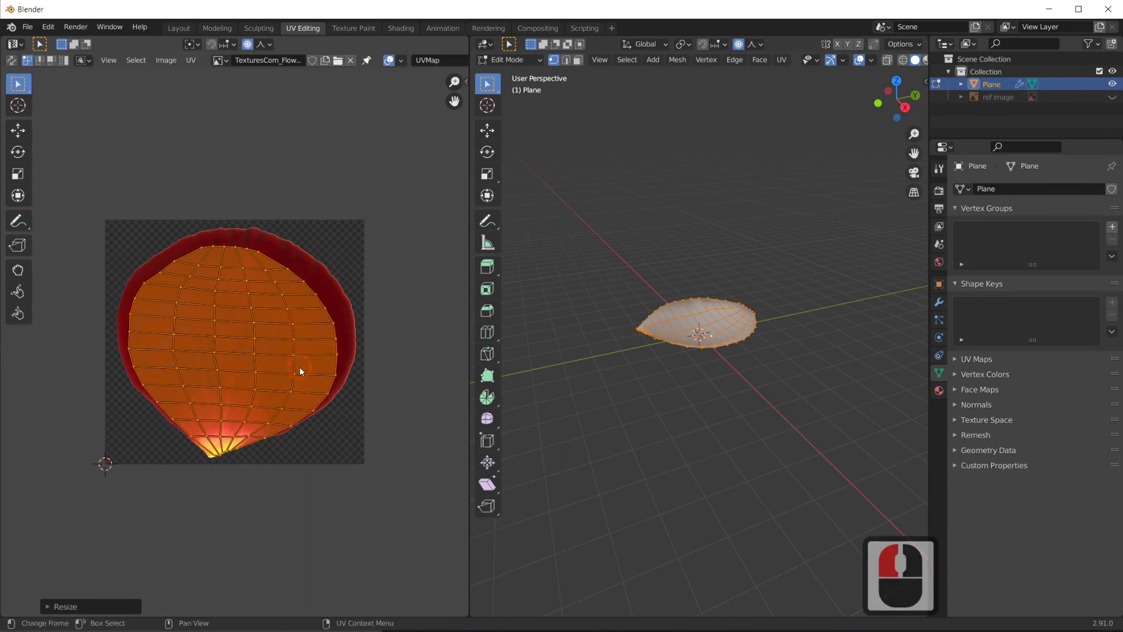
key(g)
click(298, 370)
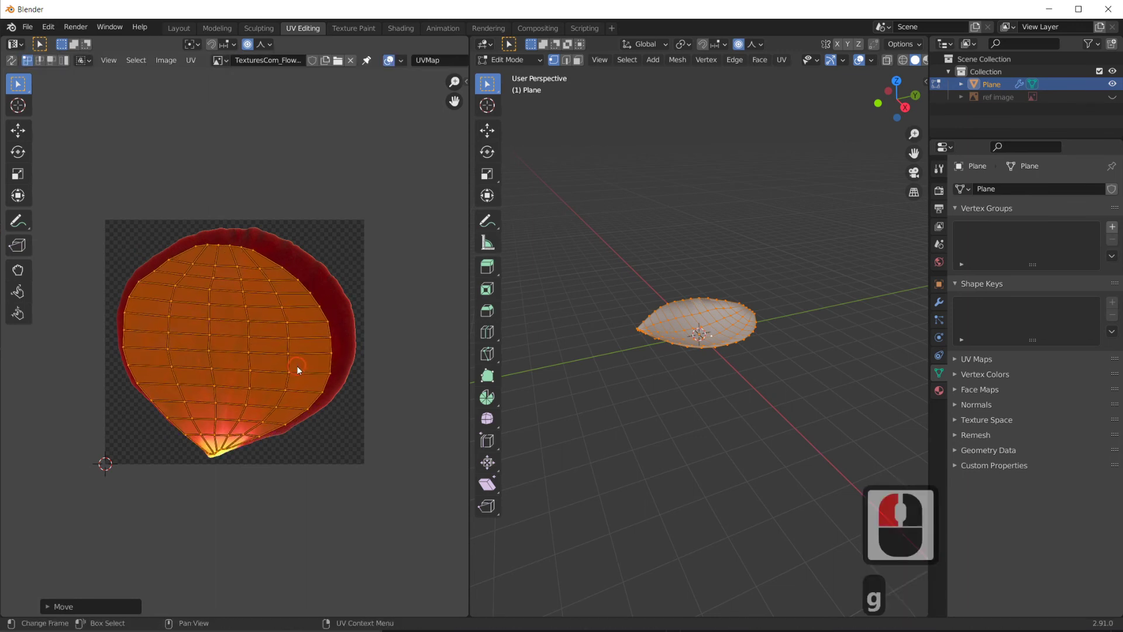
click(307, 215)
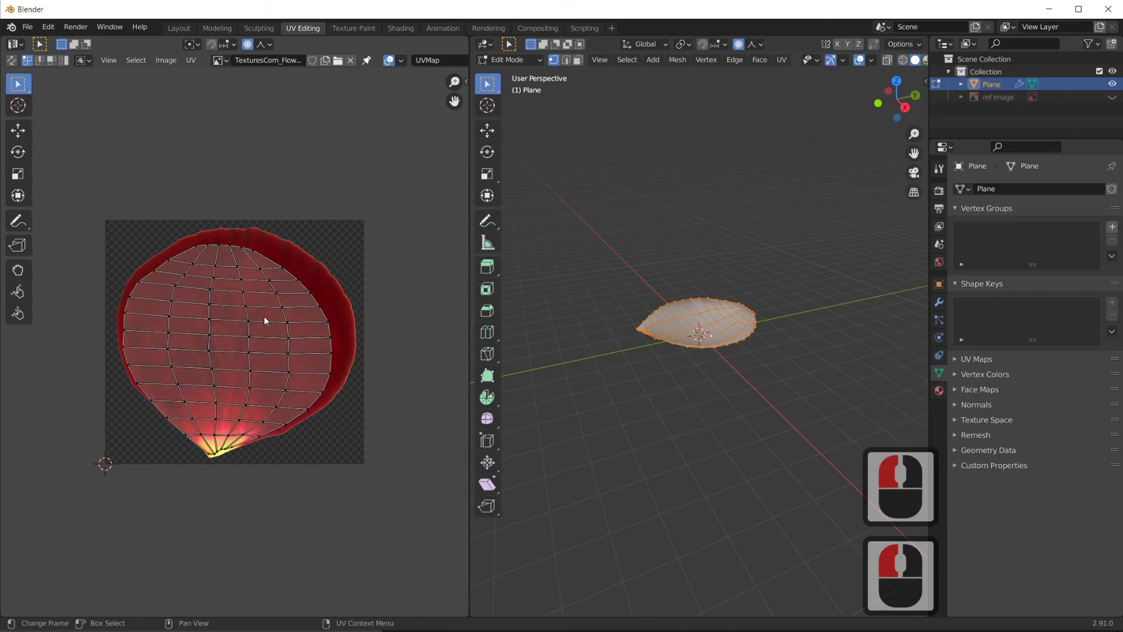
click(349, 316)
click(234, 208)
click(264, 277)
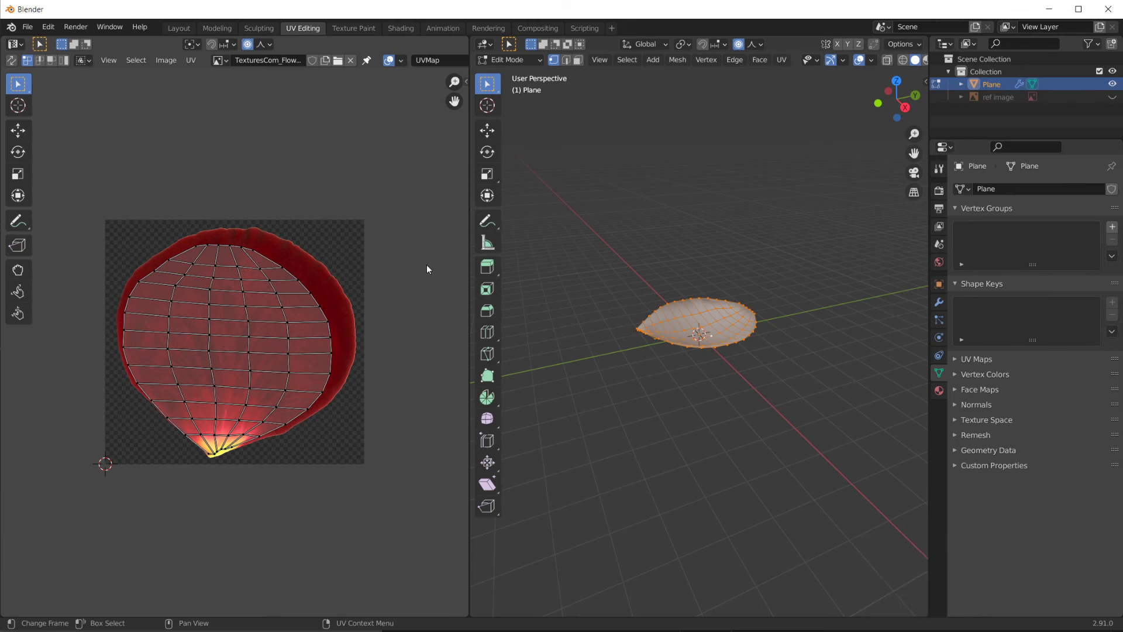
click(767, 63)
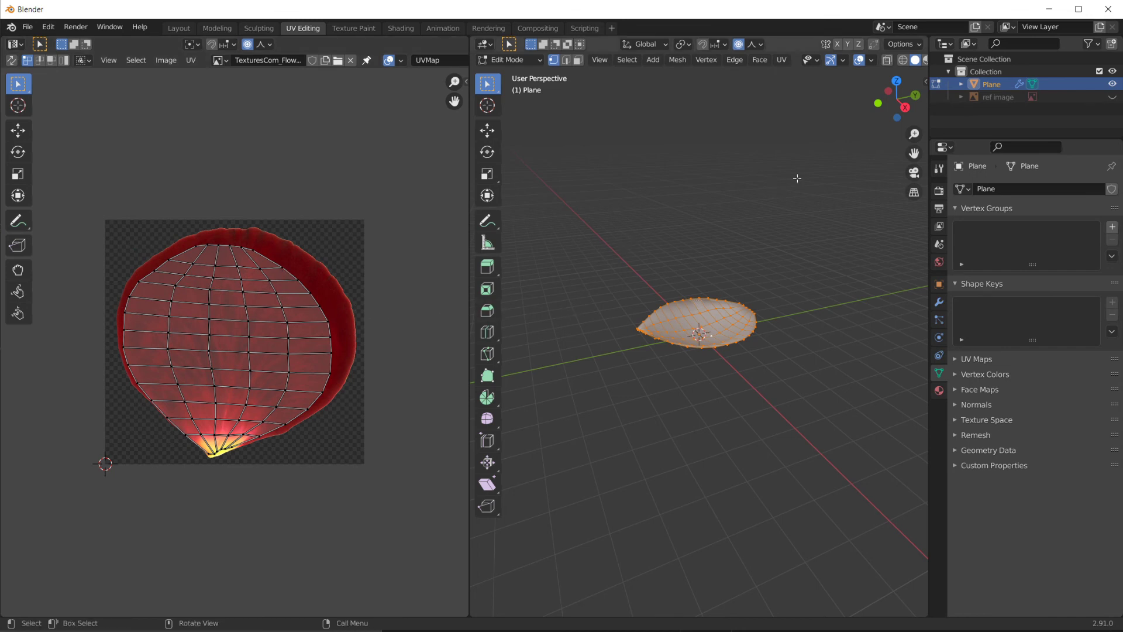
Return to the Modeling workspace and show the petal in Material Preview shading
click(220, 31)
click(220, 31)
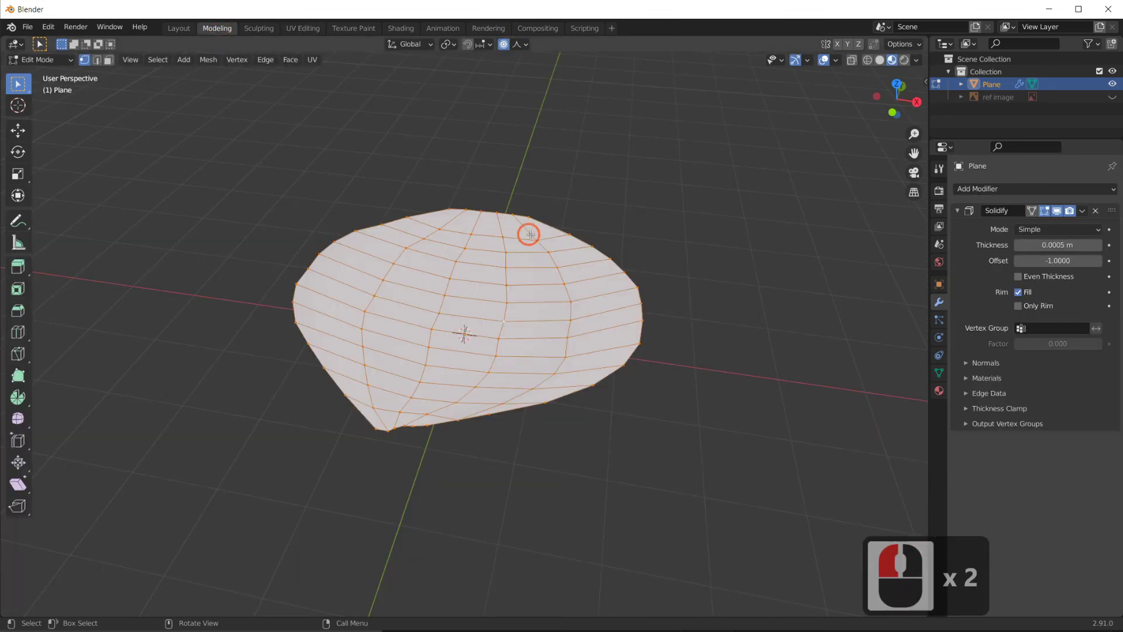
click(879, 59)
click(891, 60)
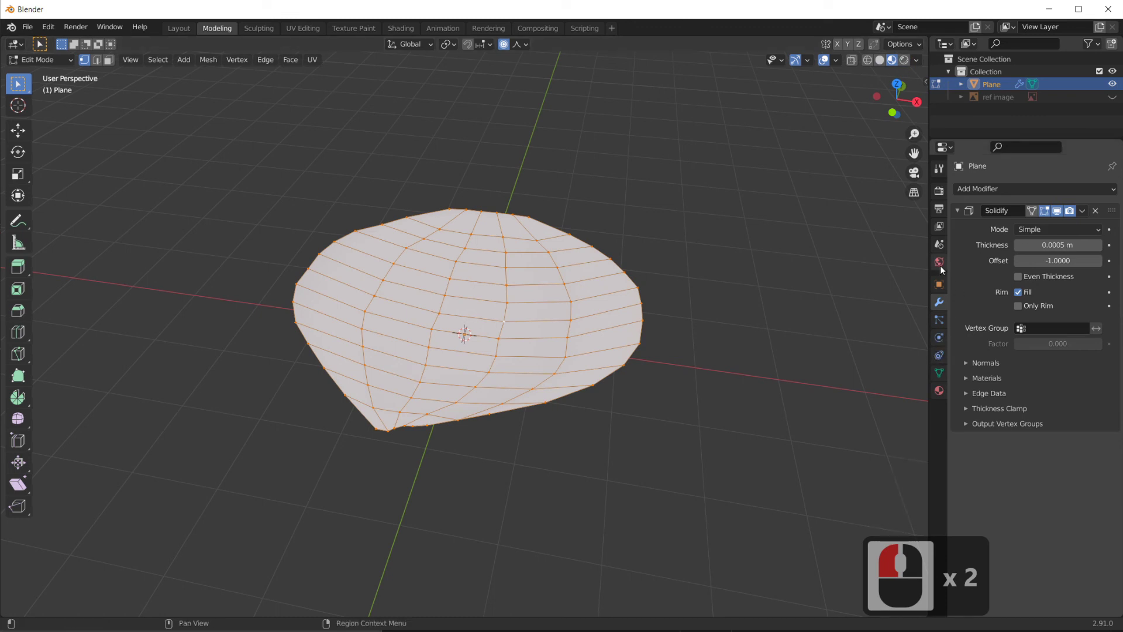
Leave Edit Mode and create a new material for the petal
click(939, 390)
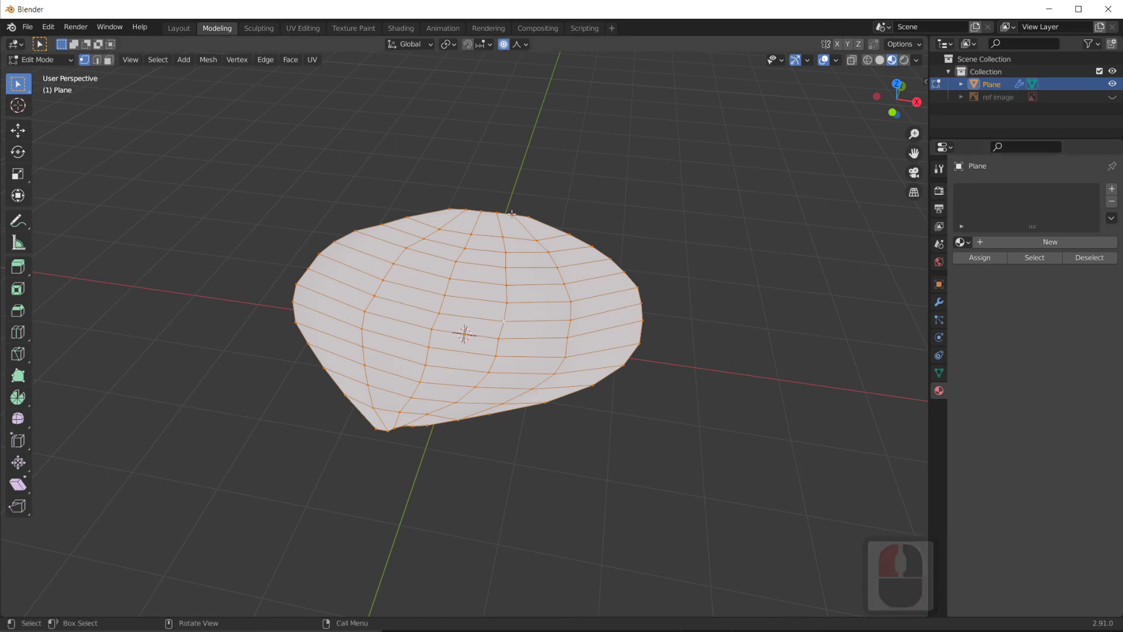
key(Tab)
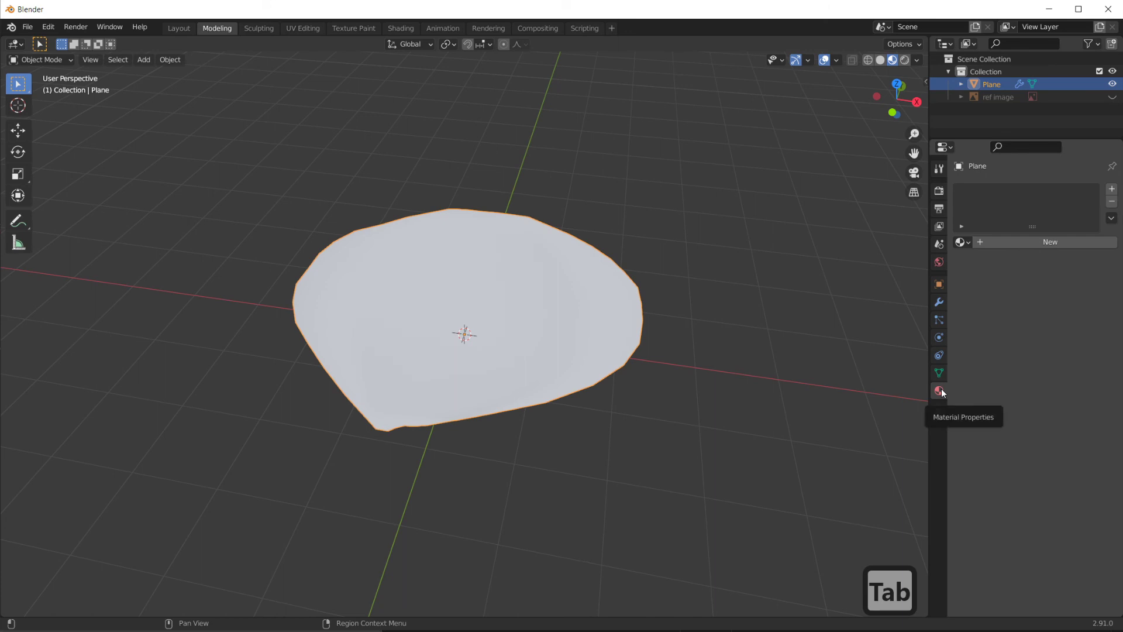
click(980, 242)
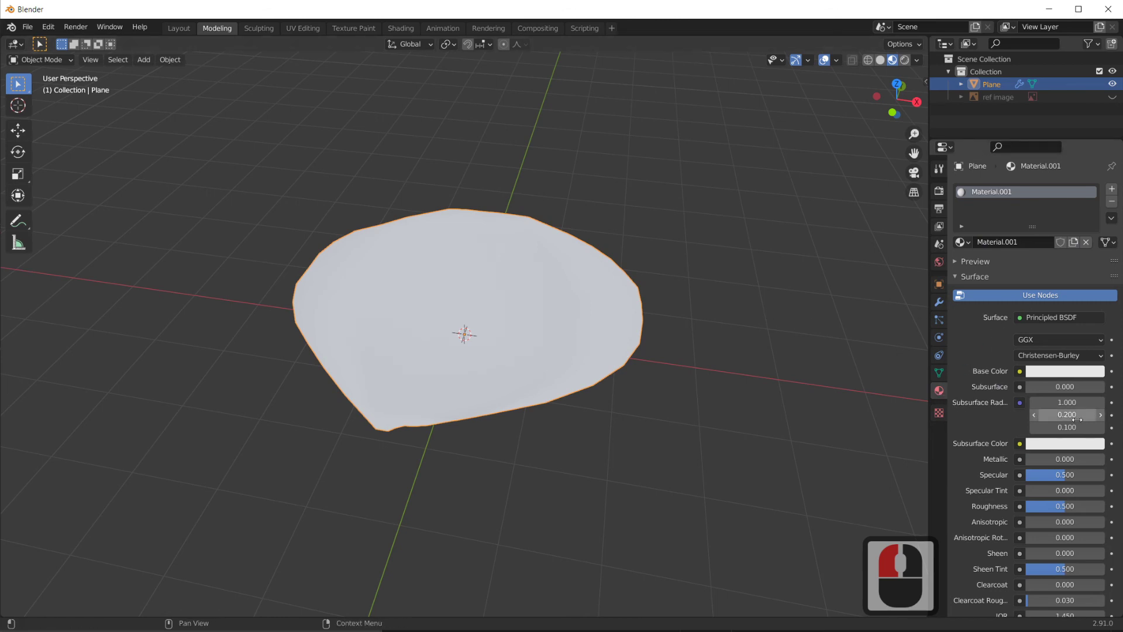
Try a magenta base color on the petal's new material
click(1054, 372)
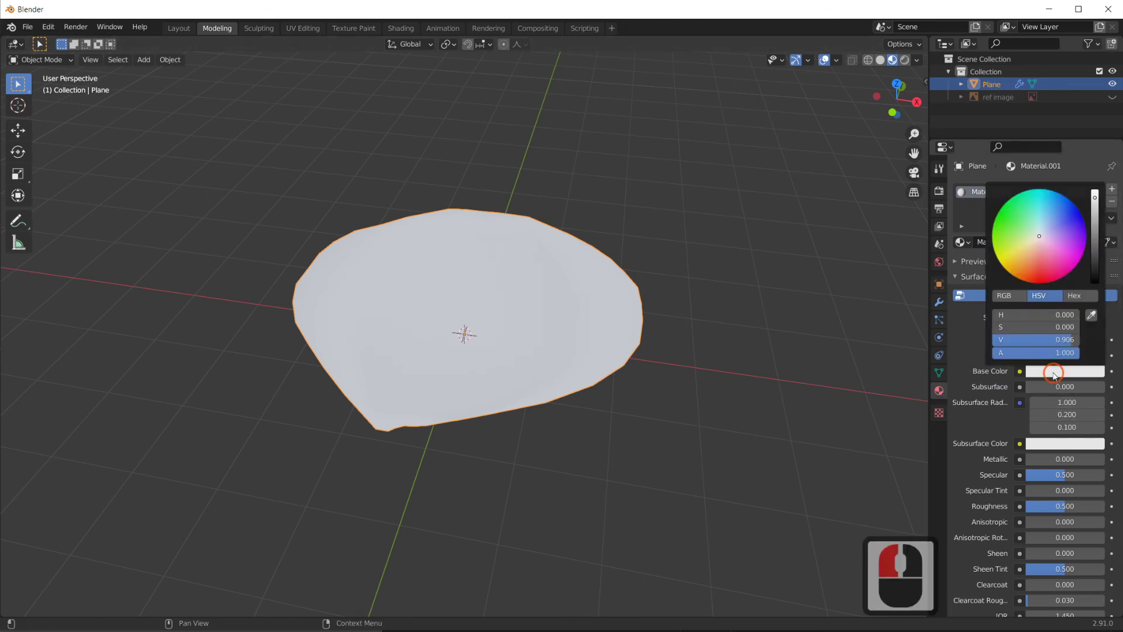
click(1047, 279)
click(1062, 249)
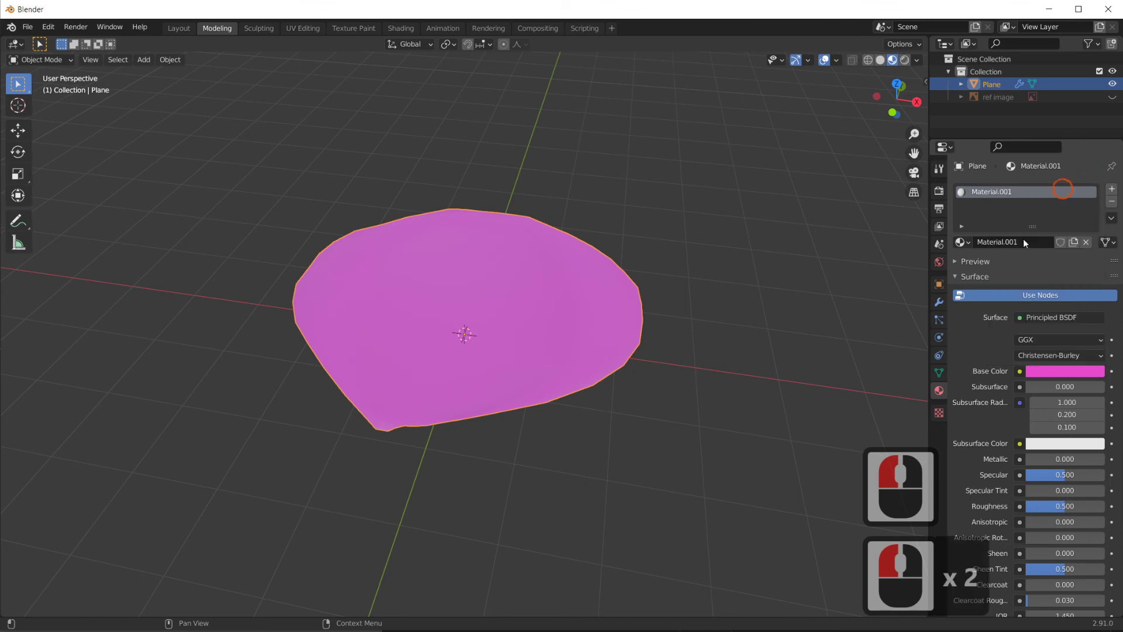
scroll(993, 446, down, 6)
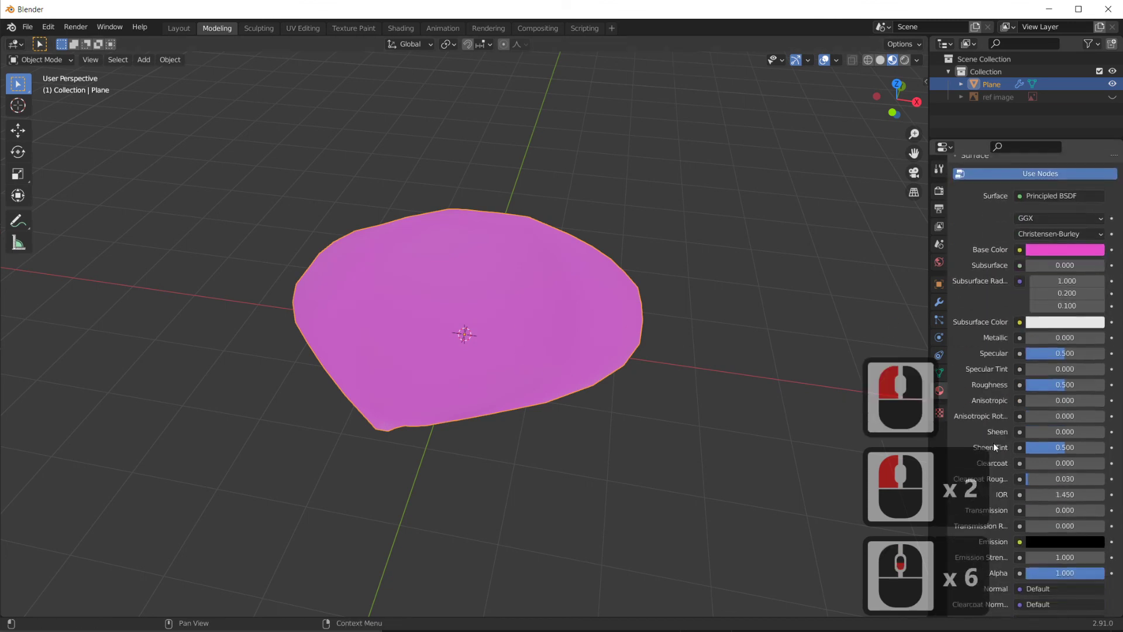
scroll(993, 443, down, 7)
scroll(992, 446, up, 16)
scroll(1091, 362, down, 4)
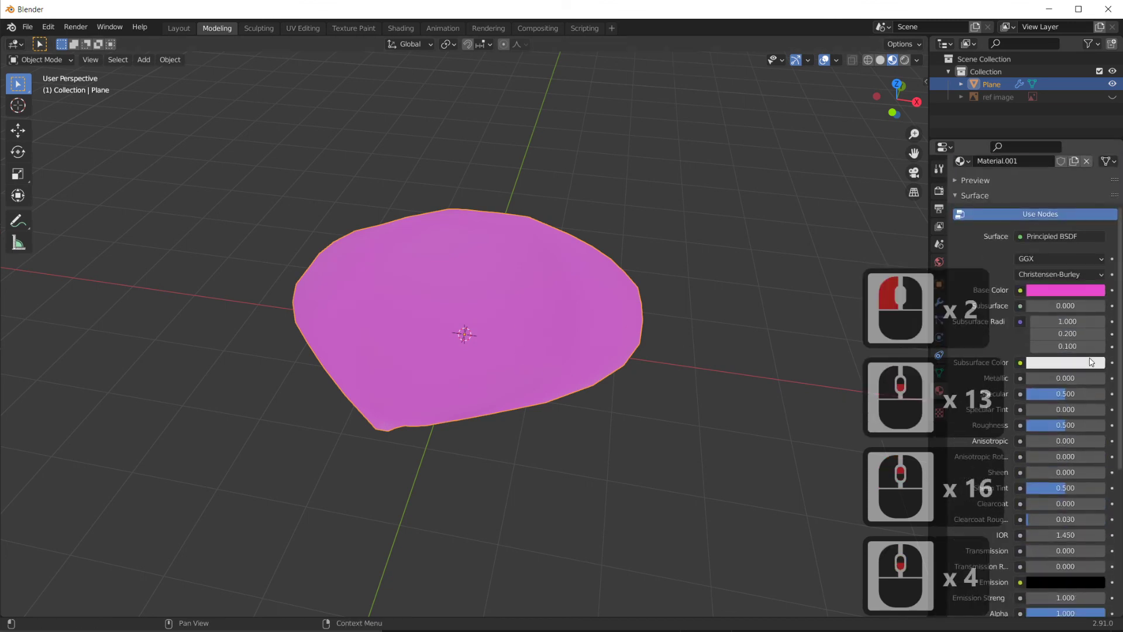
Raise the material's base color to full brightness and change it to pure white
click(1046, 291)
click(1095, 182)
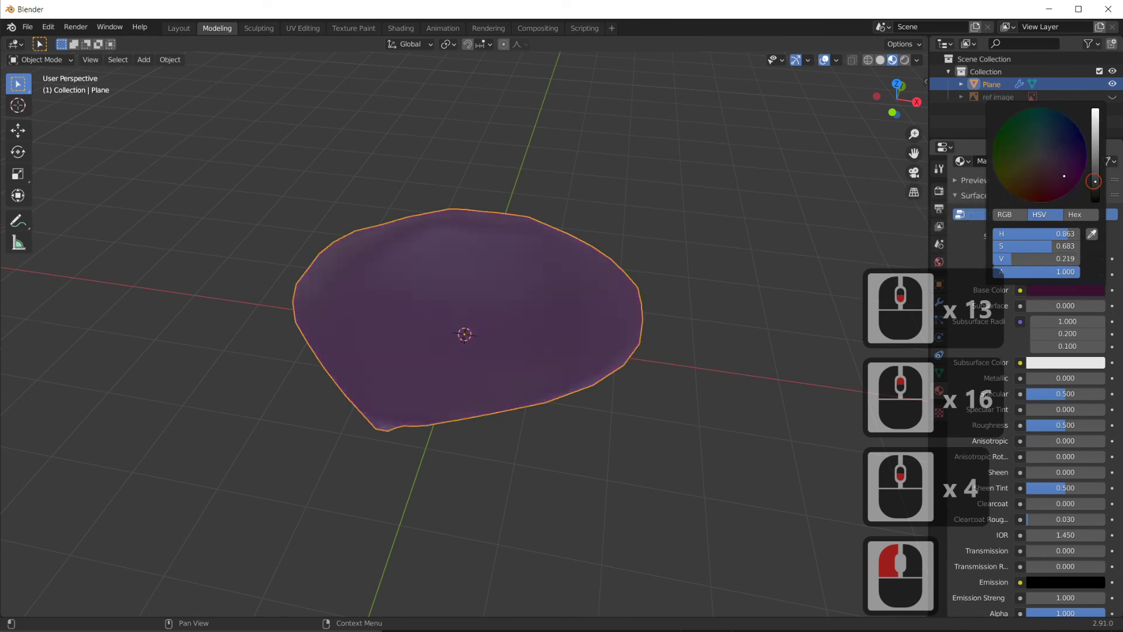
drag(1095, 181, 1095, 111)
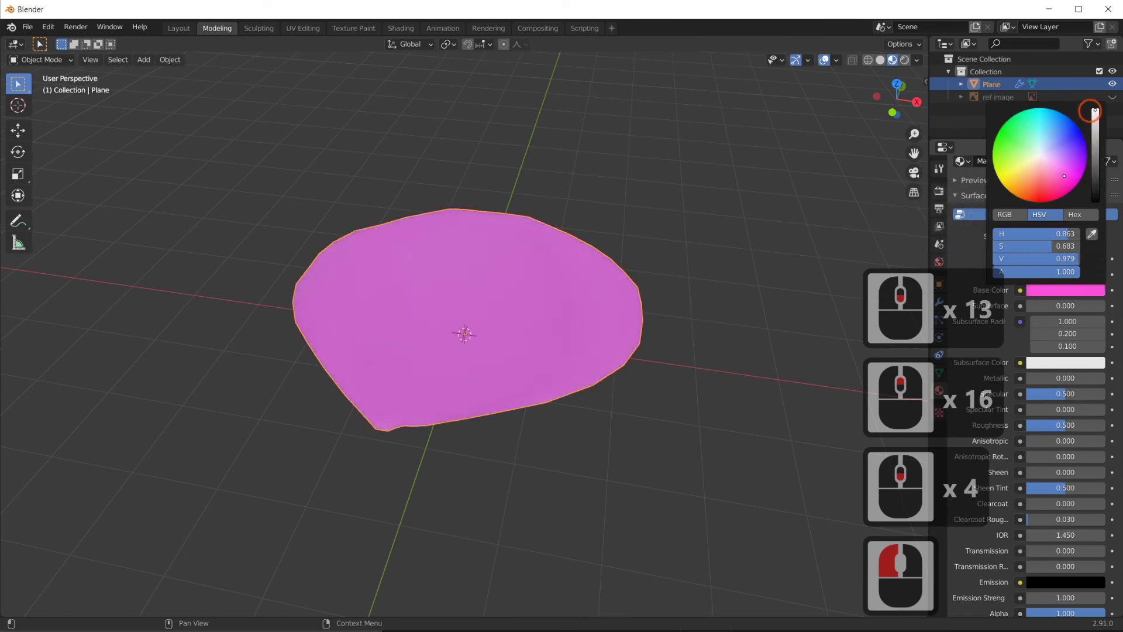
click(1061, 291)
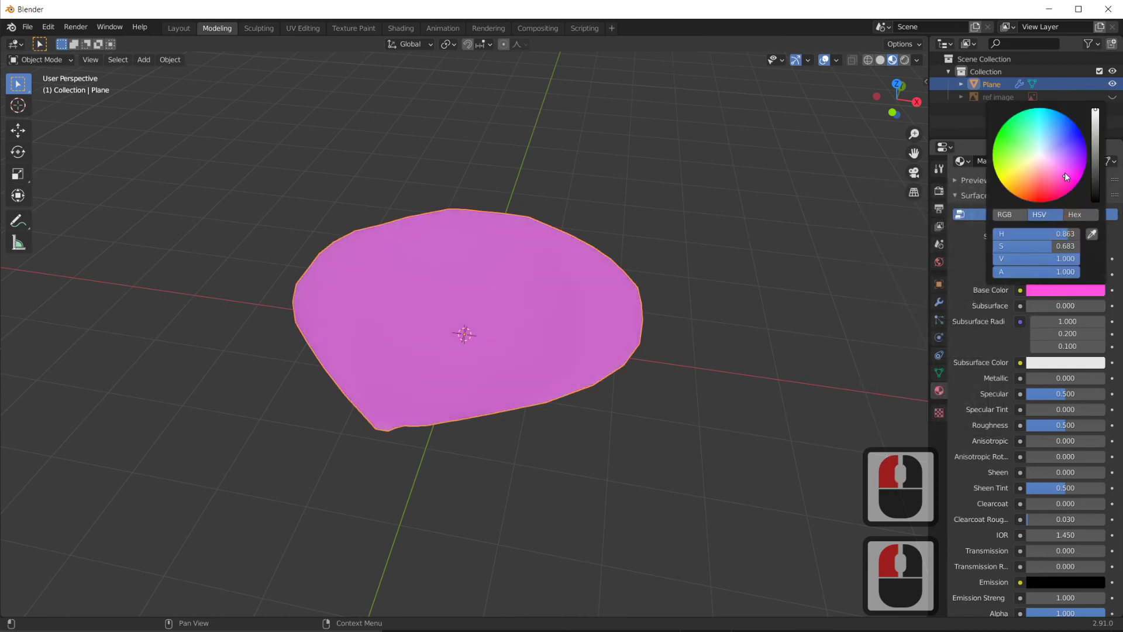
drag(1064, 175, 1040, 157)
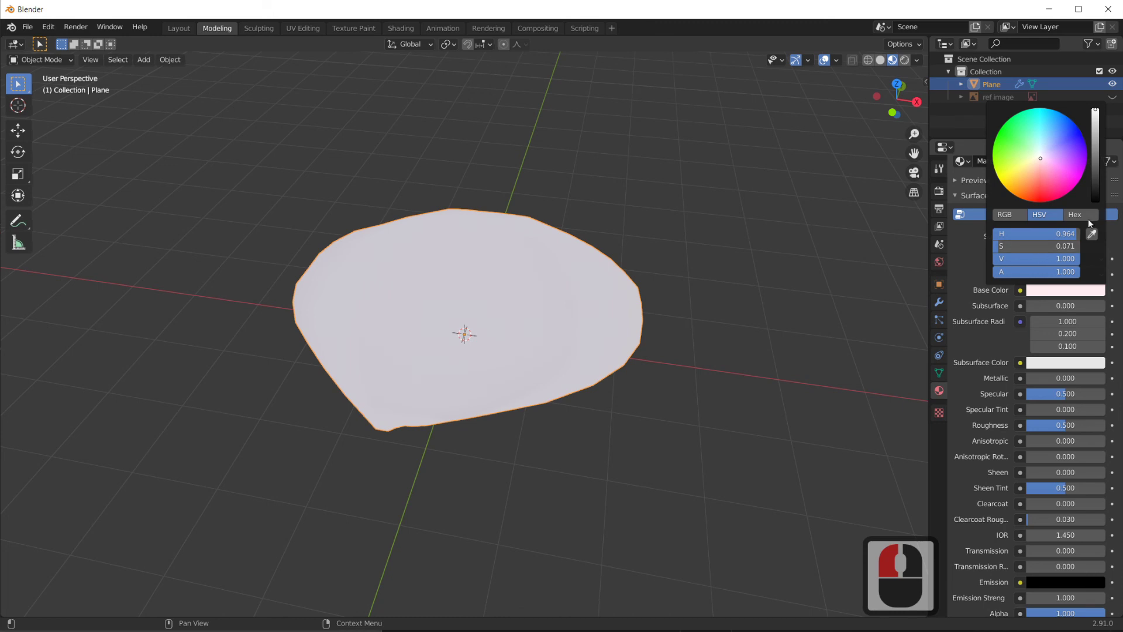
click(1021, 216)
drag(1050, 254, 1079, 263)
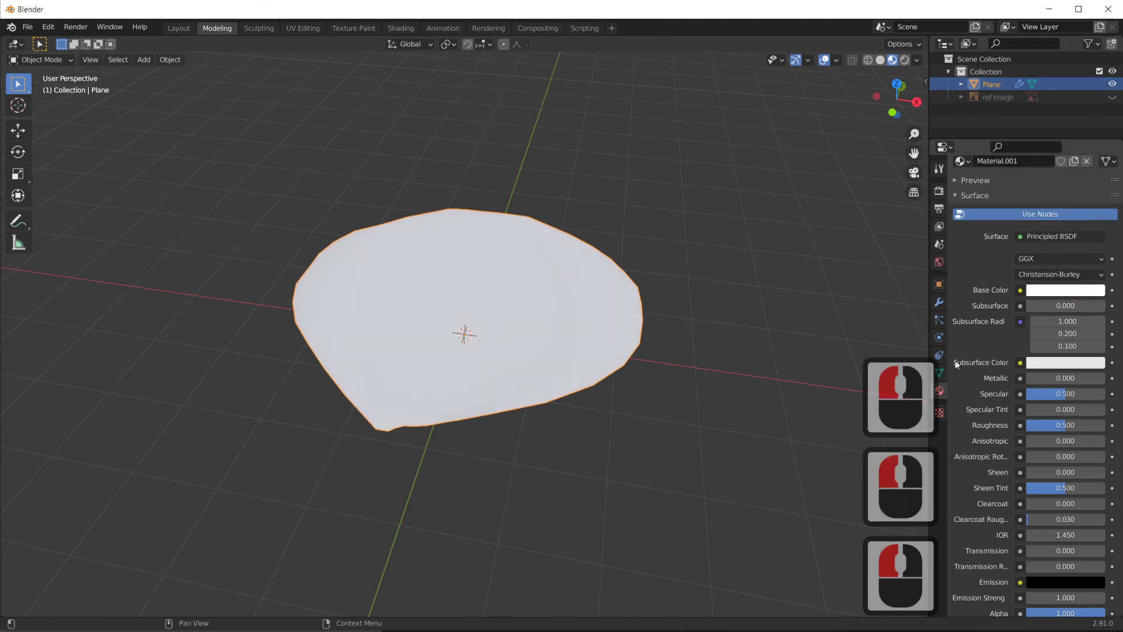
Set the petal material's viewport display color to magenta
scroll(987, 400, down, 14)
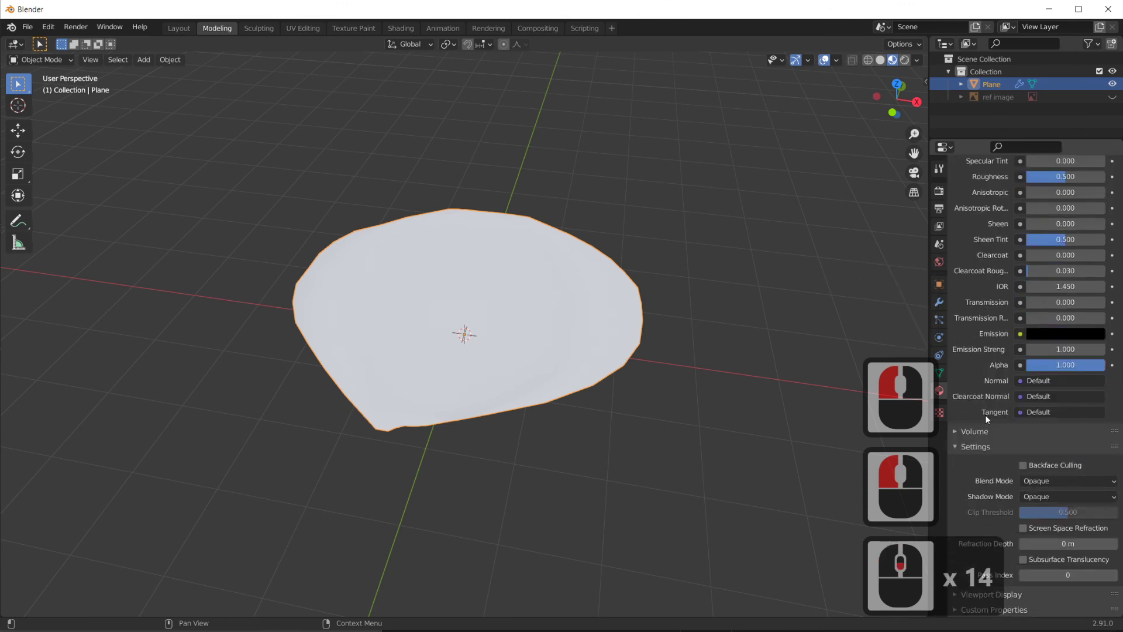
scroll(1007, 453, down, 7)
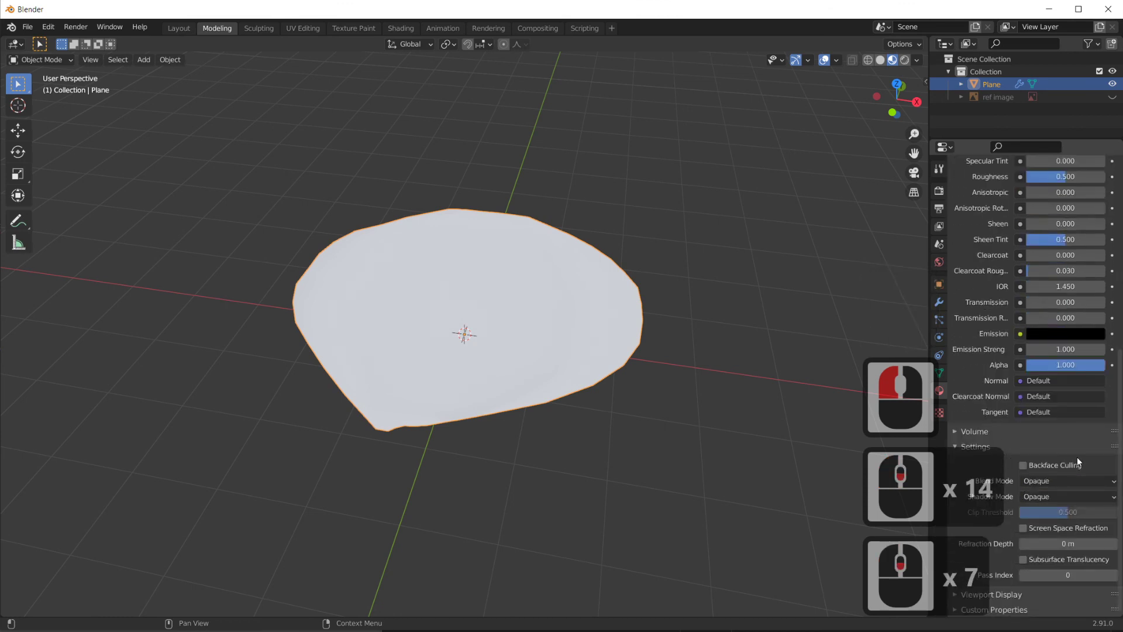
scroll(1076, 457, up, 6)
scroll(1075, 459, down, 11)
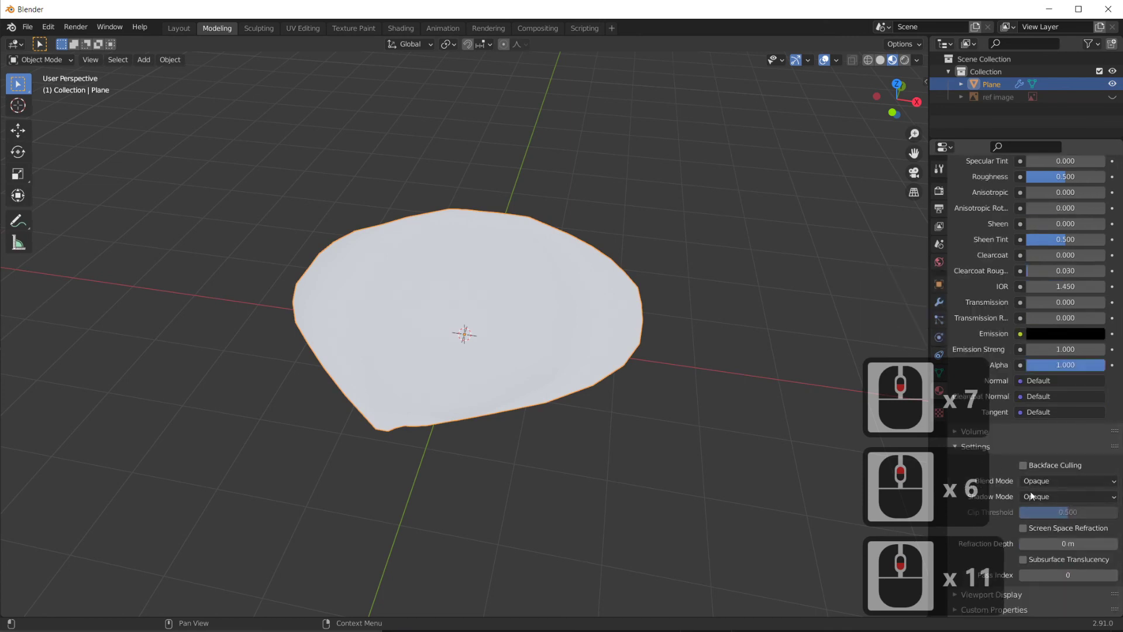
click(1020, 593)
scroll(1079, 544, down, 5)
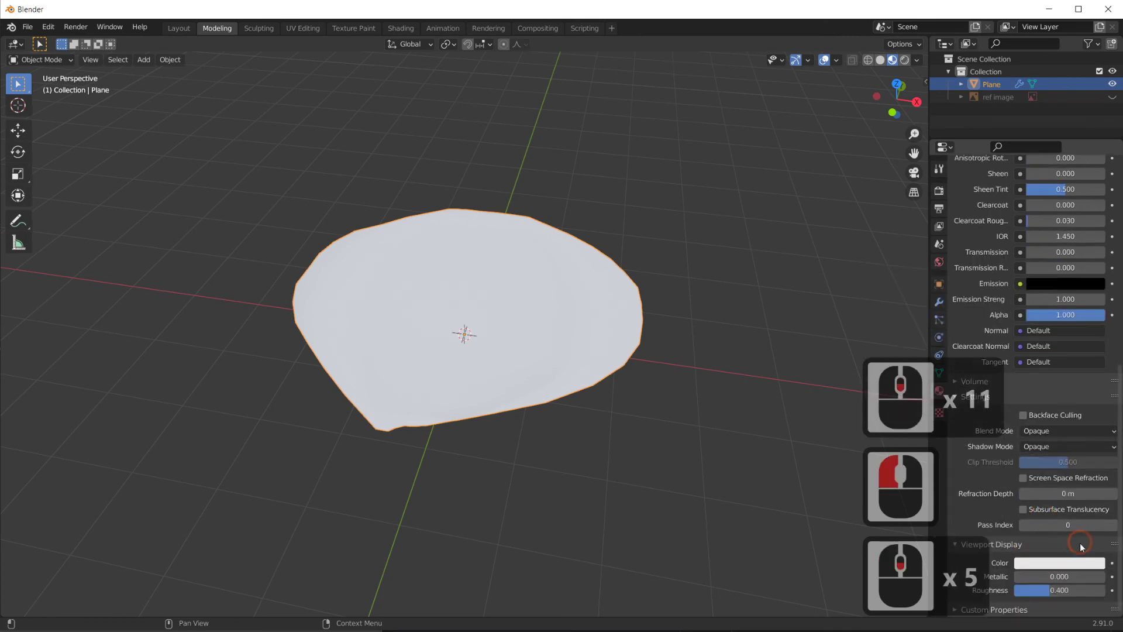
click(1079, 563)
click(1086, 462)
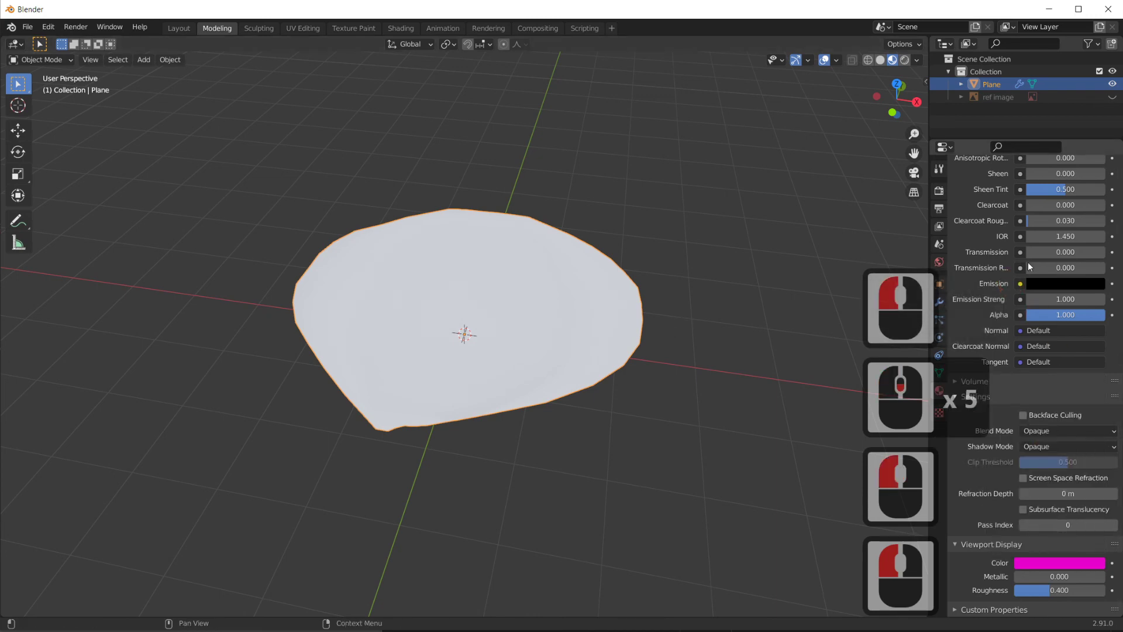
scroll(1084, 394, up, 13)
scroll(1082, 398, up, 7)
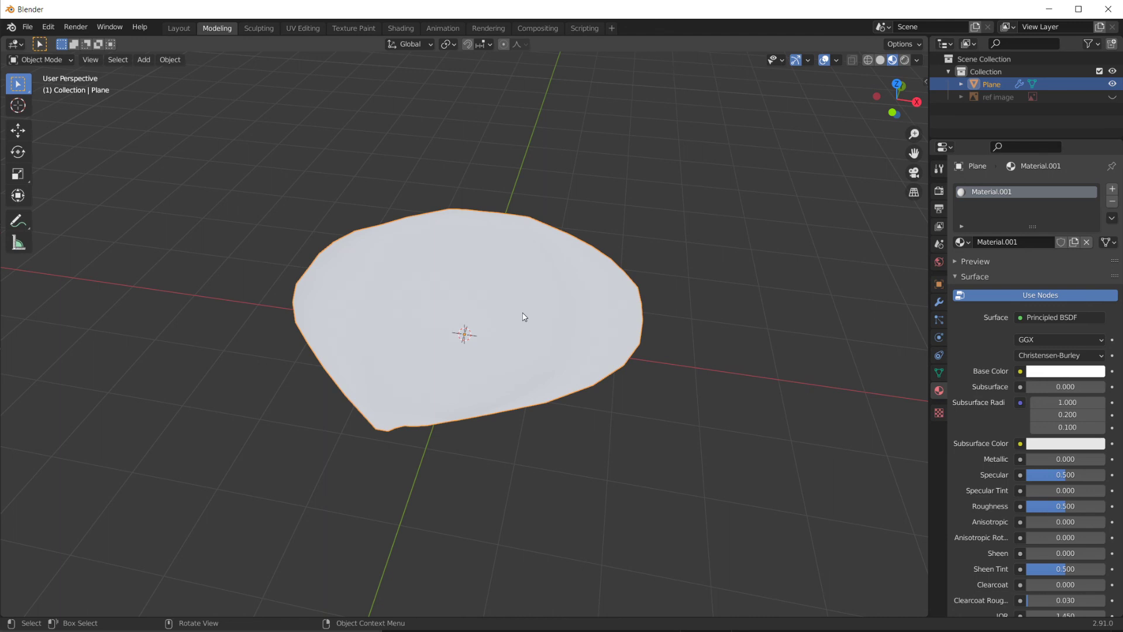
Switch to the Shading workspace, reposition the petal's shader nodes and show its material properties
mouse_move(525, 317)
middle_down()
mouse_move(596, 321)
mouse_move(557, 273)
mouse_move(539, 334)
middle_up()
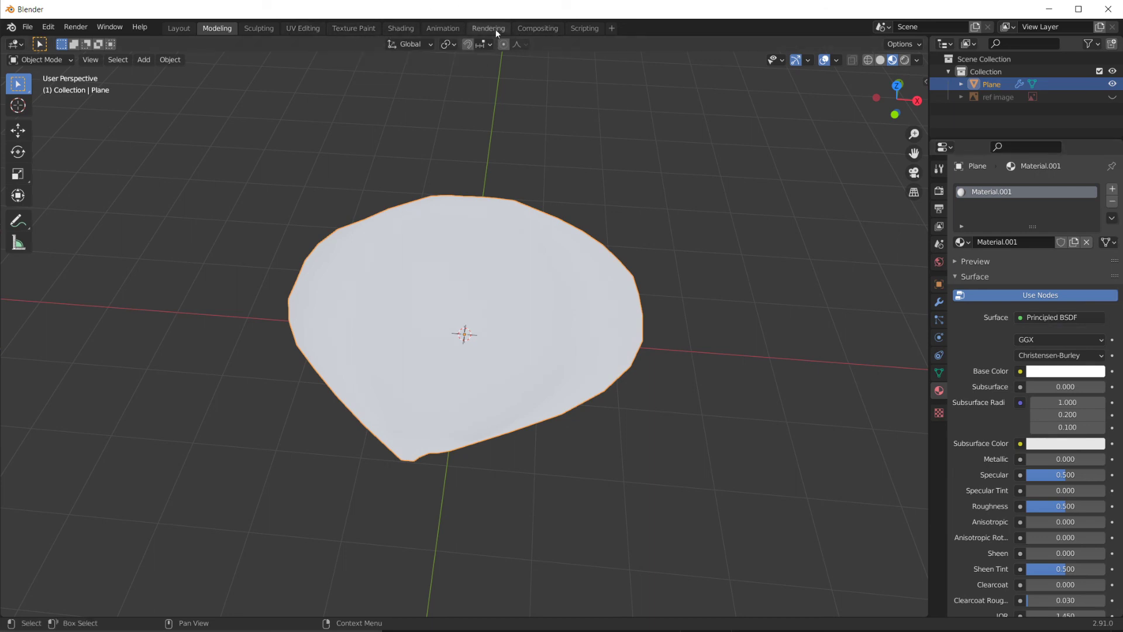
click(408, 29)
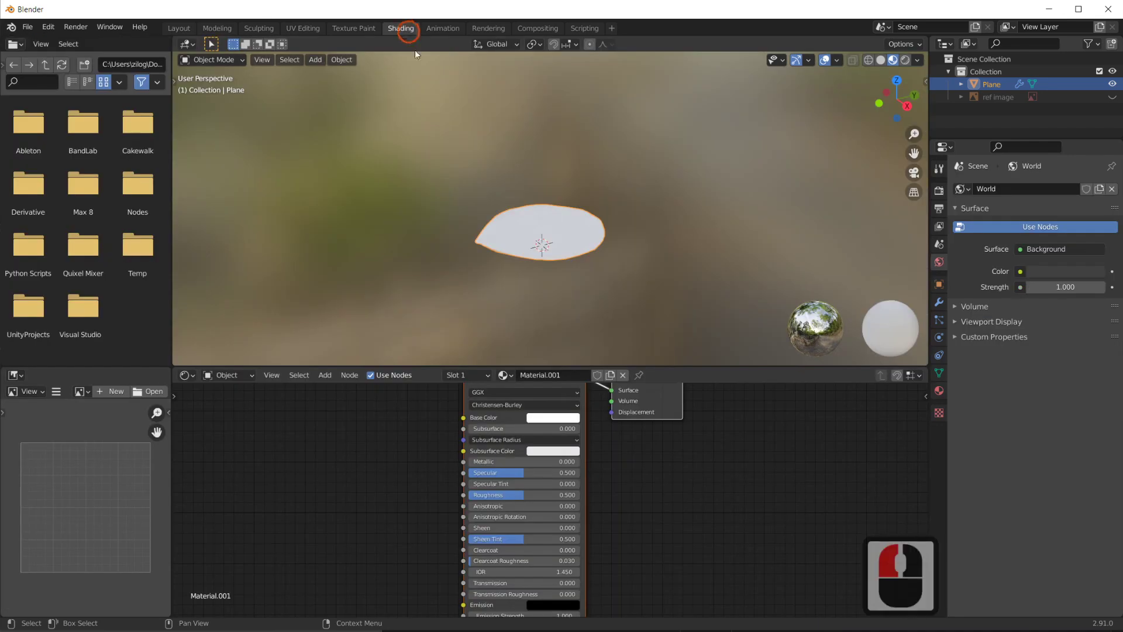
click(528, 454)
scroll(527, 454, down, 2)
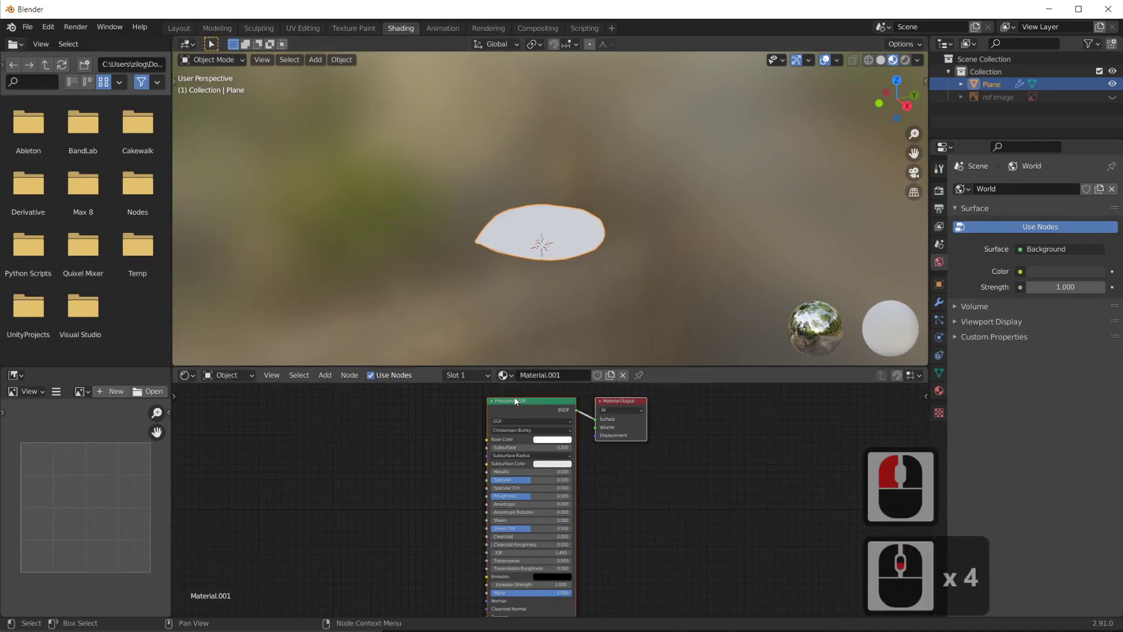
drag(524, 404, 551, 398)
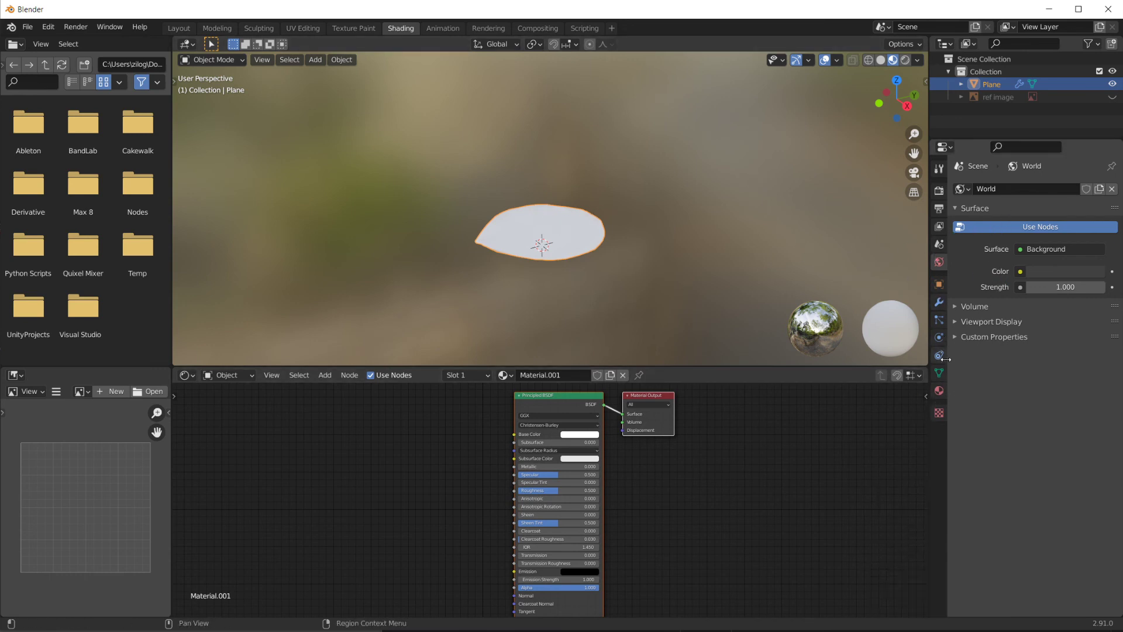
click(940, 391)
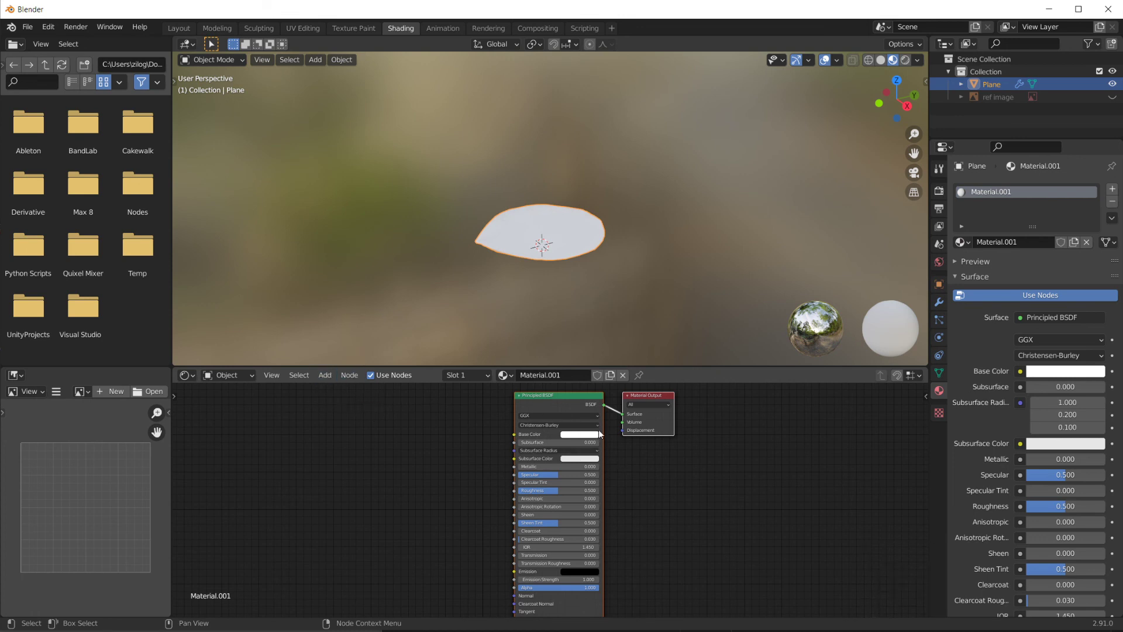
Add an Image Texture node beside the Principled BSDF node in the petal's material
click(324, 375)
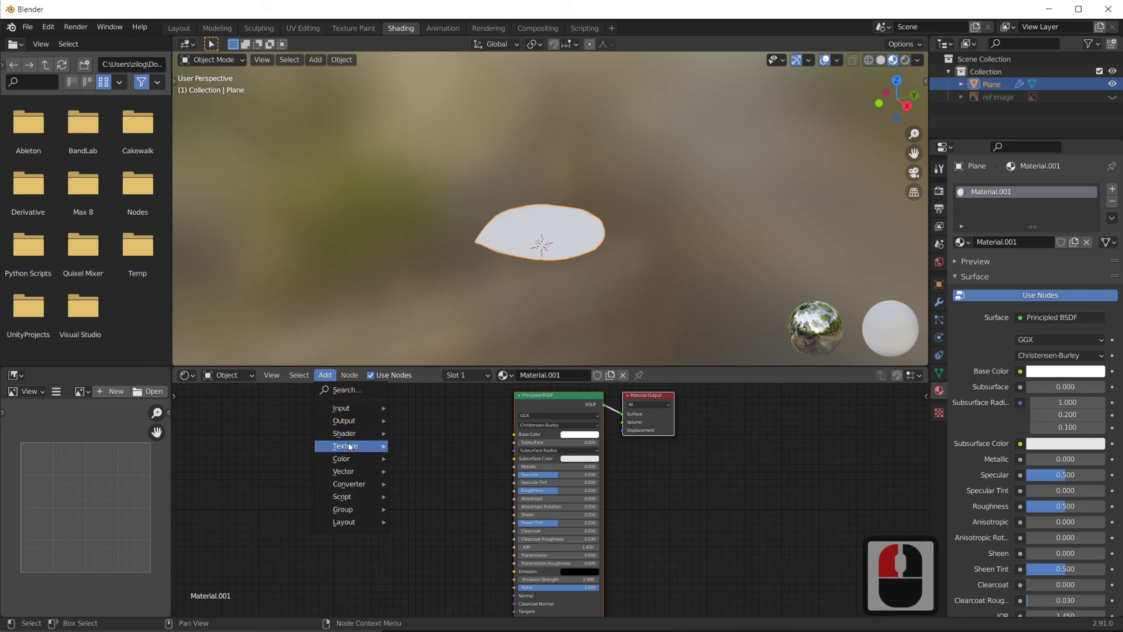
mouse_move(351, 447)
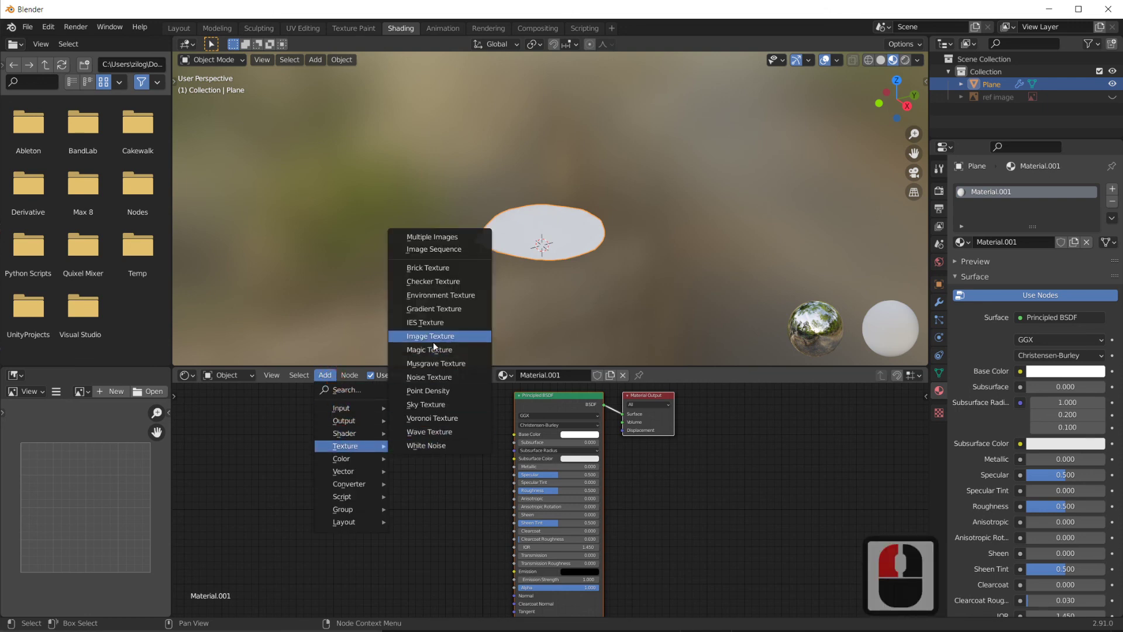
click(433, 337)
click(364, 417)
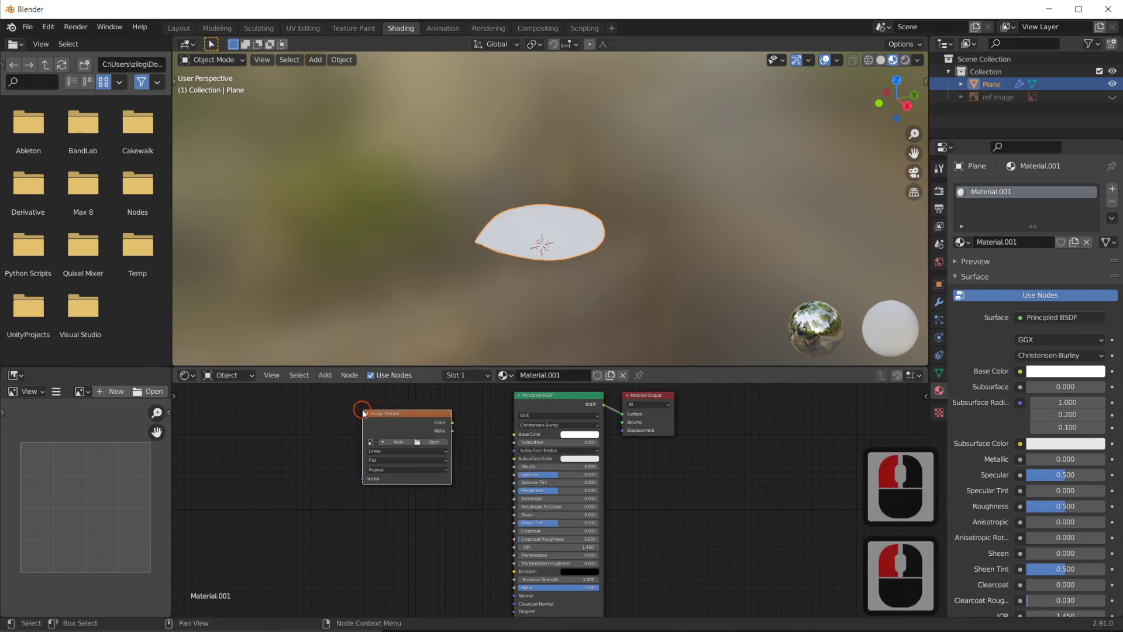
scroll(384, 472, up, 3)
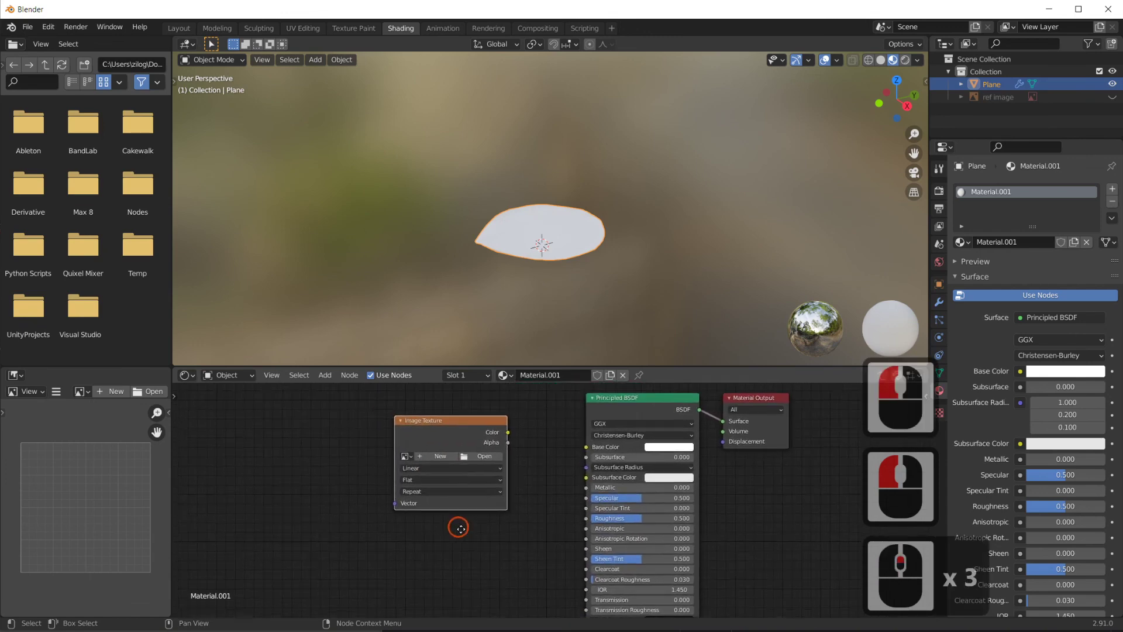
Assign the already loaded TexturesCom masked_S.png petal photo to the Image Texture node
click(407, 458)
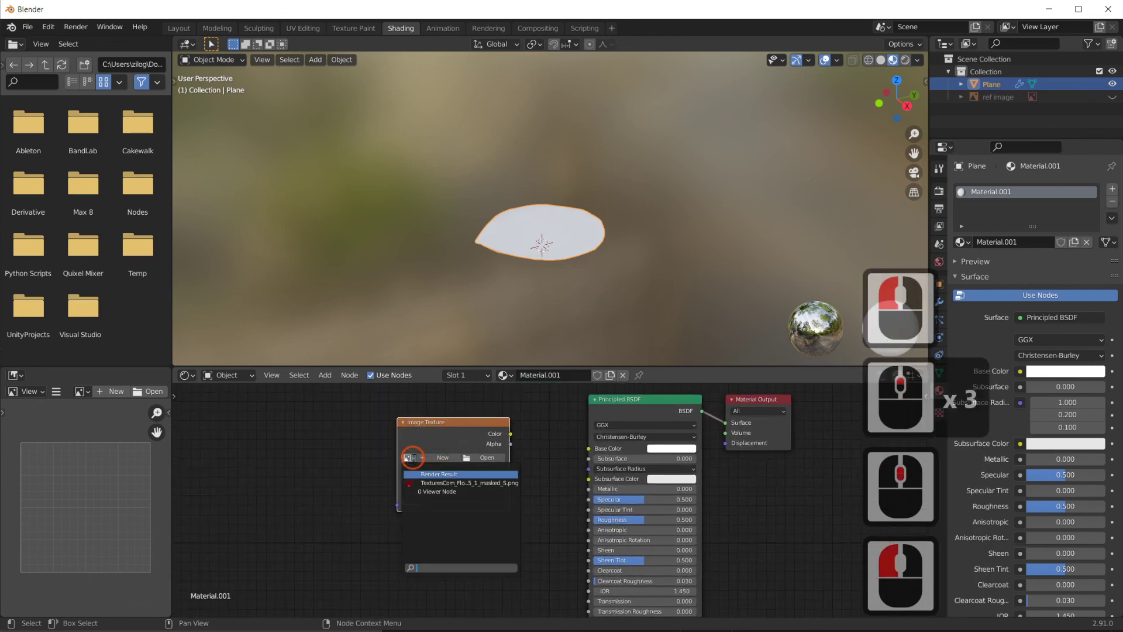
click(420, 458)
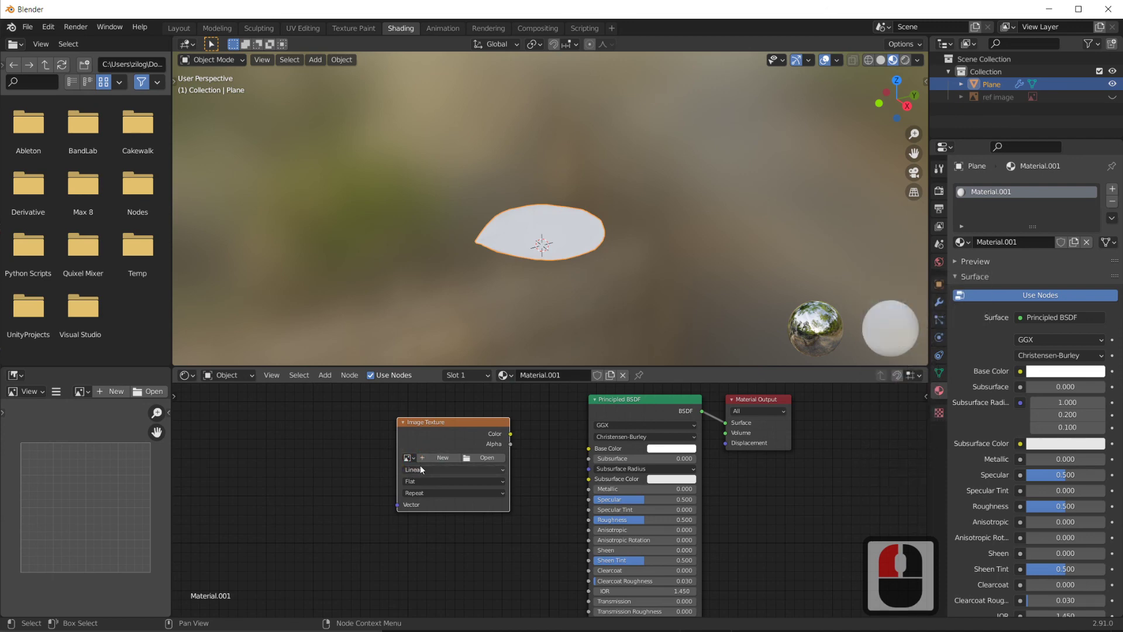
click(414, 468)
click(410, 457)
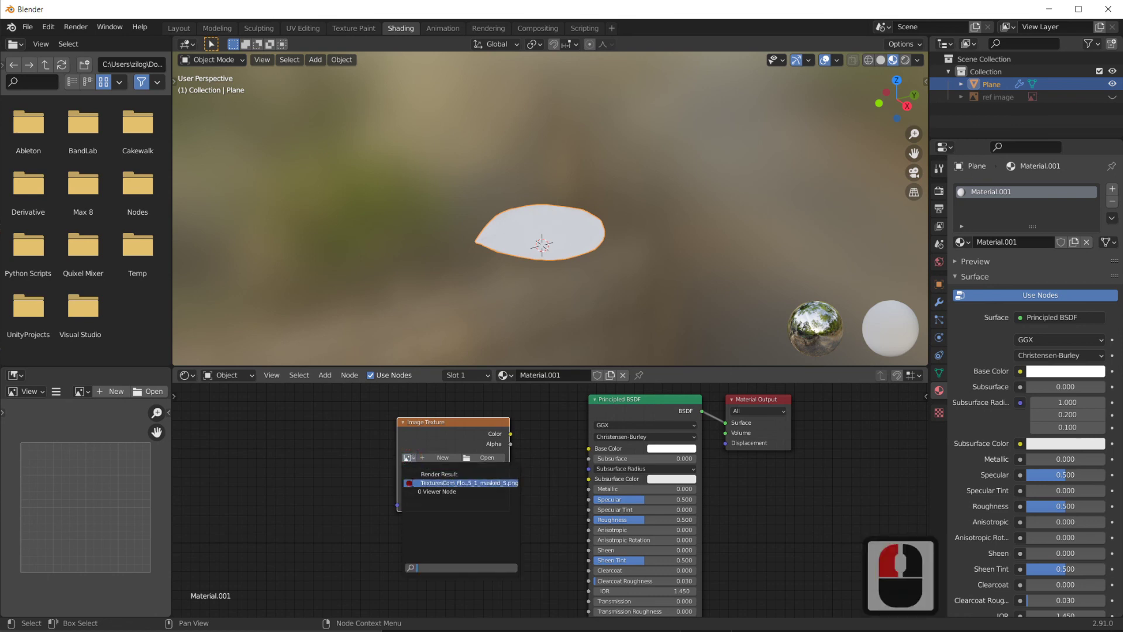
click(462, 483)
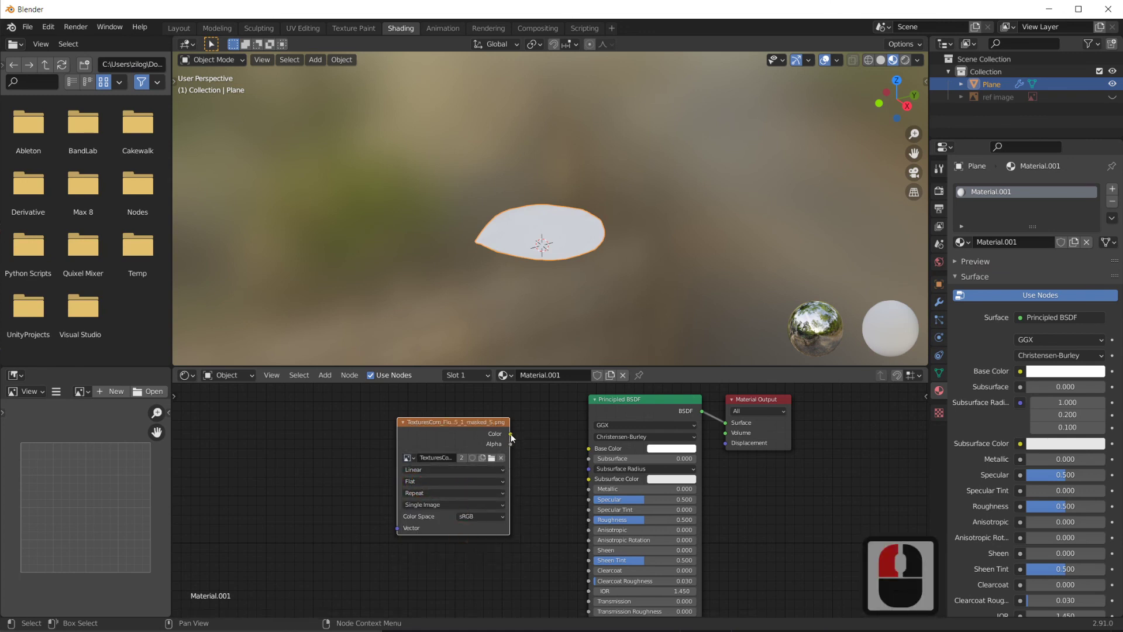
Move the image node farther from the shader and connect its Color output to the Principled BSDF's Base Color
drag(482, 423, 461, 419)
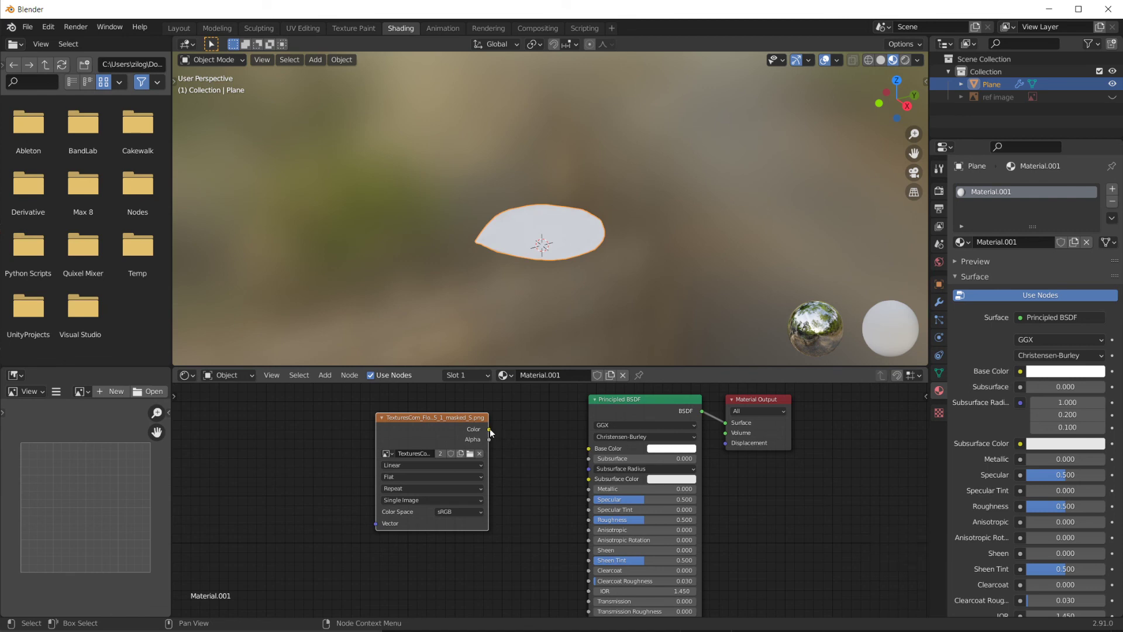
drag(489, 429, 587, 447)
middle_drag(543, 269, 596, 303)
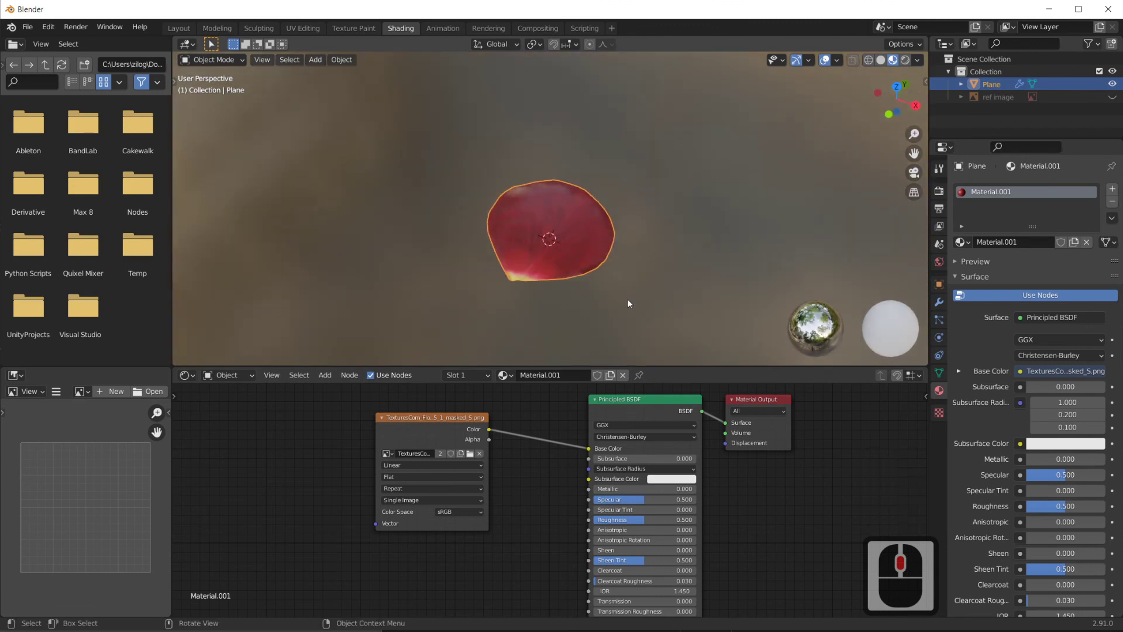
Check the textured petal in Rendered shading and return to Material Preview shading
scroll(608, 262, up, 5)
mouse_move(609, 262)
middle_down()
mouse_move(649, 279)
mouse_move(619, 258)
mouse_move(702, 213)
mouse_move(634, 253)
mouse_move(573, 253)
mouse_move(632, 286)
mouse_move(584, 248)
middle_up()
click(905, 59)
scroll(620, 269, down, 5)
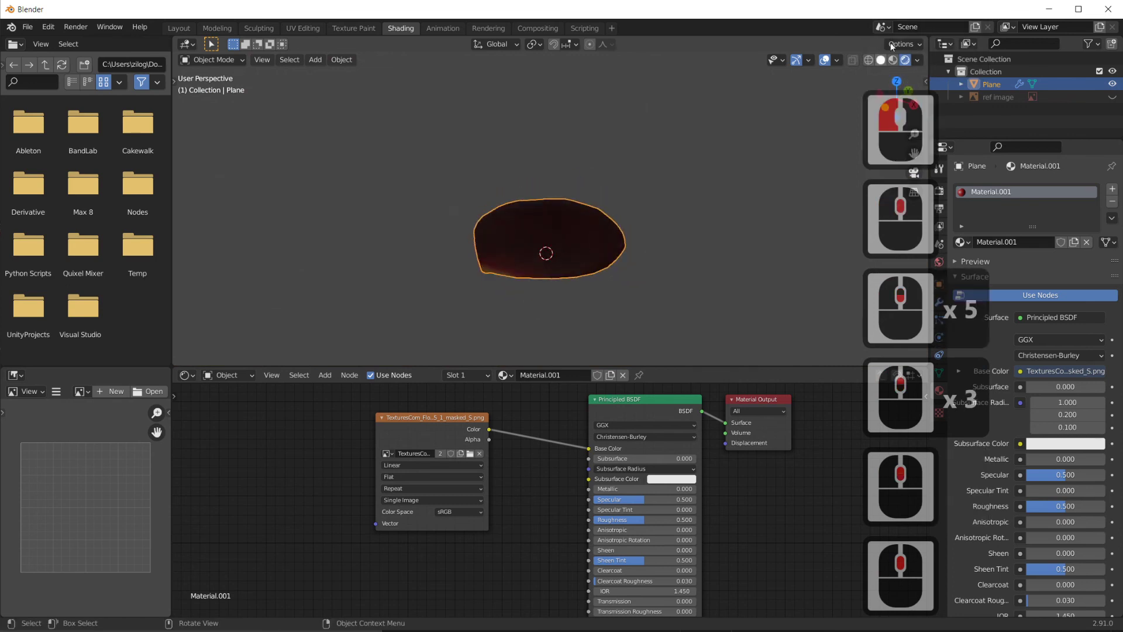
click(893, 59)
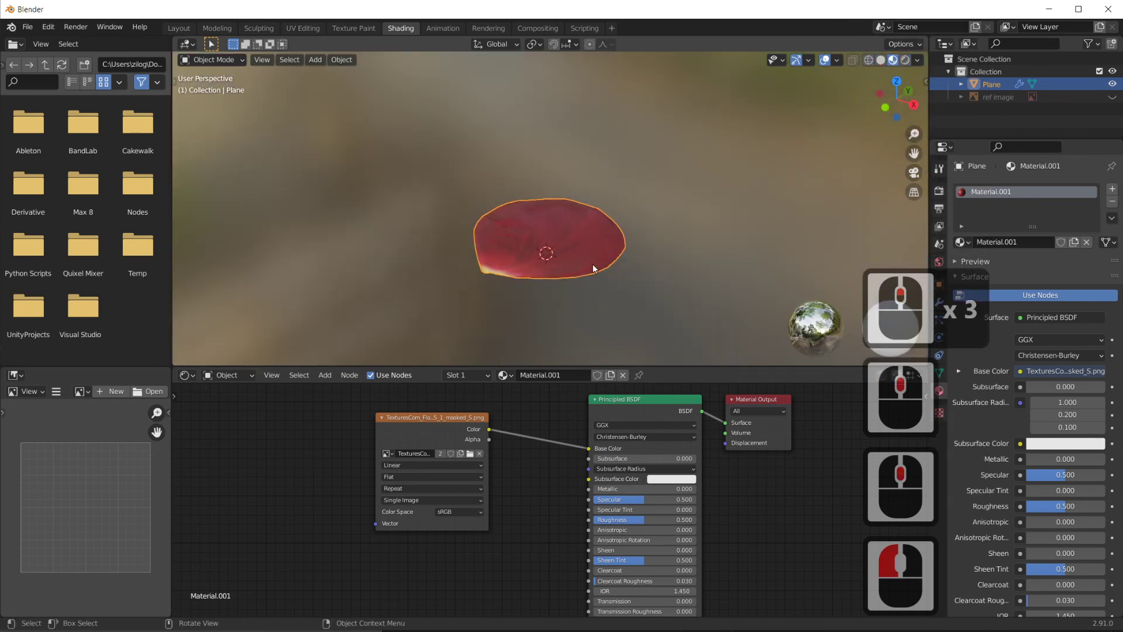
middle_drag(592, 264, 667, 308)
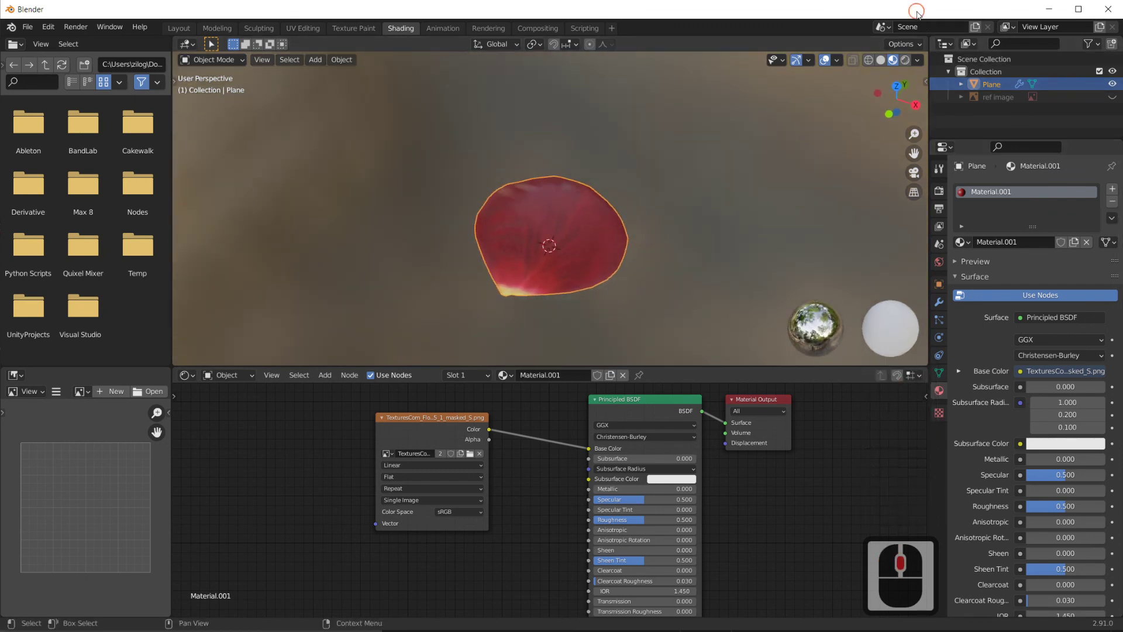
Delete the hidden ref image object from the scene
click(969, 100)
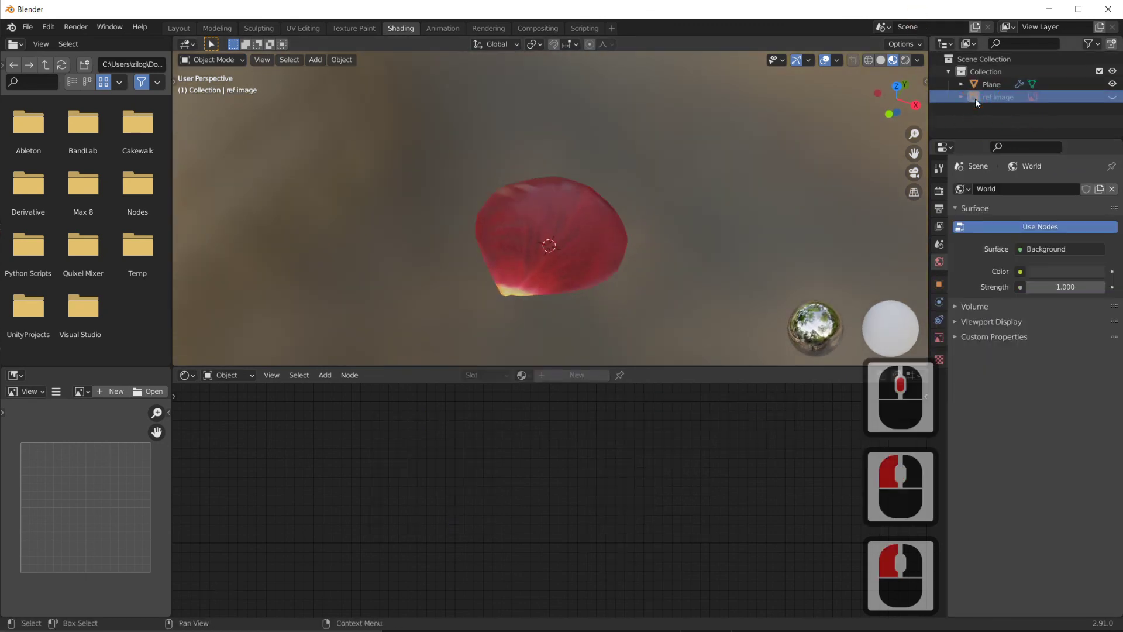
right_click(975, 98)
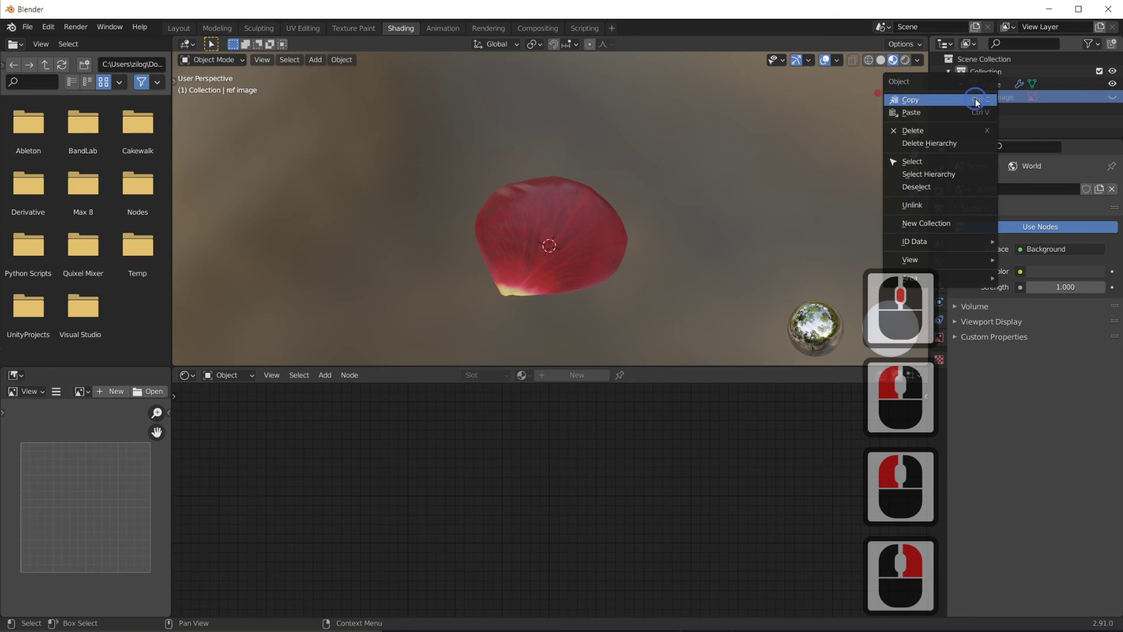
click(941, 129)
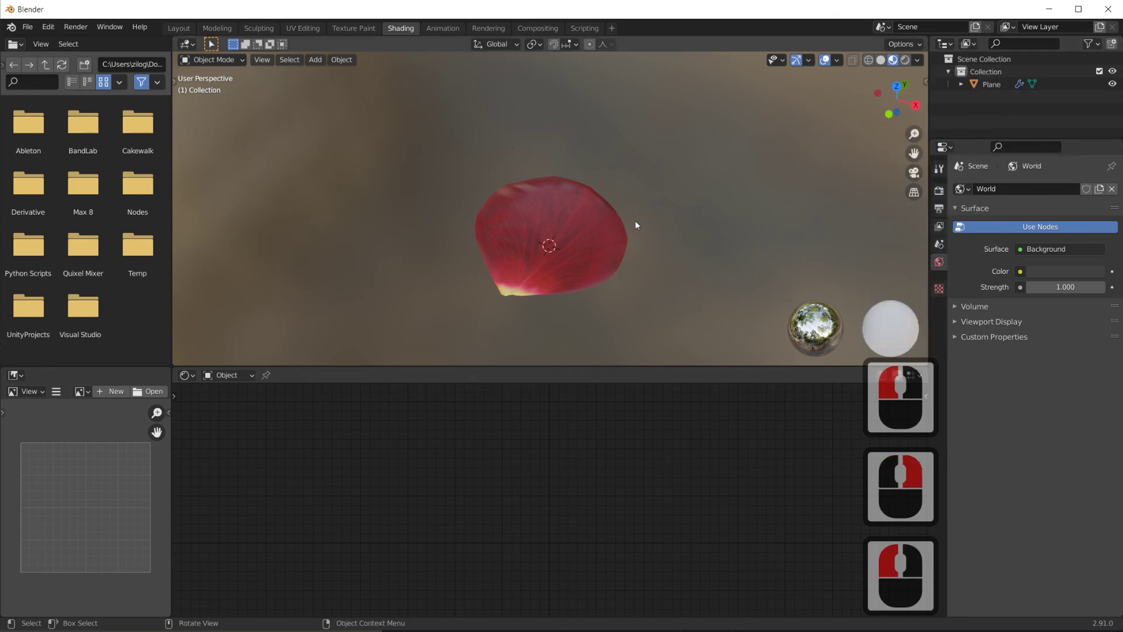
middle_drag(634, 220, 655, 246)
scroll(579, 277, up, 3)
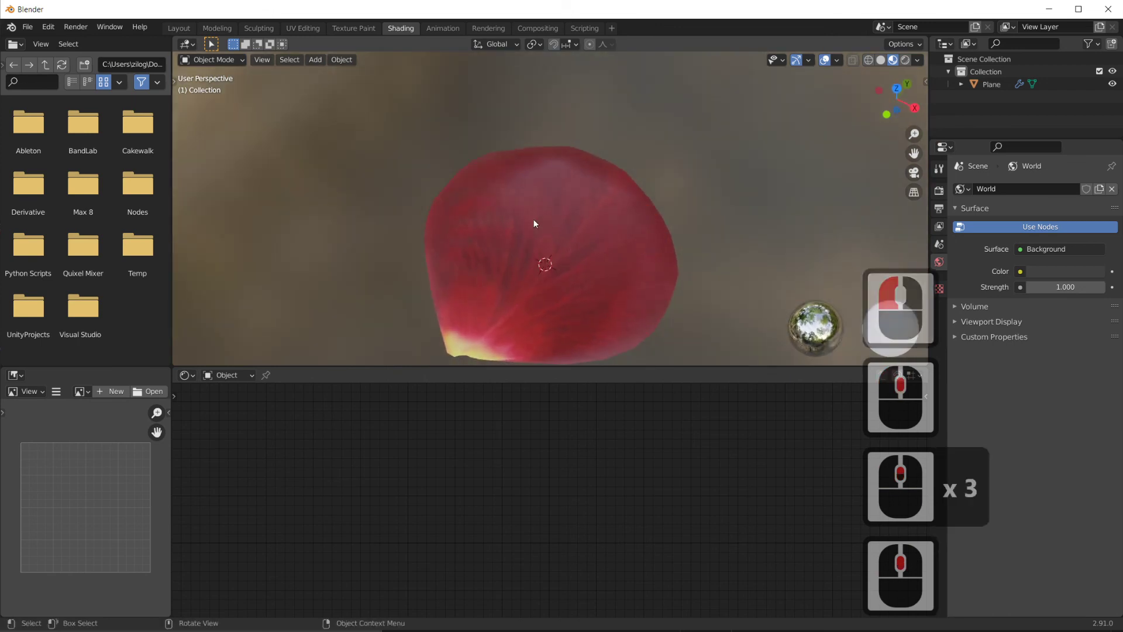
shift+middle_drag(624, 288, 624, 236)
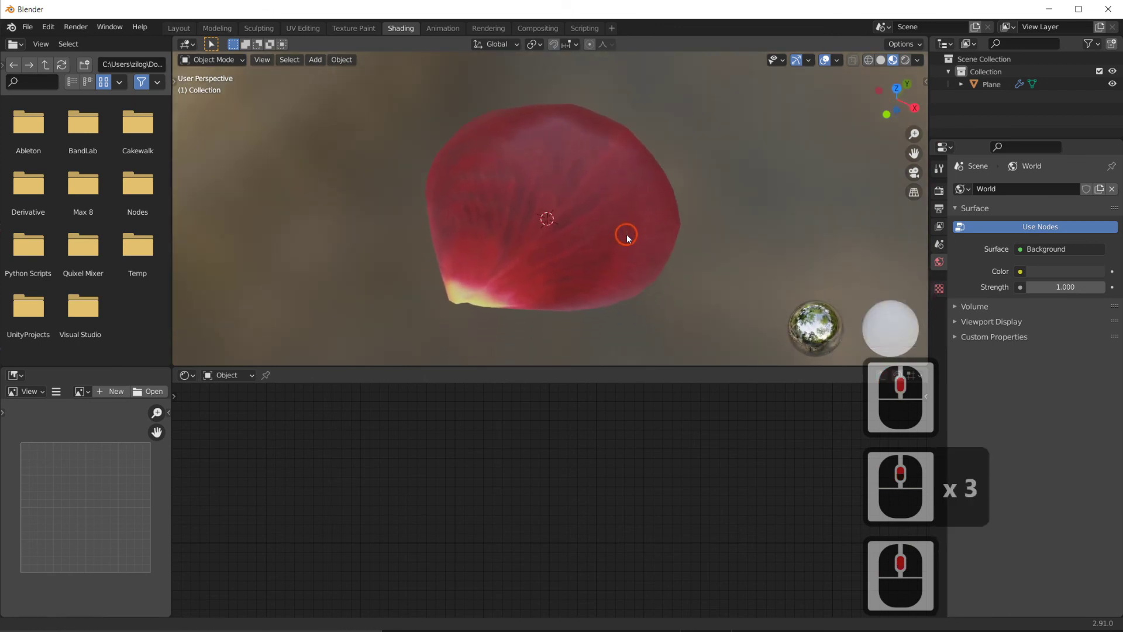
middle_drag(634, 304, 643, 280)
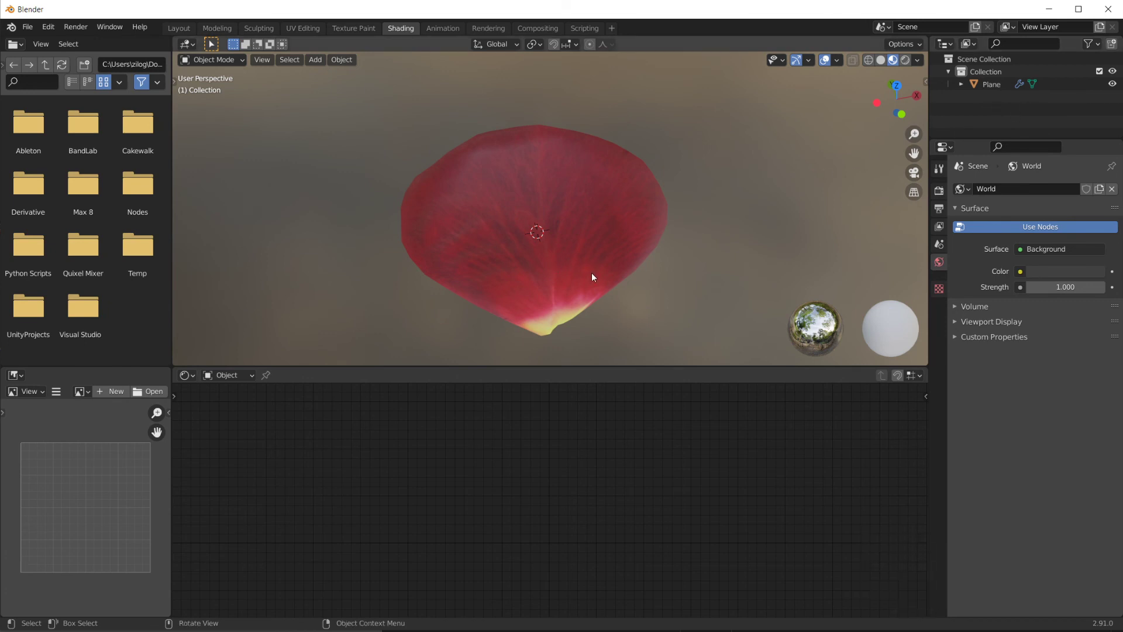
middle_drag(630, 285, 596, 283)
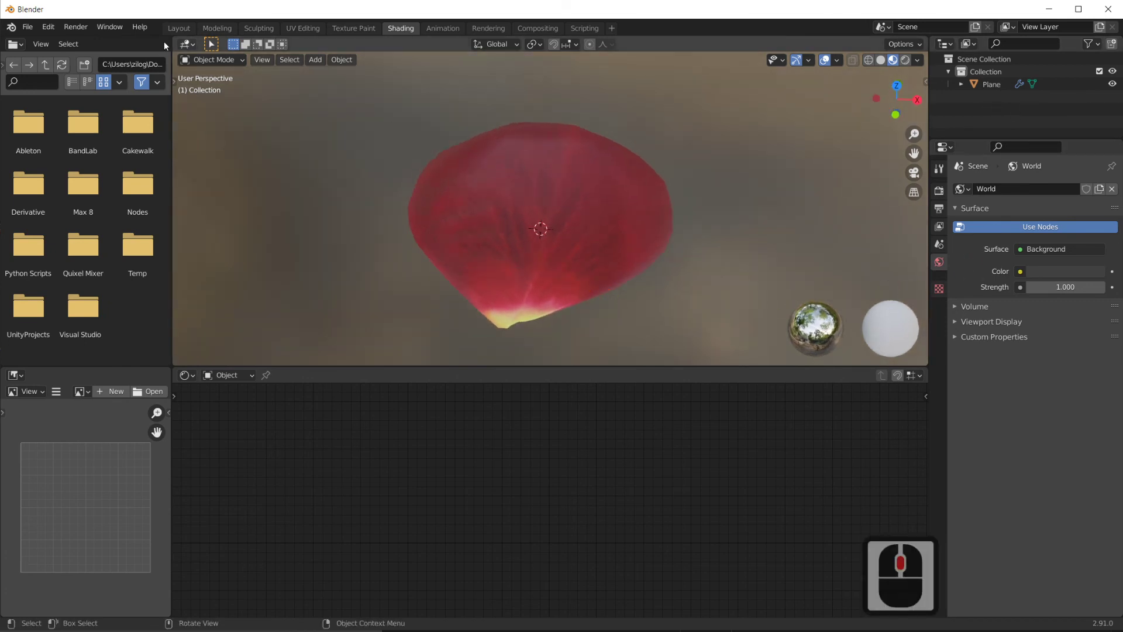
Save the scene as a new file named petal3.blend in the learning folder
click(27, 27)
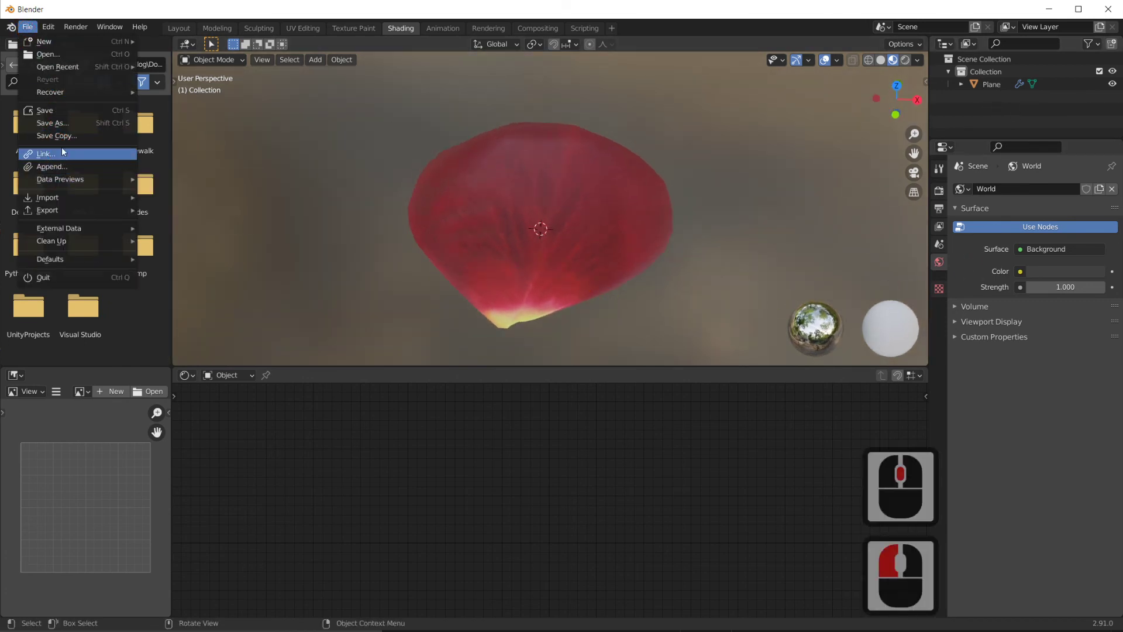
click(51, 123)
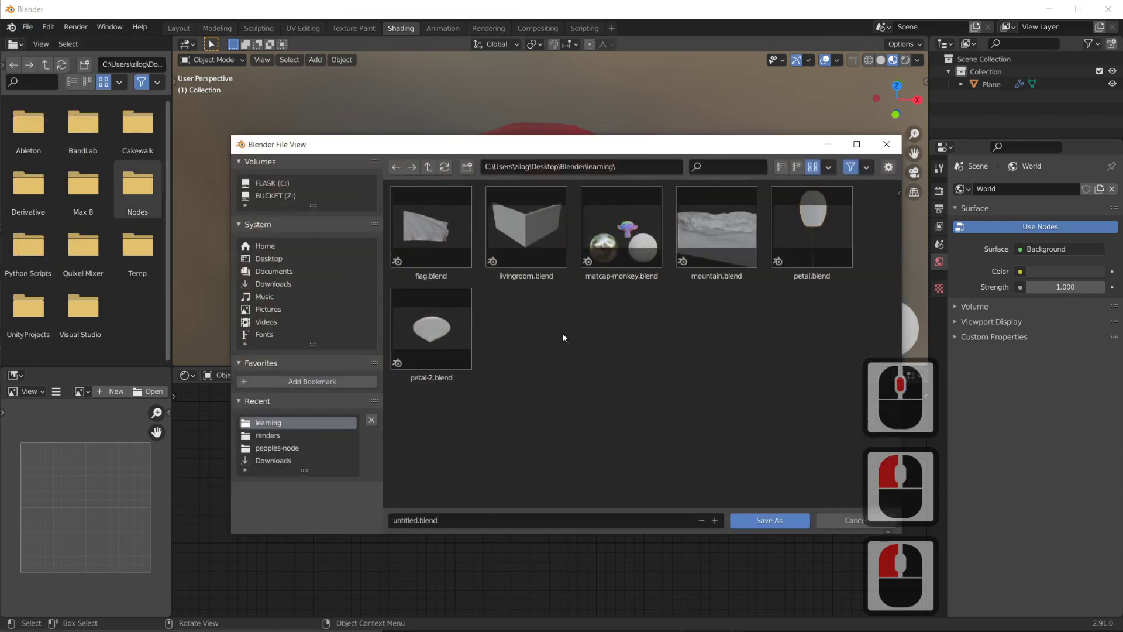
click(401, 521)
double_click(401, 521)
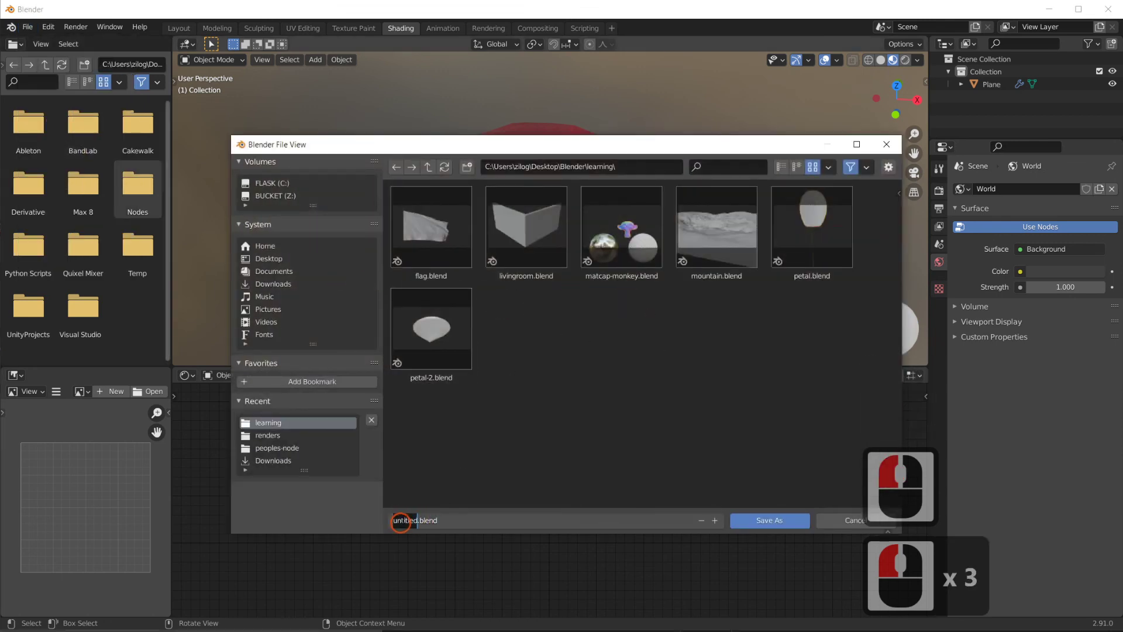
text(petal3)
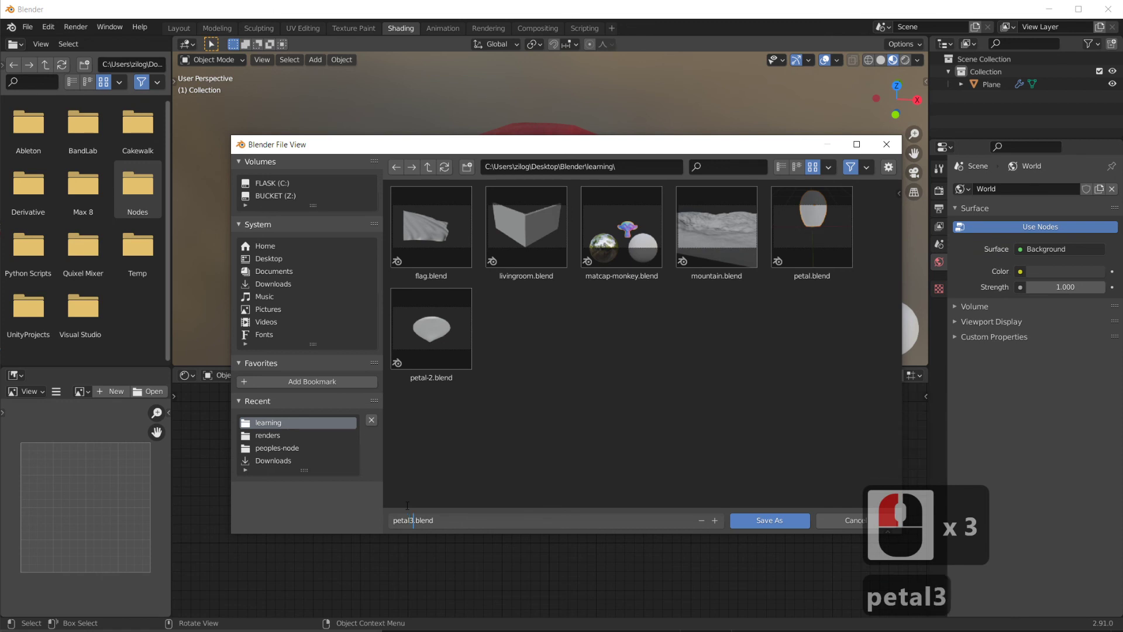
click(766, 522)
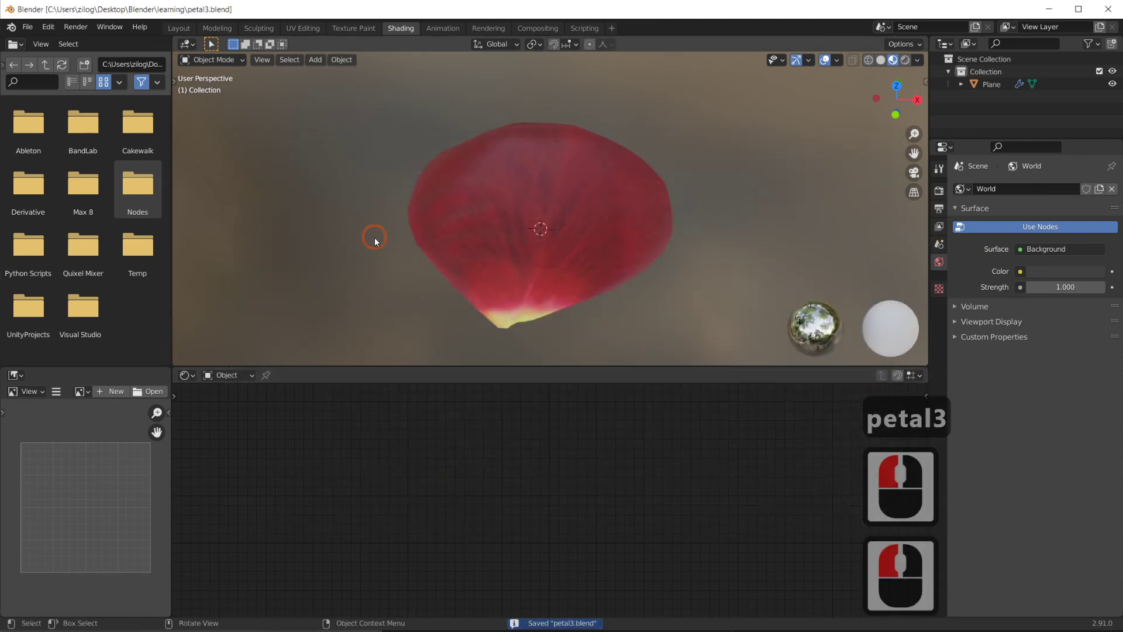
Export the petal scene in FBX format as petal3.fbx to the learning folder
click(28, 29)
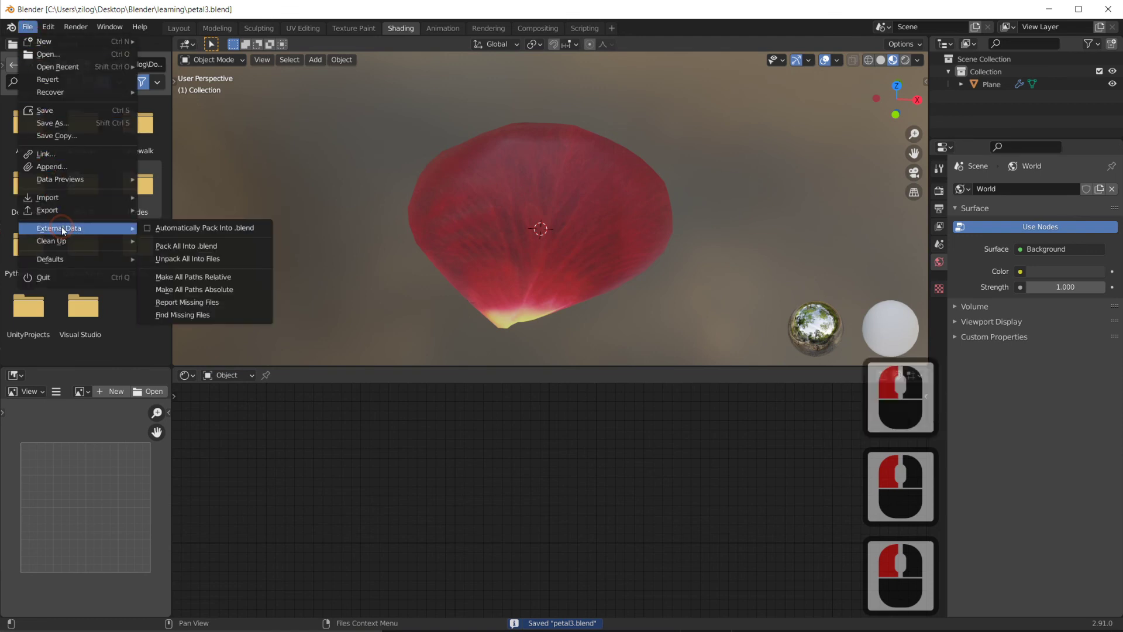
mouse_move(61, 198)
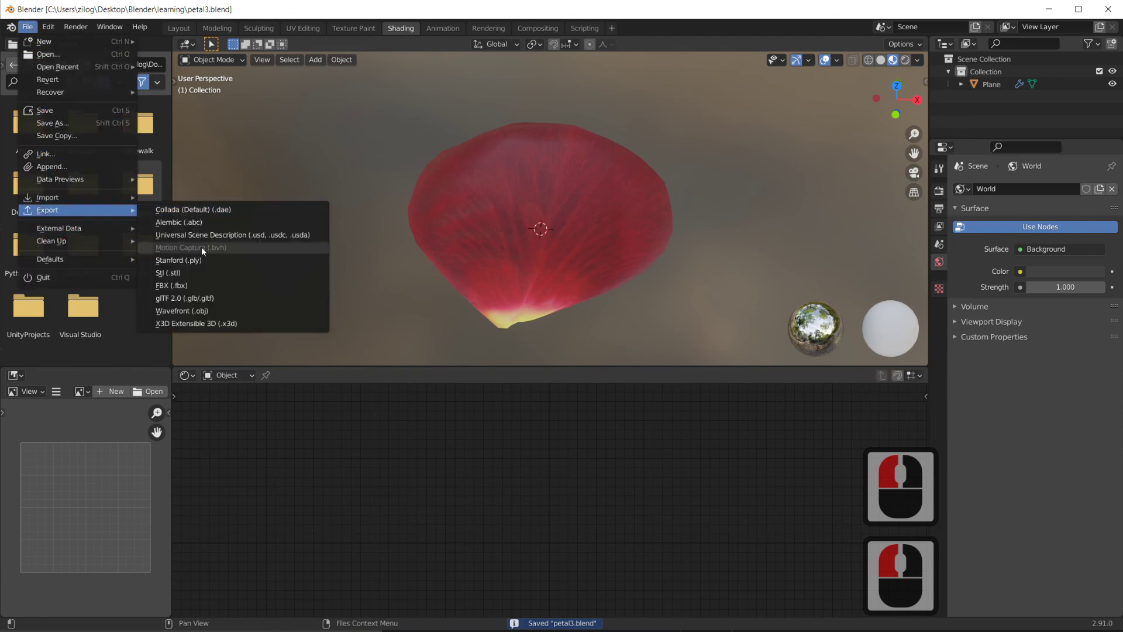
click(201, 289)
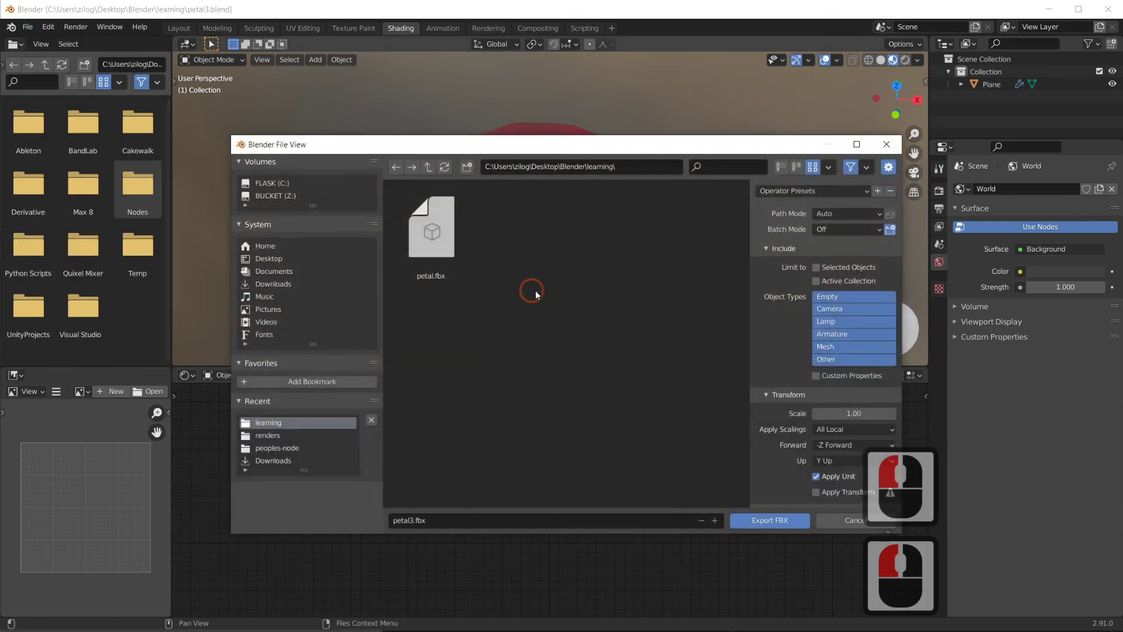
click(429, 521)
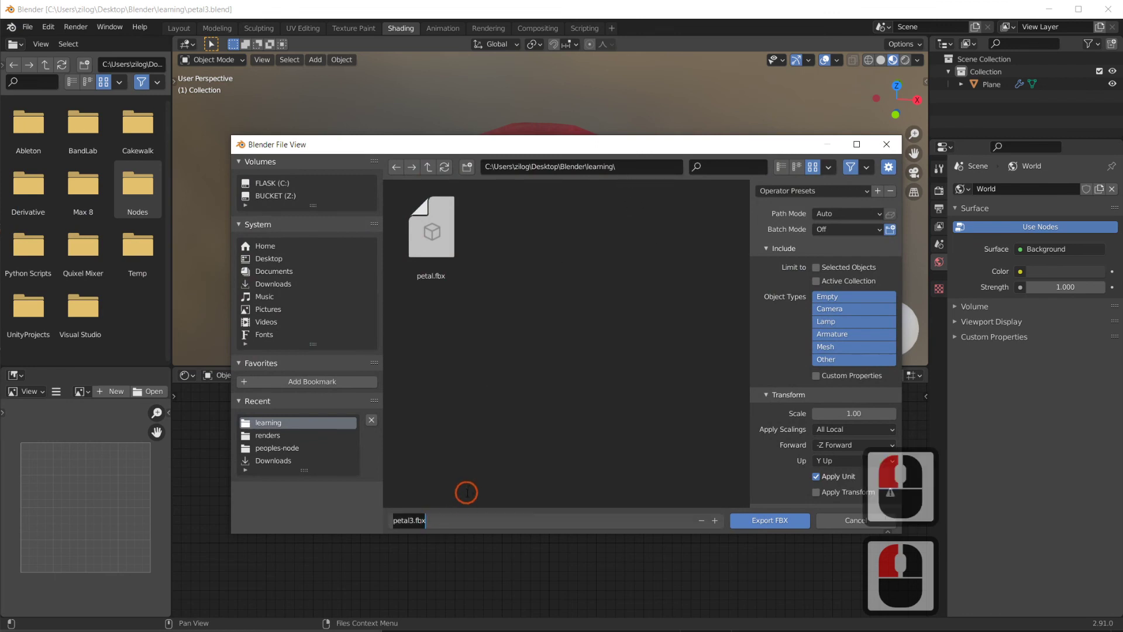
key(Return)
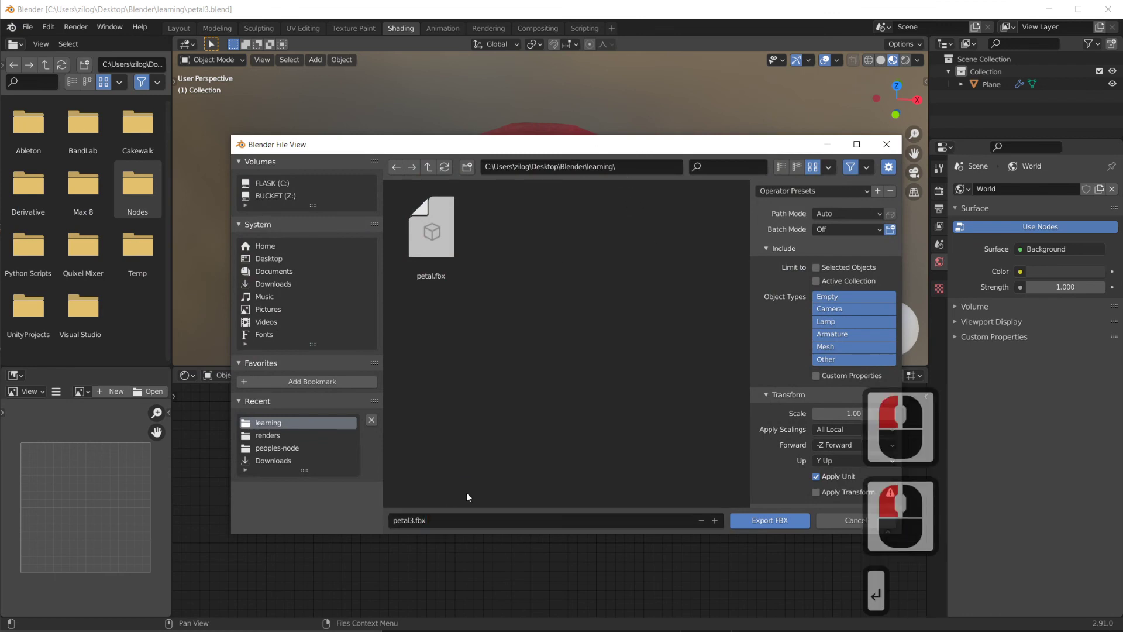
click(778, 519)
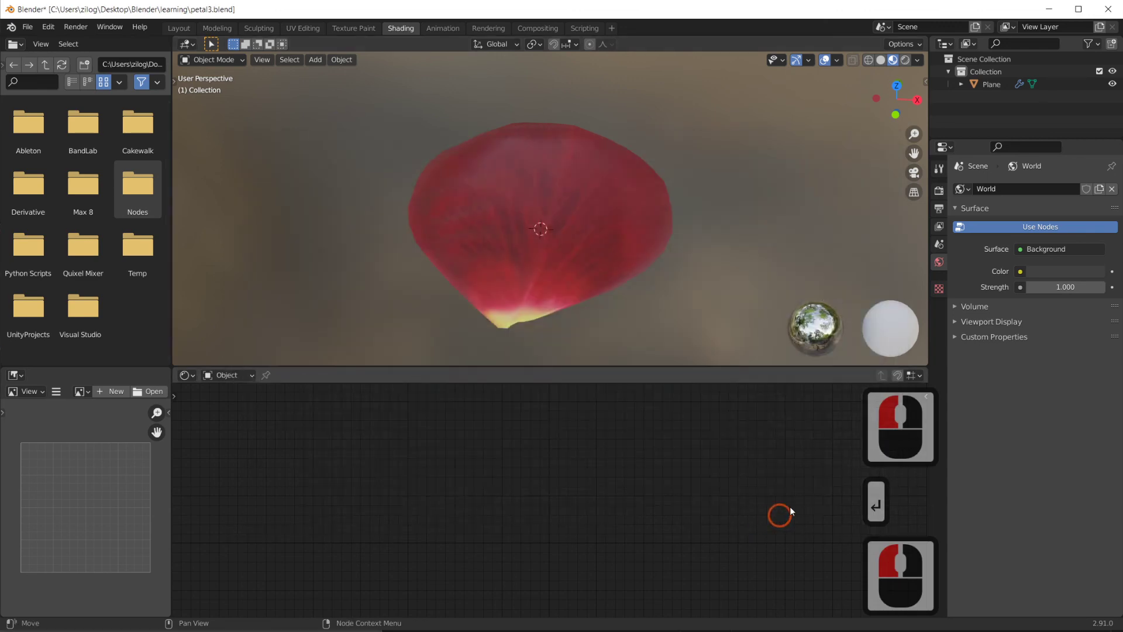
double_click(732, 16)
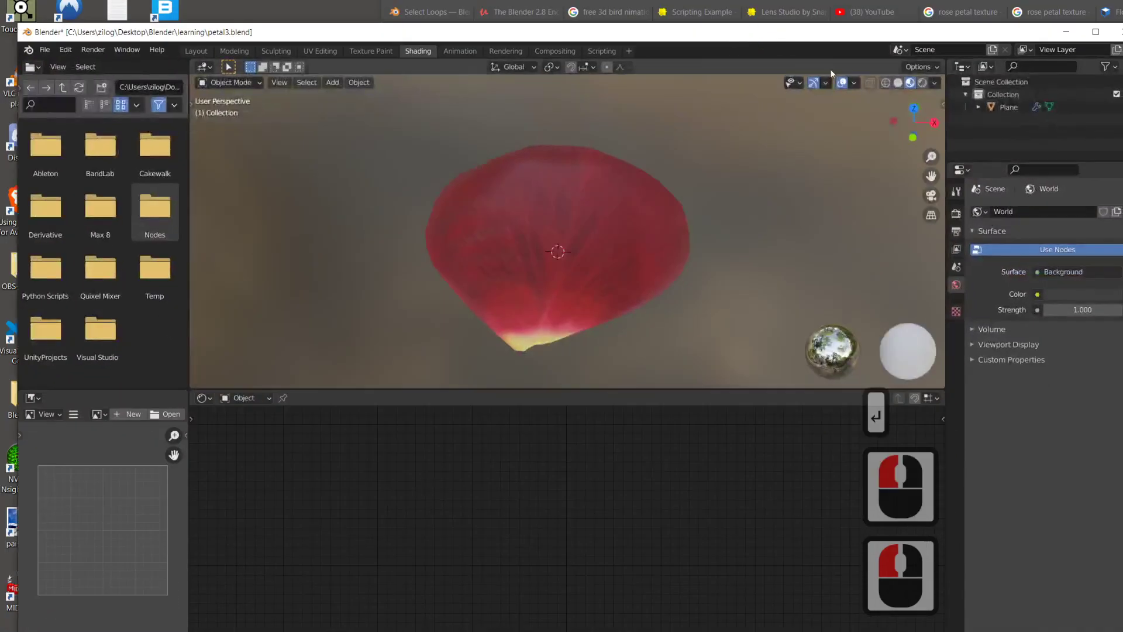
drag(848, 36, 836, 18)
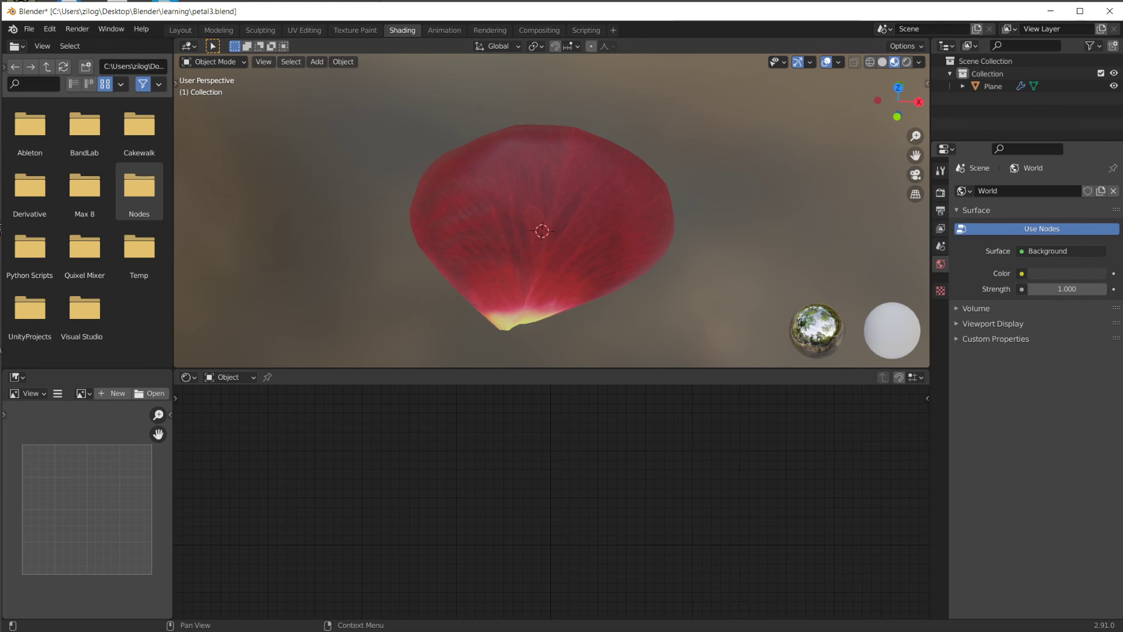
key(alt+Tab)
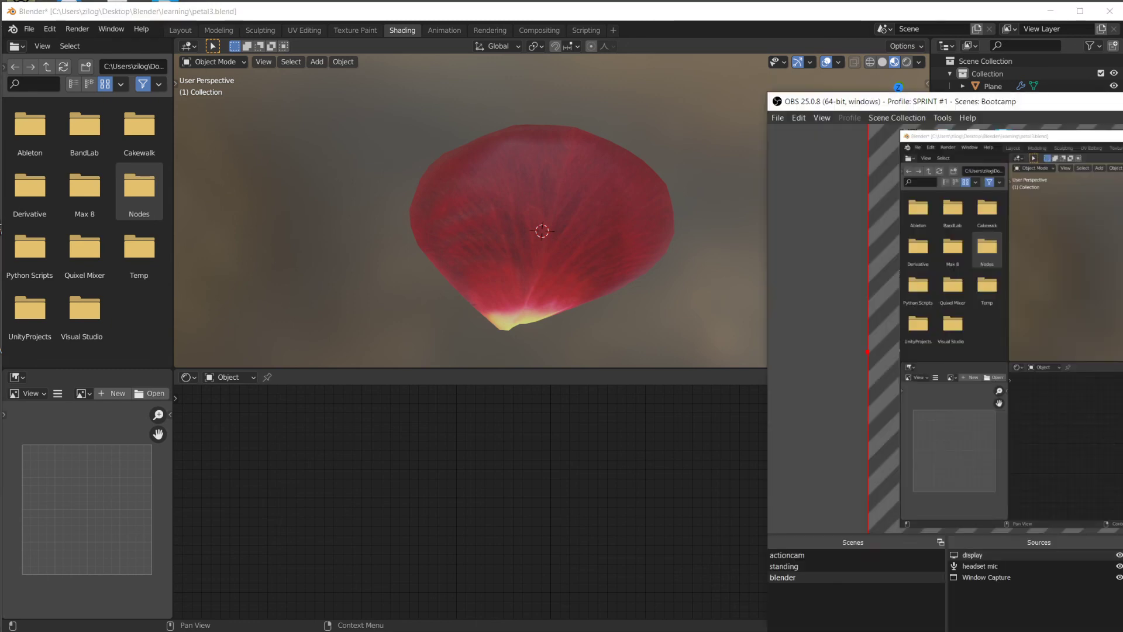